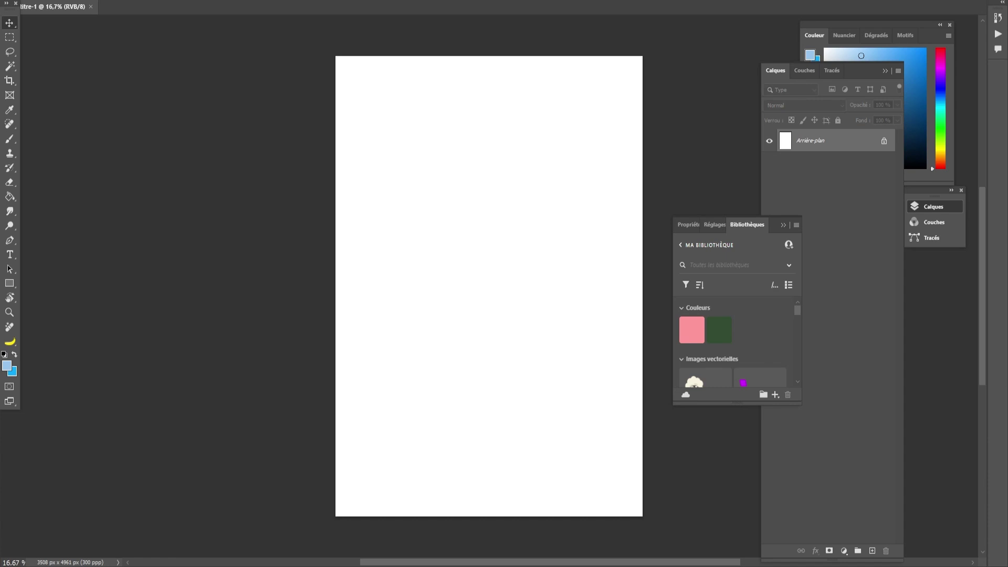
- Place the foggy forest photo and stretch it to fill the whole page
drag(412, 423, 434, 334)
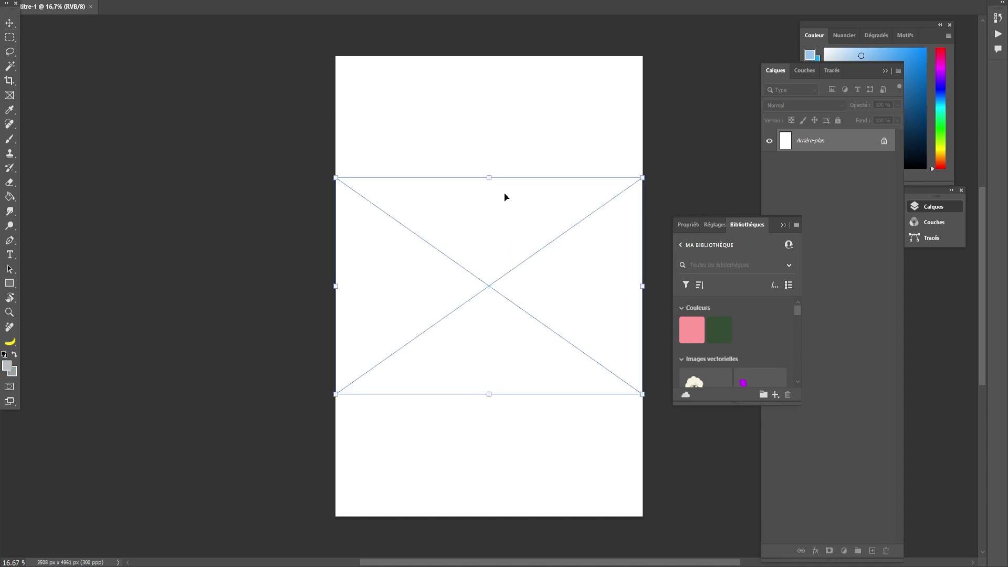
drag(486, 175, 489, 53)
drag(491, 392, 490, 519)
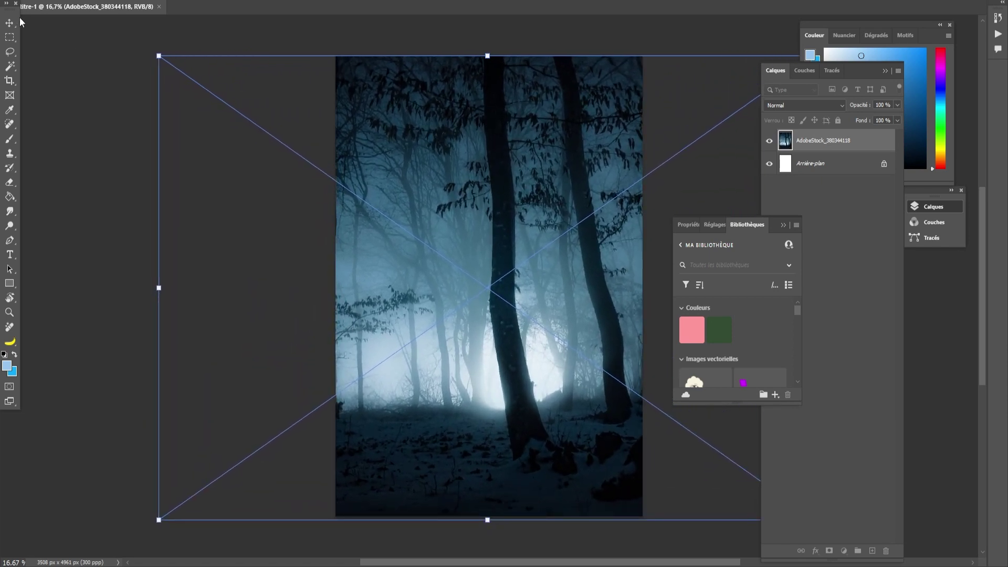
key(Return)
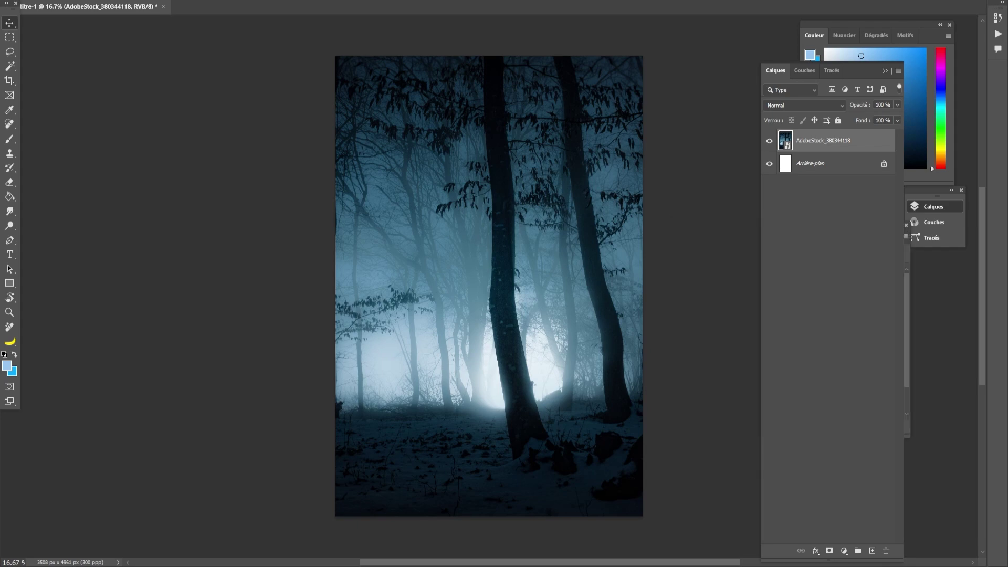
- Add the teal branches image scaled to fill the page, then hide it
drag(1, 410, 473, 258)
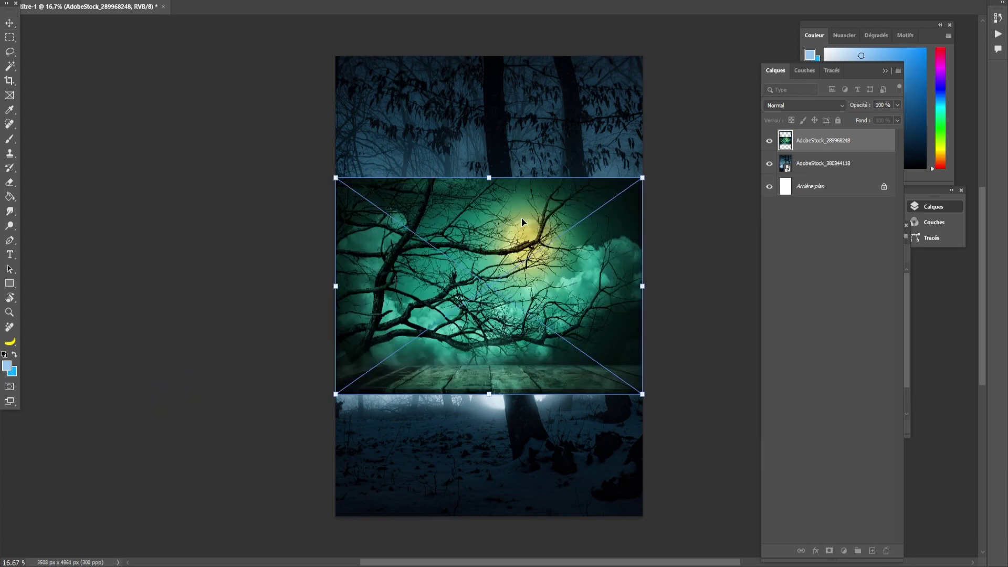
drag(490, 174, 489, 56)
drag(487, 391, 488, 523)
click(14, 24)
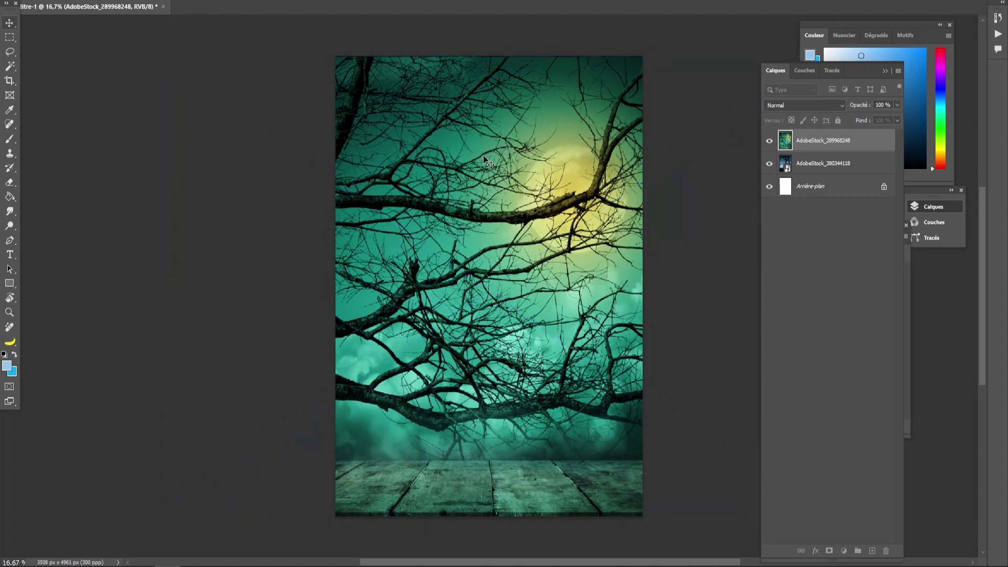
click(769, 139)
click(817, 167)
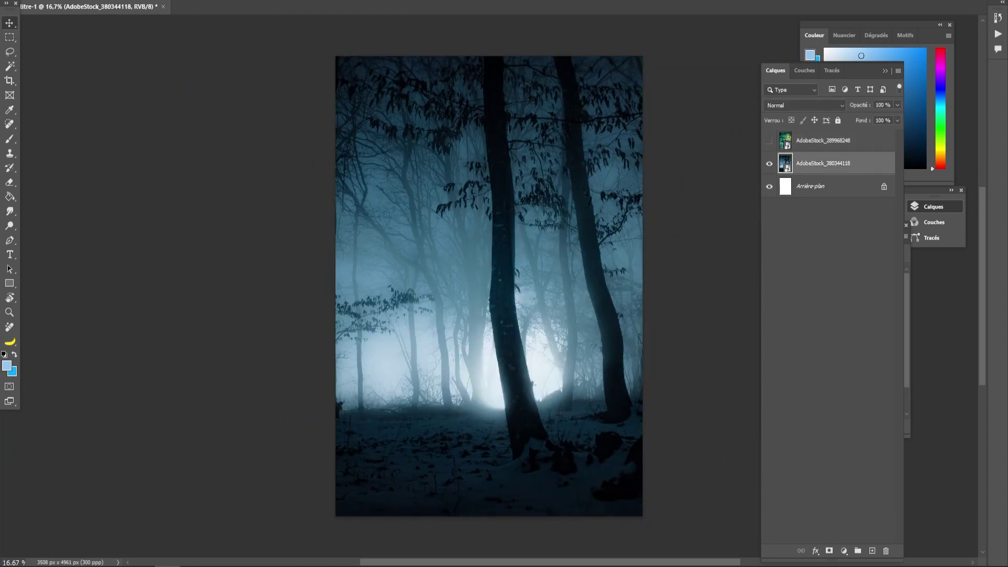
- Select the left tree trunk, excluding the right trunk, and copy it onto Calque 1
drag(14, 64, 42, 64)
drag(466, 56, 641, 515)
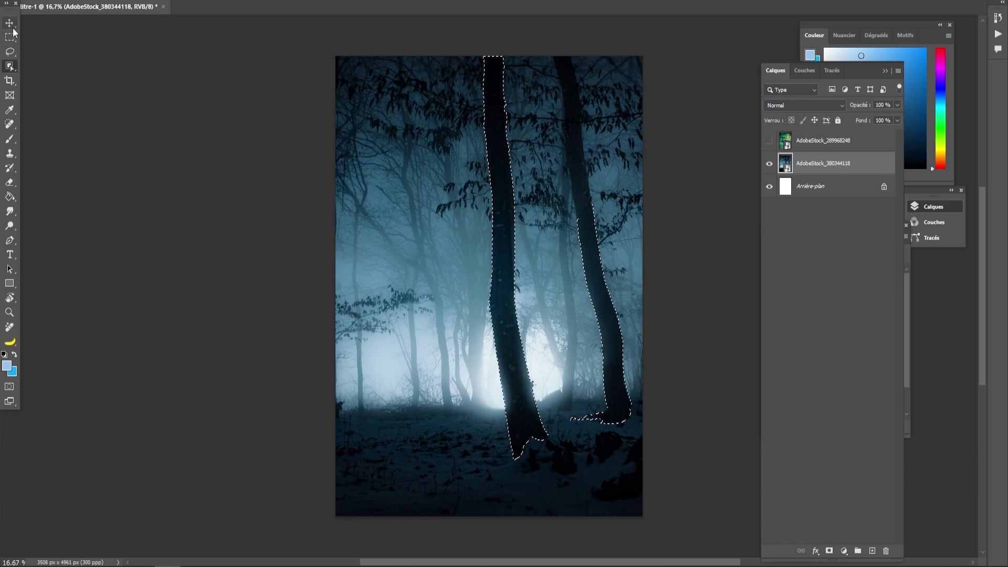
click(9, 51)
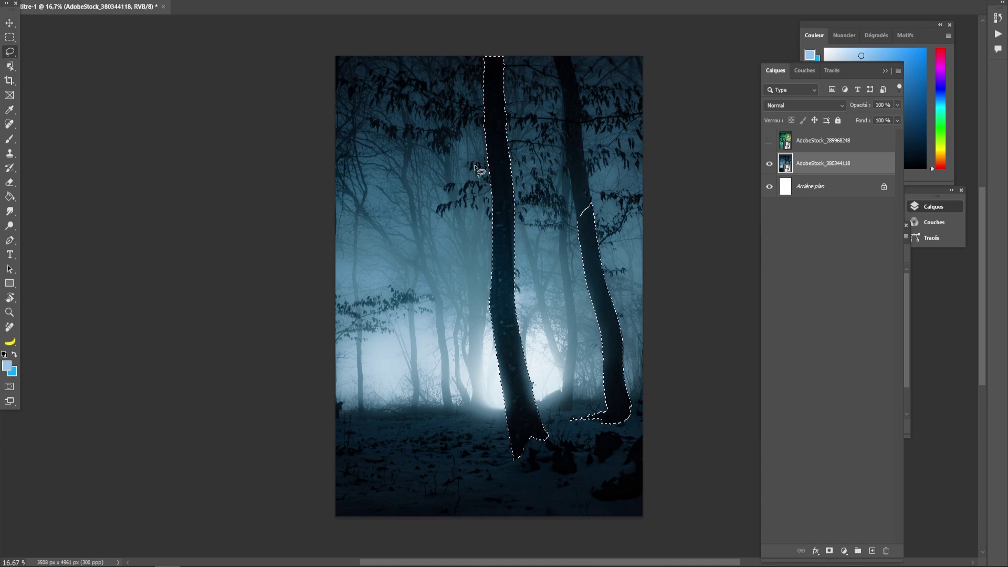
mouse_move(599, 187)
mouse_down()
mouse_move(575, 211)
mouse_move(562, 270)
mouse_move(578, 392)
mouse_move(567, 423)
mouse_move(612, 445)
mouse_move(667, 412)
mouse_move(632, 197)
mouse_up()
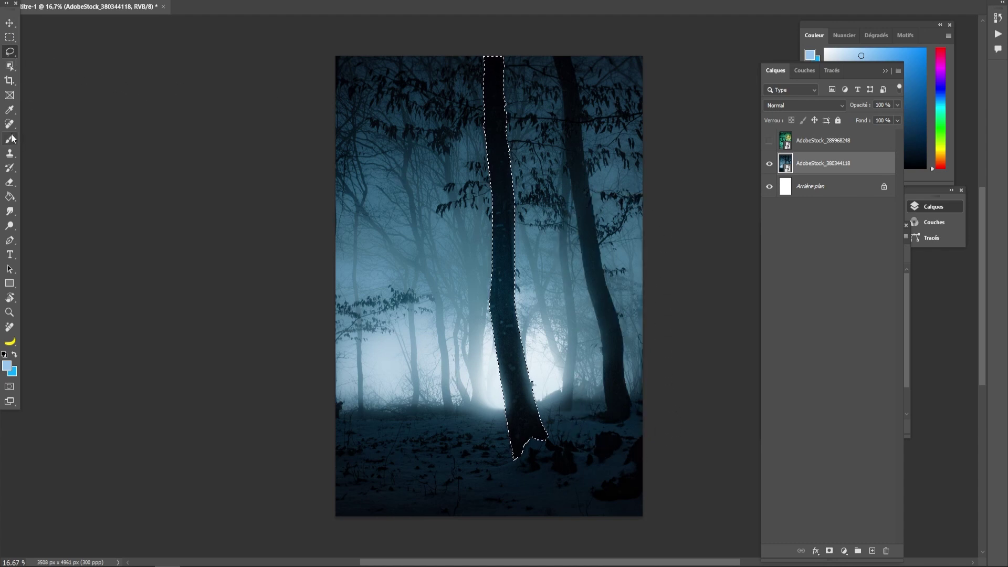
click(9, 23)
key(ctrl+j)
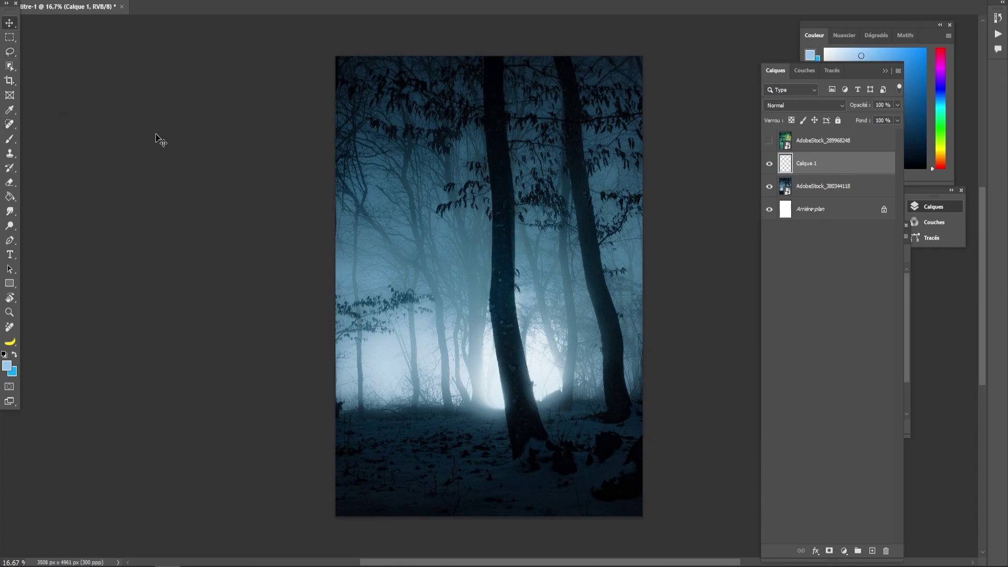
- Move the teal branches layer below Calque 1 and make it visible again
drag(803, 141, 802, 171)
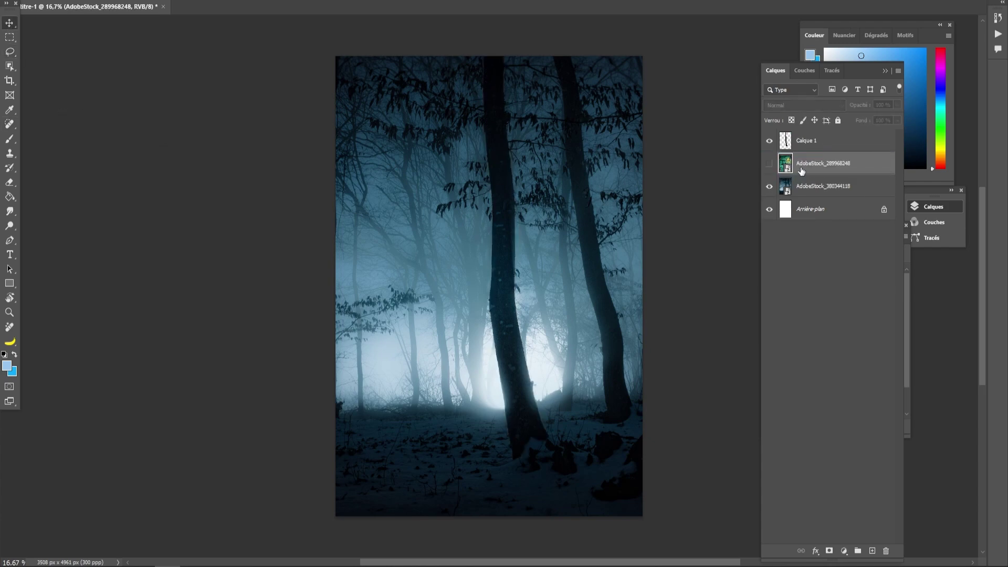
click(769, 164)
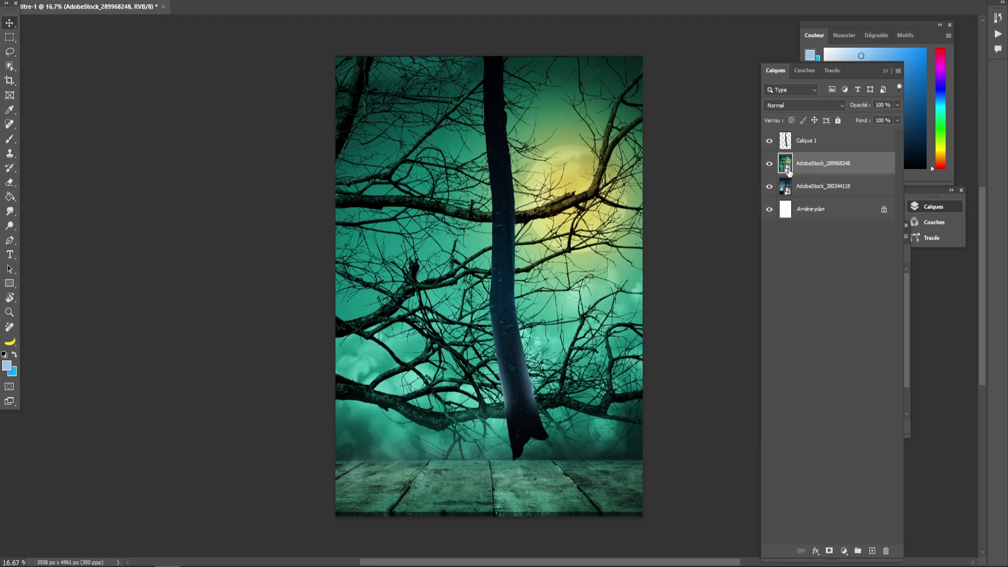
click(803, 105)
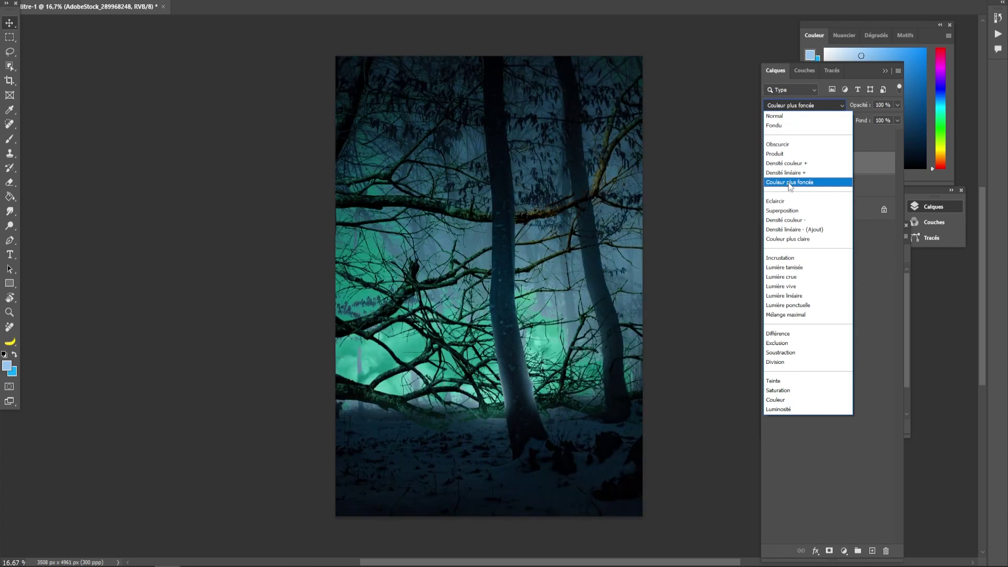
- Set the teal branches layer to Incrustation and squash it into the poster's upper half
click(788, 259)
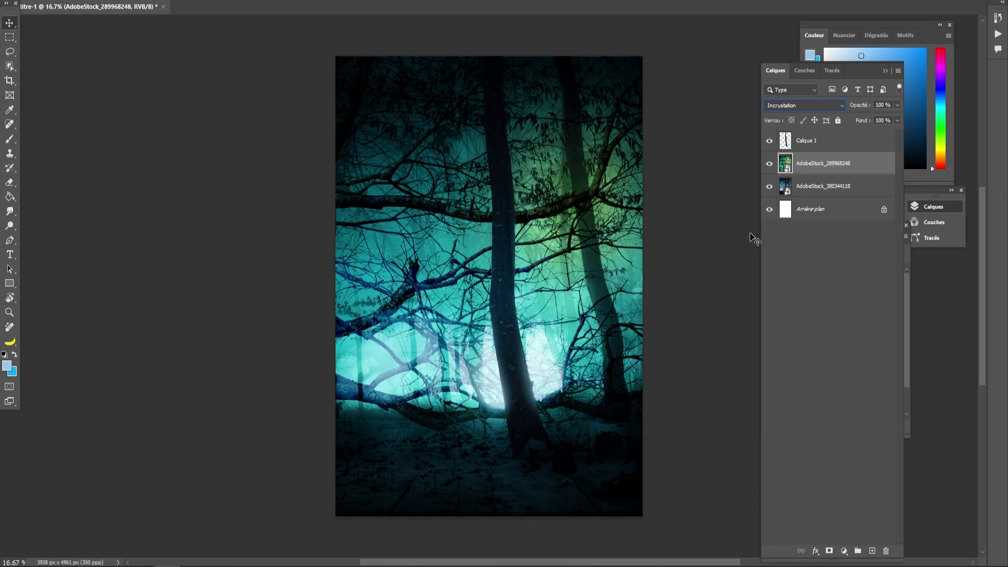
key(ctrl+t)
drag(490, 522, 552, 275)
- Rasterize the teal branches layer and delete the selected wooden-floor strip
key(Return)
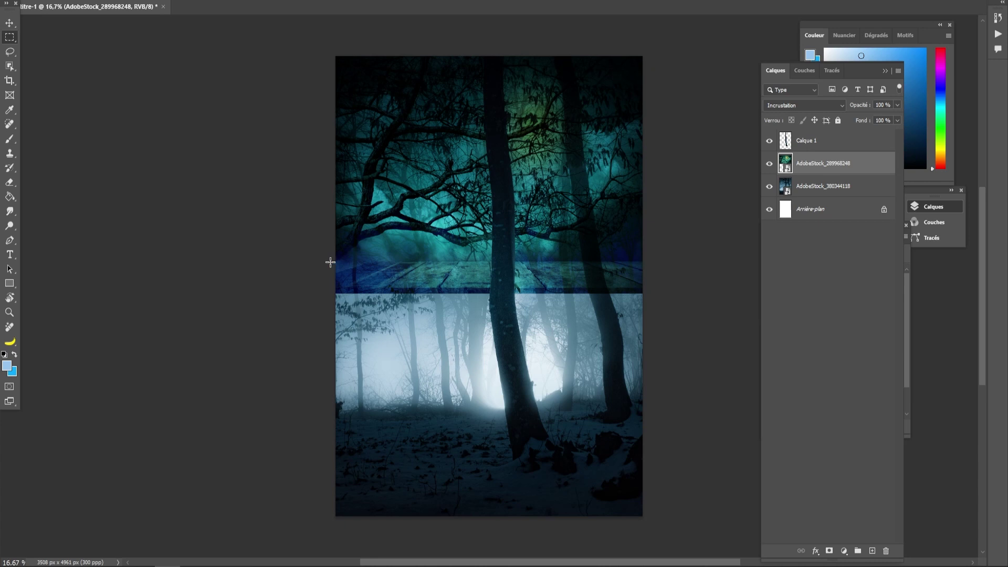
drag(334, 262, 669, 349)
click(9, 23)
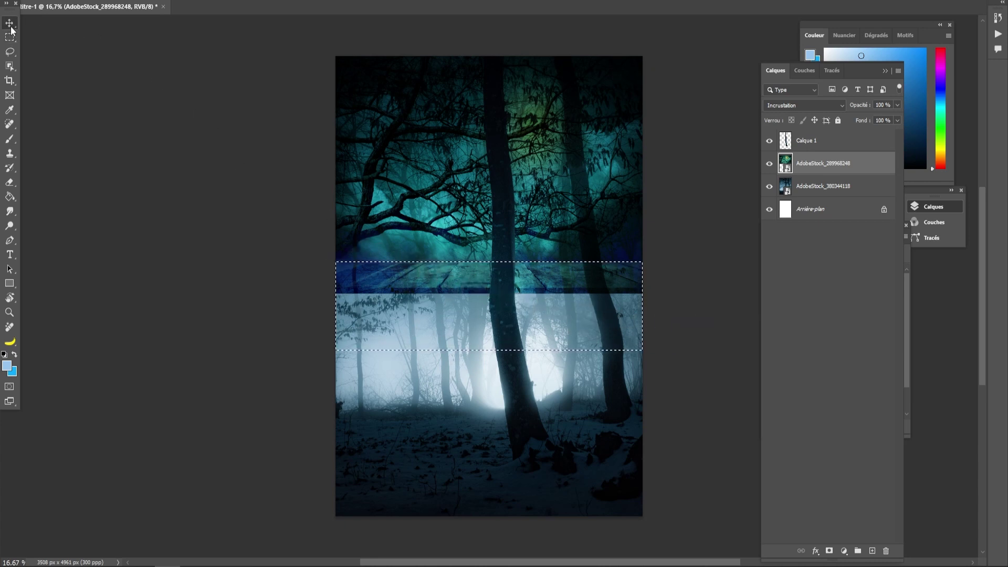
key(e)
click(374, 196)
click(462, 192)
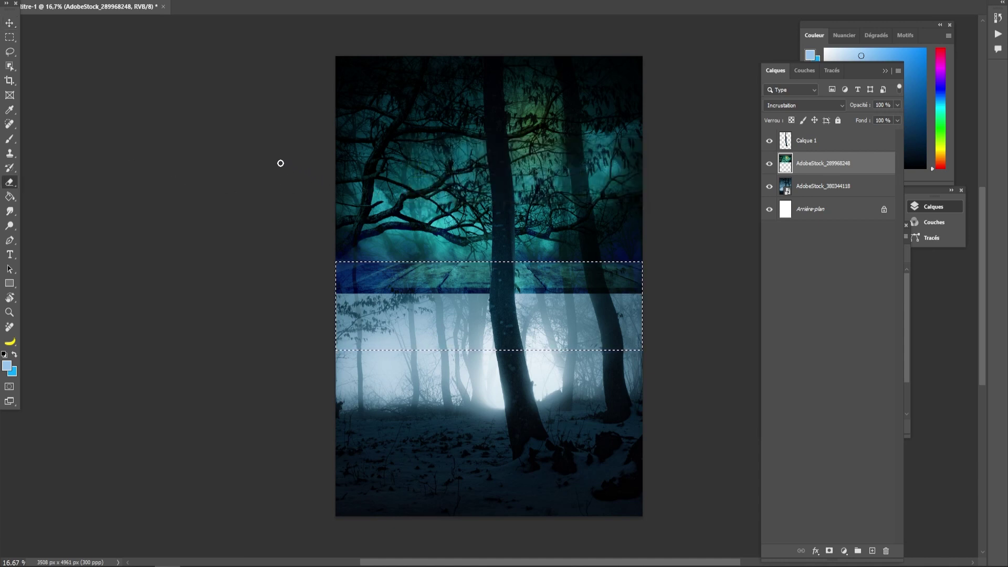
key(Delete)
key(m)
key(ctrl+d)
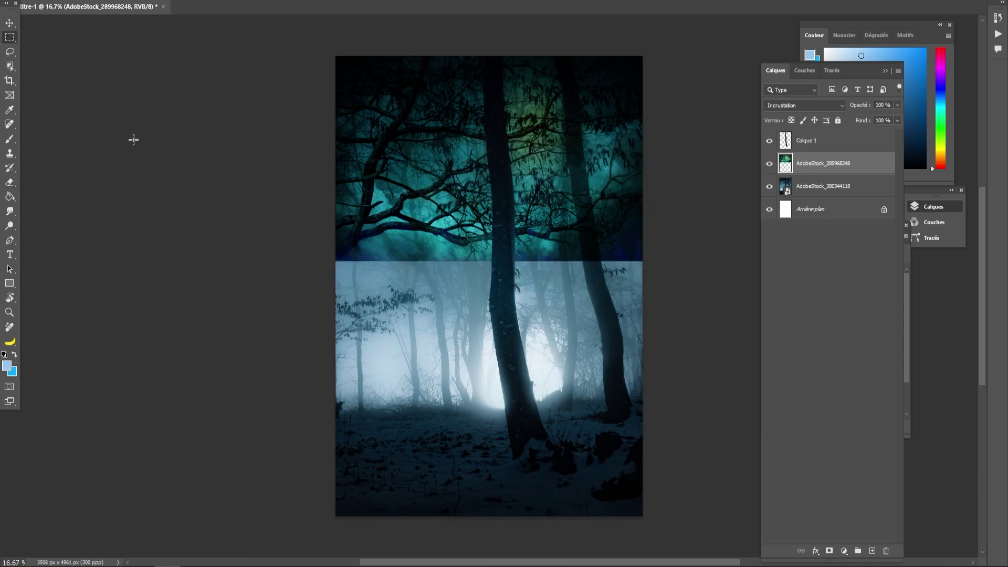
- Erase the teal layer's lower edge with a soft round 0 % hardness brush
key(e)
right_click(417, 276)
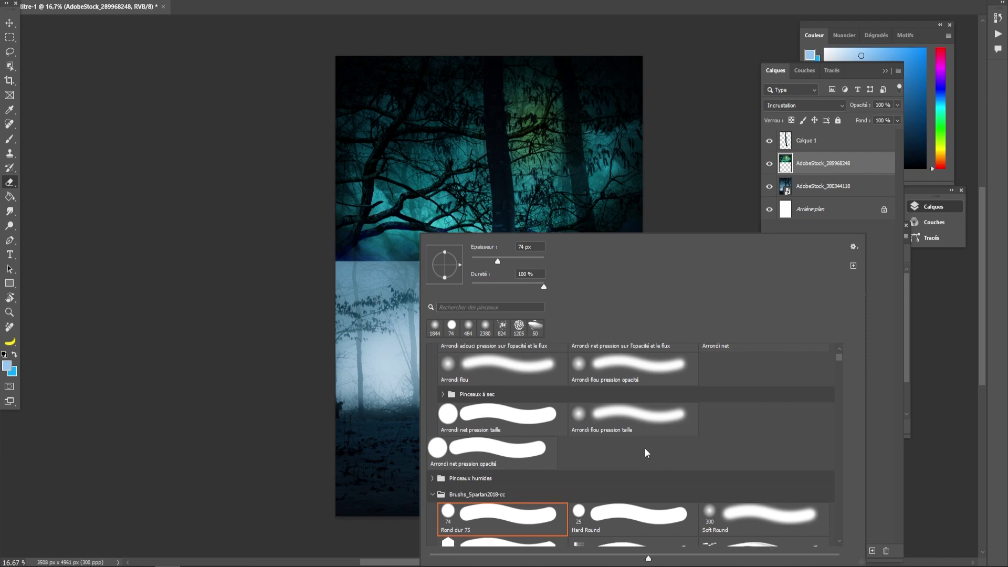
scroll(617, 421, up, 2)
click(438, 355)
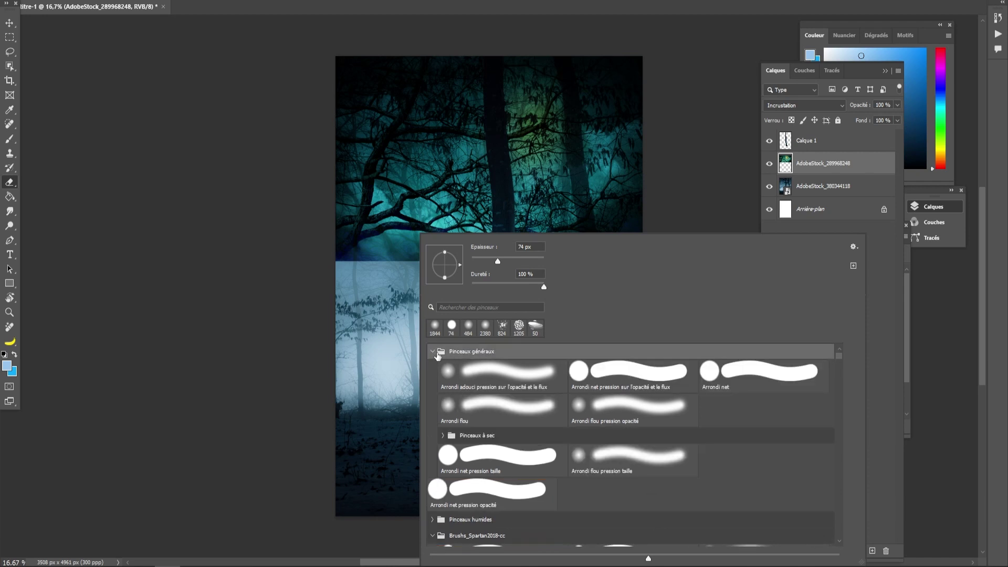
click(435, 353)
click(432, 352)
click(514, 386)
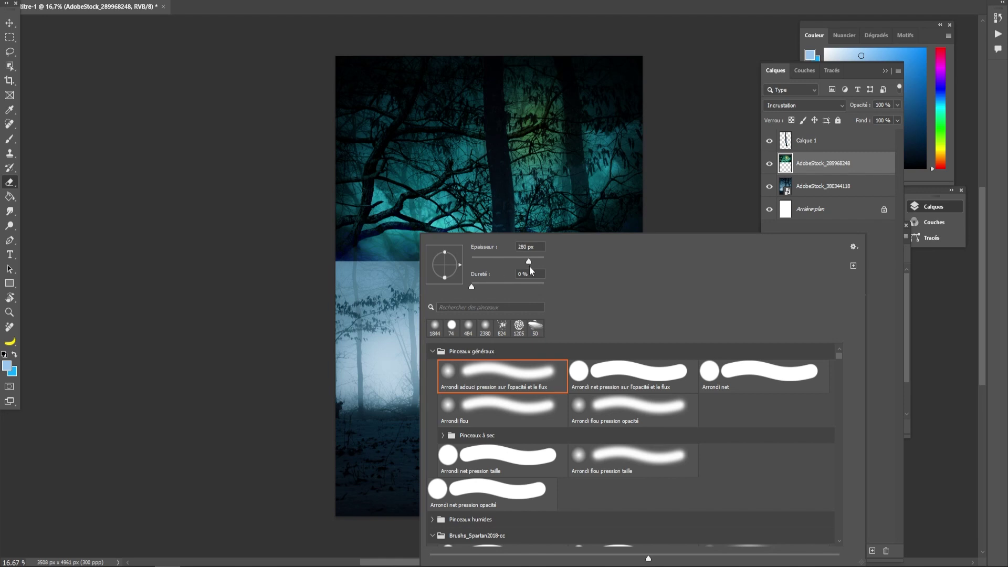
click(285, 339)
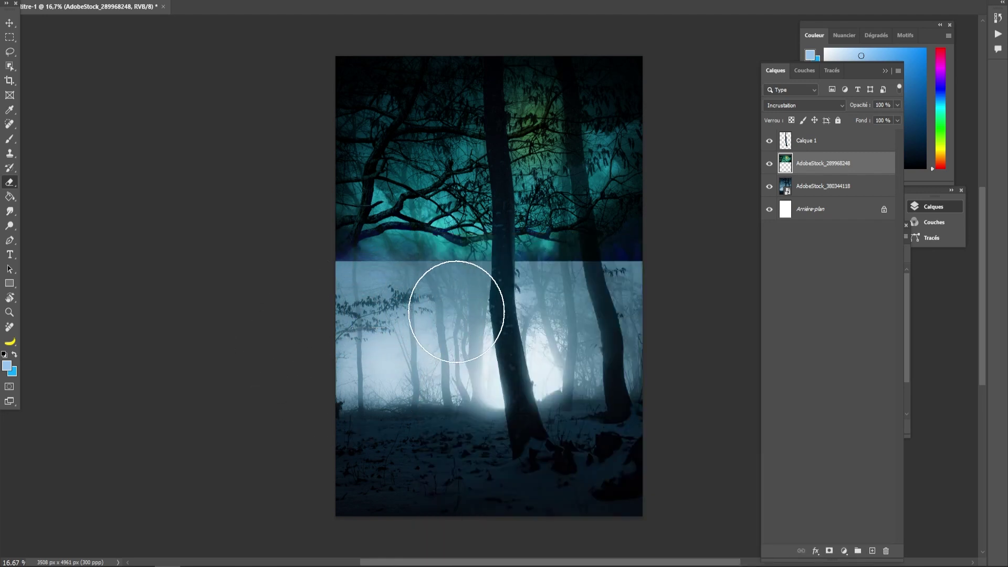
mouse_move(563, 313)
mouse_down()
mouse_move(666, 298)
mouse_move(638, 321)
mouse_move(620, 316)
mouse_move(693, 298)
mouse_move(487, 323)
mouse_move(688, 321)
mouse_move(353, 310)
mouse_up()
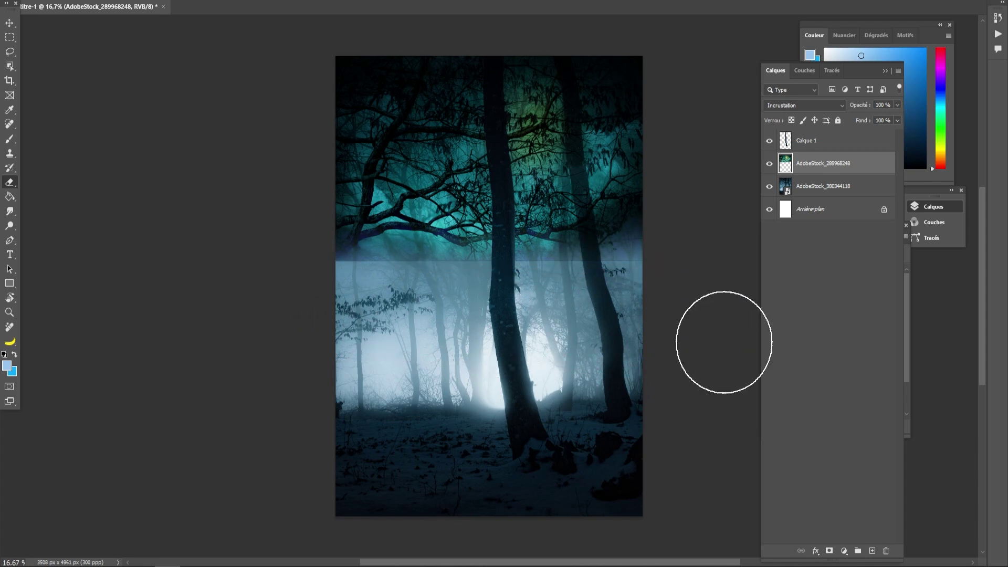
mouse_move(490, 308)
mouse_down()
mouse_move(354, 325)
mouse_move(716, 348)
mouse_move(688, 314)
mouse_move(336, 296)
mouse_move(312, 307)
mouse_move(490, 319)
mouse_move(429, 299)
mouse_move(316, 301)
mouse_up()
mouse_move(705, 278)
mouse_down()
mouse_move(609, 299)
mouse_move(650, 272)
mouse_up()
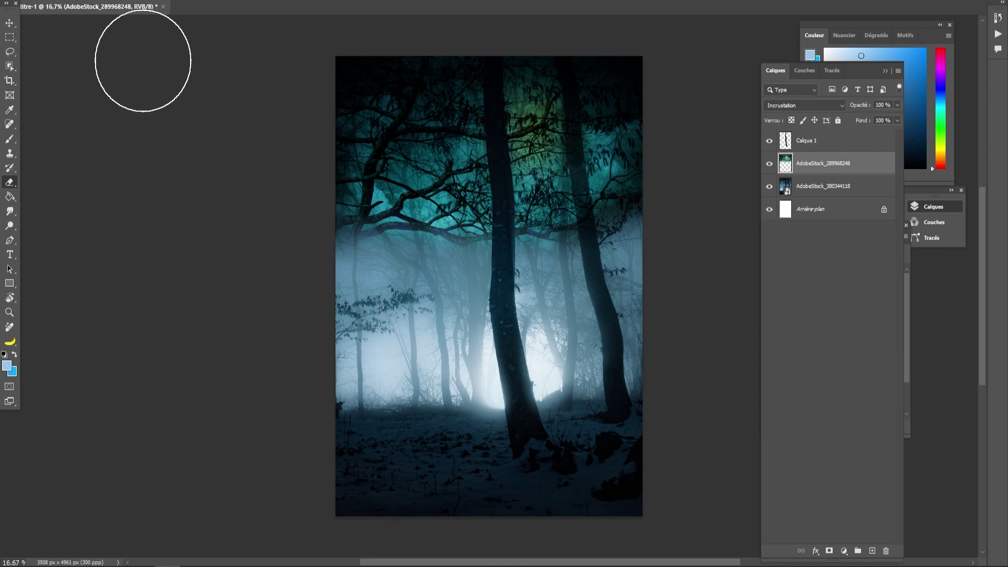
click(12, 23)
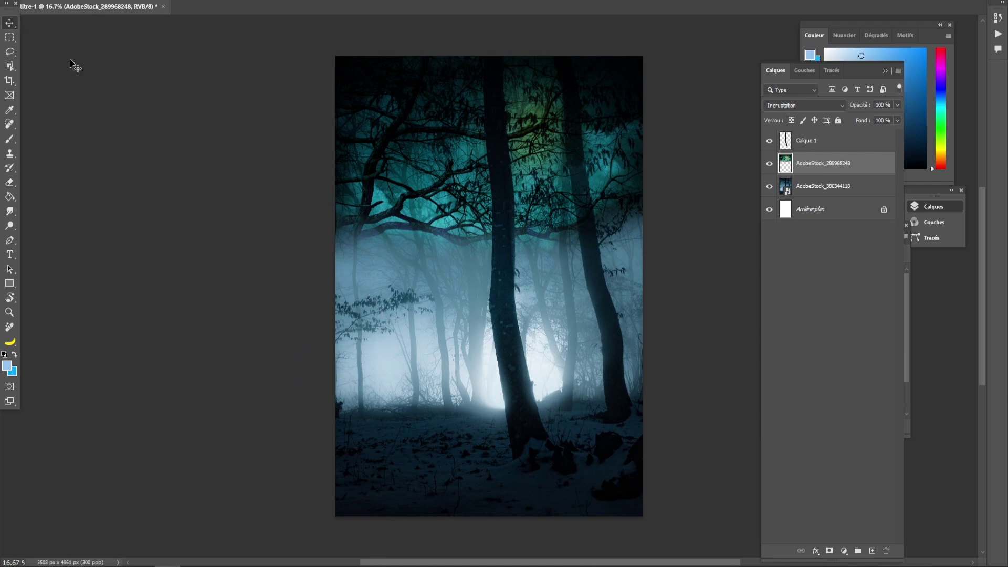
- Enlarge the teal branches layer and shift it up and left
key(ctrl+t)
drag(321, 282, 277, 306)
mouse_move(410, 255)
mouse_down()
mouse_move(405, 226)
mouse_move(409, 235)
mouse_up()
key(Return)
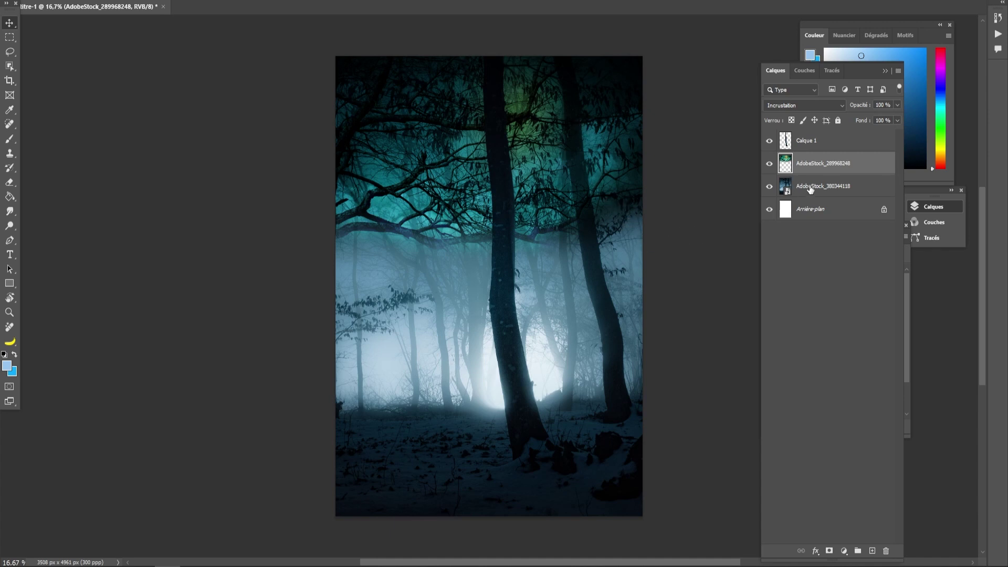
- Select the right-hand tree trunk and copy it onto Calque 2 above the teal layer
click(810, 188)
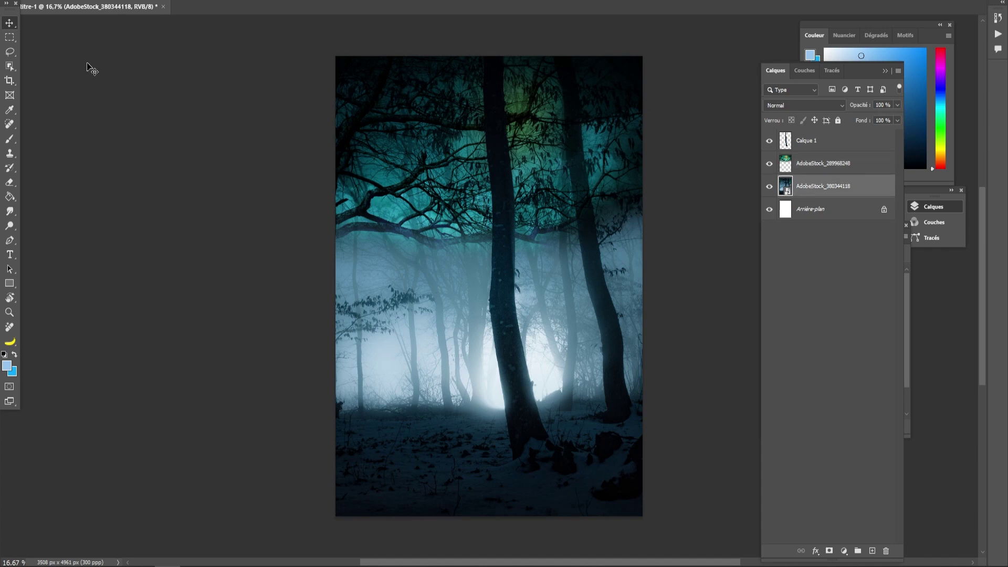
click(12, 66)
drag(552, 57, 630, 408)
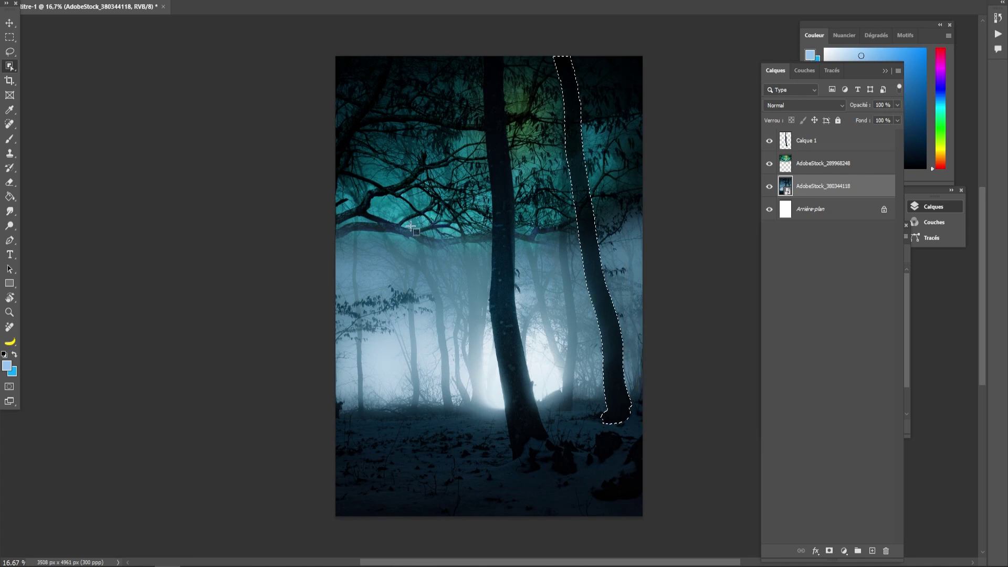
click(806, 162)
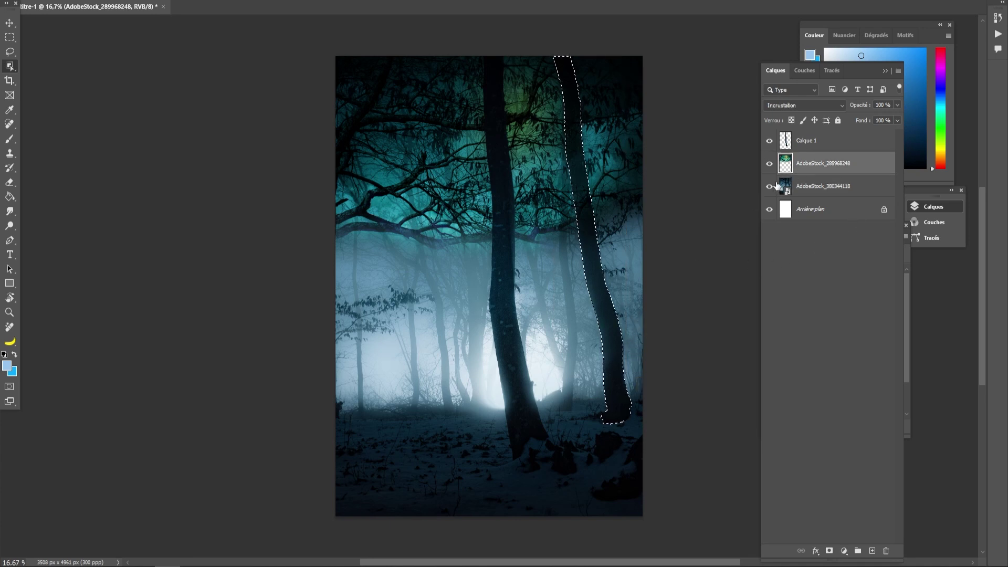
key(ctrl+j)
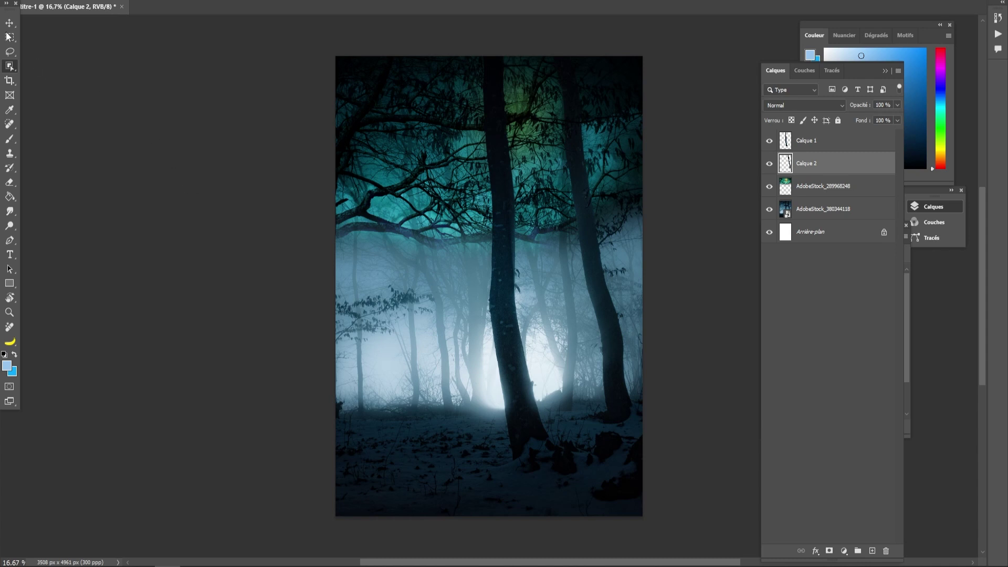
key(v)
click(245, 202)
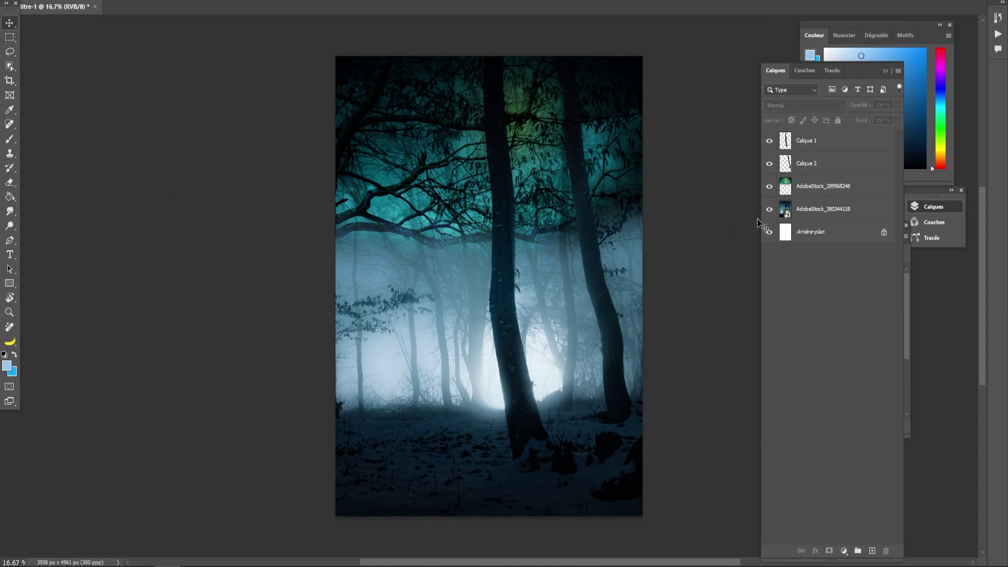
- Apply a Curves adjustment (62→78, 206→193) to the AdobeStock_289968248 layer
click(809, 183)
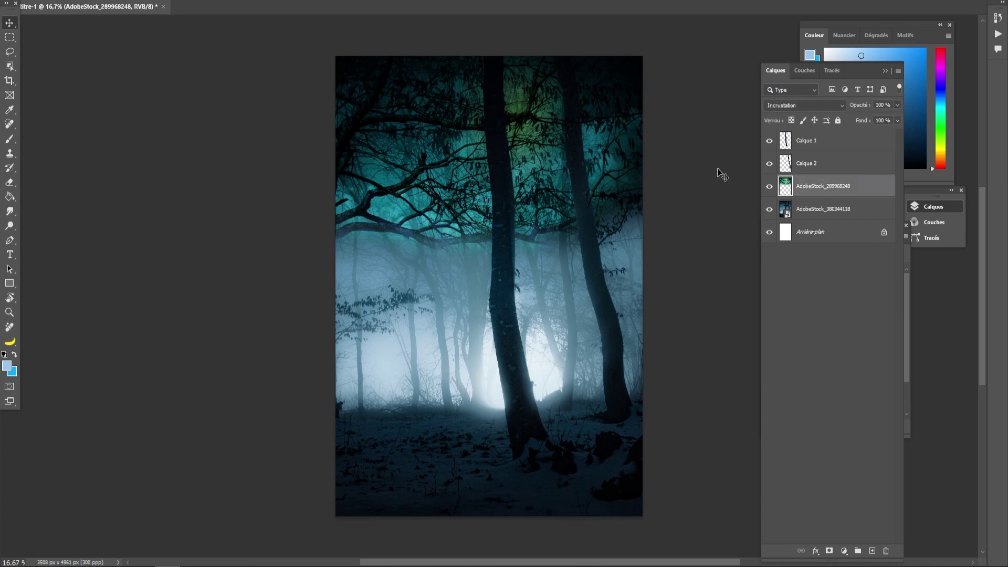
click(78, 0)
mouse_move(93, 2)
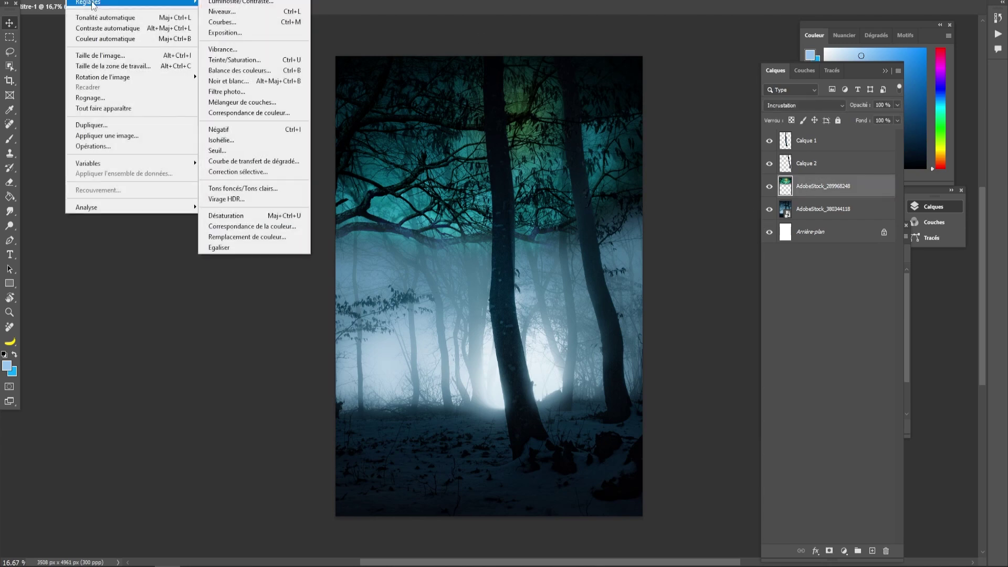
click(227, 24)
drag(457, 78, 743, 120)
drag(684, 262, 671, 266)
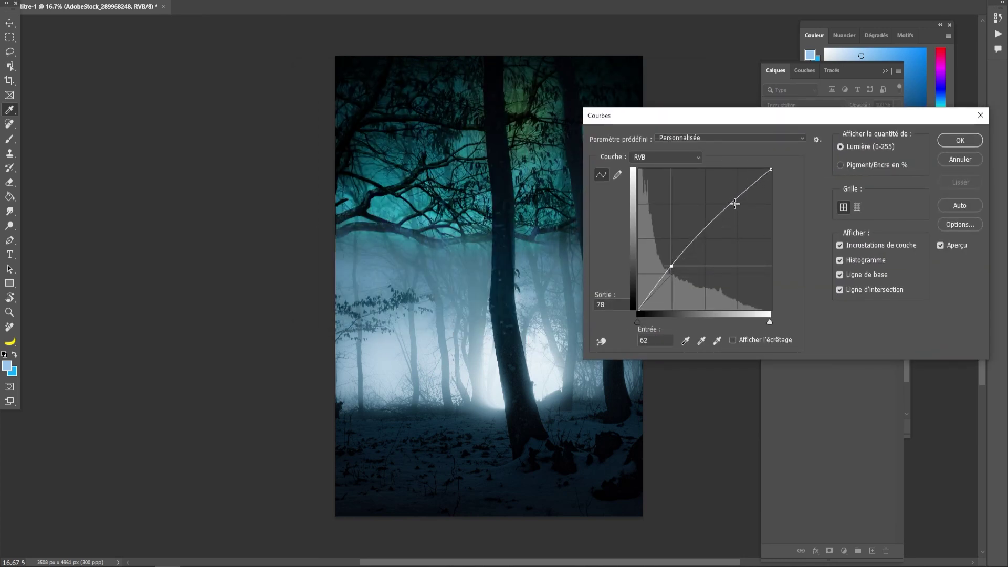
mouse_move(735, 202)
mouse_down()
mouse_move(742, 192)
mouse_move(747, 205)
mouse_up()
click(941, 136)
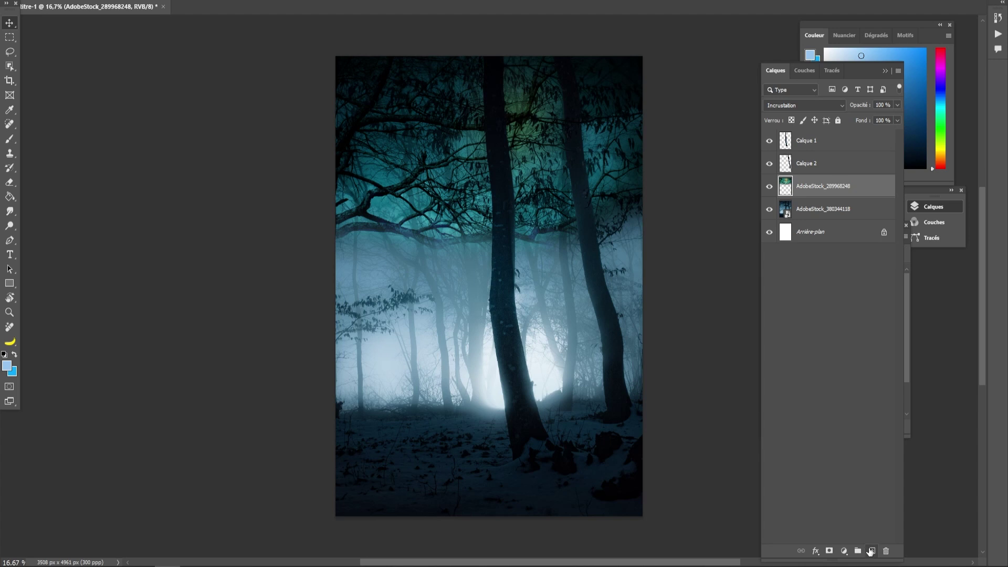
- Add a new layer and set up a soft round pressure brush at about 2516 px
click(871, 551)
click(10, 139)
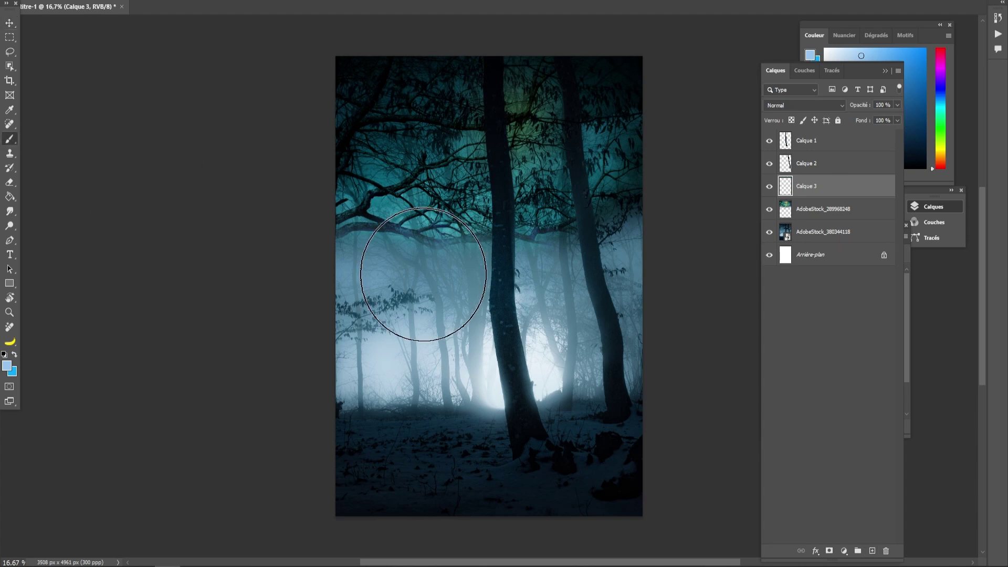
right_click(423, 274)
scroll(553, 416, up, 1)
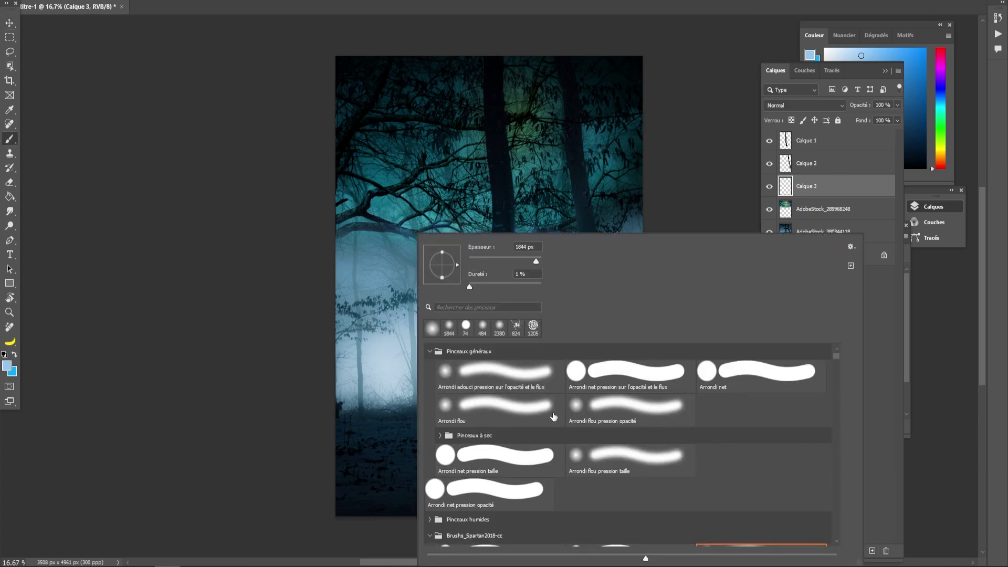
click(429, 352)
click(428, 351)
click(459, 364)
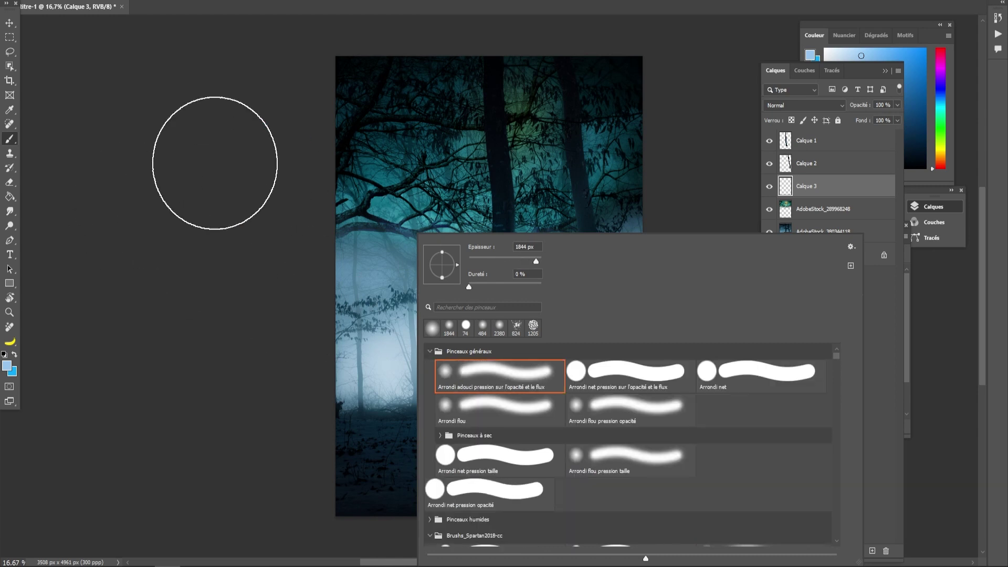
click(112, 143)
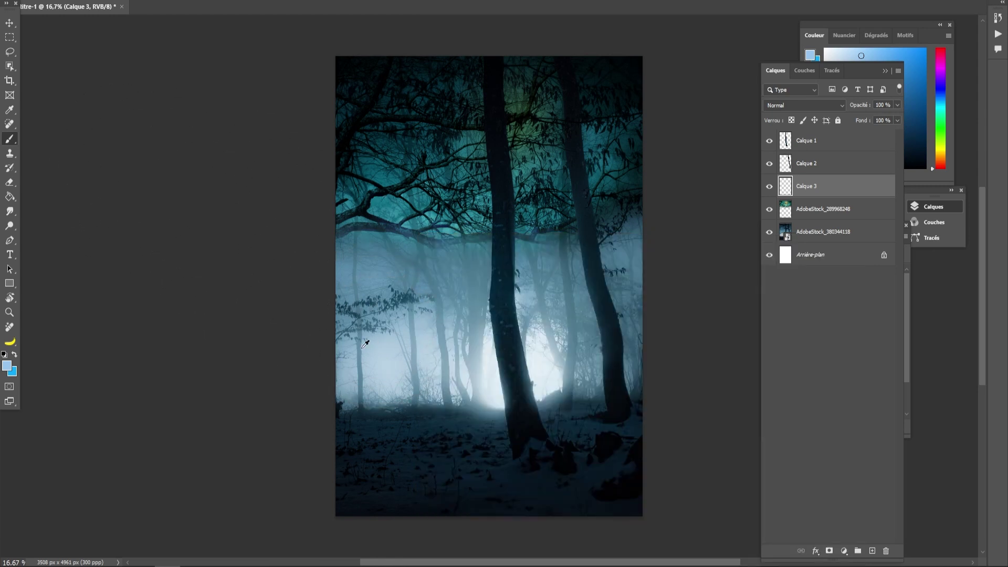
drag(354, 284, 389, 299)
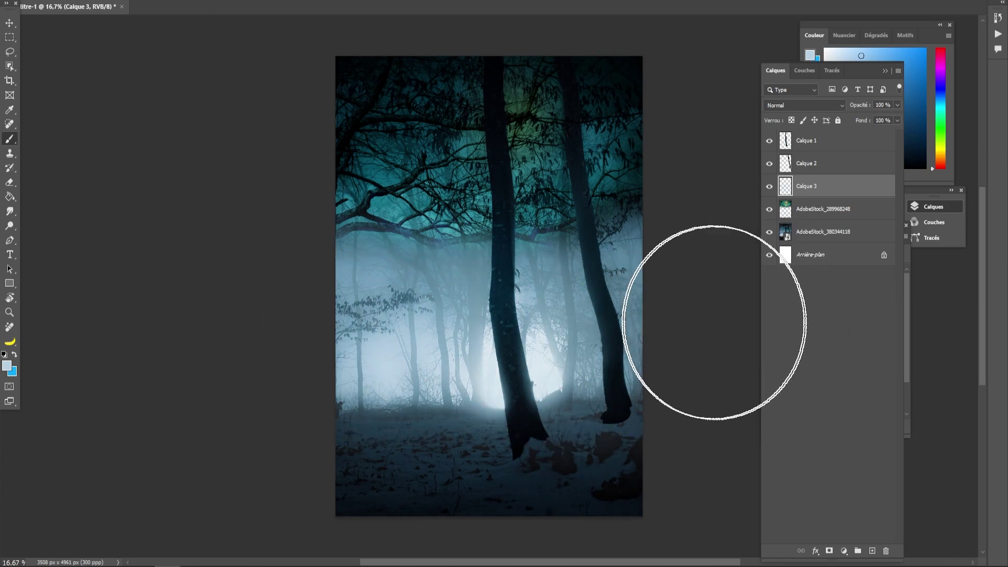
- Shift the Calque 3 content lower in the forest
click(10, 23)
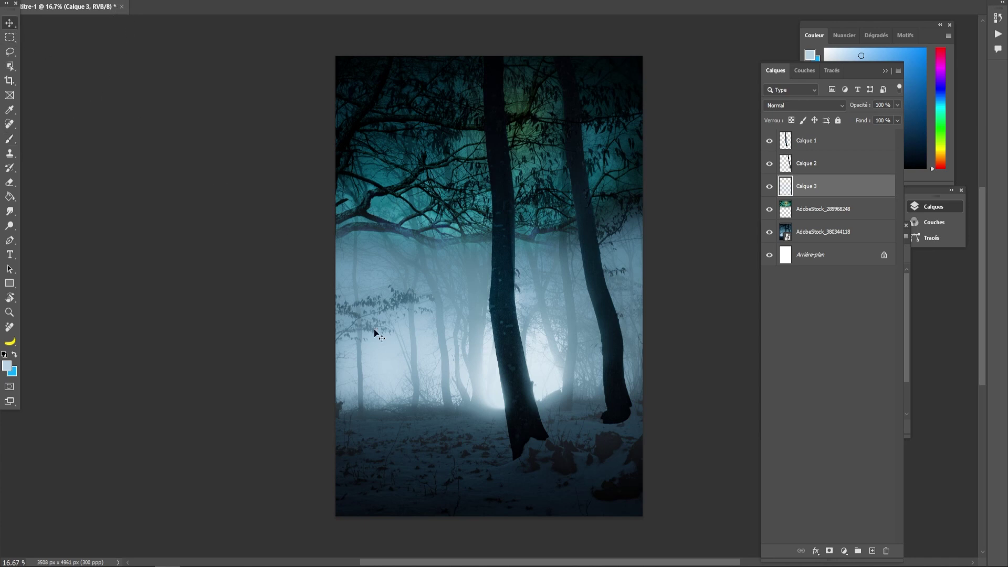
drag(476, 358, 477, 335)
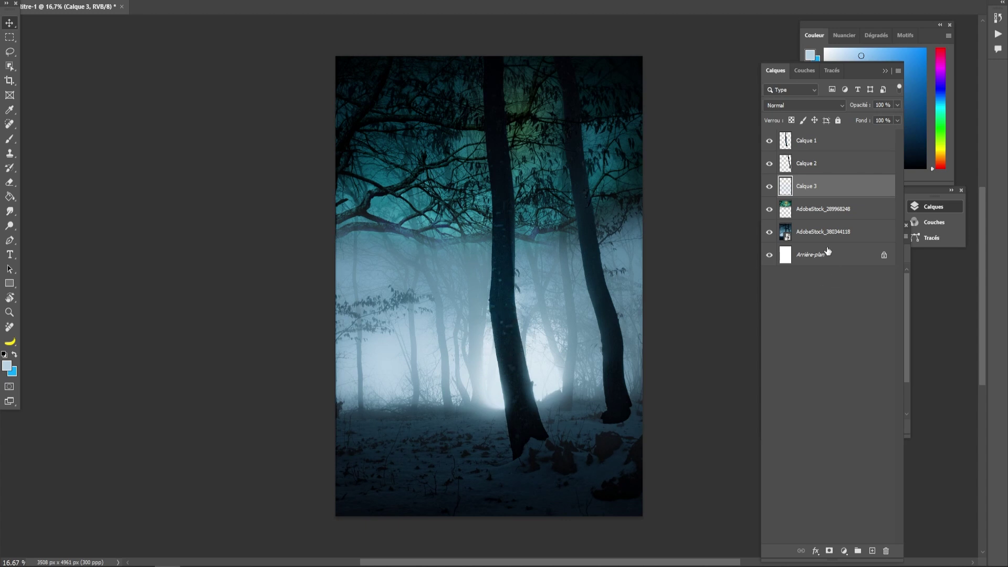
click(803, 150)
- On a new layer, paint dark blue sampled from a trunk across the lower fog
click(872, 550)
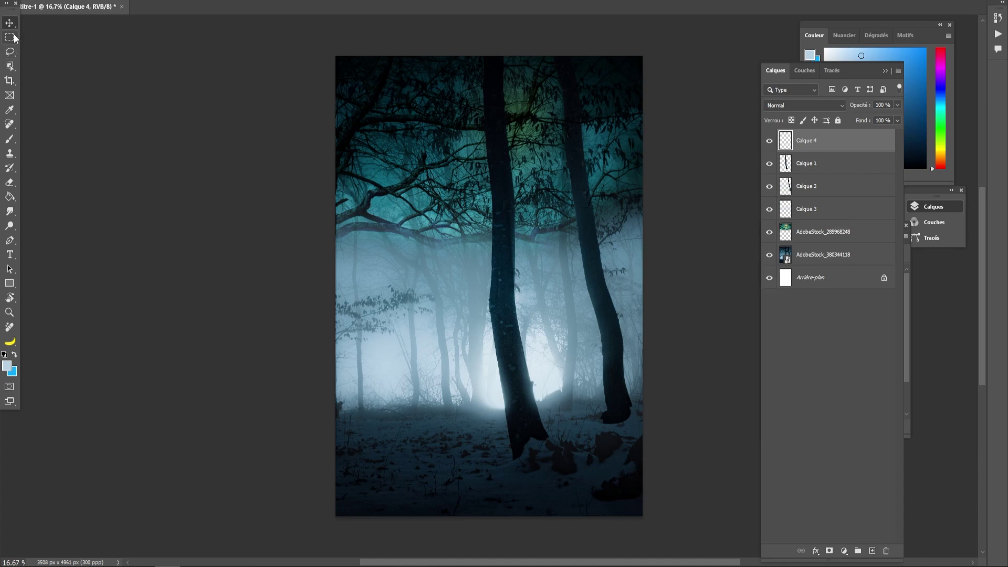
click(10, 139)
alt+click(507, 336)
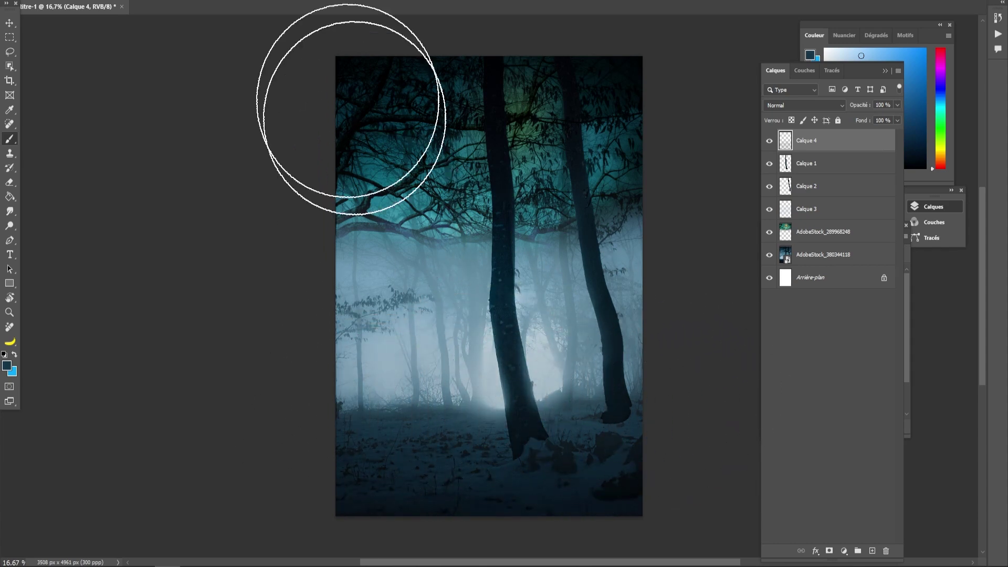
click(254, 0)
drag(256, 2, 263, 2)
drag(294, 395, 648, 401)
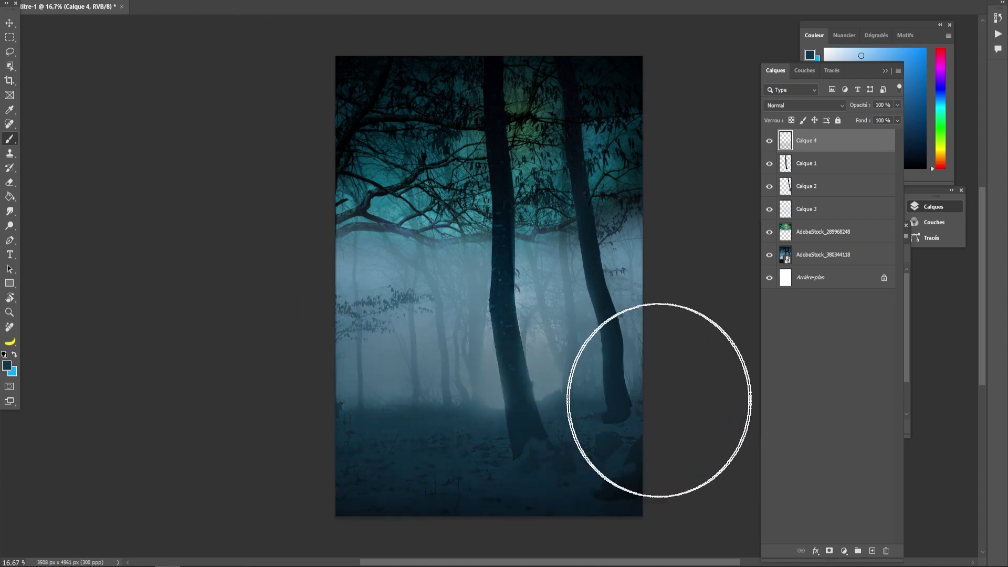
- Paint more dark blue along the bottom at higher strength and set Calque 4 to Produit
click(258, 1)
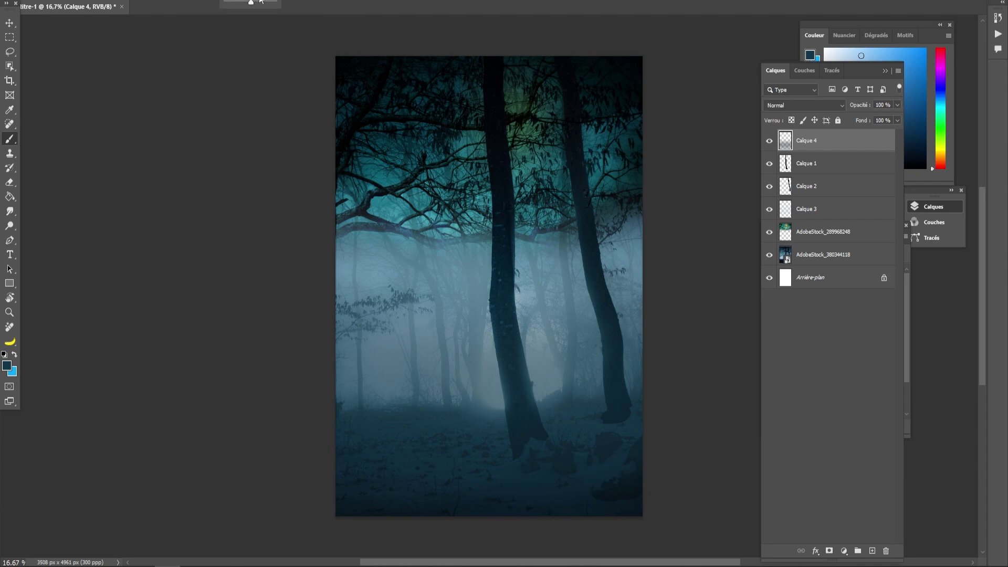
drag(254, 2, 261, 2)
mouse_move(303, 431)
mouse_down()
mouse_move(475, 462)
mouse_move(709, 462)
mouse_up()
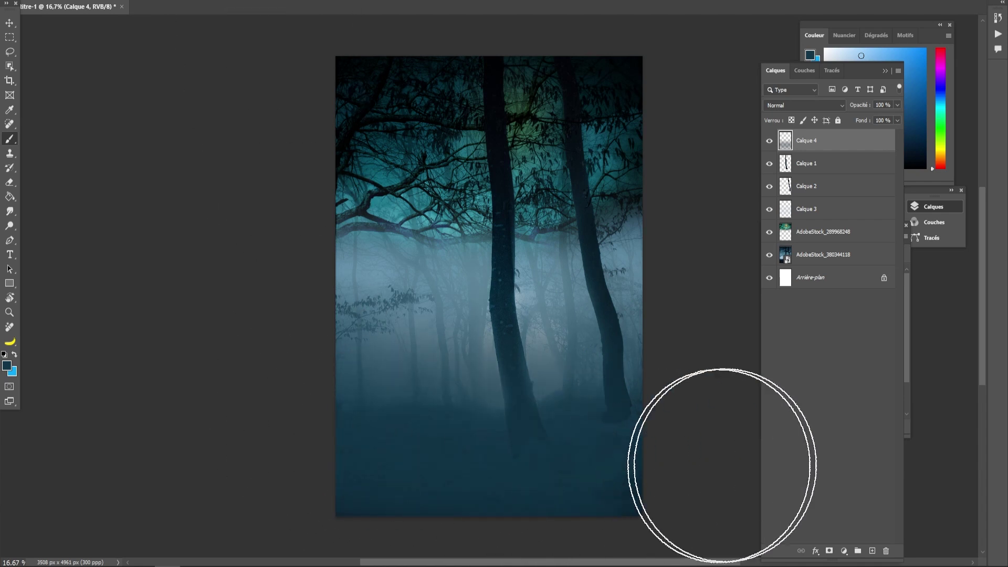
click(805, 105)
click(796, 153)
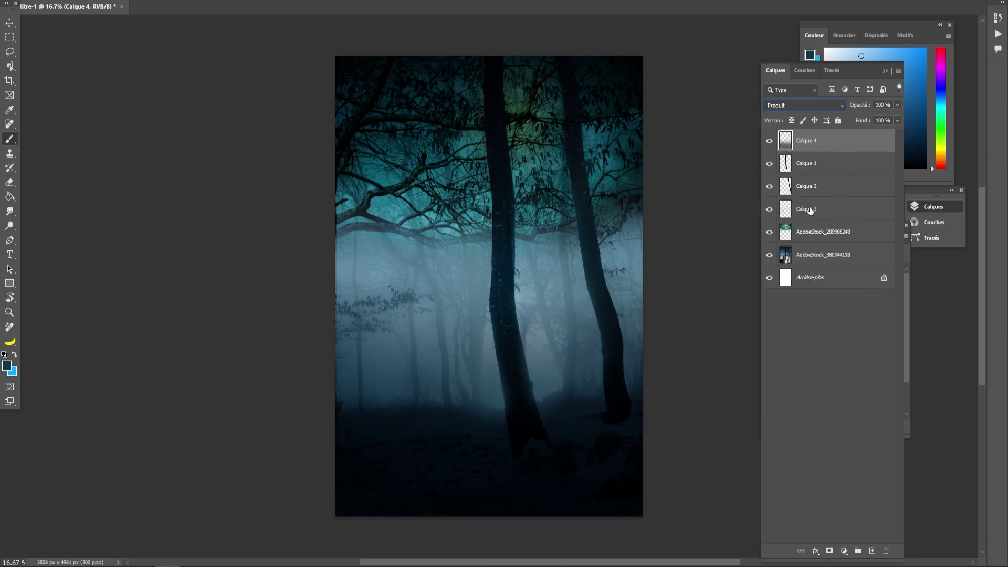
click(801, 232)
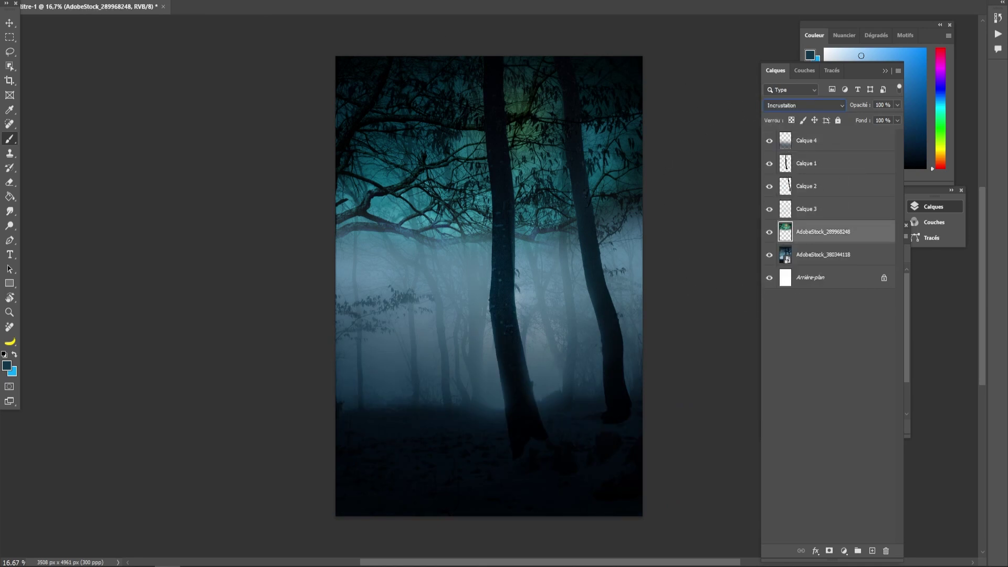
- Desaturate the AdobeStock_289968248 layer to -68 with Teinte/Saturation
click(74, 1)
mouse_move(87, 2)
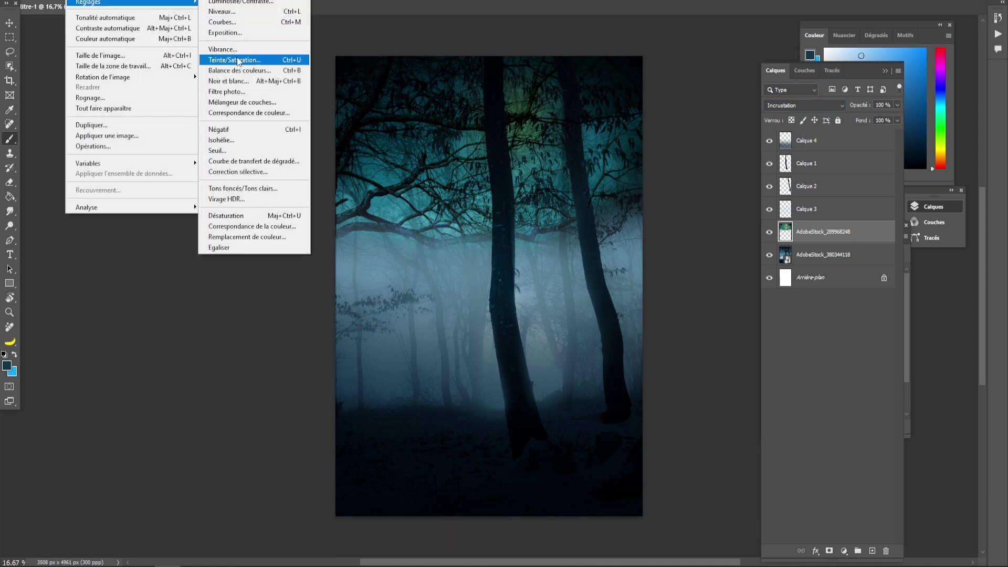
click(233, 60)
drag(753, 313, 718, 310)
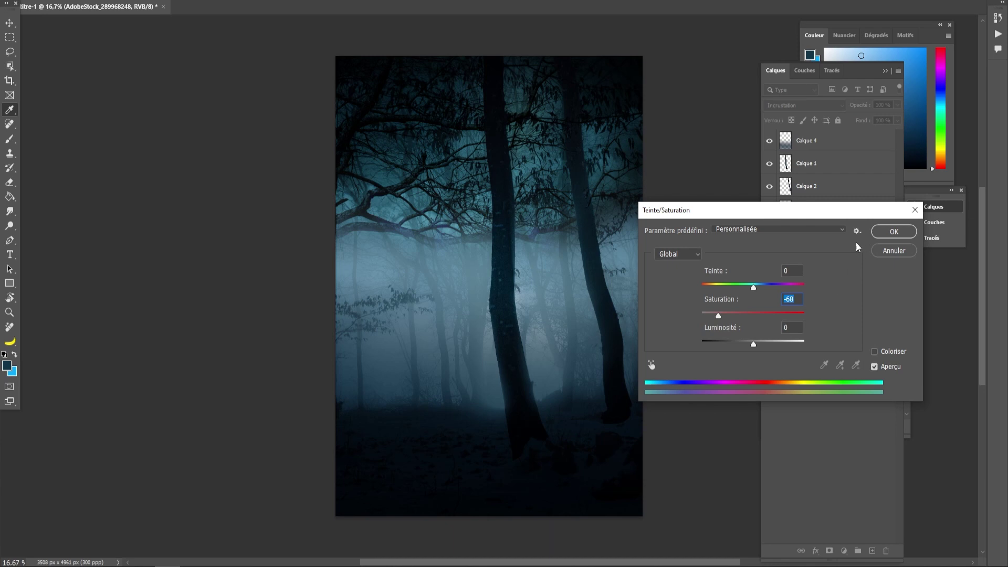
click(893, 231)
key(b)
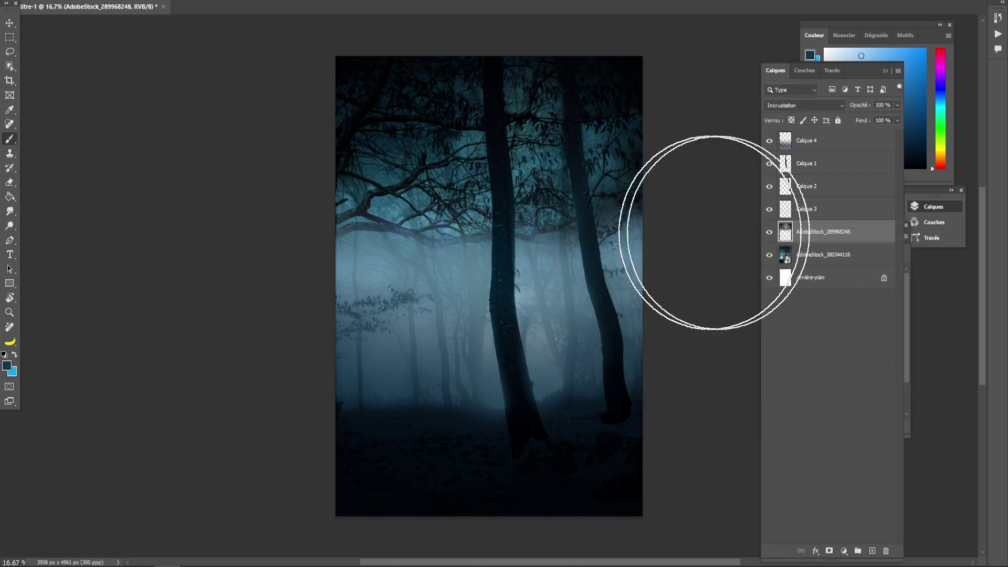
click(821, 258)
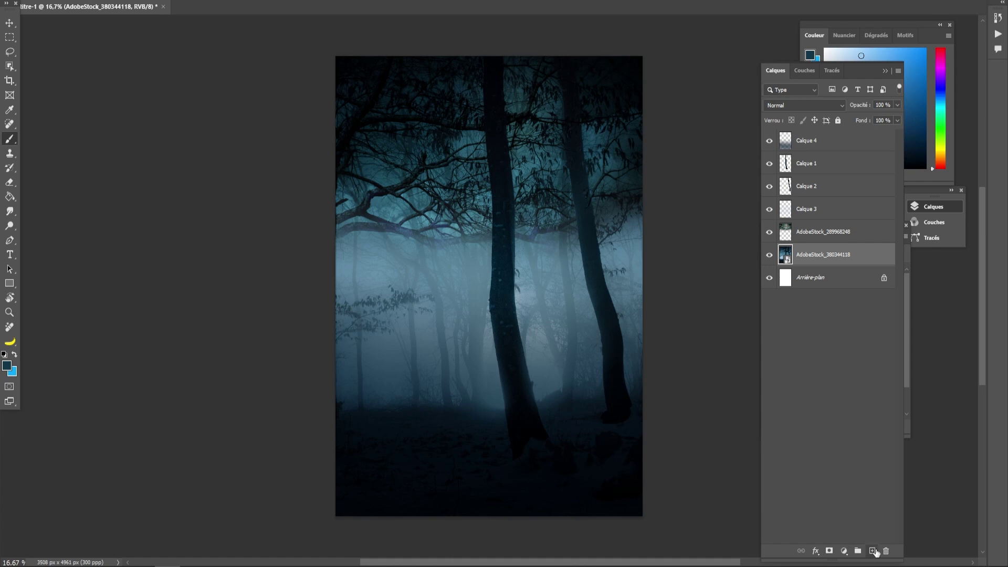
- Add a new layer and set up a hard round pressure brush of about 1215 px
click(874, 551)
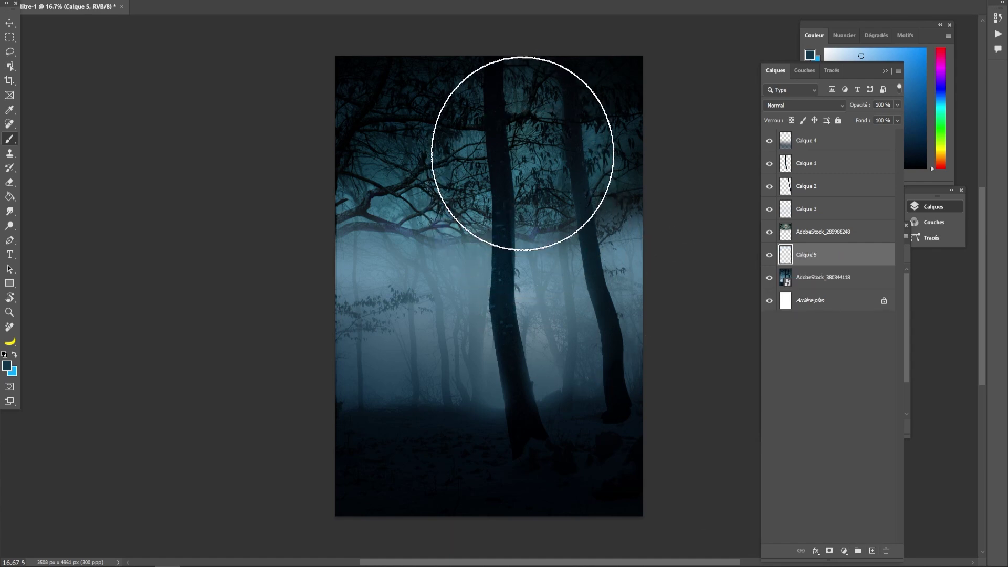
drag(522, 154, 471, 153)
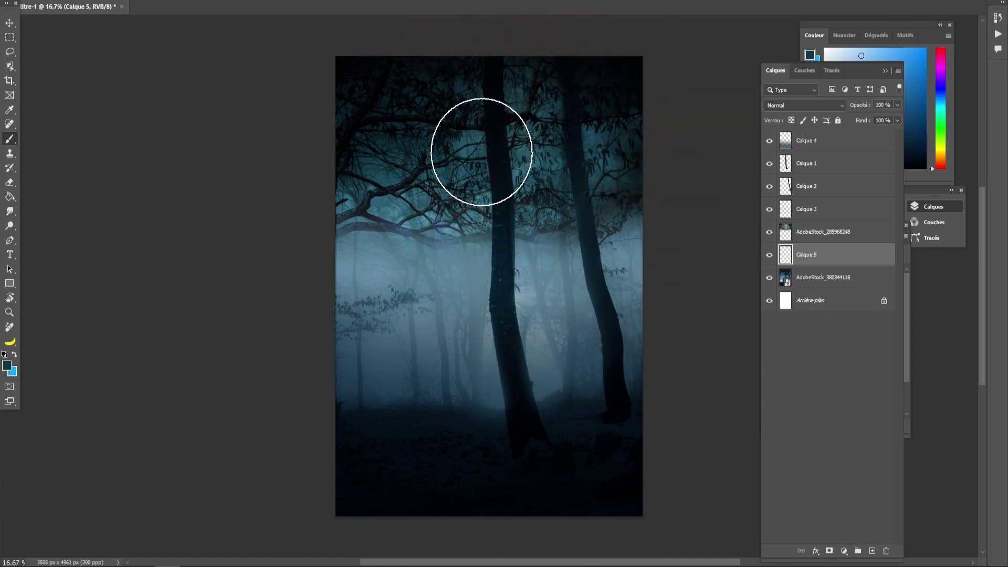
right_click(480, 149)
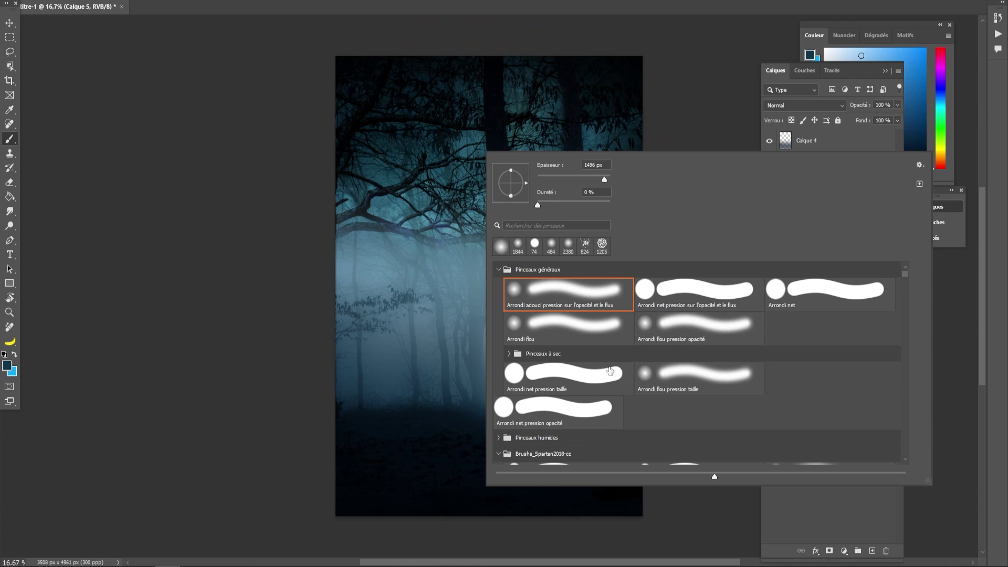
click(667, 293)
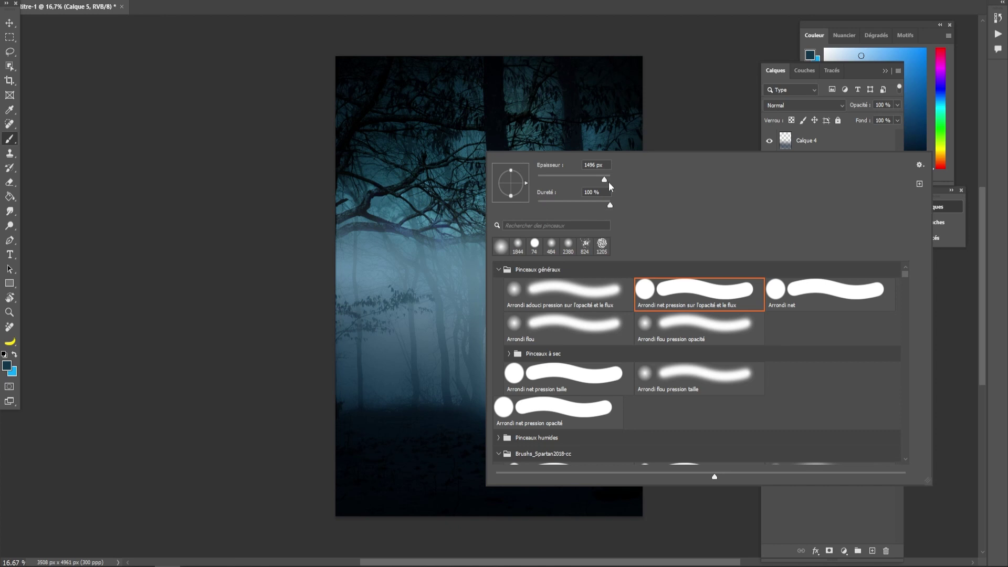
drag(603, 181, 606, 178)
drag(461, 143, 413, 146)
drag(496, 142, 494, 143)
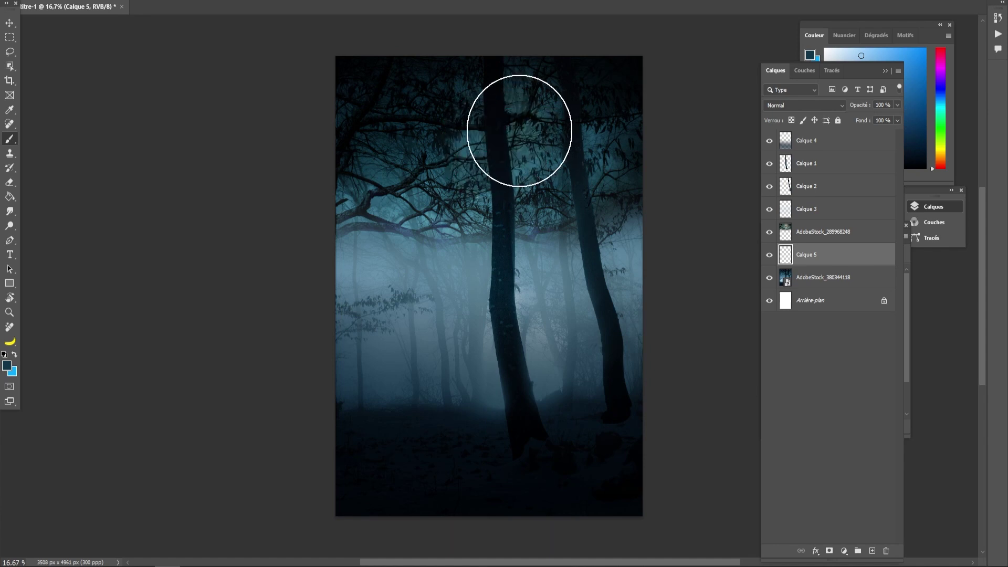
- Paint a pale #def0f9 moon disc near the top centre behind the trees
click(7, 366)
click(389, 335)
click(386, 330)
click(384, 327)
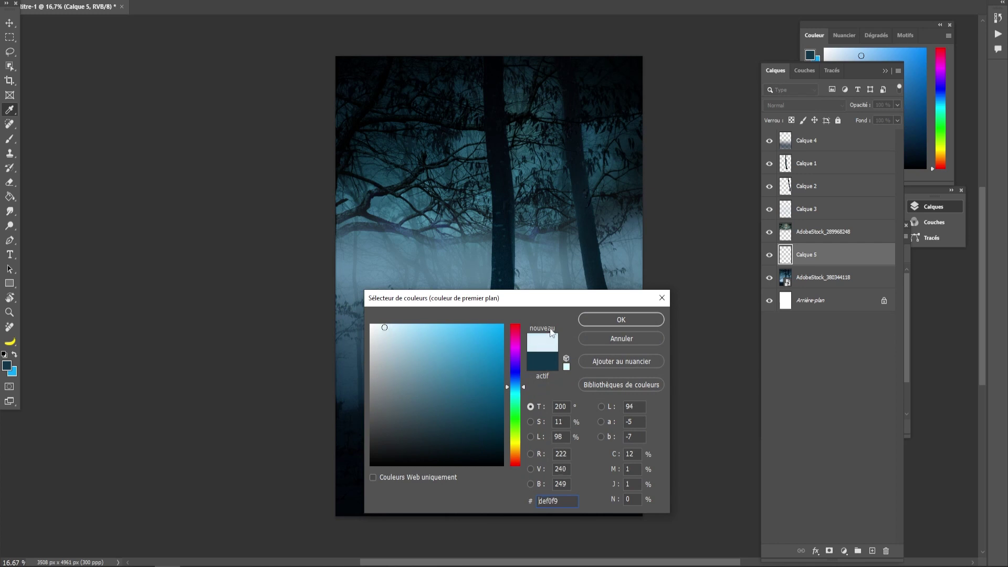
double_click(558, 501)
click(621, 319)
key(b)
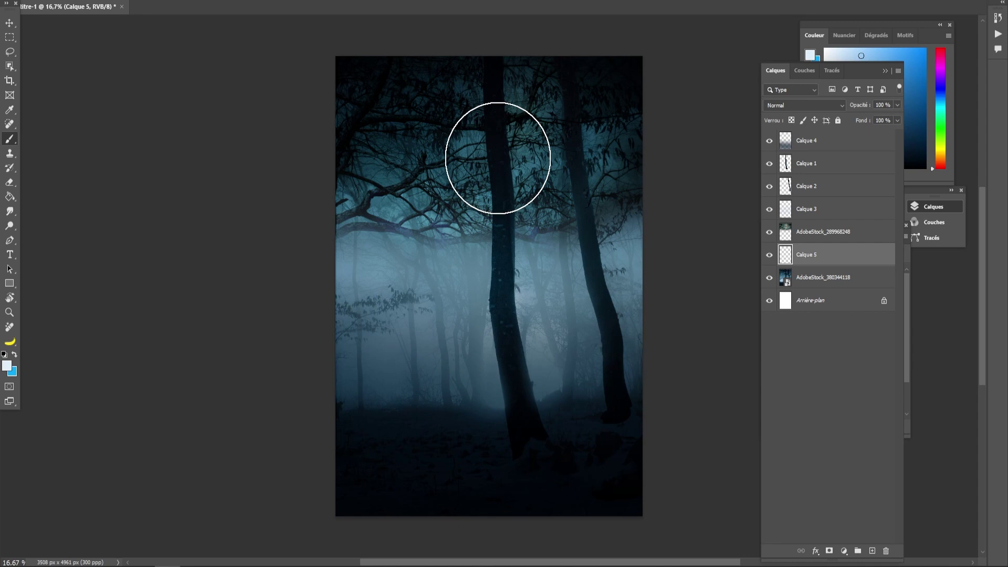
click(517, 134)
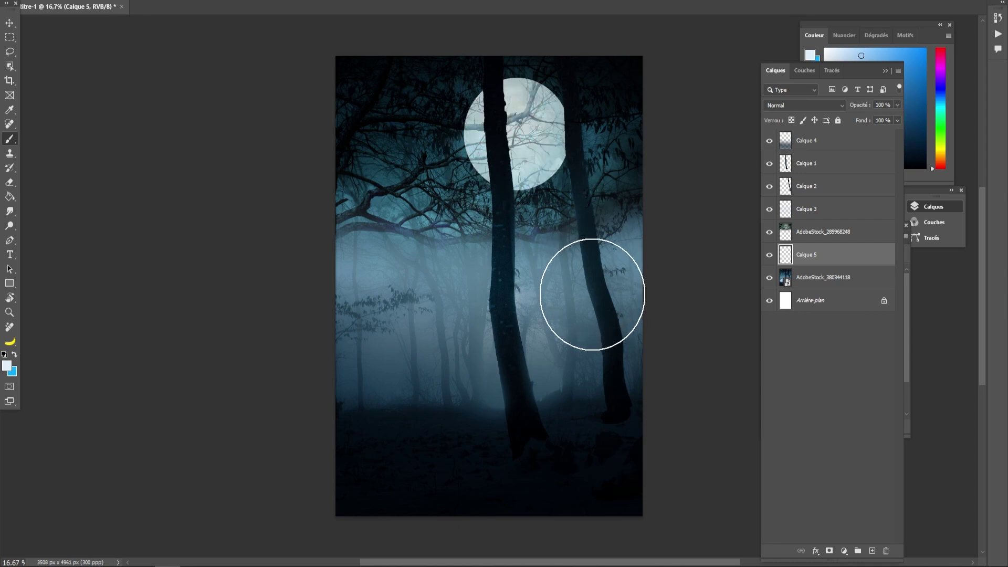
- Blend the moon layer Calque 5 as Lumière tamisée, then drag in the wooden-planks stock image
click(10, 51)
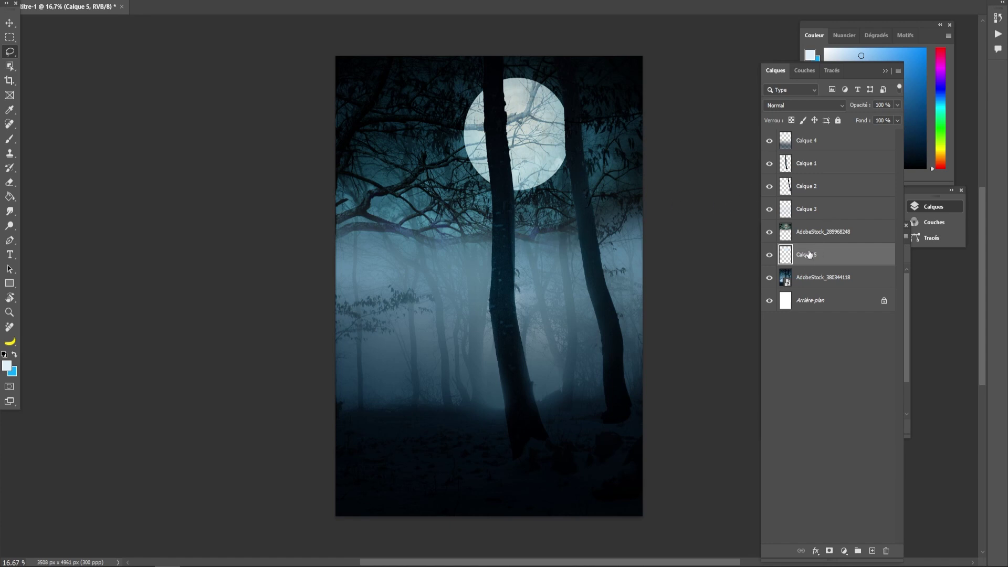
click(793, 105)
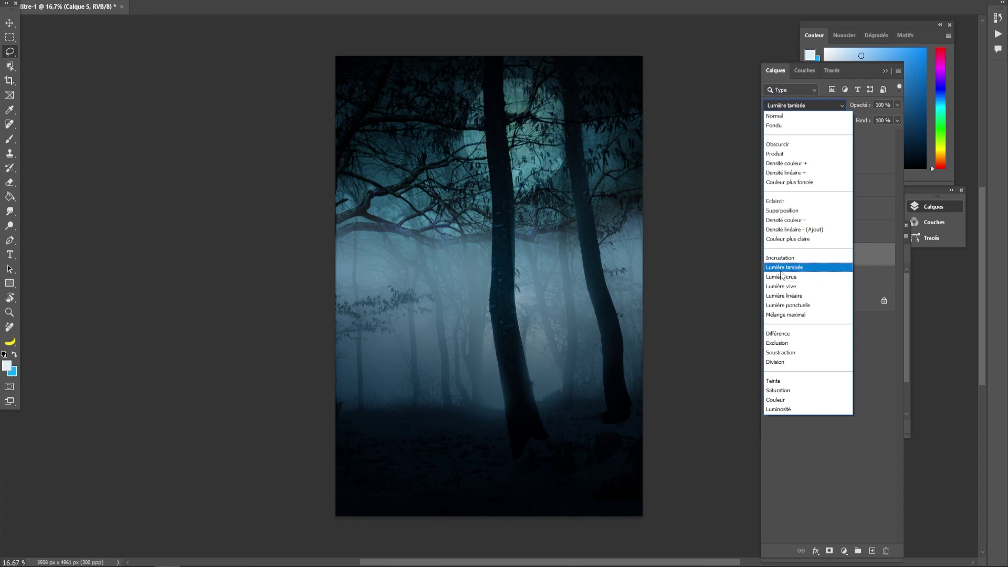
click(782, 267)
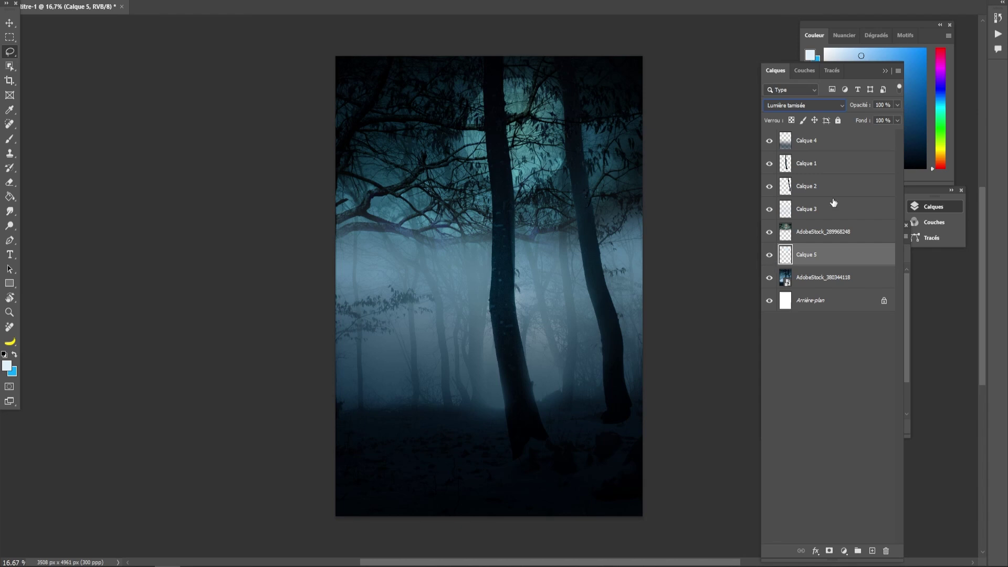
click(788, 106)
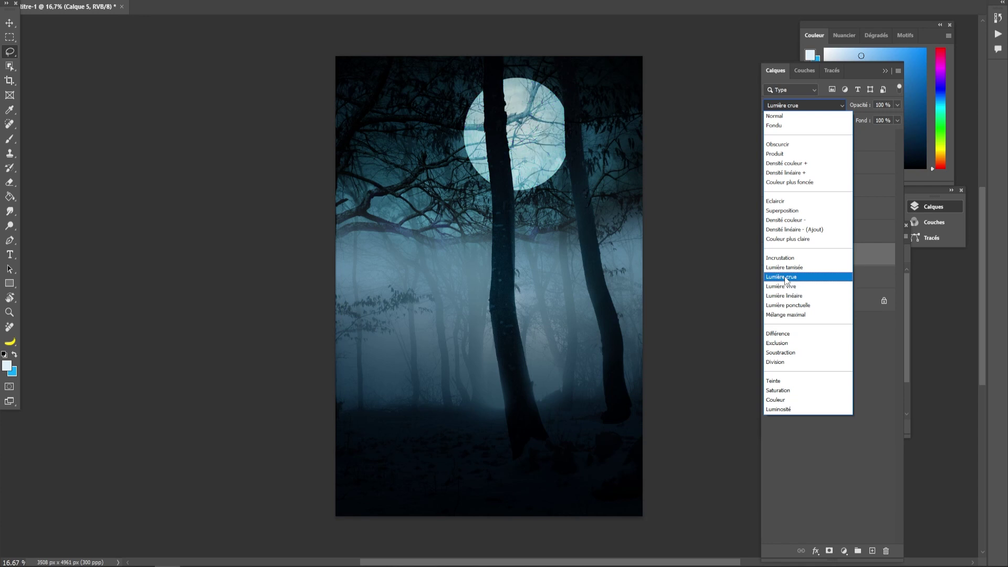
click(787, 270)
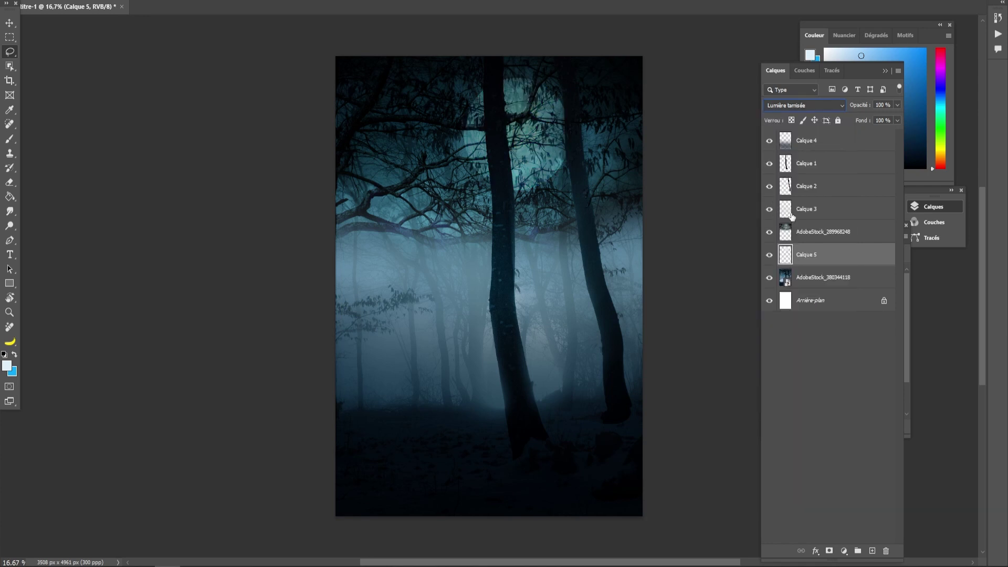
drag(635, 265, 477, 288)
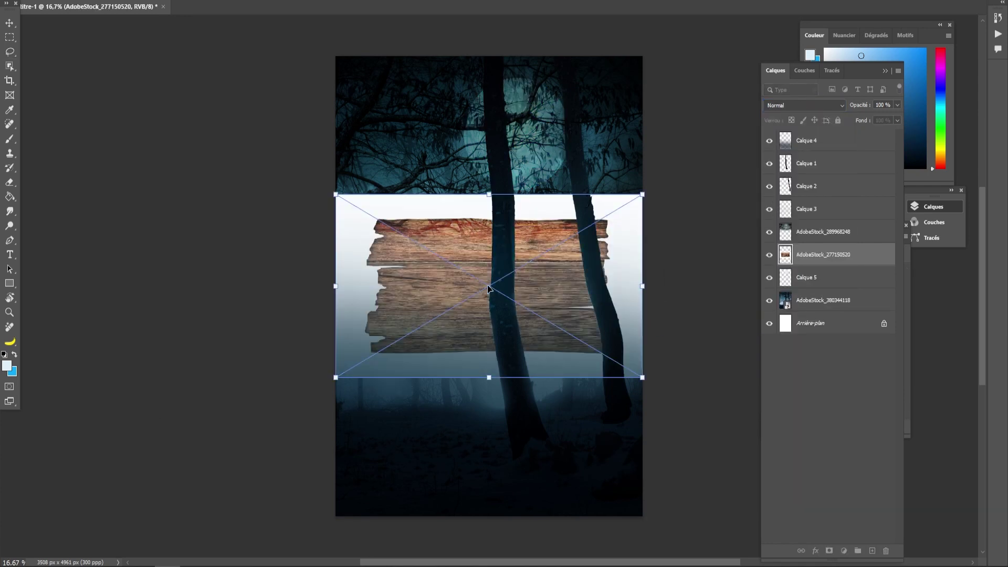
- Commit the placed plank image and move its layer to the top of the stack
click(10, 22)
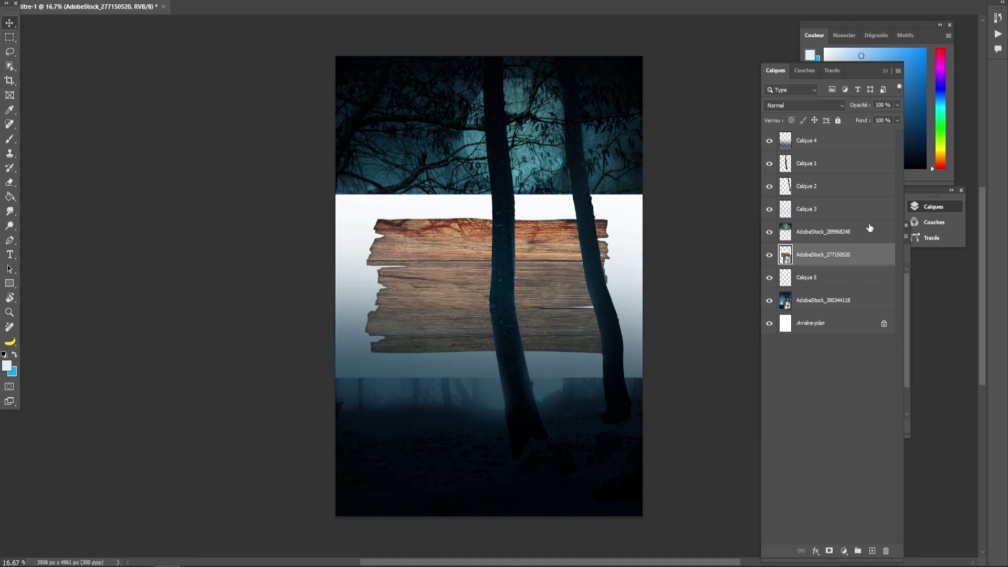
drag(804, 258, 803, 136)
key(ctrl+z)
drag(804, 257, 804, 137)
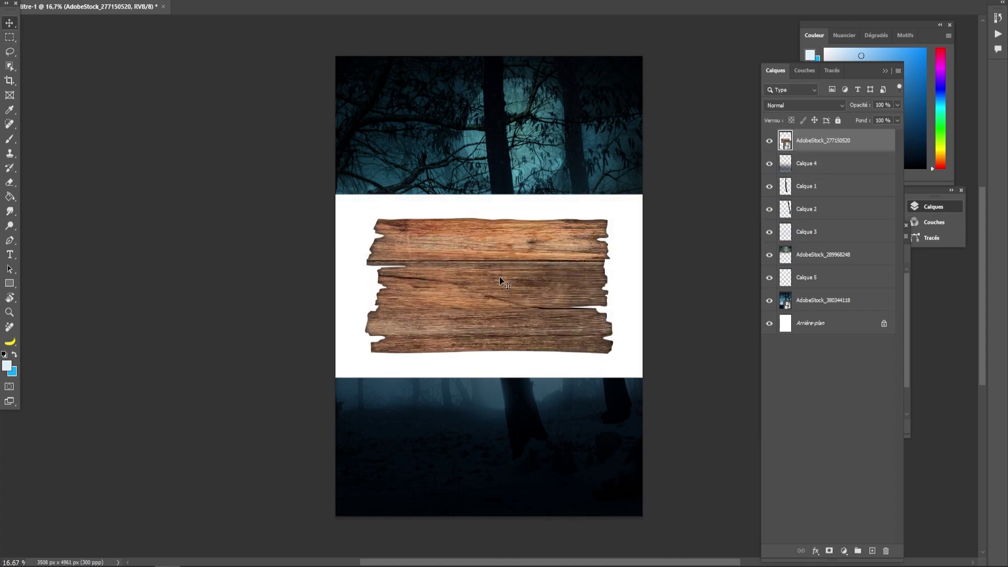
- Select the planks' white background with the Magic Wand, rasterize and erase it, then deselect
drag(11, 70, 46, 86)
click(345, 233)
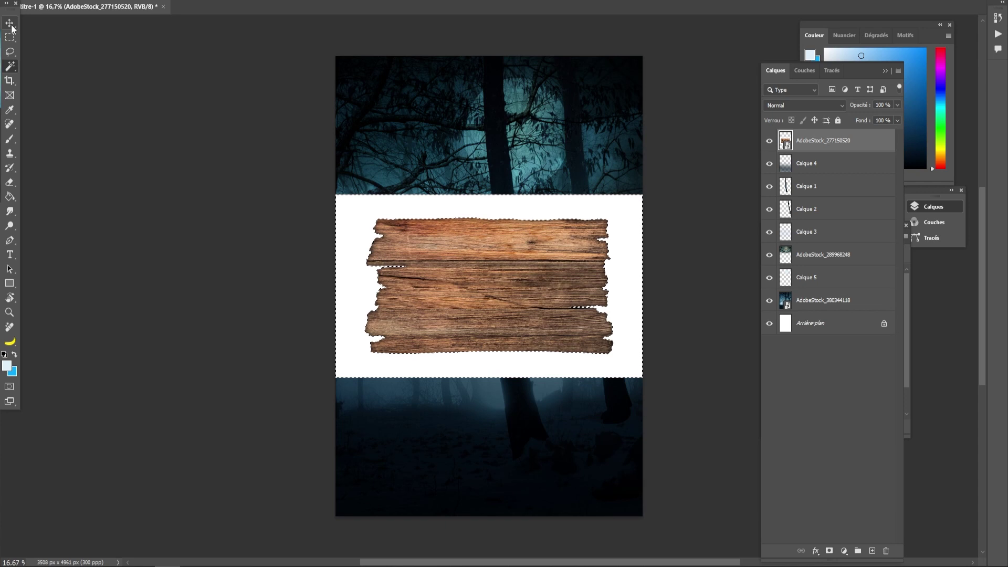
click(10, 182)
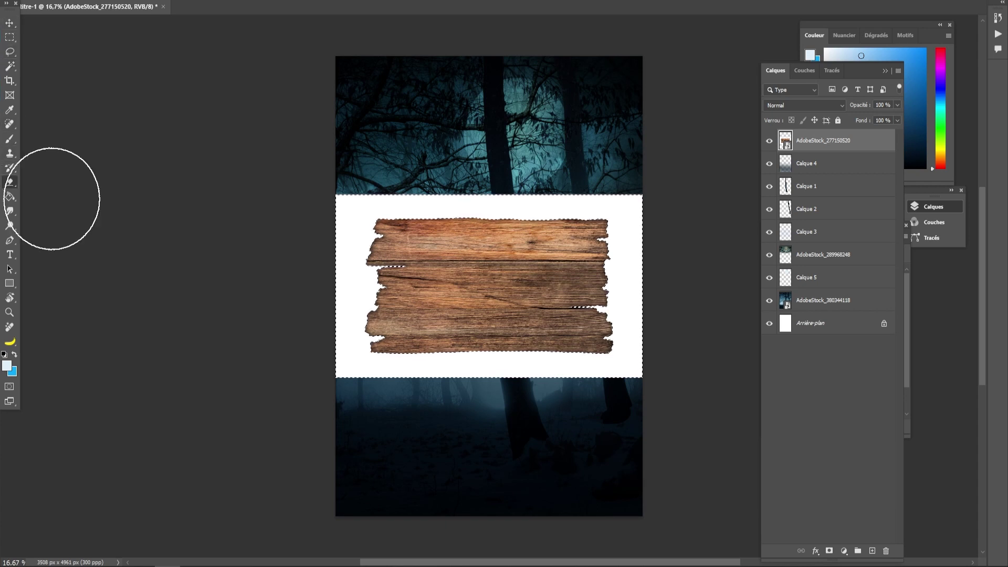
click(380, 229)
click(467, 252)
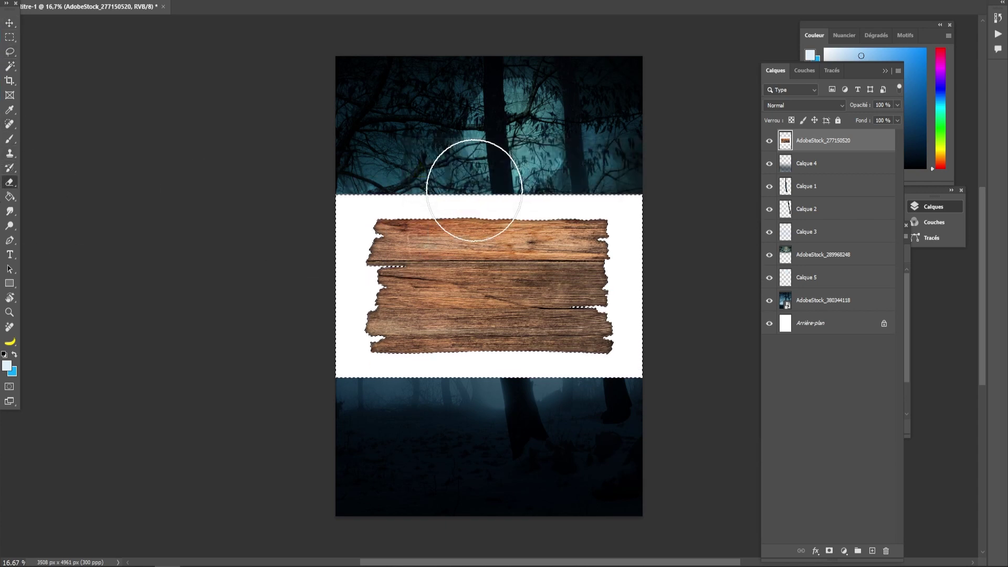
click(10, 37)
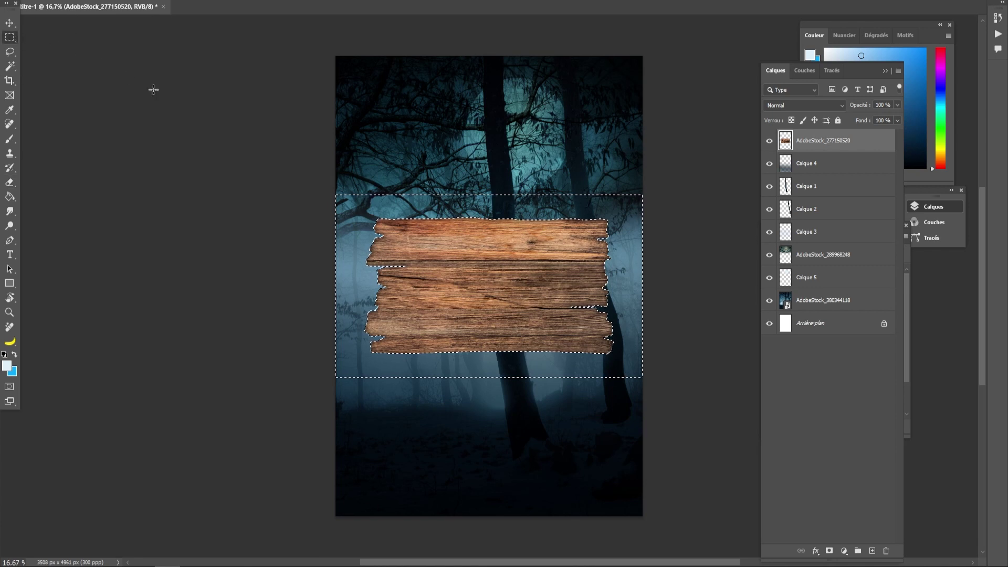
key(ctrl+d)
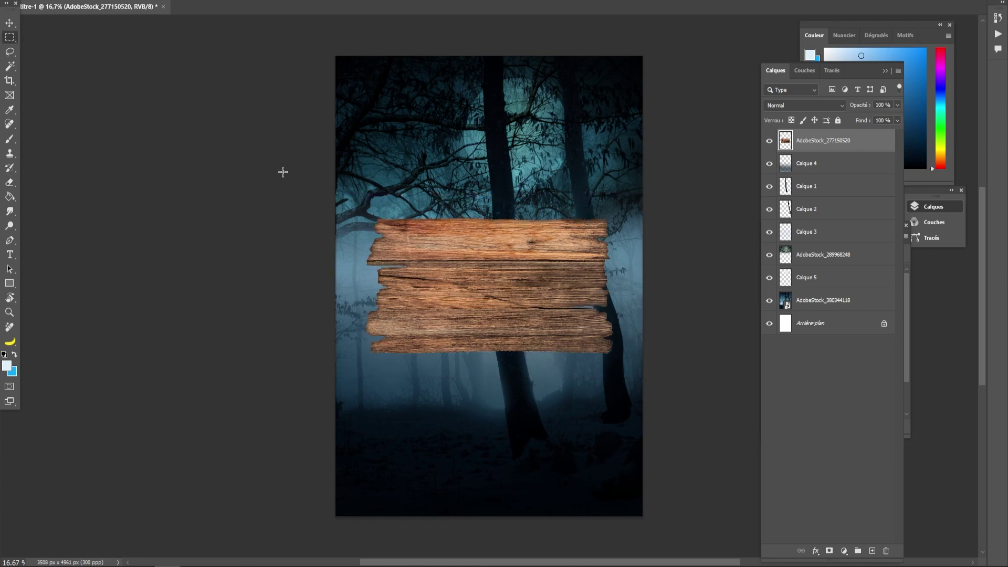
- Lasso the top plank onto its own layer and hide the full plank image
click(10, 24)
click(10, 52)
right_click(13, 57)
click(43, 52)
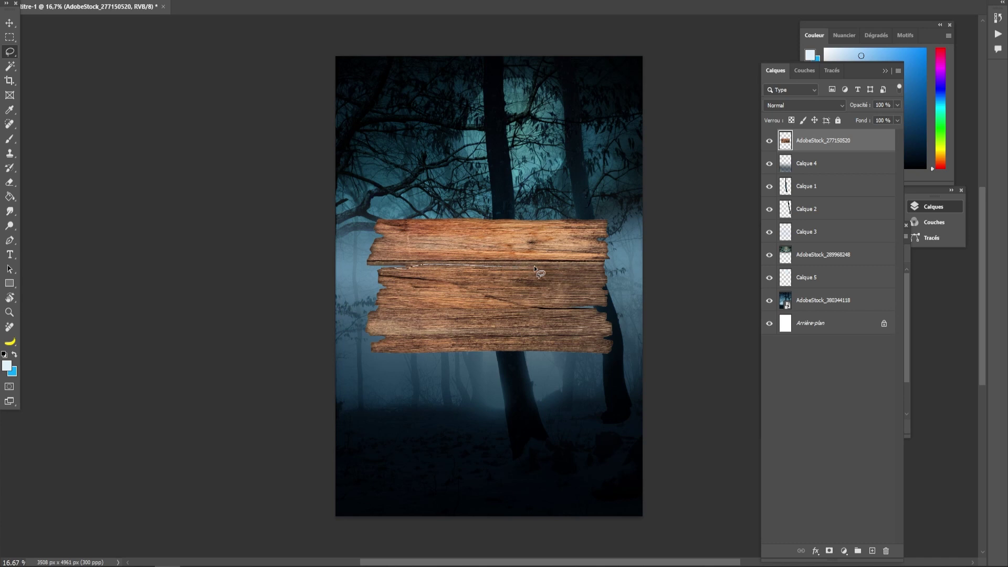
mouse_move(625, 220)
mouse_down()
mouse_move(598, 201)
mouse_move(366, 218)
mouse_up()
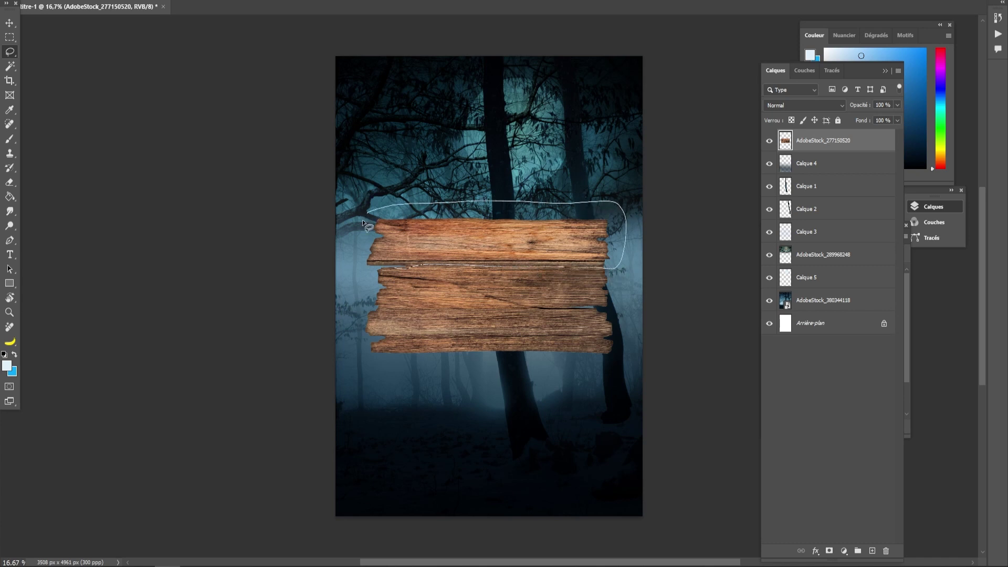
drag(358, 268, 404, 267)
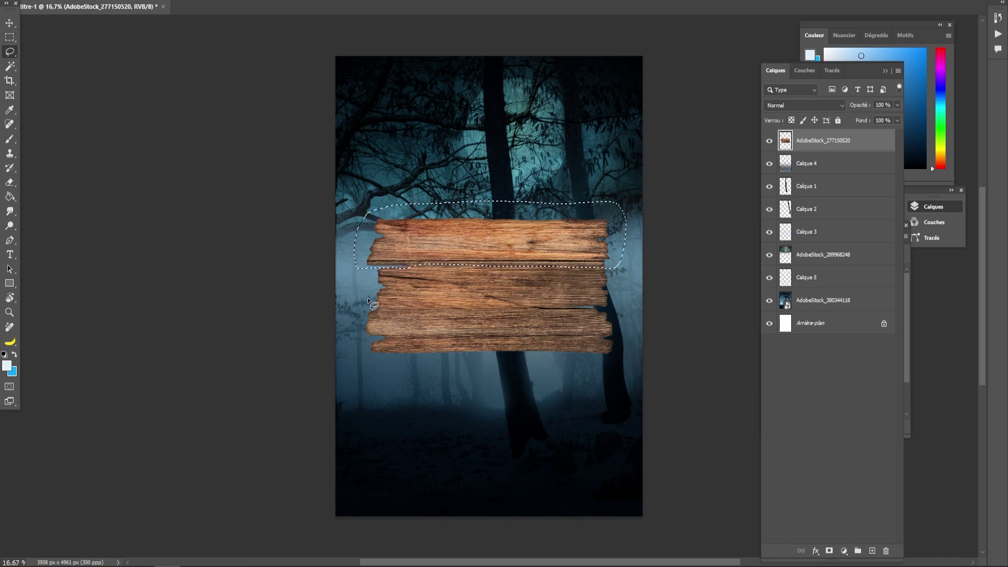
key(ctrl+j)
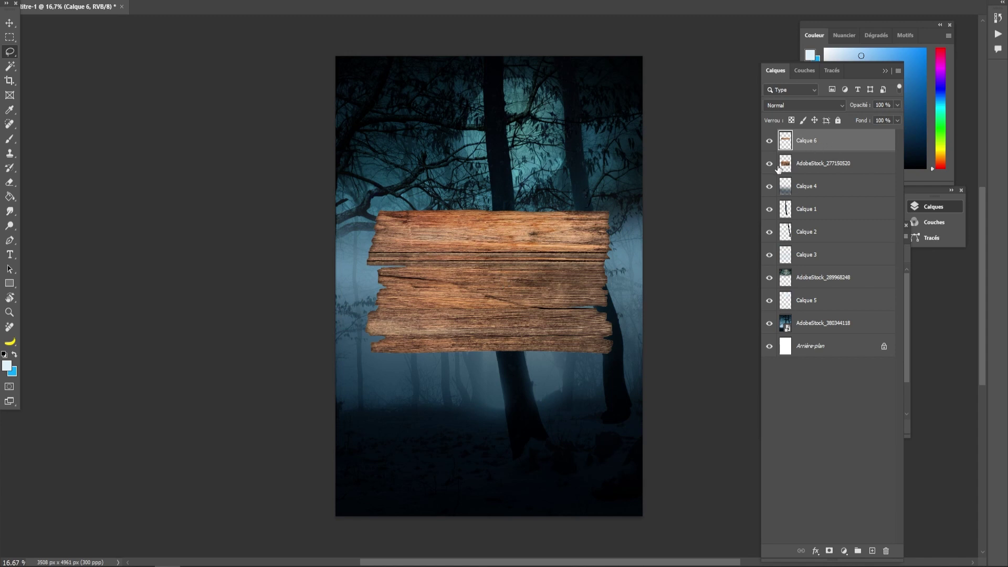
click(769, 163)
- Move the single plank to the poster's top and tilt it about -3.4°
drag(530, 244, 522, 122)
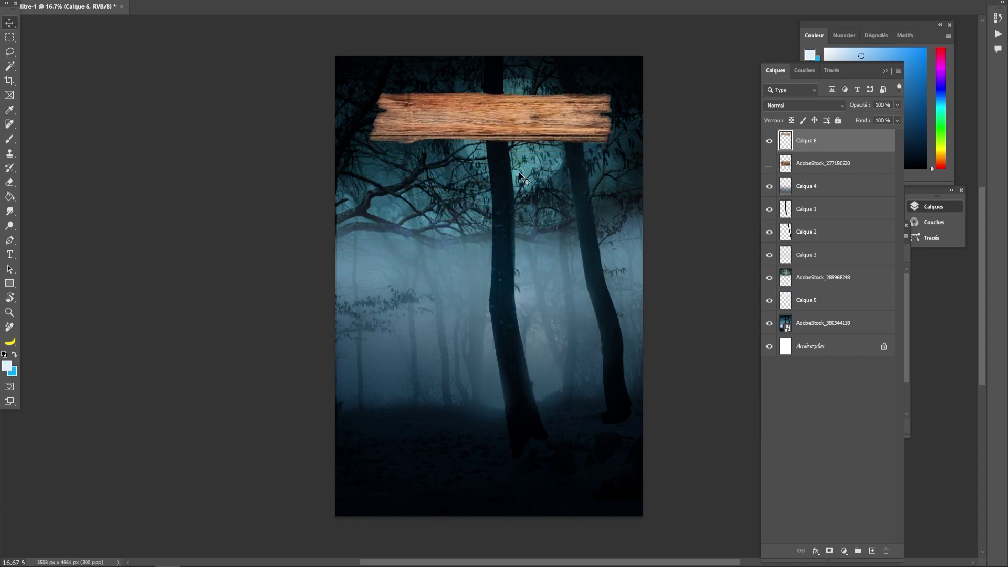
key(ctrl+t)
drag(623, 89, 622, 87)
click(9, 20)
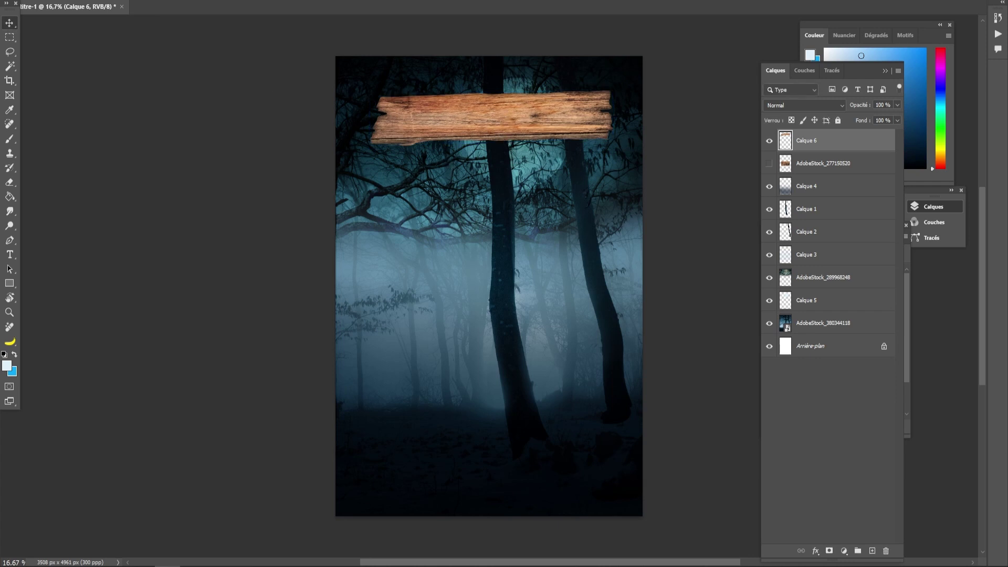
- Apply a Curves adjustment to the plank with points 68→38 and 199→191
click(77, 0)
mouse_move(91, 2)
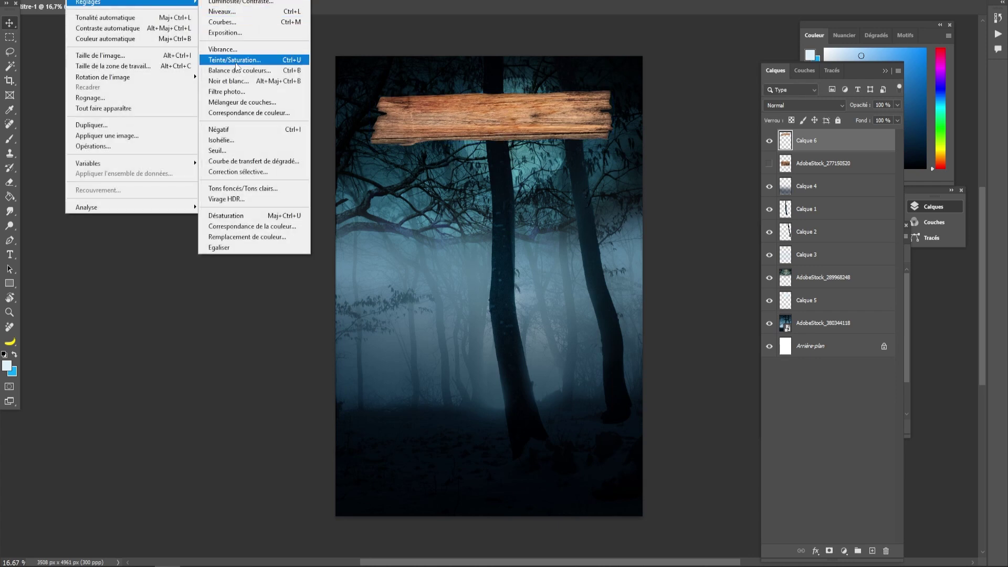
click(230, 25)
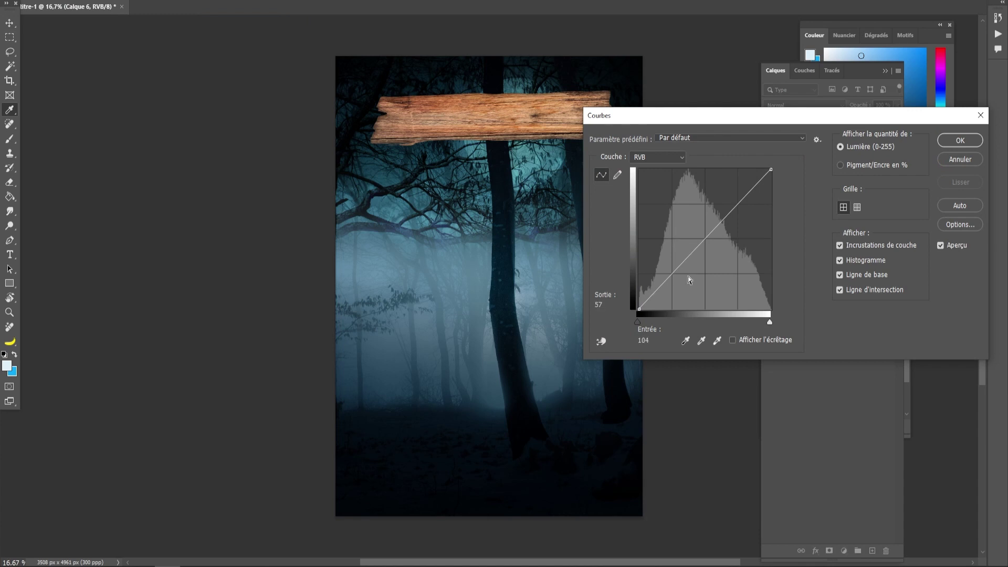
drag(674, 270, 674, 288)
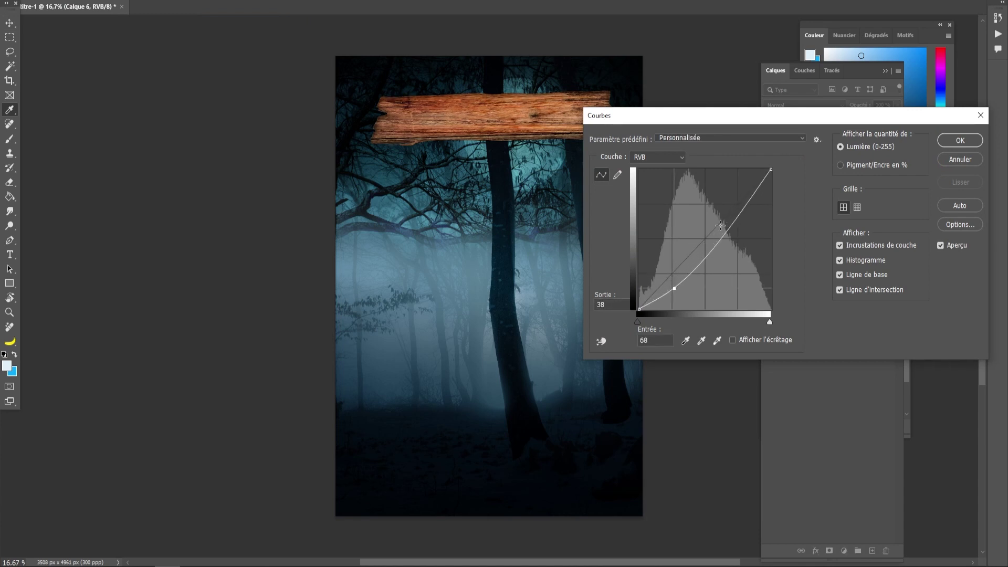
drag(743, 210, 742, 204)
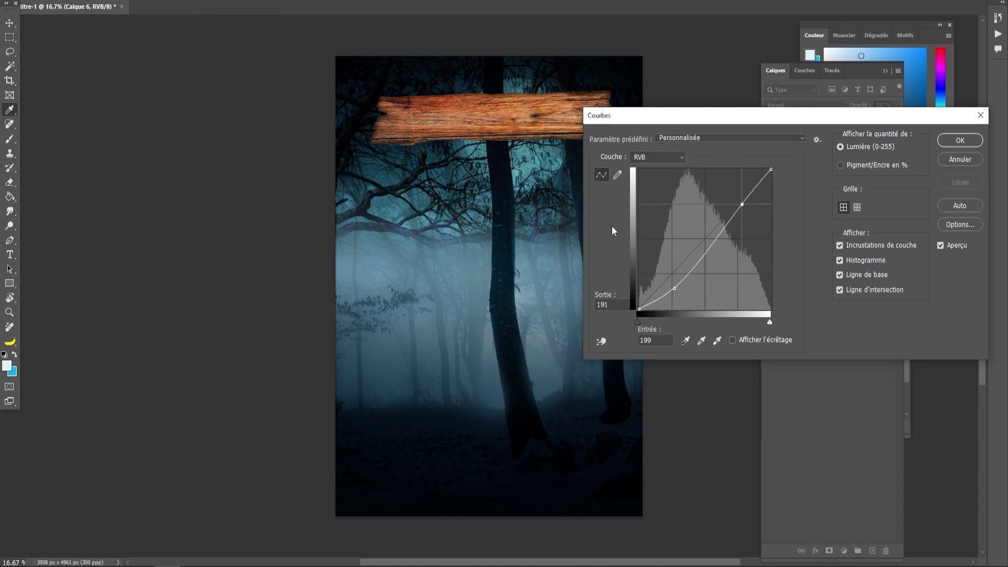
click(960, 140)
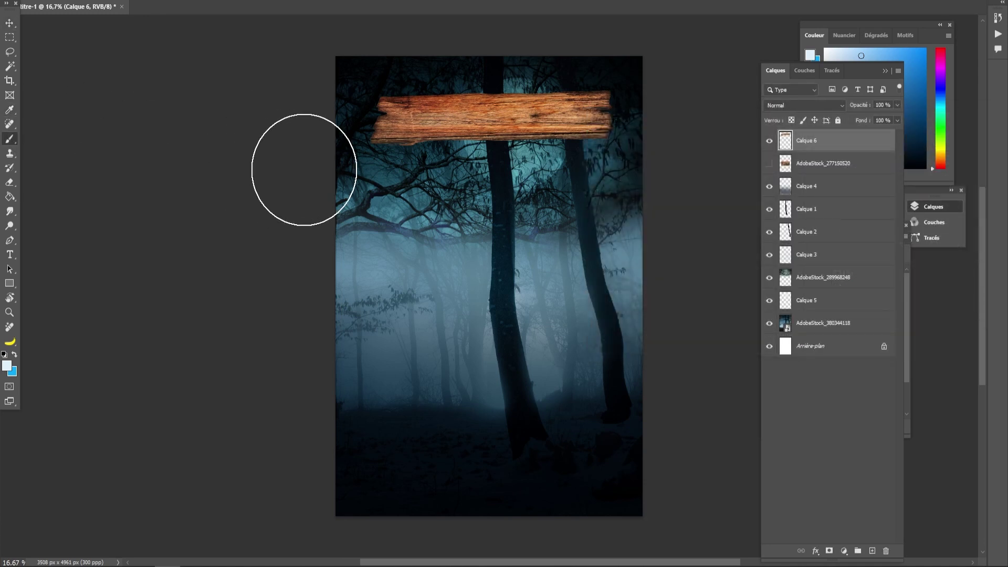
alt+right_click(397, 165)
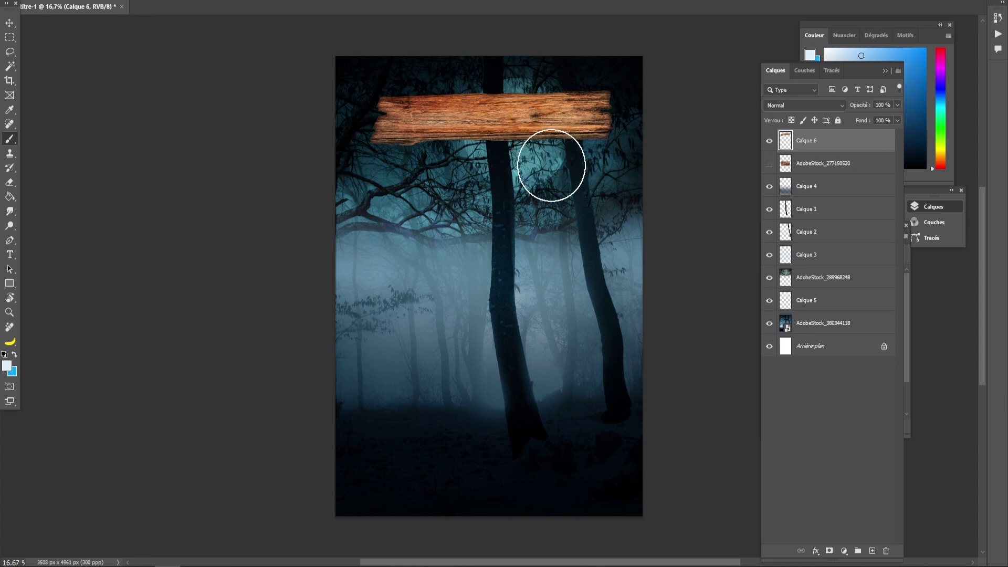
- Add a new layer clipped to the plank and pick a near-black bluish foreground colour
click(872, 551)
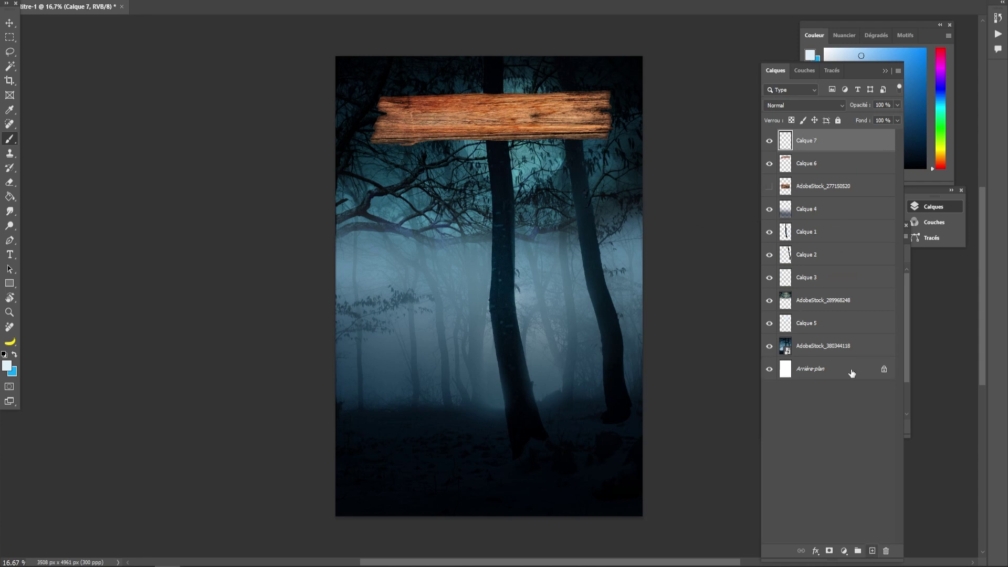
right_click(801, 148)
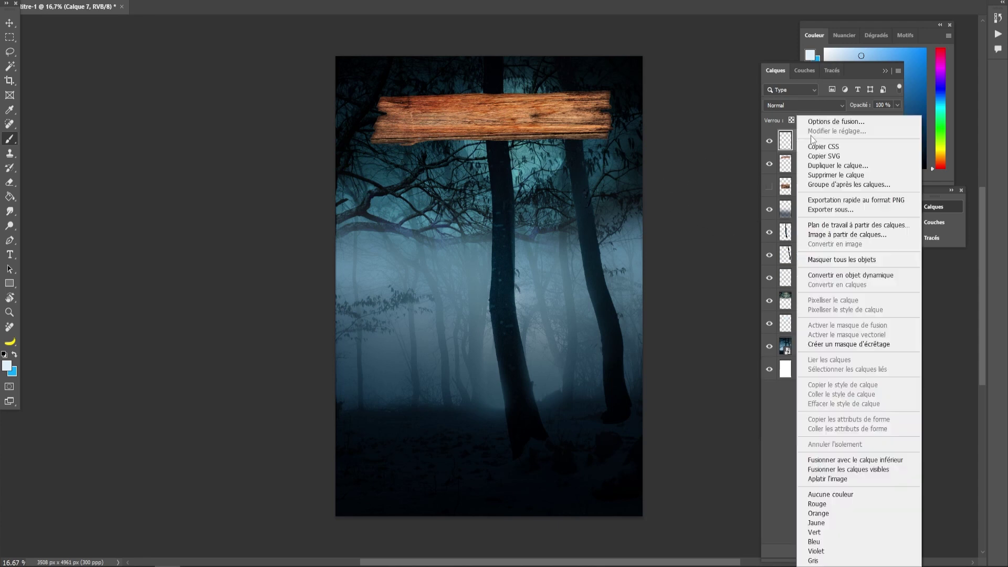
click(824, 343)
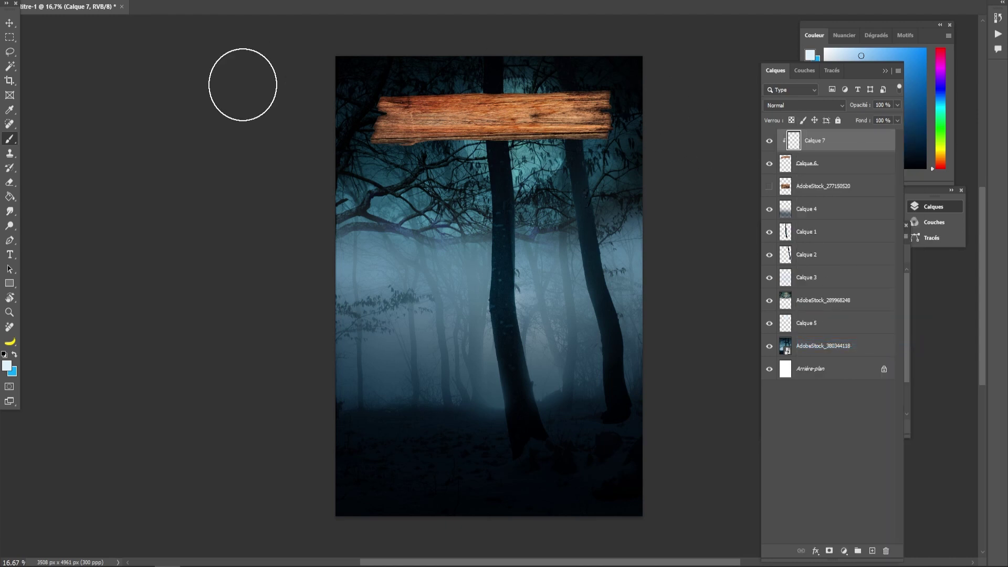
click(7, 366)
click(391, 447)
click(388, 451)
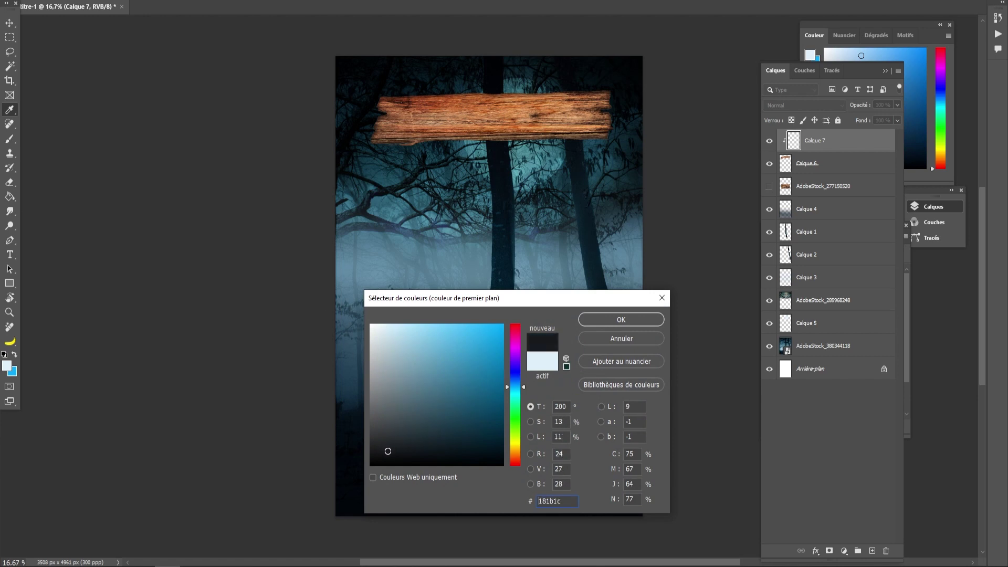
click(512, 379)
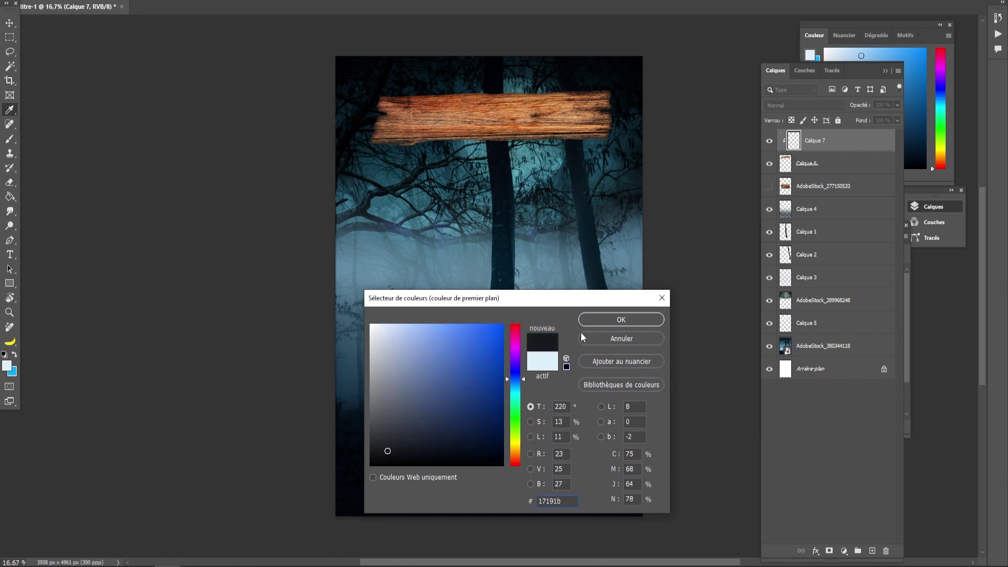
drag(563, 502, 526, 506)
click(621, 319)
- Paint soft round-brush shading over the plank's right and upper-left ends
key(b)
mouse_move(616, 113)
mouse_down()
mouse_move(625, 112)
mouse_move(382, 117)
mouse_up()
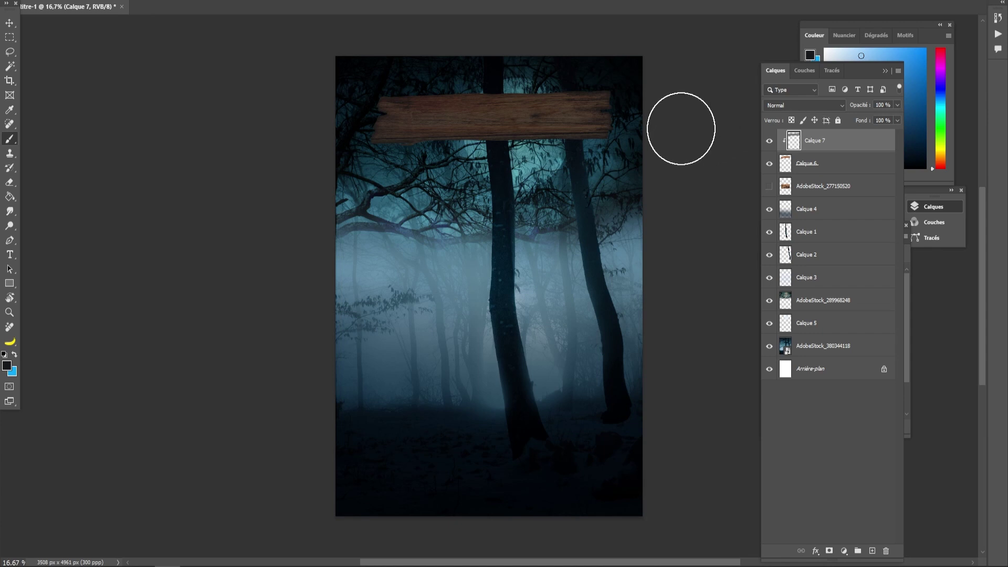
key(ctrl+z)
right_click(503, 145)
click(583, 288)
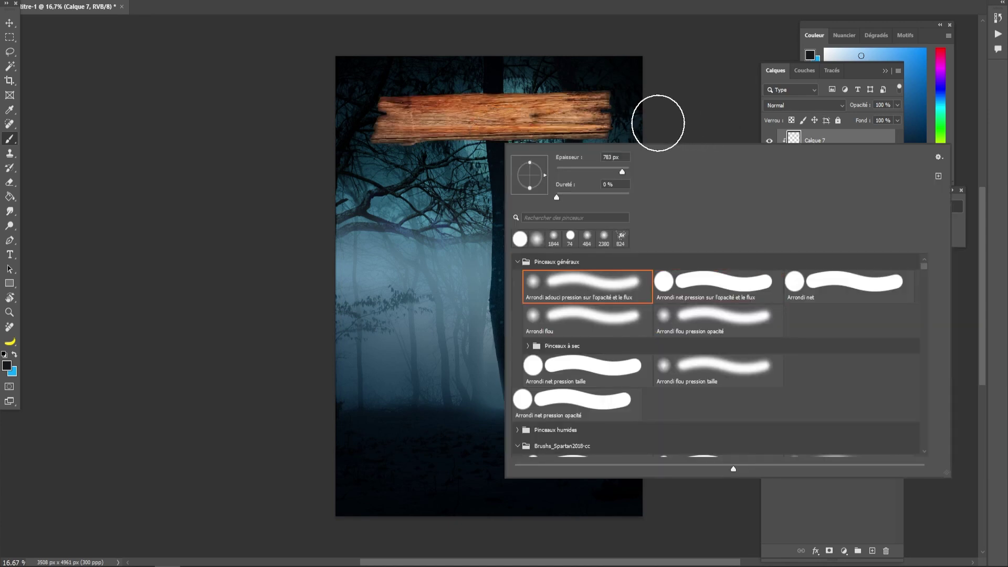
click(658, 123)
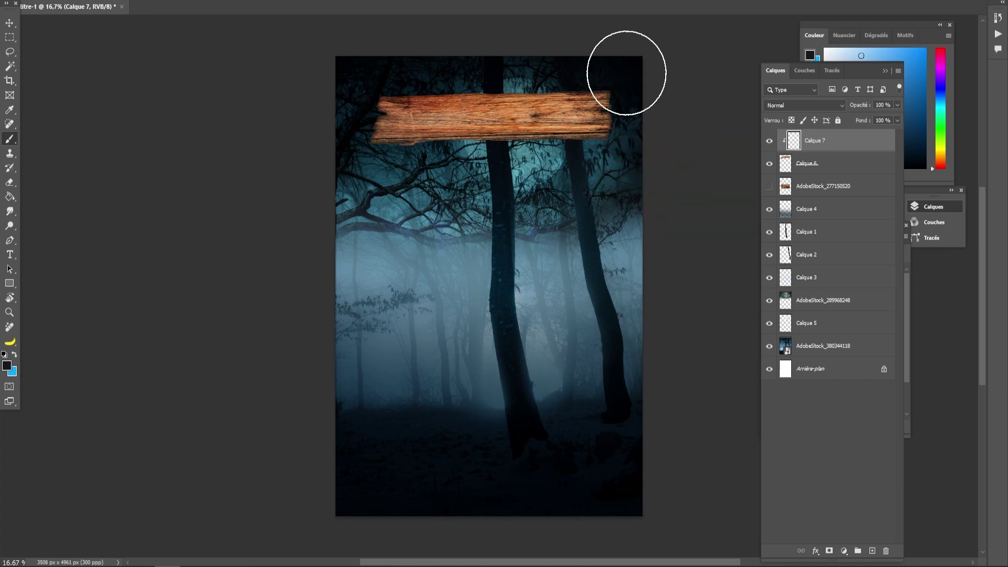
mouse_move(636, 133)
mouse_down()
mouse_move(630, 95)
mouse_move(639, 101)
mouse_up()
mouse_move(384, 103)
mouse_down()
mouse_move(409, 85)
mouse_move(345, 140)
mouse_move(383, 173)
mouse_move(372, 99)
mouse_move(360, 108)
mouse_move(407, 207)
mouse_up()
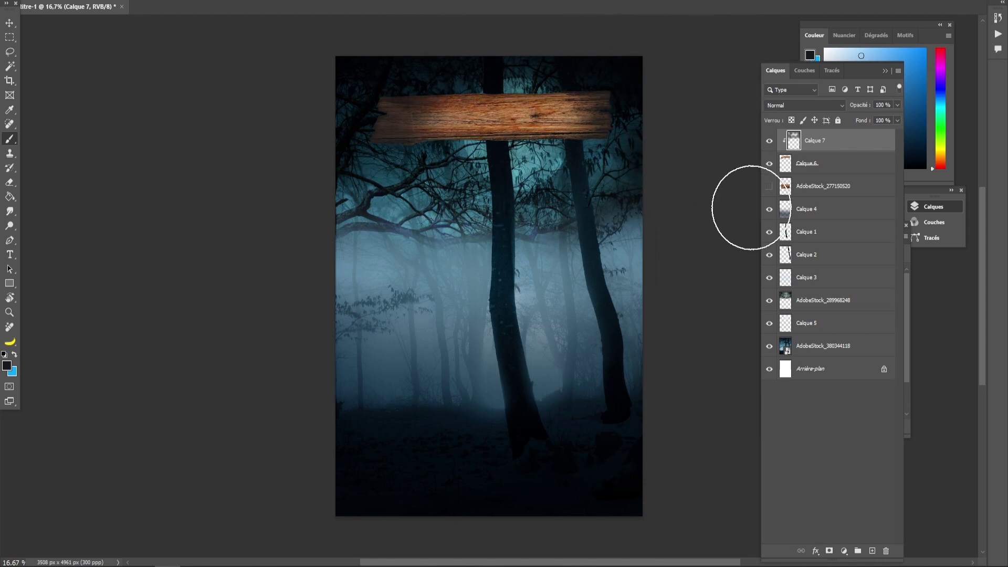
- Set the shading layer's blend mode to Produit
click(813, 103)
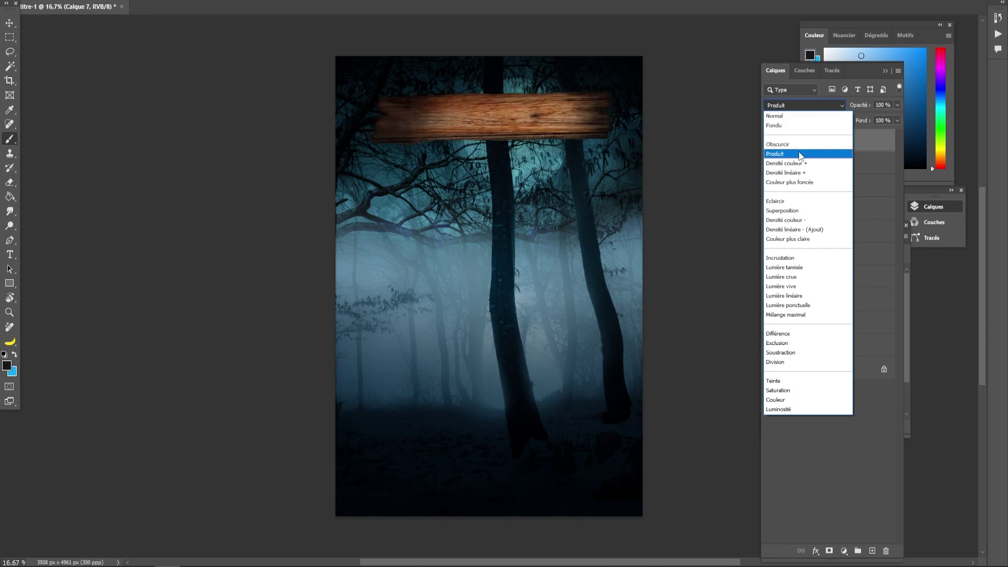
click(800, 154)
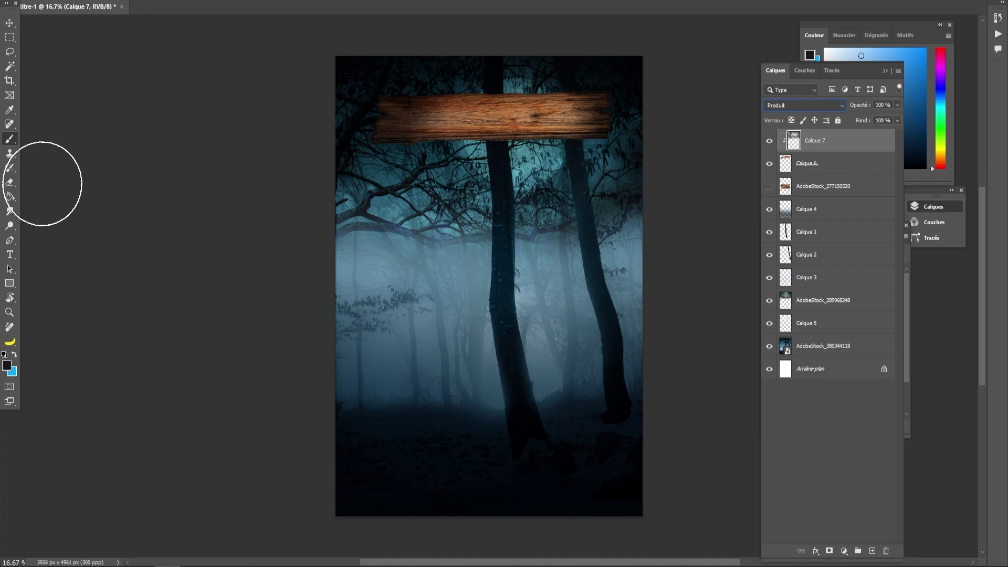
click(13, 254)
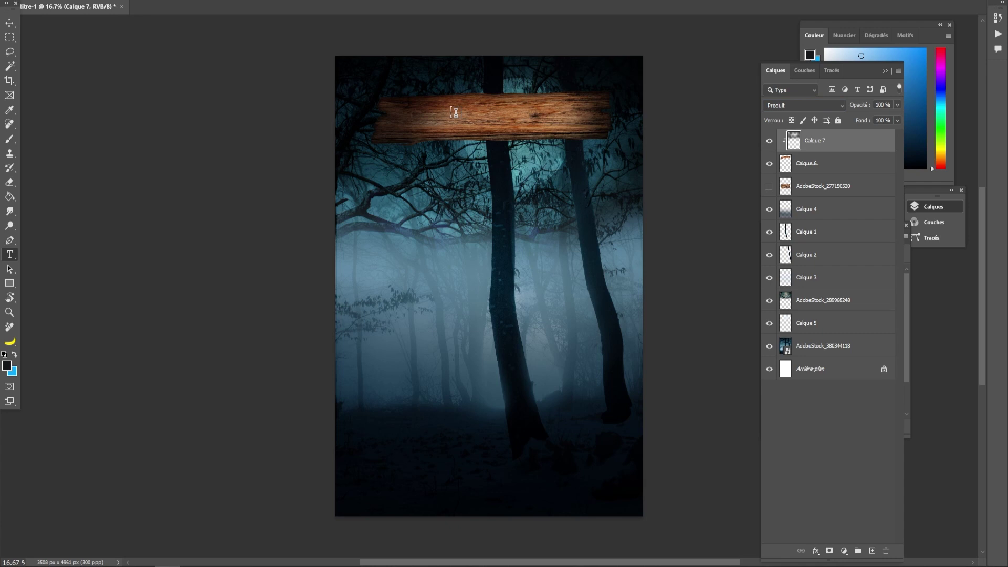
- Type 'JUMPSCARE' on the wooden sign and centre it on the plank
click(421, 119)
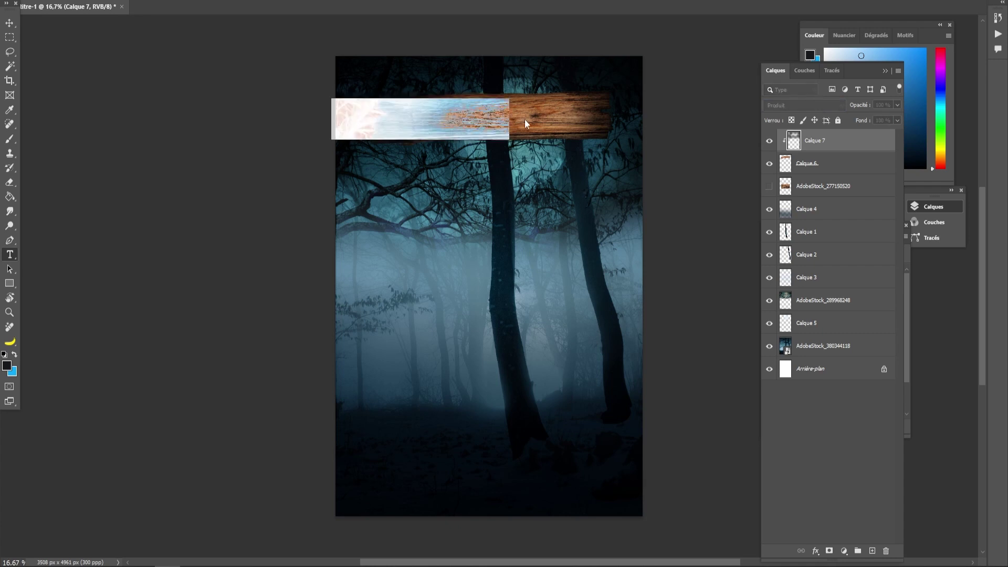
text(HUML)
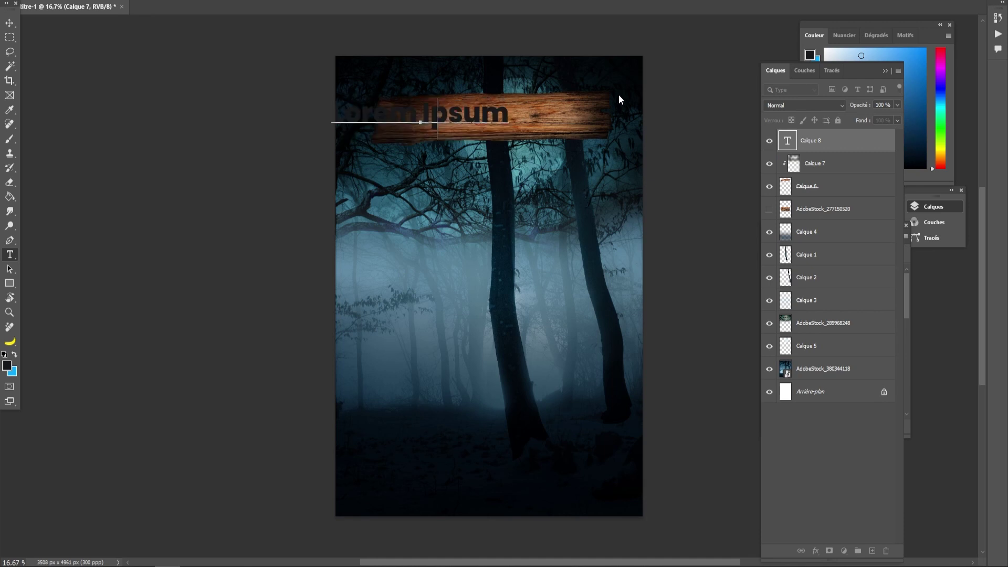
key(BackSpace)
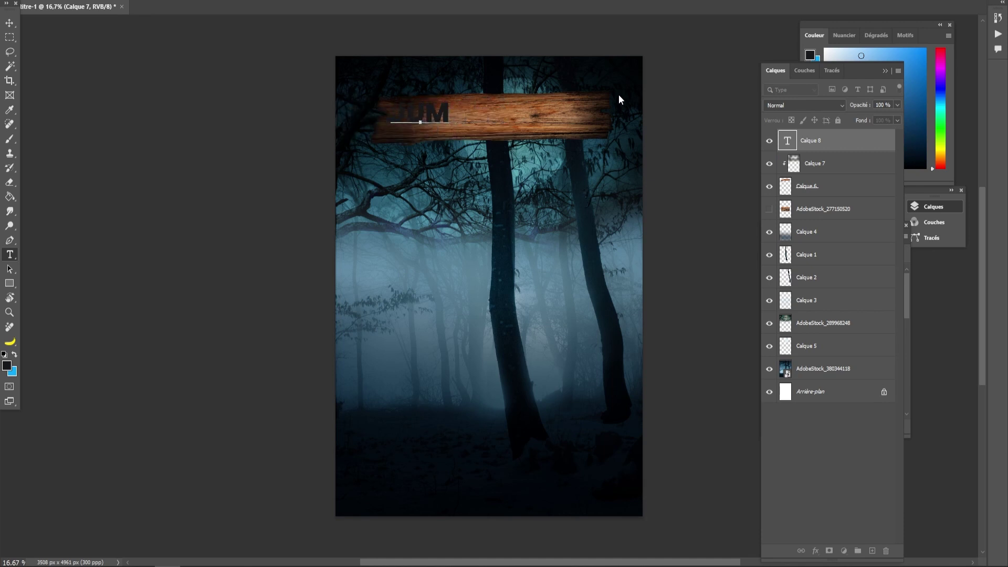
text(PS)
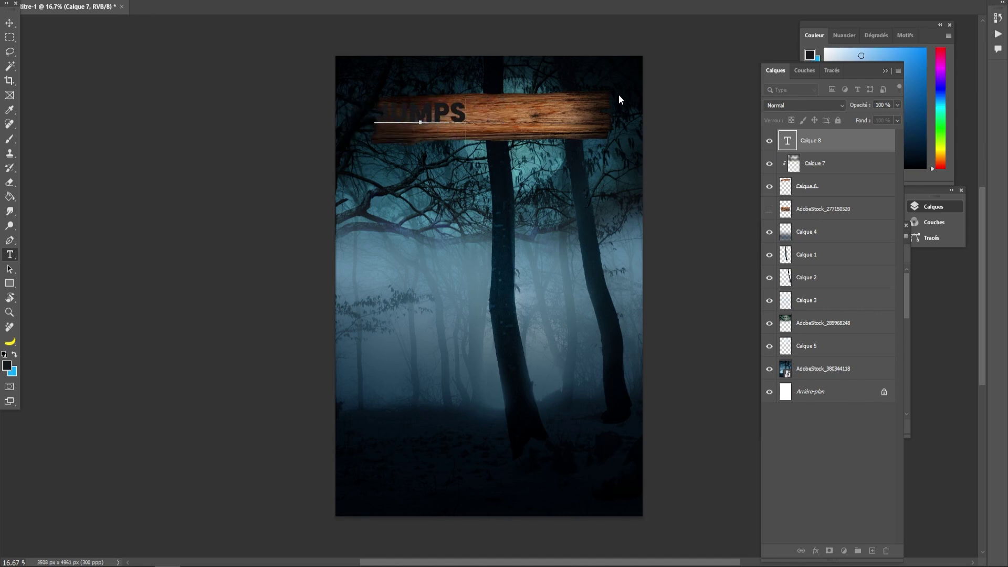
text(CARE)
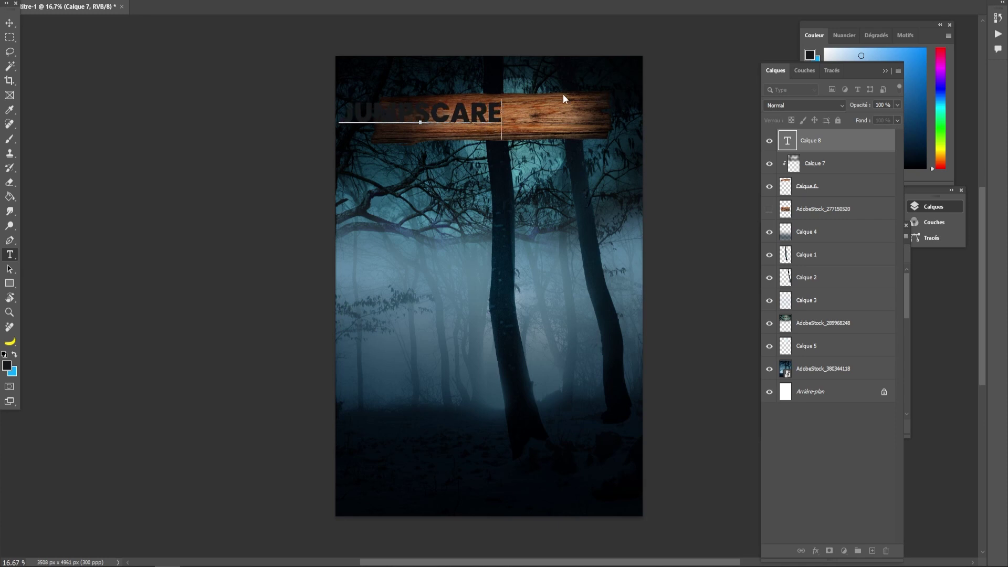
click(10, 23)
drag(407, 116, 491, 126)
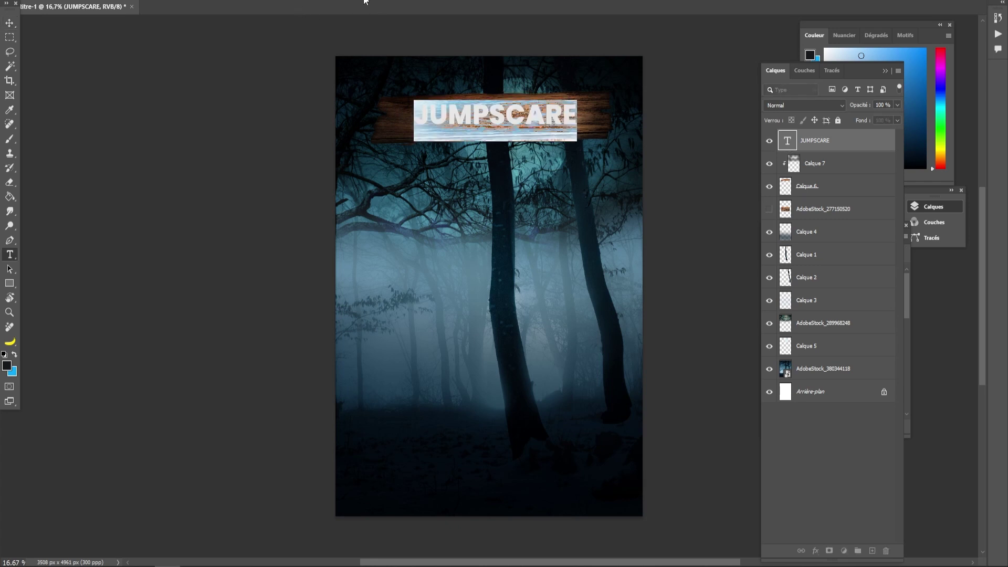
- Colour the JUMPSCARE text dark grey #17191b and nudge it into place
click(415, 1)
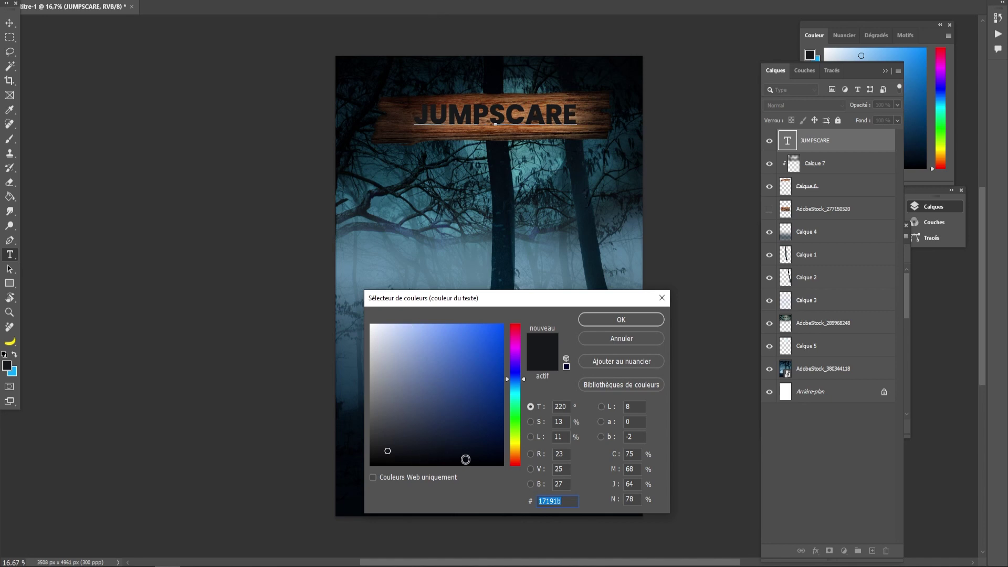
click(608, 320)
click(11, 23)
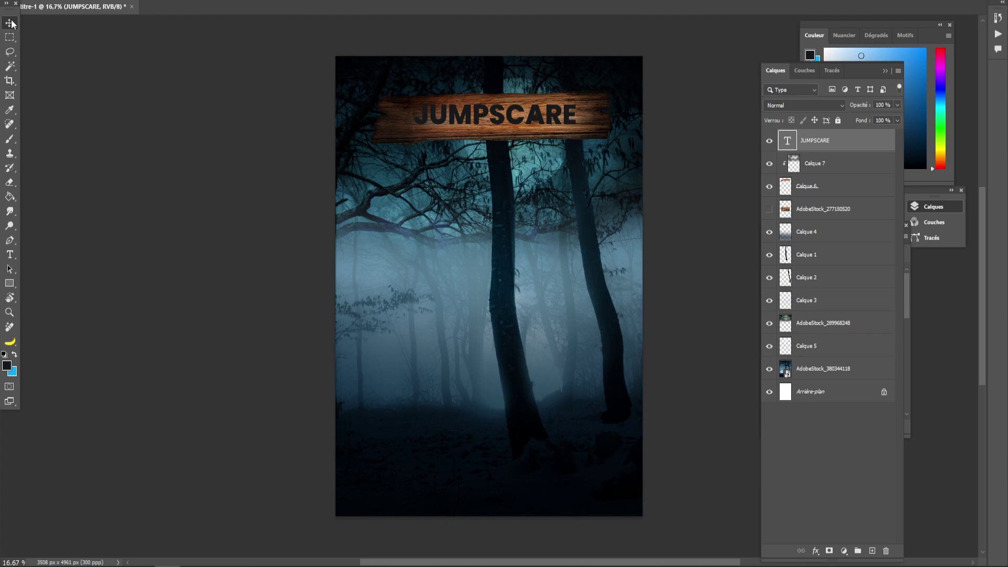
mouse_move(477, 110)
mouse_down()
mouse_move(463, 112)
mouse_move(478, 117)
mouse_up()
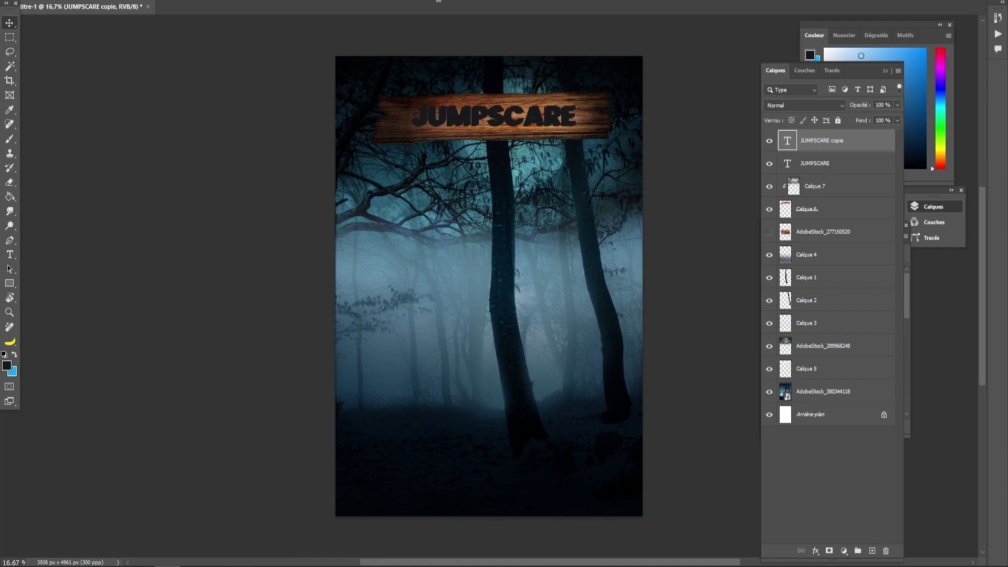
- Change the copied JUMPSCARE text's colour to near-white
click(429, 1)
drag(429, 352, 344, 306)
click(621, 319)
click(671, 173)
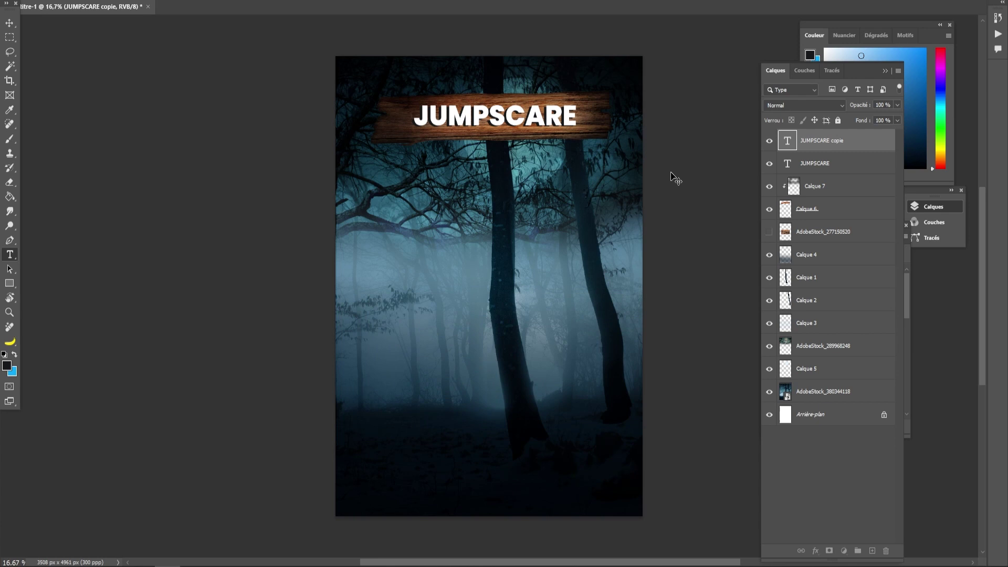
key(v)
click(677, 182)
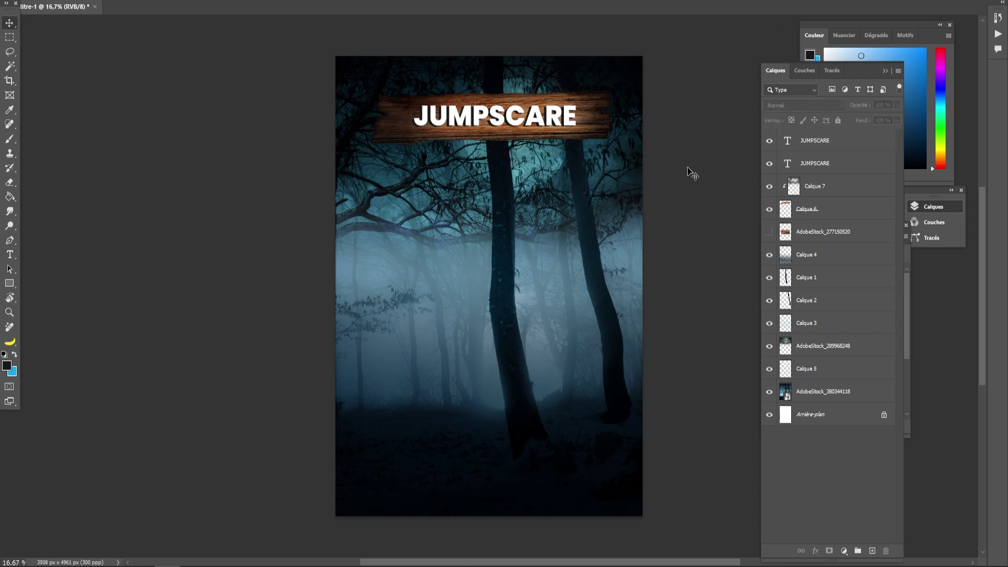
- Rotate both JUMPSCARE text layers about -1.9° to follow the plank
click(816, 163)
shift+click(817, 140)
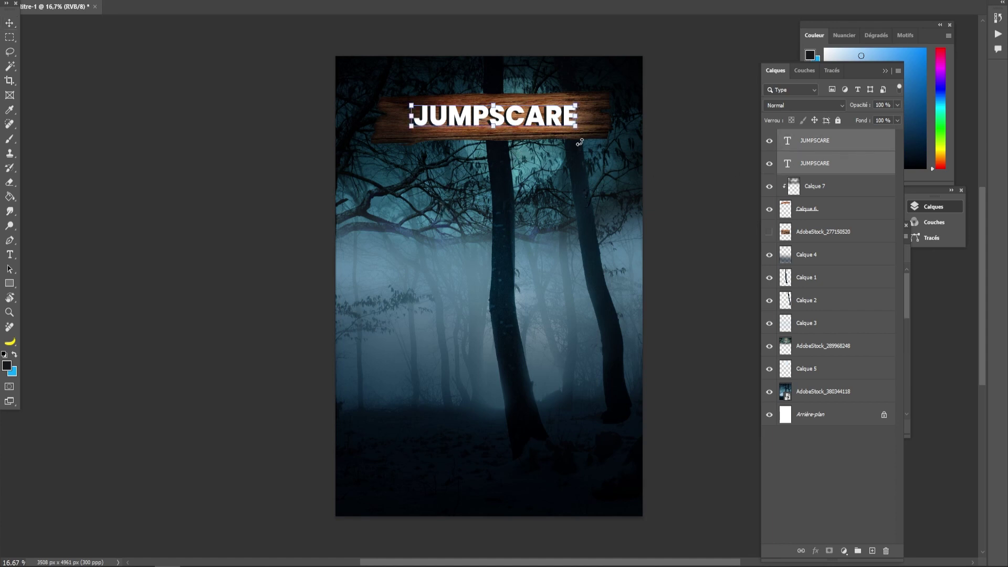
drag(584, 127, 584, 125)
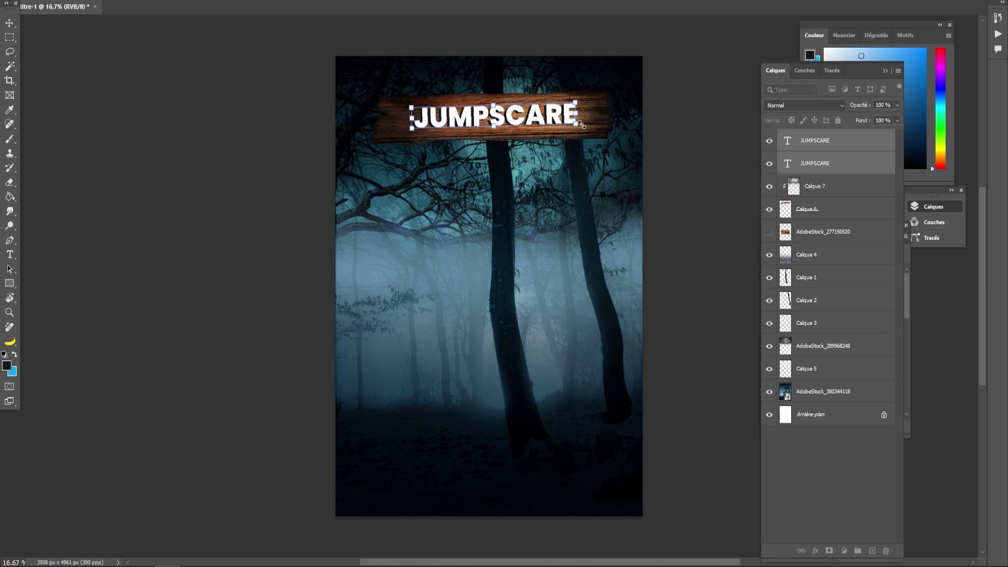
click(10, 23)
click(182, 116)
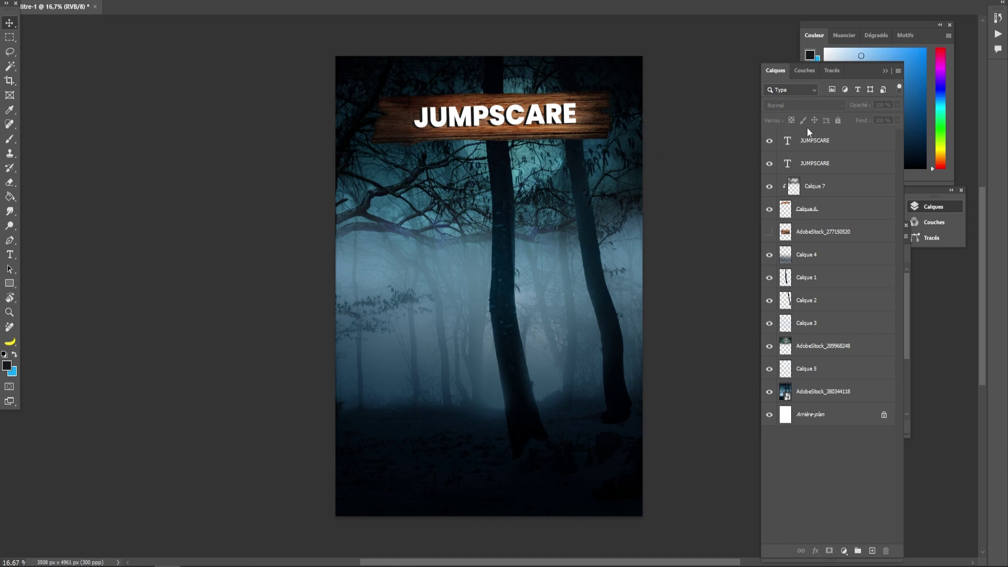
click(808, 145)
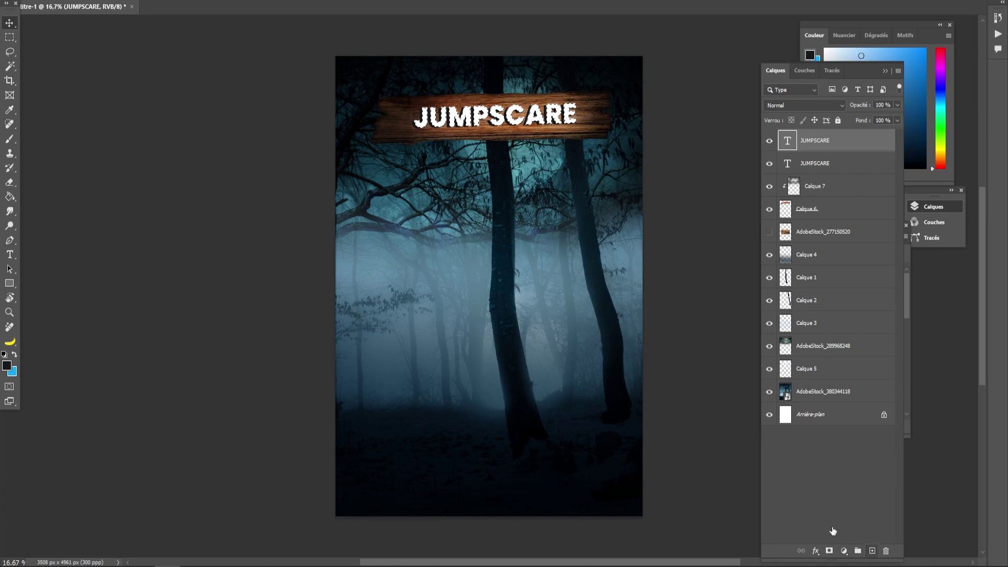
- Add a new top layer and set the brush colour to dark grey #17191b
key(ctrl+shift+alt+n)
click(10, 139)
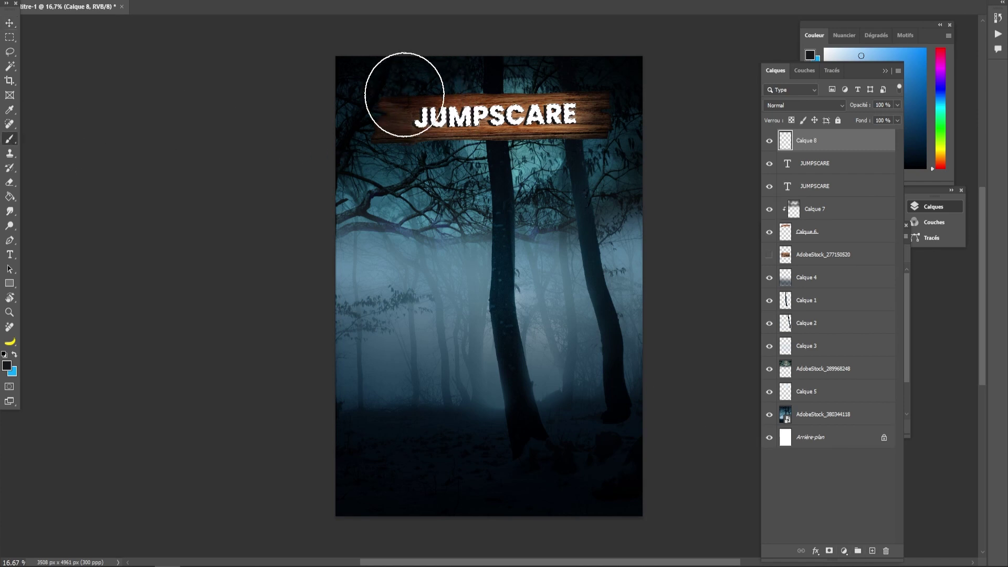
alt+click(484, 71)
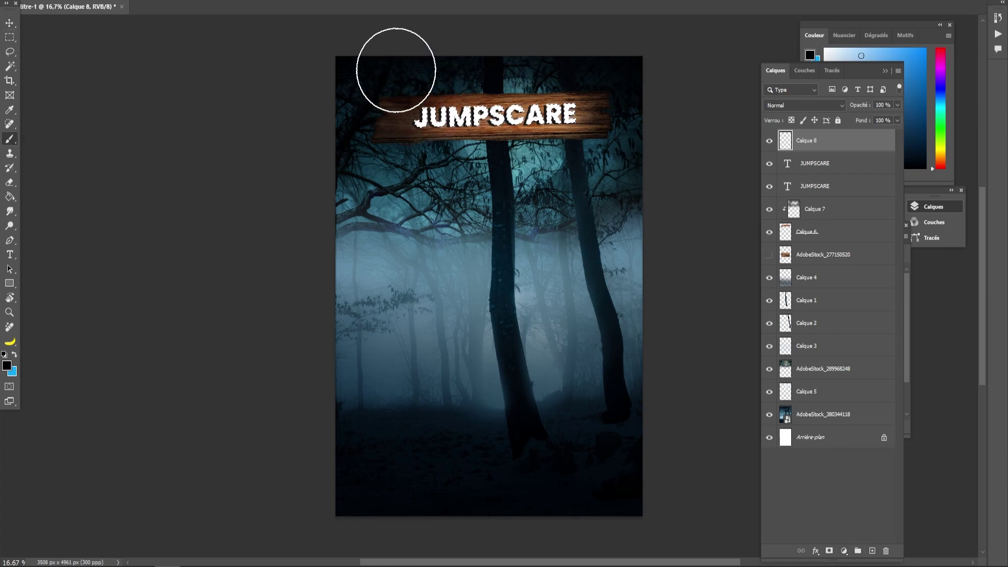
click(6, 366)
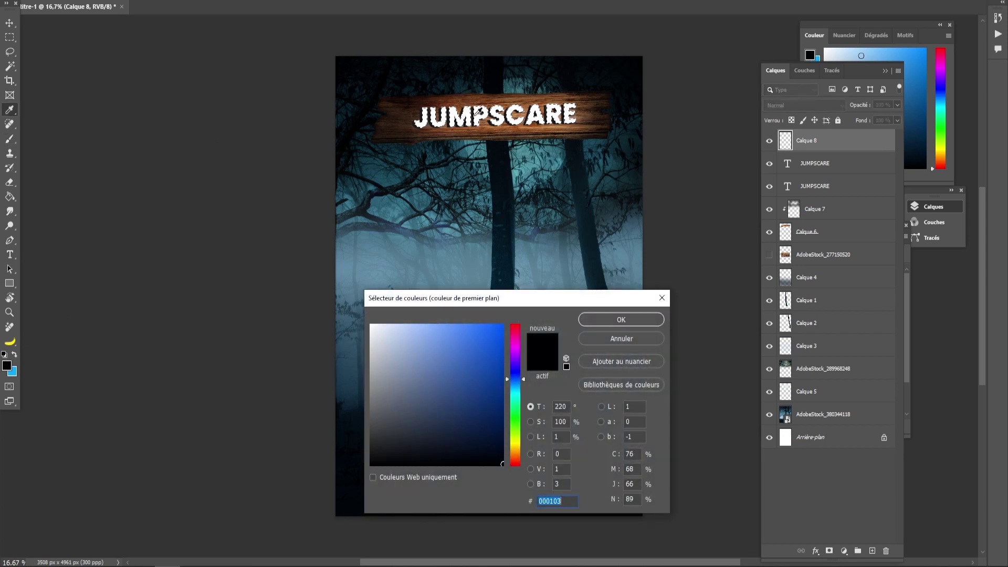
click(389, 451)
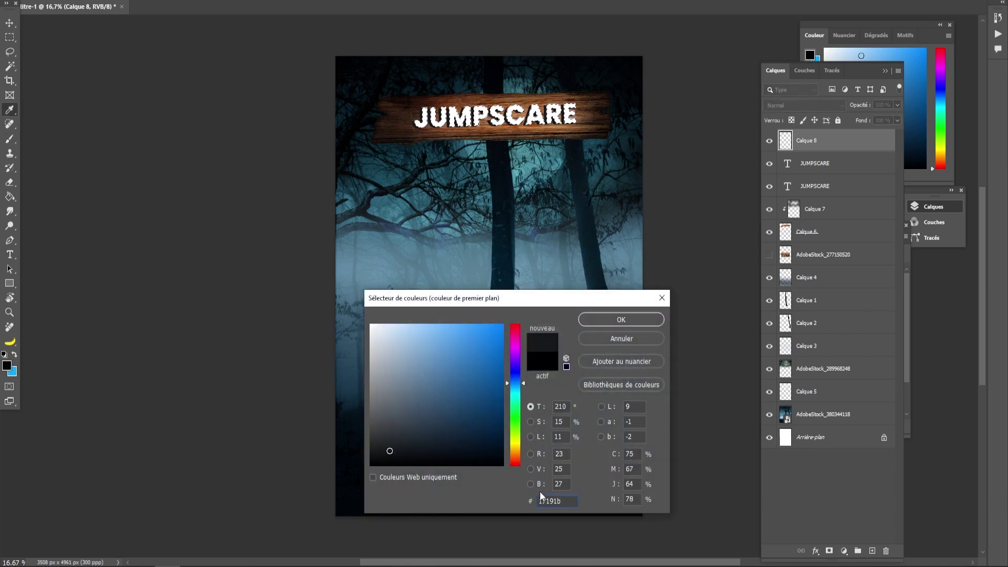
click(621, 319)
- Shade the white JUMPSCARE letters with soft grey strokes, then deselect
key(b)
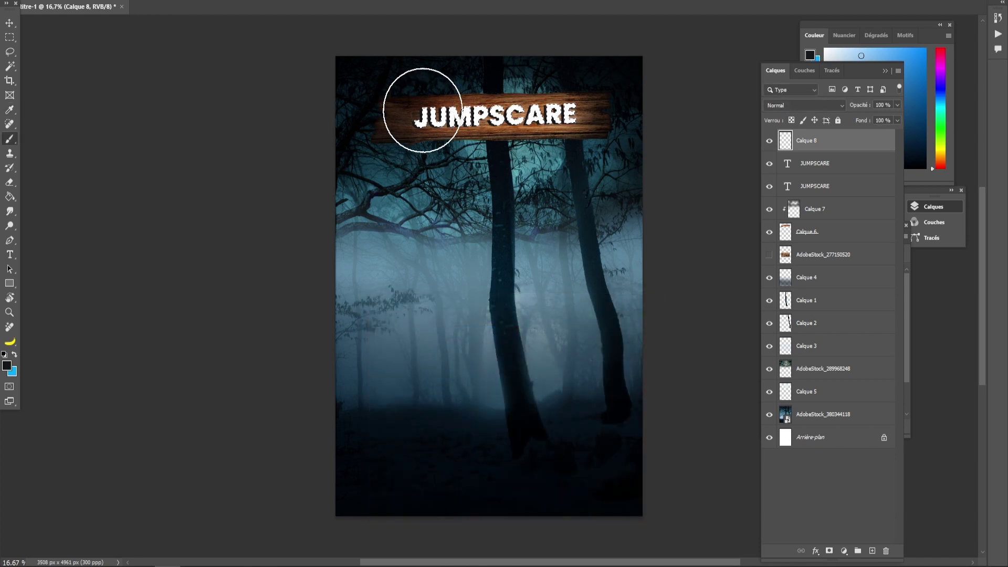
mouse_move(411, 75)
mouse_down()
mouse_move(382, 120)
mouse_move(406, 170)
mouse_move(614, 213)
mouse_move(597, 64)
mouse_move(560, 44)
mouse_move(618, 91)
mouse_up()
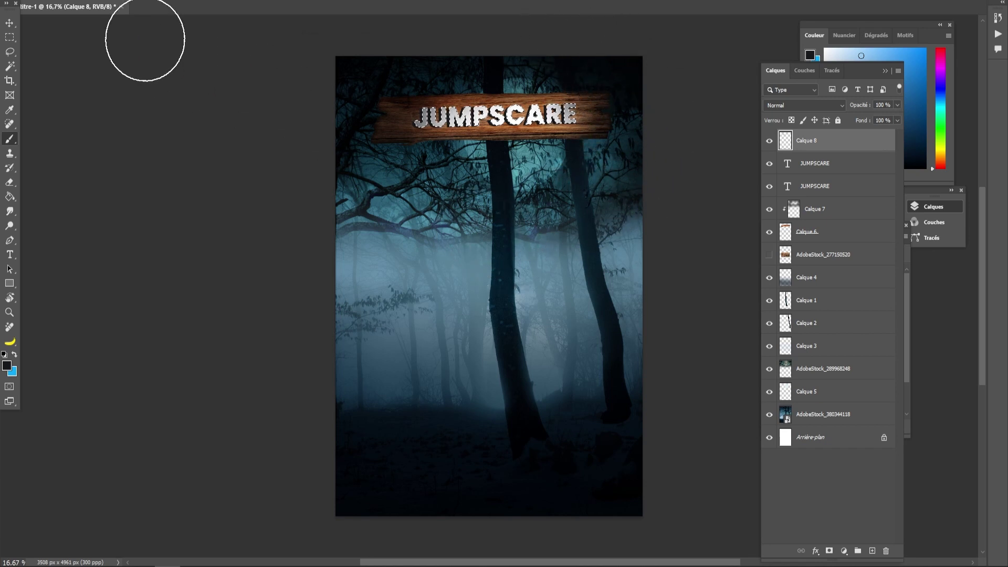
click(10, 37)
click(282, 162)
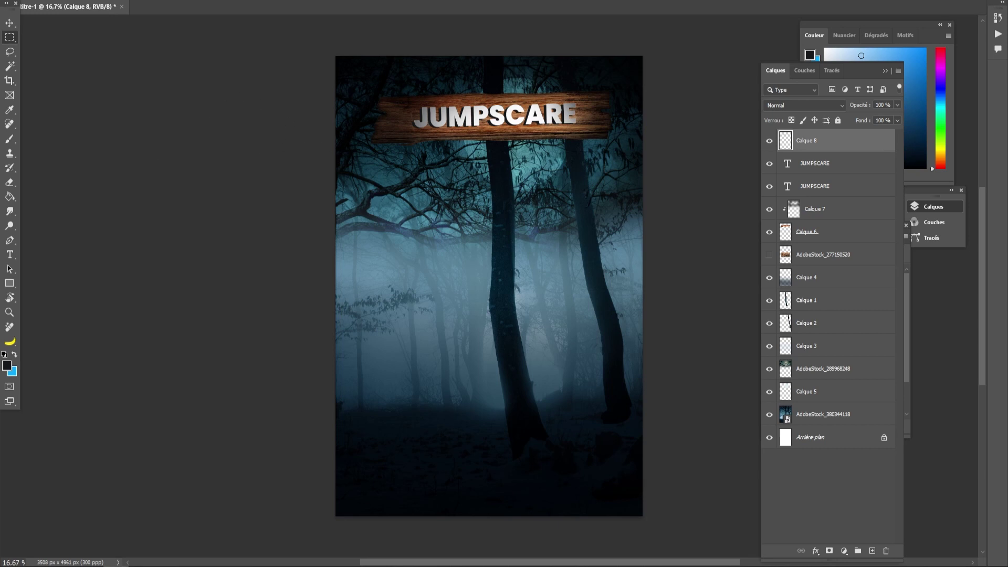
- Place the noose stock photo and select its white background with the Magic Wand
drag(0, 420, 389, 245)
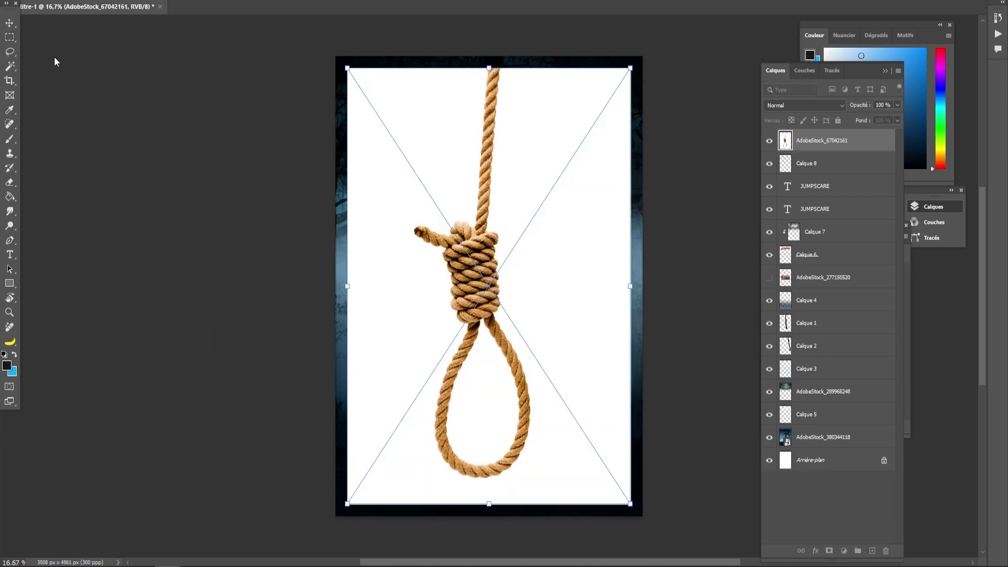
click(10, 65)
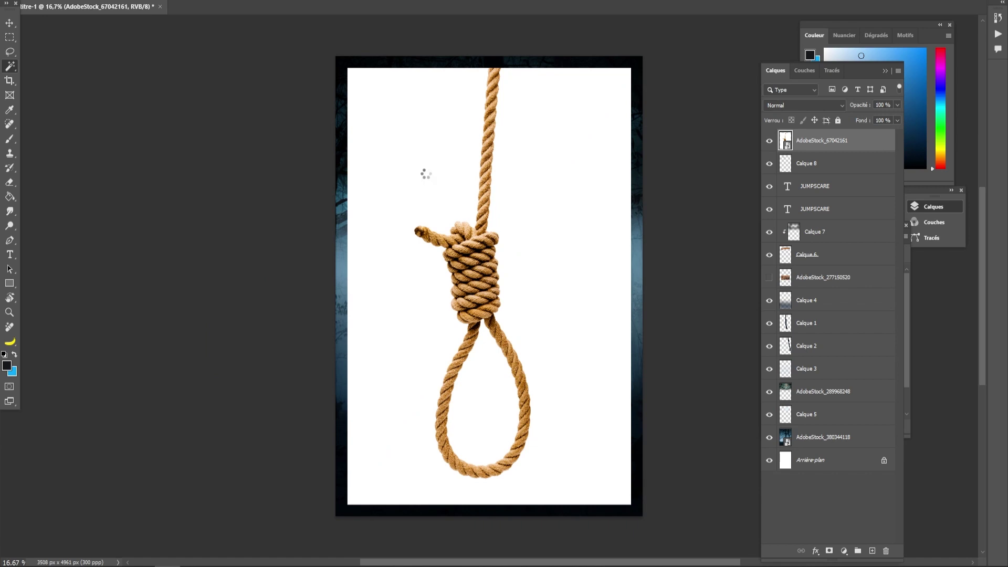
click(11, 23)
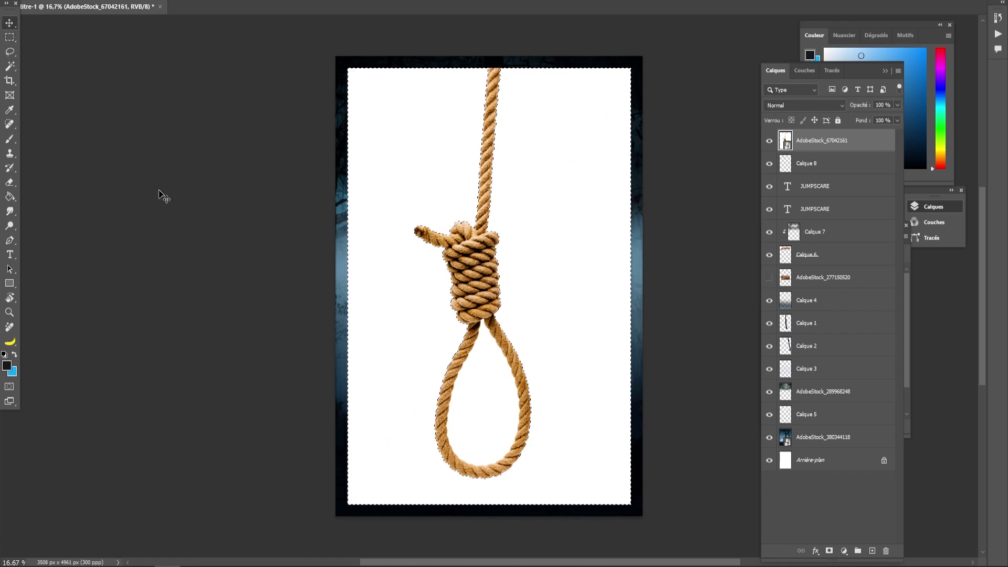
key(ctrl+j)
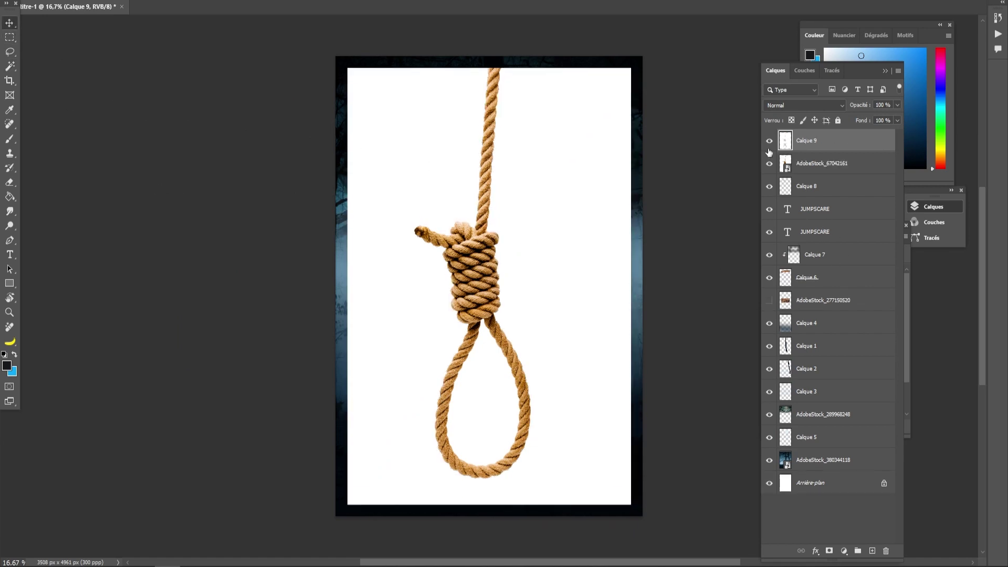
click(769, 163)
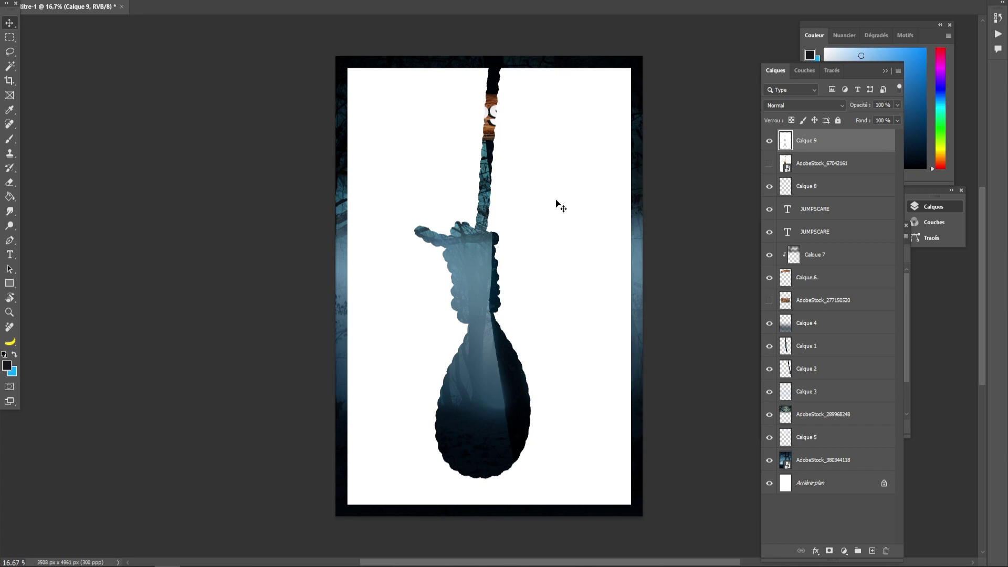
key(ctrl+z)
key(ctrl+z)
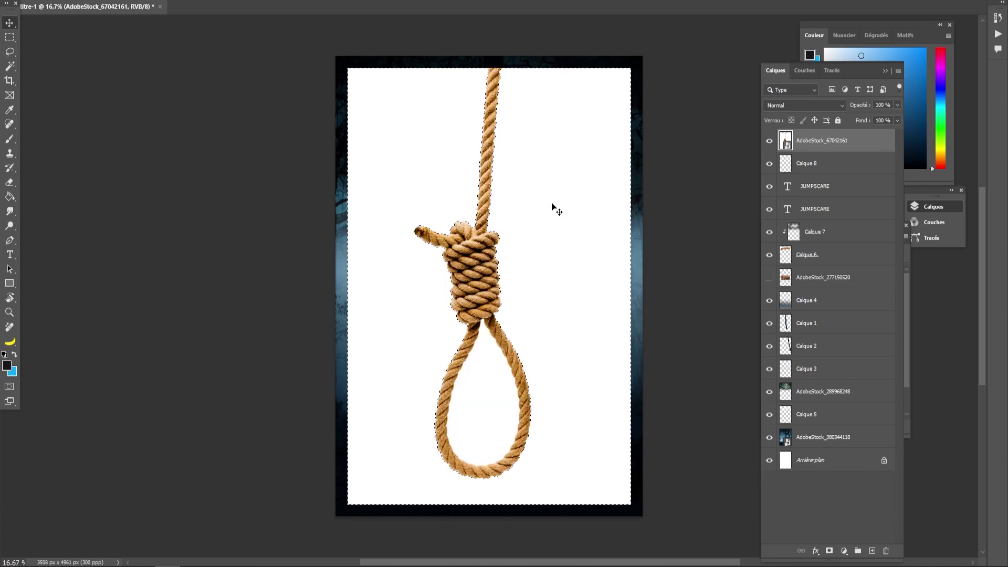
- Invert the selection, paste the noose onto its own layer, and delete the loop's white fill
click(13, 36)
right_click(479, 211)
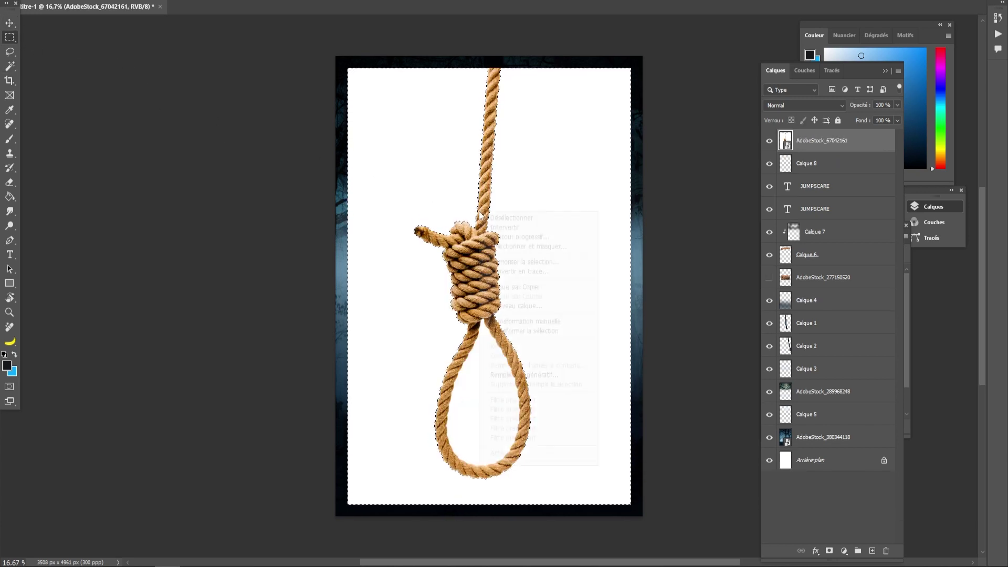
click(498, 227)
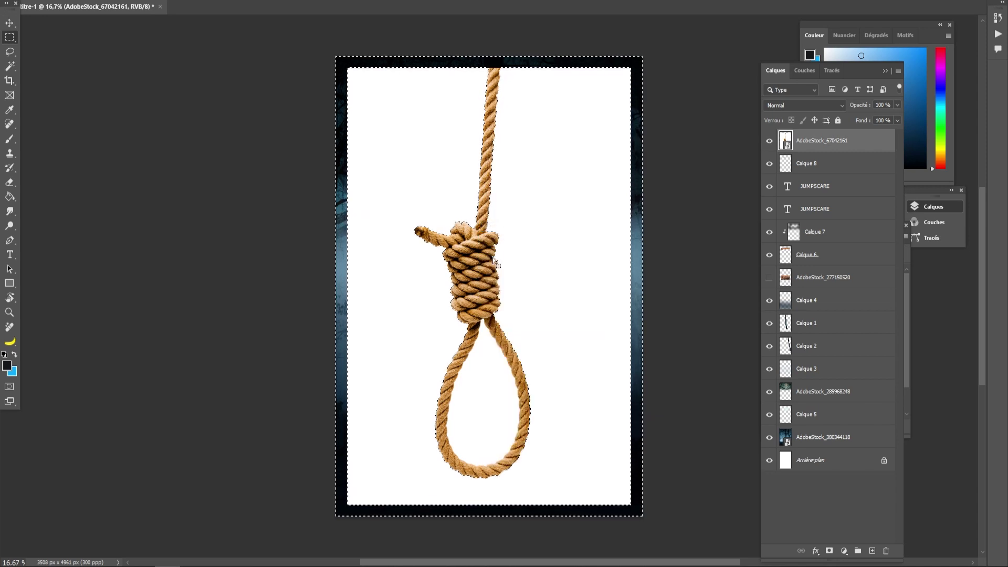
key(ctrl+c)
key(ctrl+v)
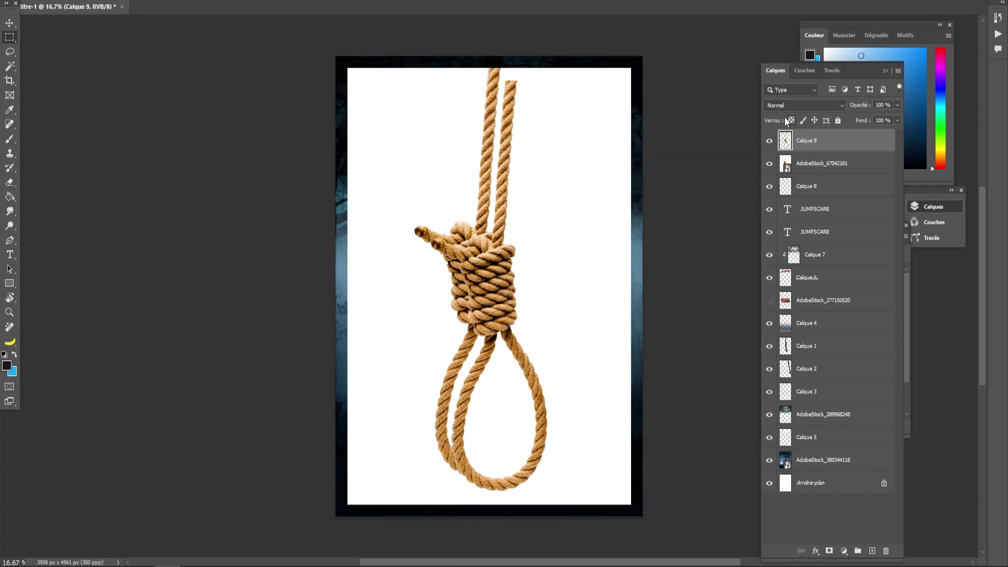
click(770, 164)
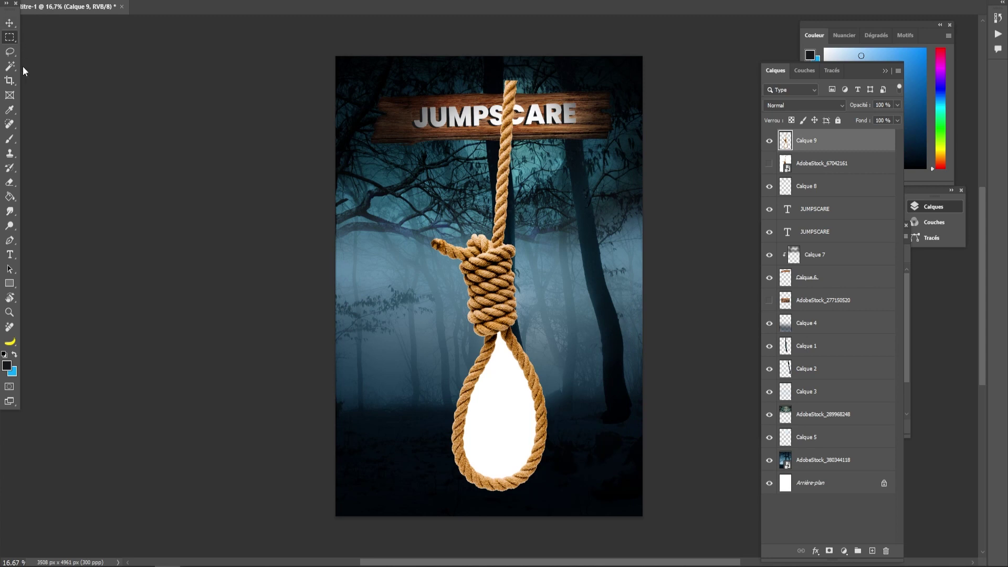
click(519, 401)
key(Delete)
- Move the noose up-left and scale it down proportionally
click(10, 37)
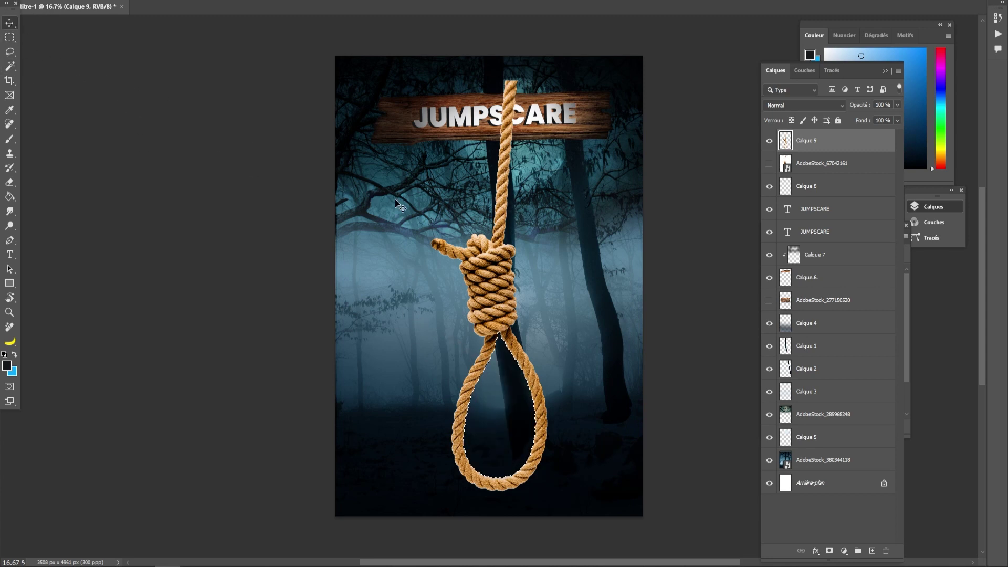
click(12, 24)
drag(497, 307, 486, 268)
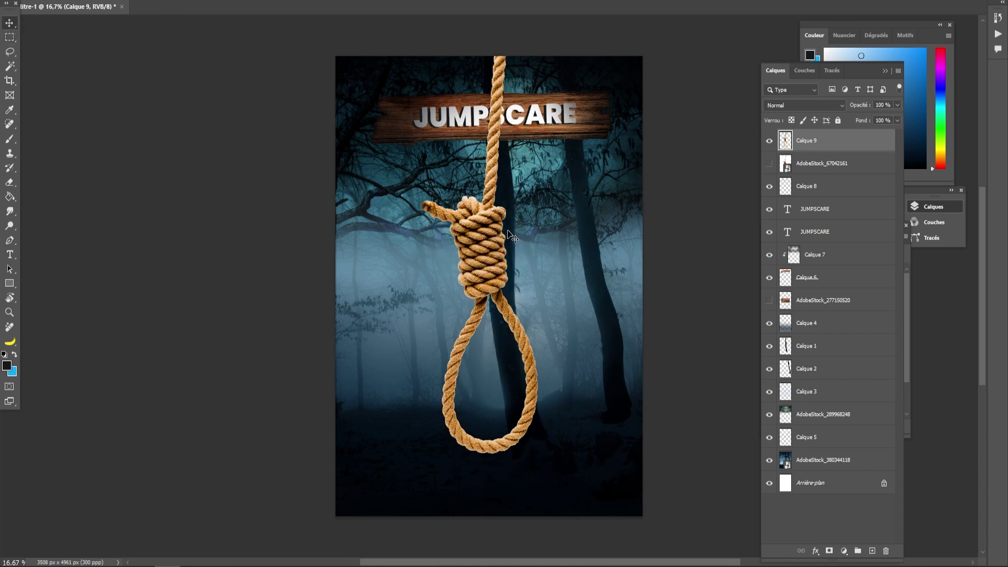
key(ctrl+t)
drag(539, 39, 471, 278)
- Position the noose at the top-left so its loop hangs over the sign's left end
drag(452, 371, 405, 88)
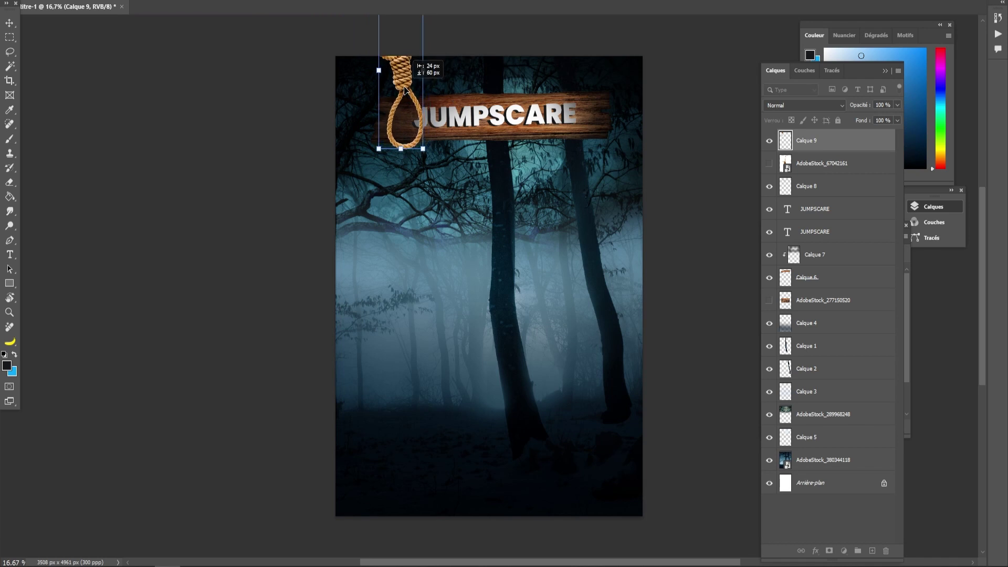
click(9, 23)
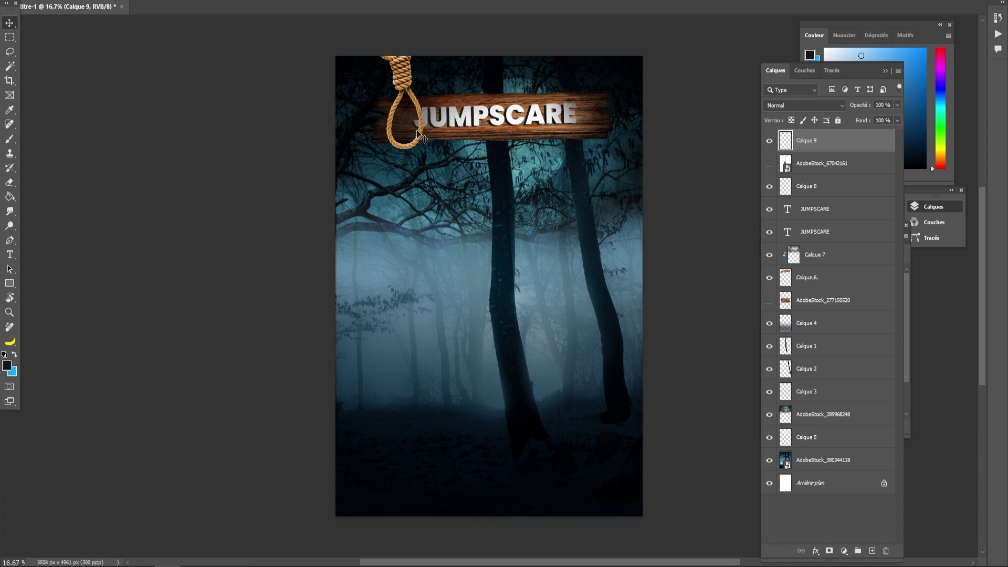
click(845, 553)
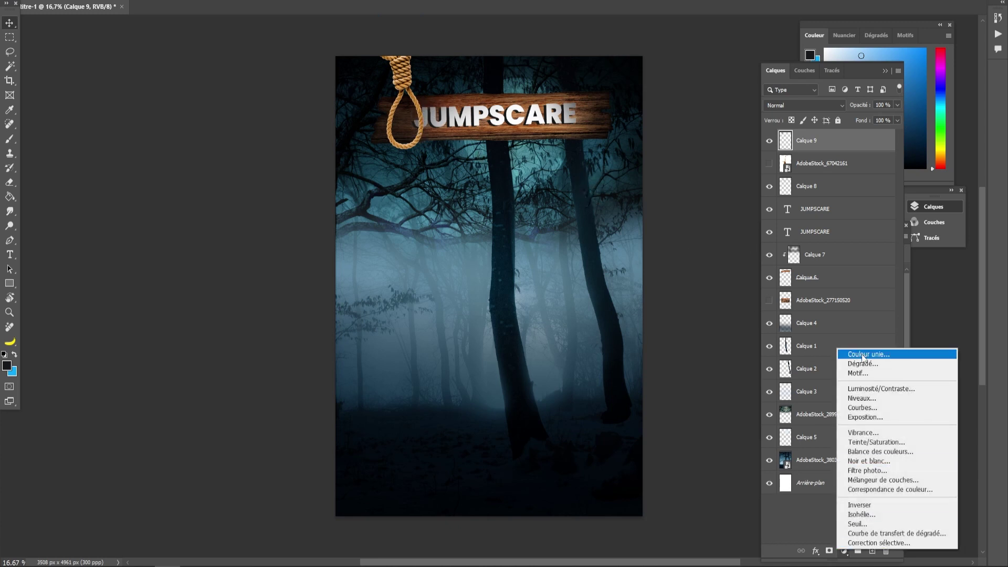
click(830, 556)
- Add a layer mask to Calque 9 and set up a hard round brush painting in black
click(829, 551)
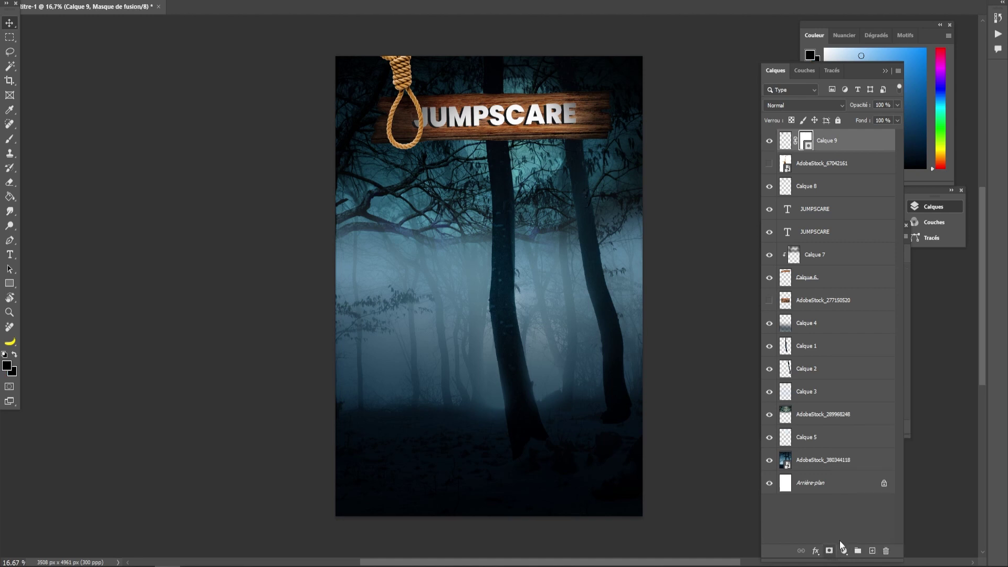
key(b)
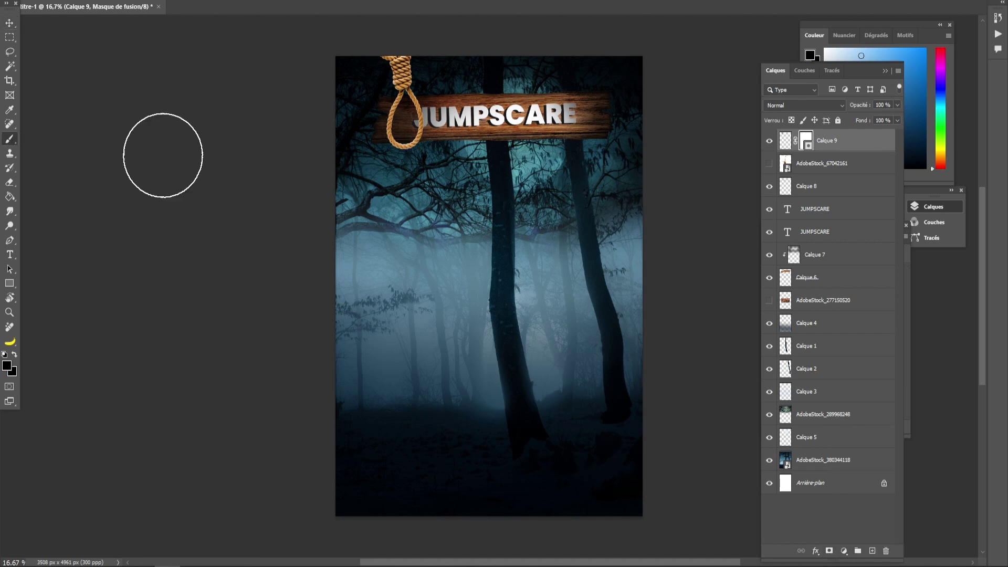
right_click(492, 128)
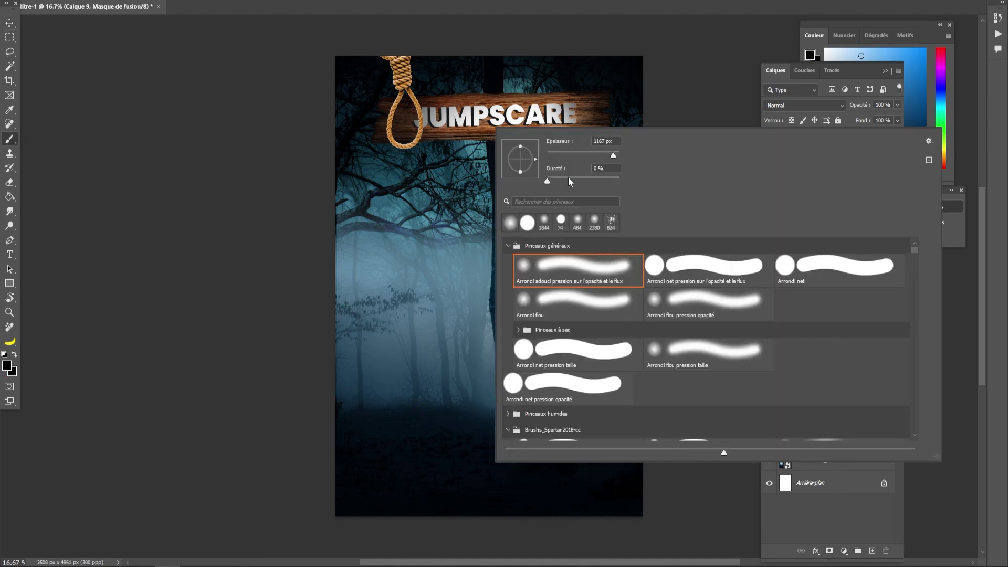
click(672, 269)
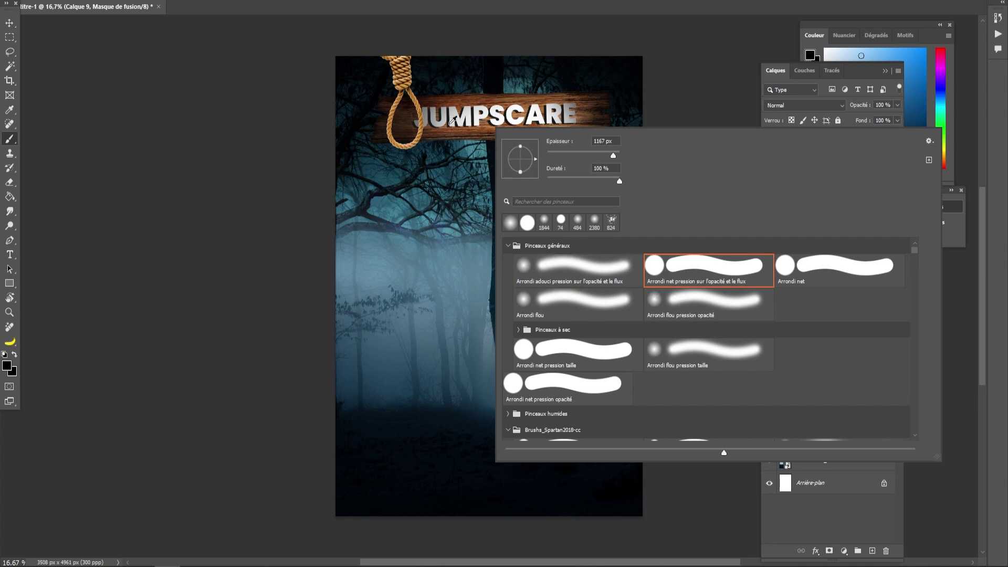
click(424, 126)
drag(896, 51, 806, 195)
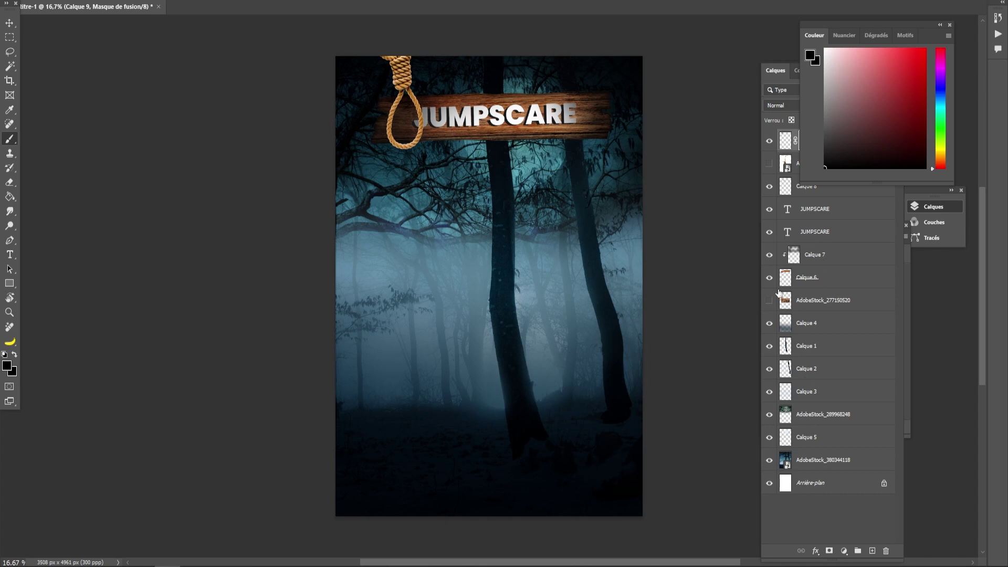
click(793, 147)
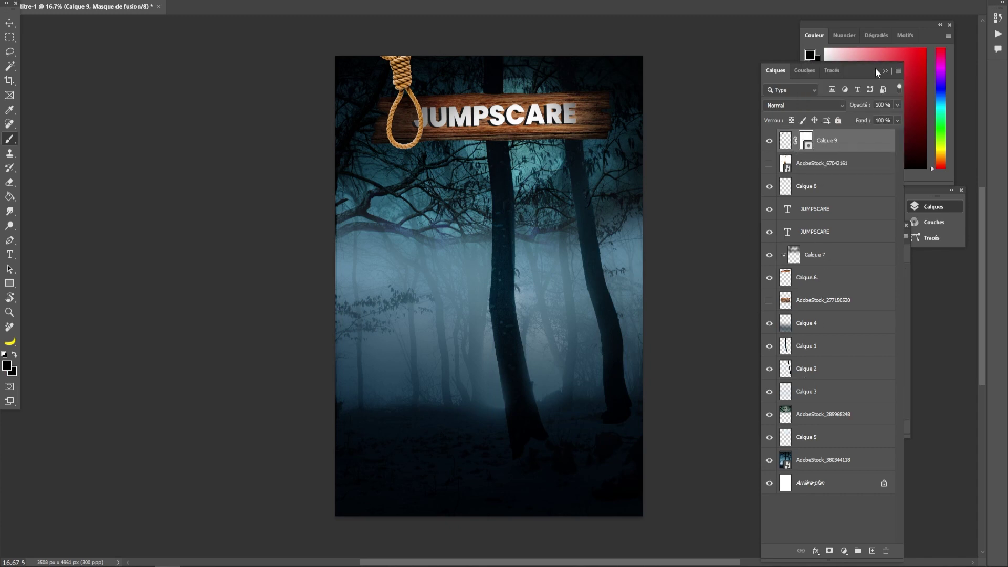
click(875, 48)
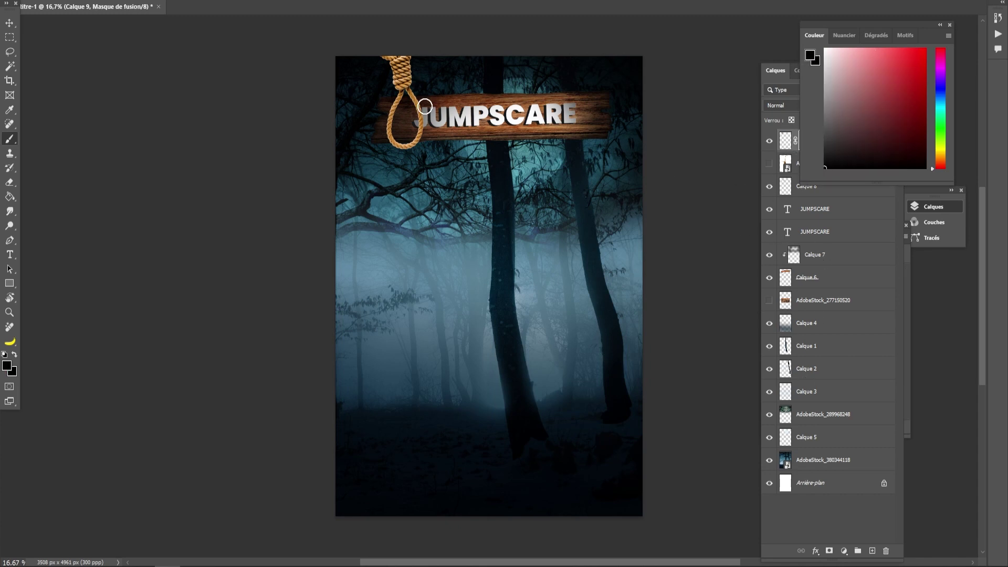
- Paint the mask black over the rope where it crosses the JUMPSCARE lettering
key(ctrl+plus)
key(ctrl+plus)
mouse_move(413, 144)
mouse_down()
mouse_move(420, 163)
mouse_move(333, 326)
mouse_move(353, 367)
mouse_up()
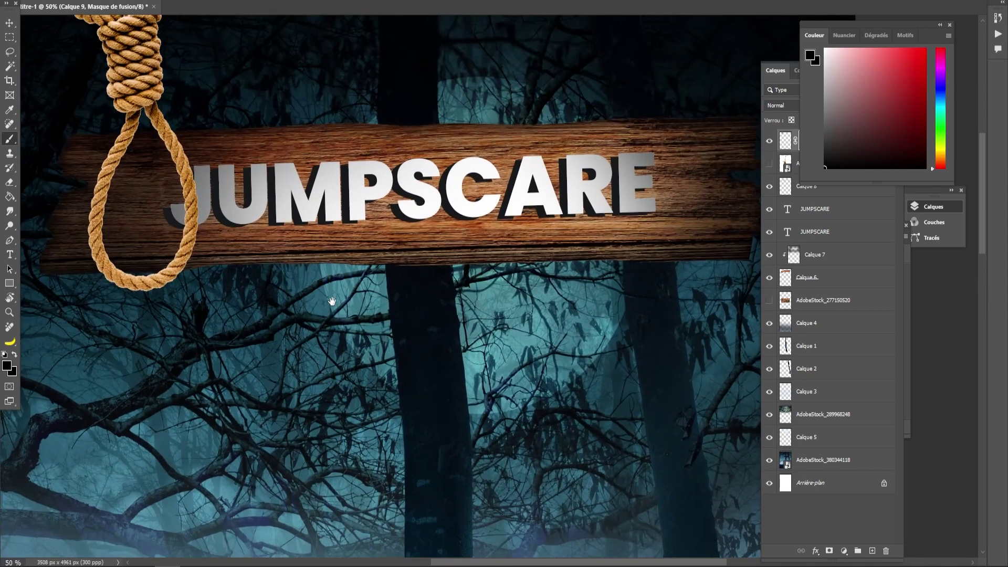
drag(333, 301, 379, 374)
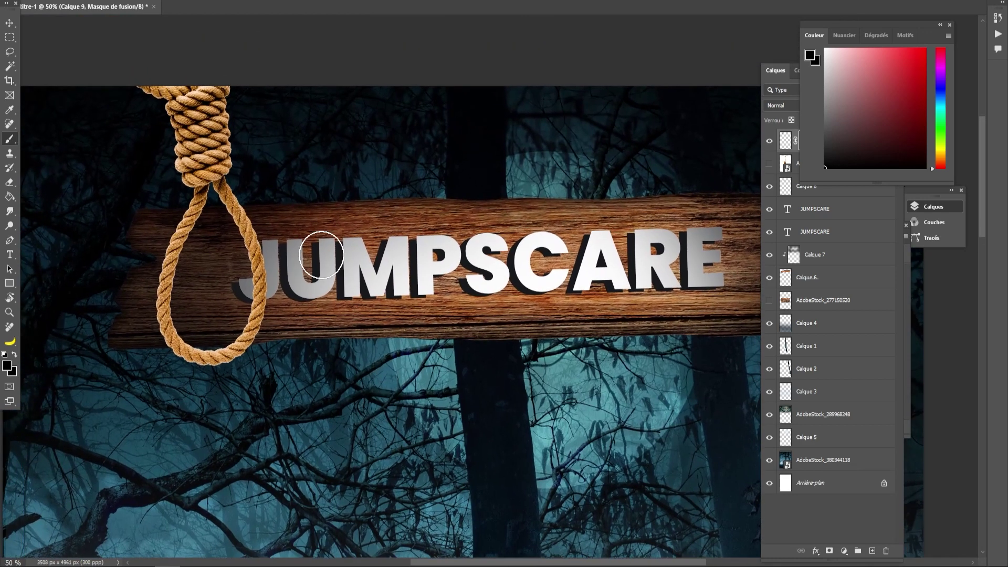
mouse_move(258, 234)
mouse_down()
mouse_move(247, 217)
mouse_move(226, 217)
mouse_move(269, 227)
mouse_move(234, 241)
mouse_move(265, 260)
mouse_up()
click(253, 1)
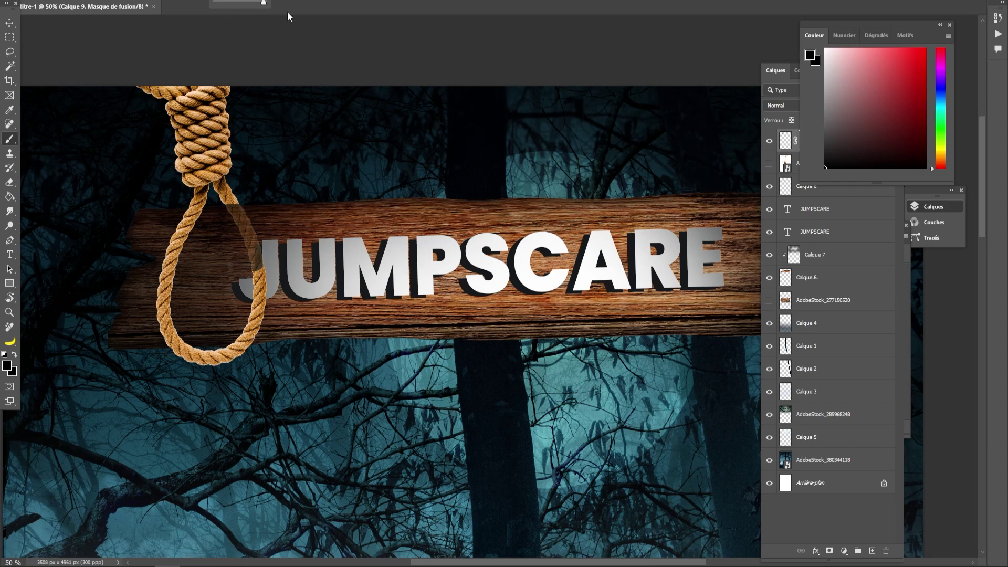
mouse_move(256, 222)
mouse_down()
mouse_move(223, 219)
mouse_move(269, 238)
mouse_move(228, 246)
mouse_move(270, 262)
mouse_move(271, 282)
mouse_move(245, 310)
mouse_move(263, 321)
mouse_move(232, 332)
mouse_move(259, 334)
mouse_up()
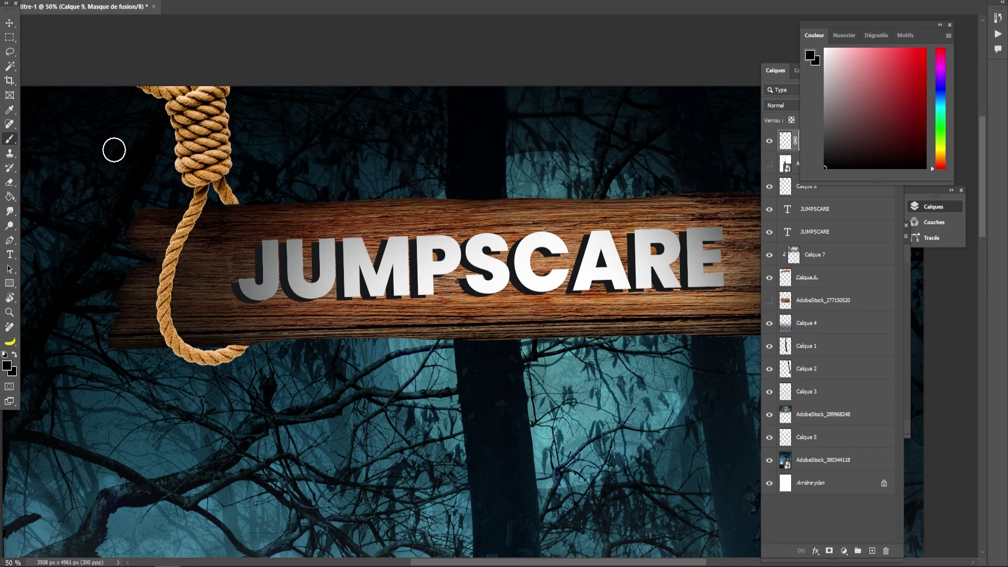
key(ctrl+minus)
drag(418, 336, 288, 326)
click(10, 24)
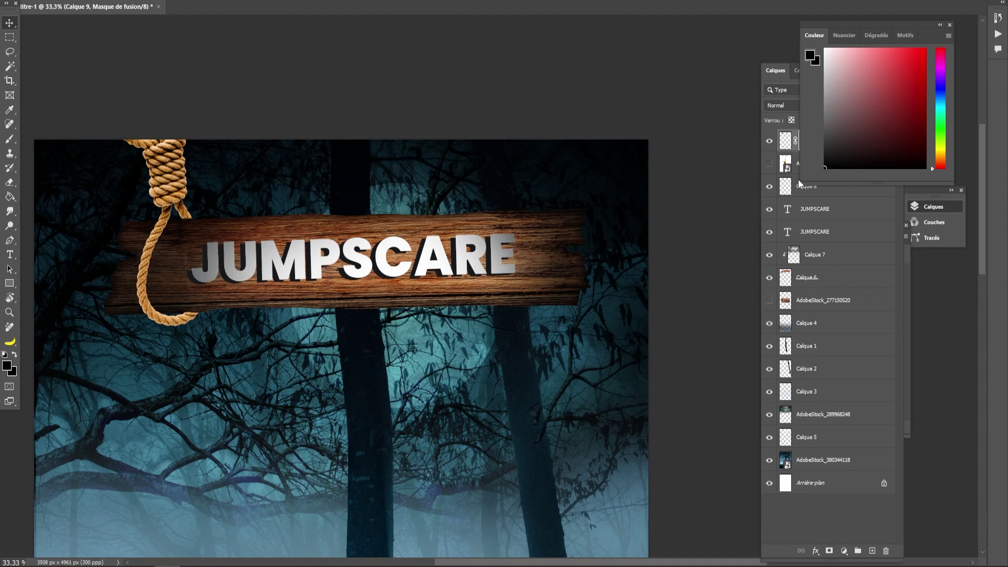
drag(798, 179, 829, 148)
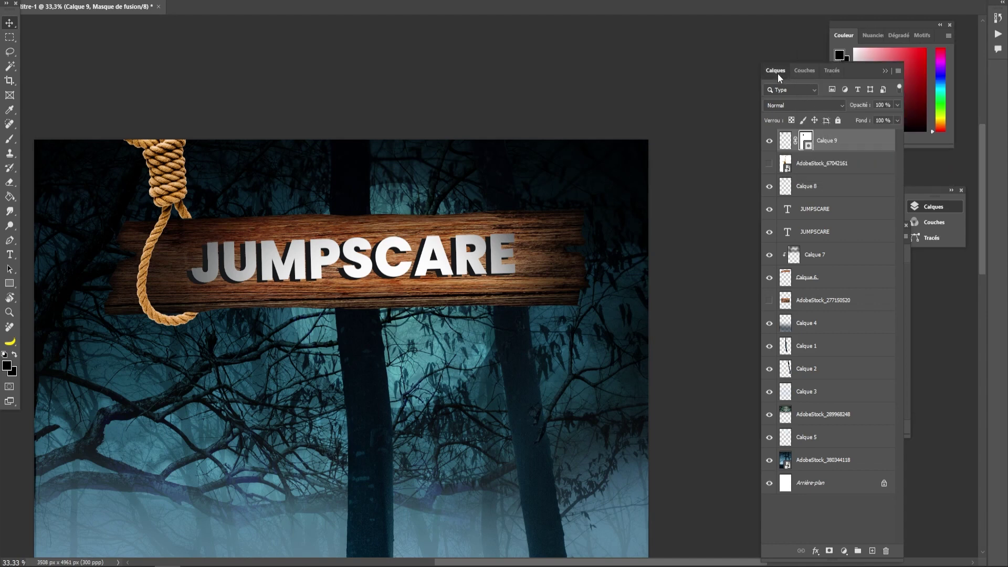
- Select Calque 9, Calque 8, both JUMPSCARE text layers, Calque 7 and Calque 6, and move them down together
drag(779, 77, 802, 131)
click(930, 207)
ctrl+click(808, 185)
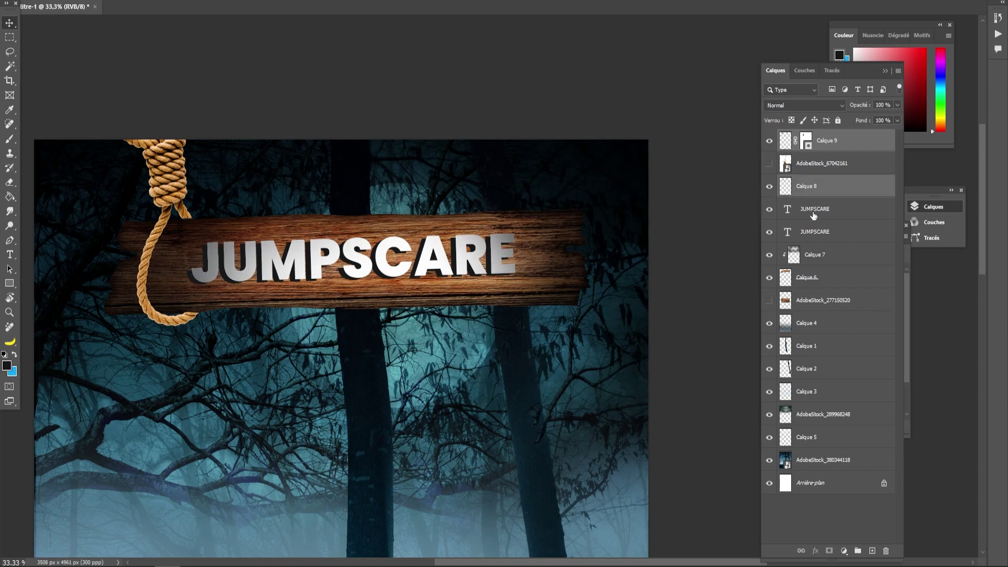
ctrl+click(809, 212)
ctrl+click(815, 232)
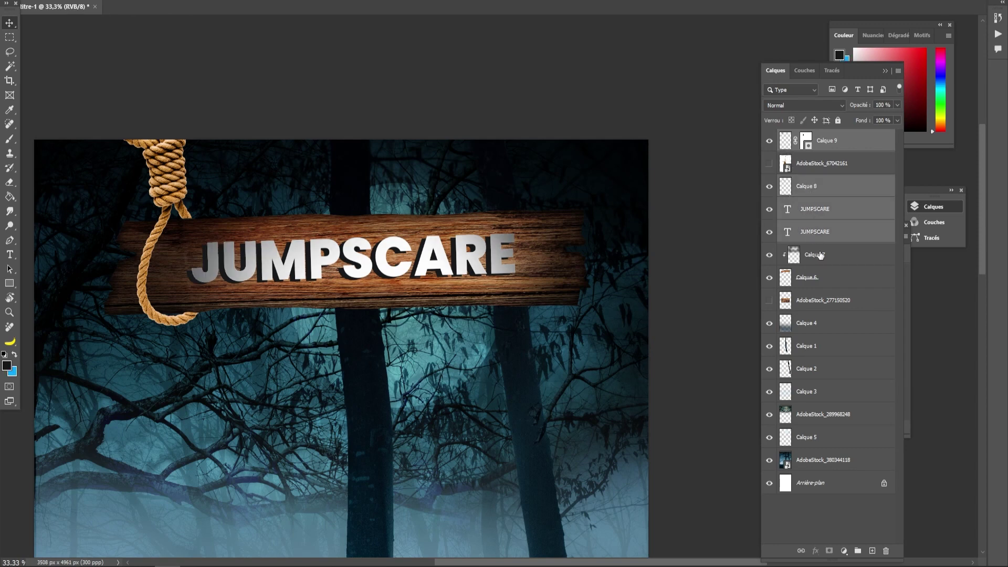
ctrl+click(815, 265)
ctrl+click(816, 288)
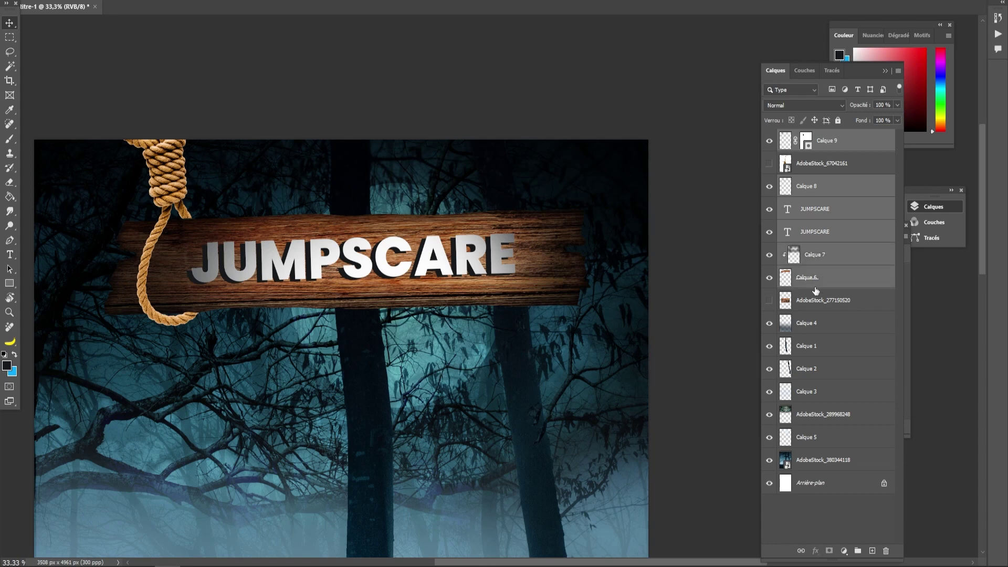
key(ctrl+t)
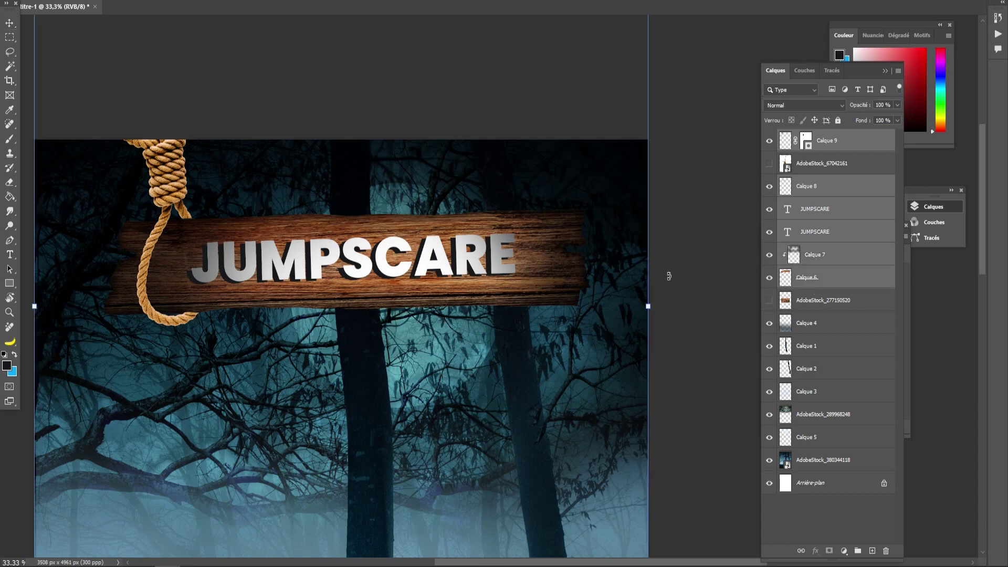
drag(527, 264, 528, 301)
key(Return)
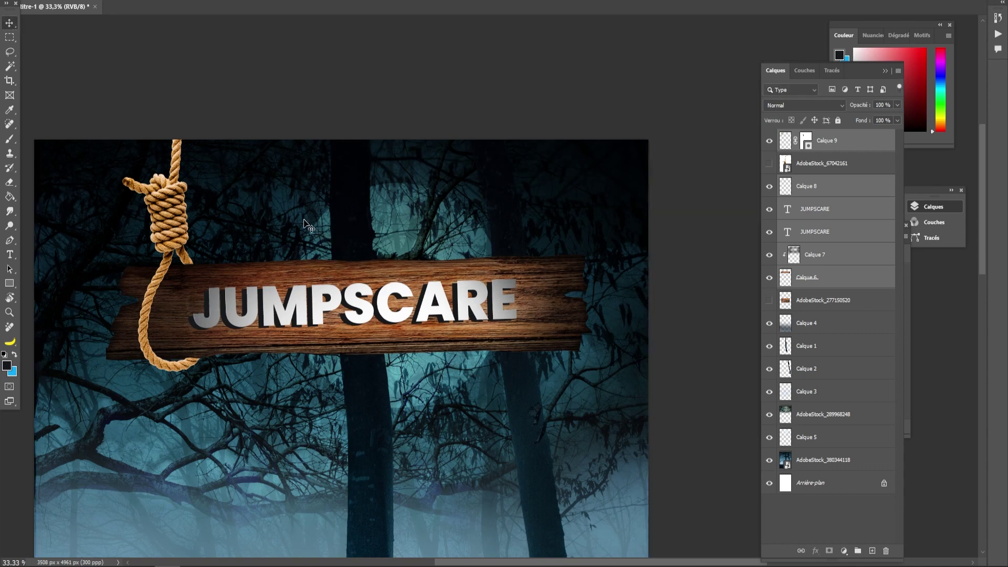
- Undo an accidental duplicate of the sign group and target Calque 9's pixels alone
drag(179, 220, 350, 215)
key(ctrl+z)
click(807, 149)
click(790, 140)
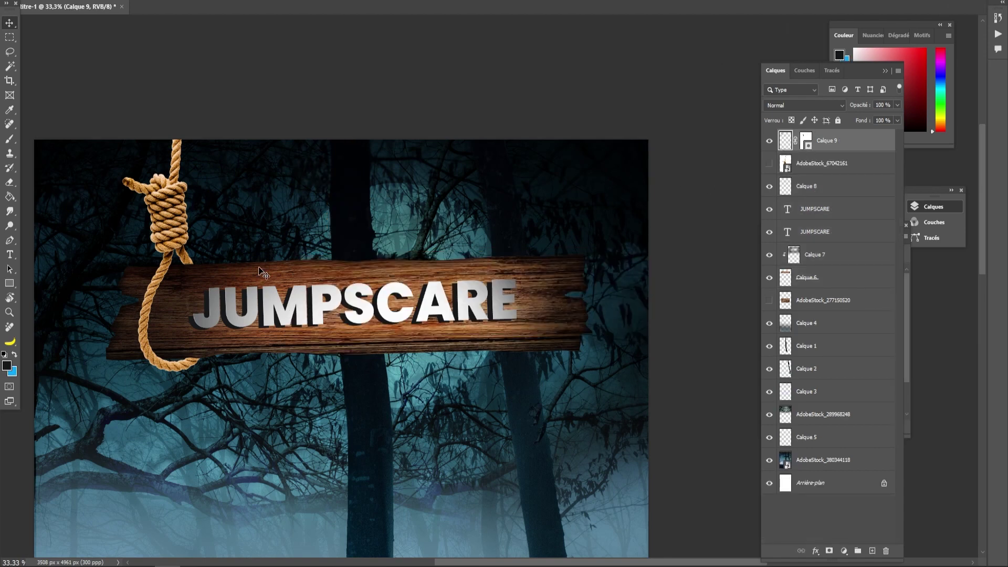
- Duplicate the noose to the sign's right end as Calque 9 copie
drag(178, 219, 544, 207)
right_click(549, 241)
click(547, 217)
- Flip the rope copy horizontally in Free Transform and nudge it slightly left
key(ctrl+t)
right_click(553, 213)
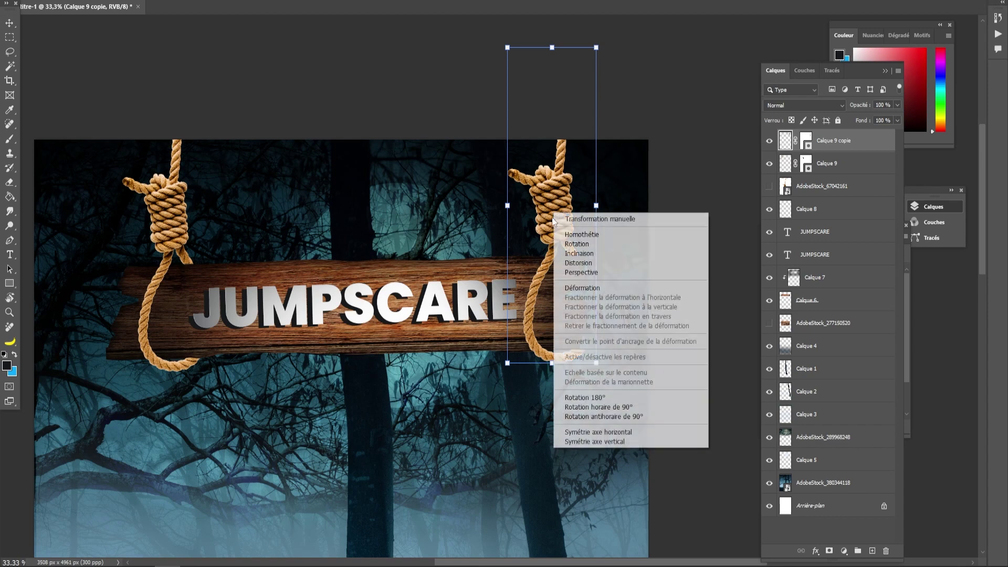
click(589, 432)
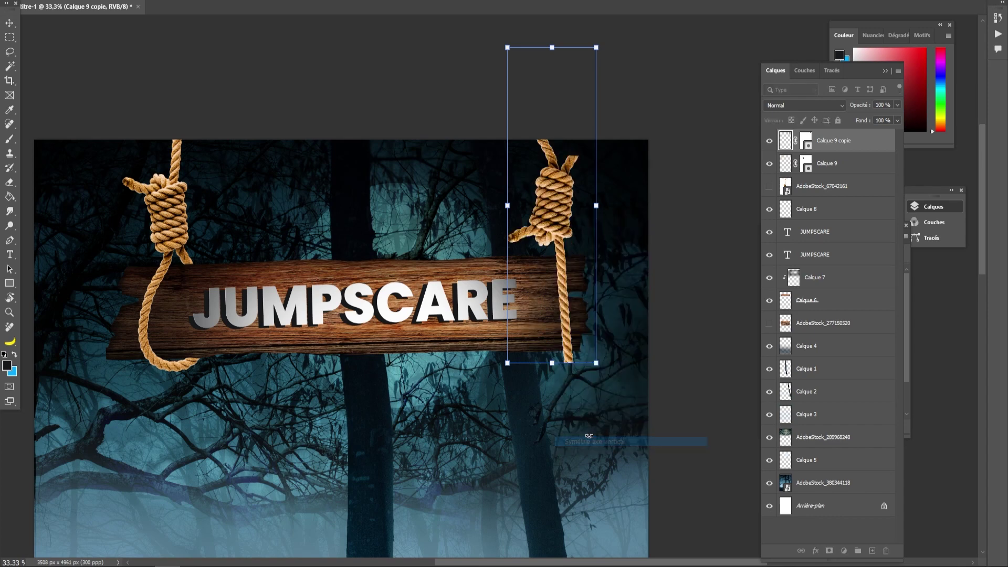
key(ctrl+z)
right_click(560, 257)
click(593, 476)
drag(547, 206, 544, 208)
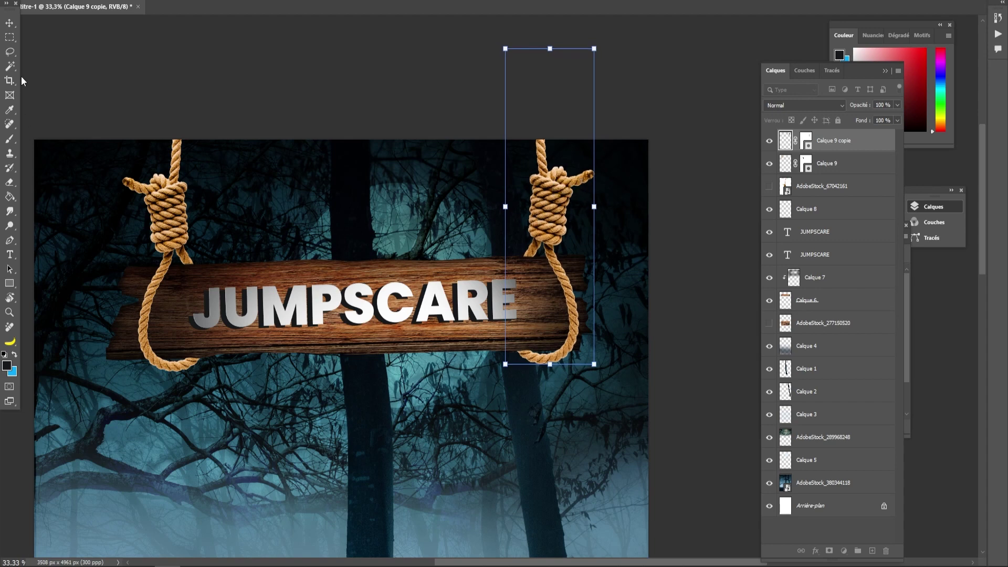
click(10, 139)
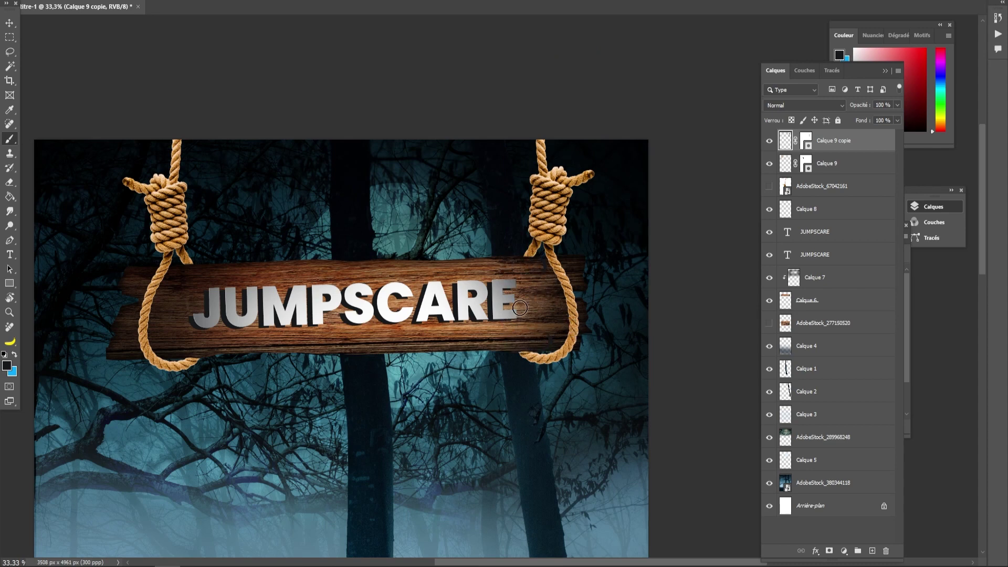
- Paint the right noose's mask black, then white, to clean up its lower loop
drag(523, 333, 512, 356)
click(7, 366)
click(345, 301)
click(629, 325)
drag(504, 357, 528, 357)
- Set the foreground colour to white ffffff and select the left rope layer Calque 9
click(807, 141)
key(d)
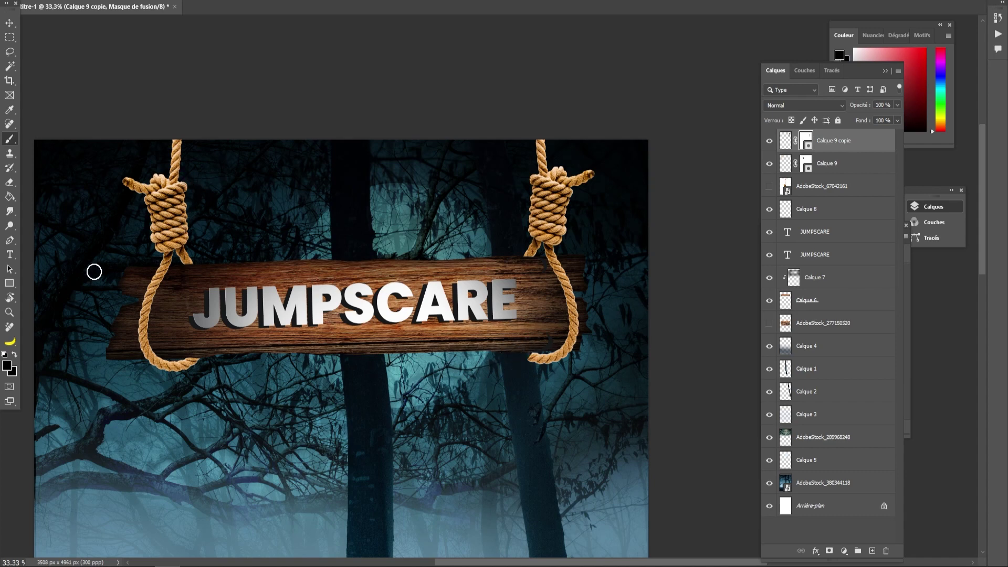
click(6, 366)
text(ffffff)
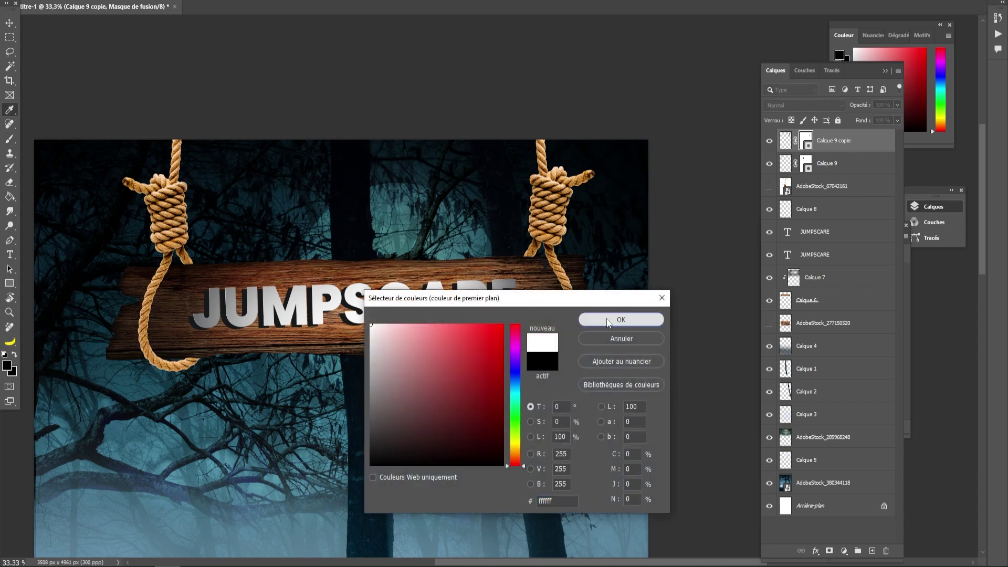
click(638, 318)
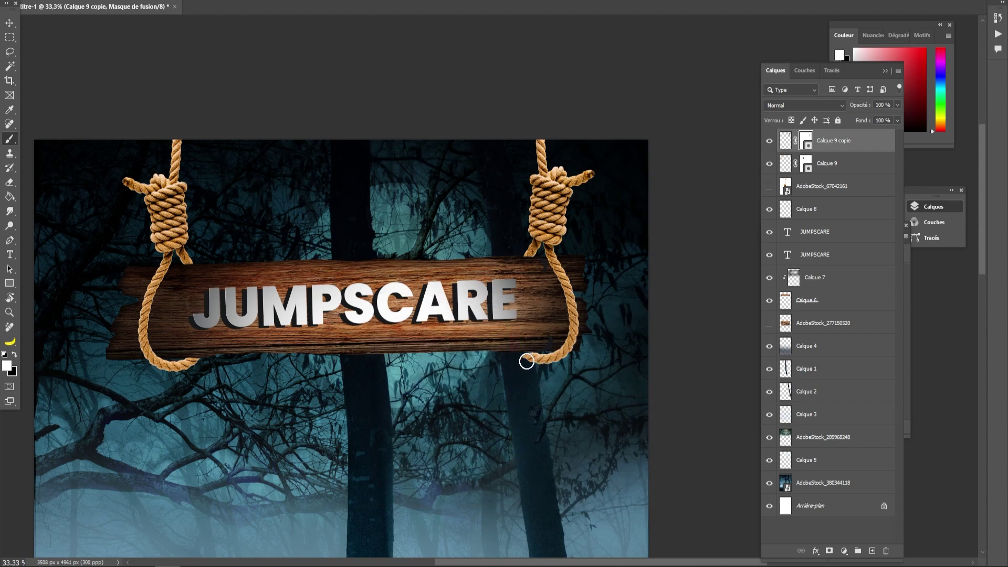
click(12, 37)
mouse_move(366, 212)
mouse_down()
mouse_move(376, 214)
mouse_move(376, 168)
mouse_up()
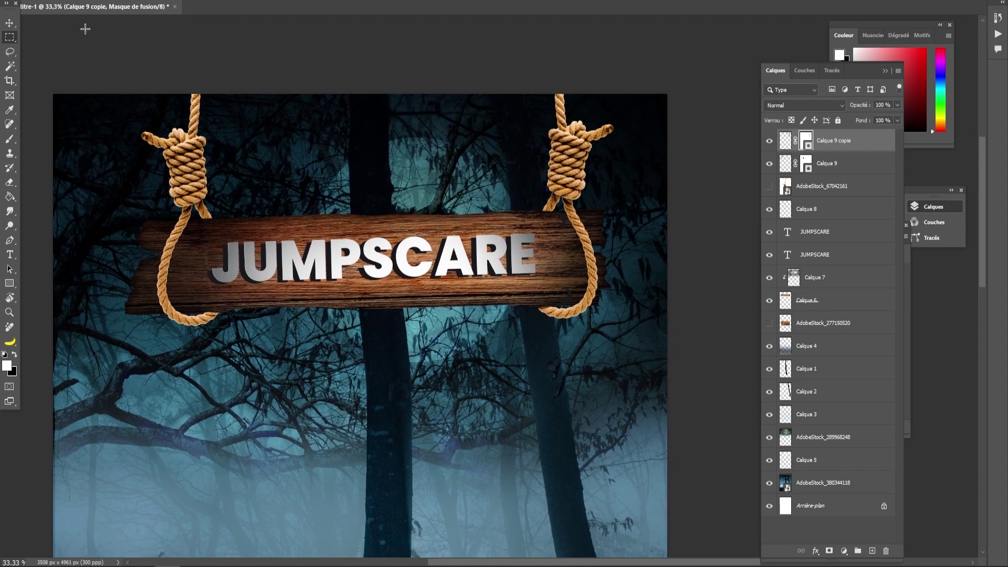
click(194, 158)
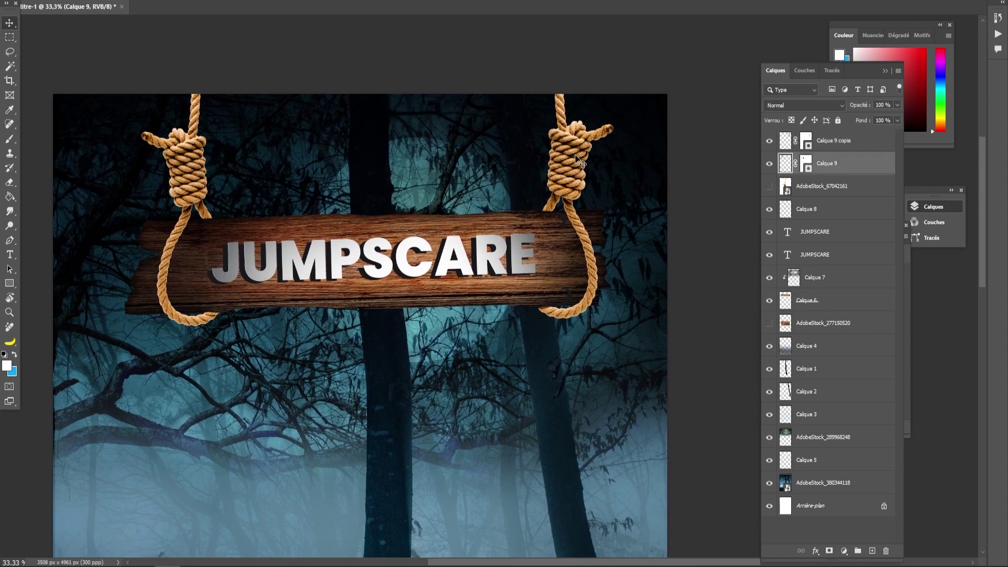
- Darken Calque 9 with Hue/Saturation, lowering Lightness about -23 and nudging saturation up
click(79, 1)
mouse_move(105, 2)
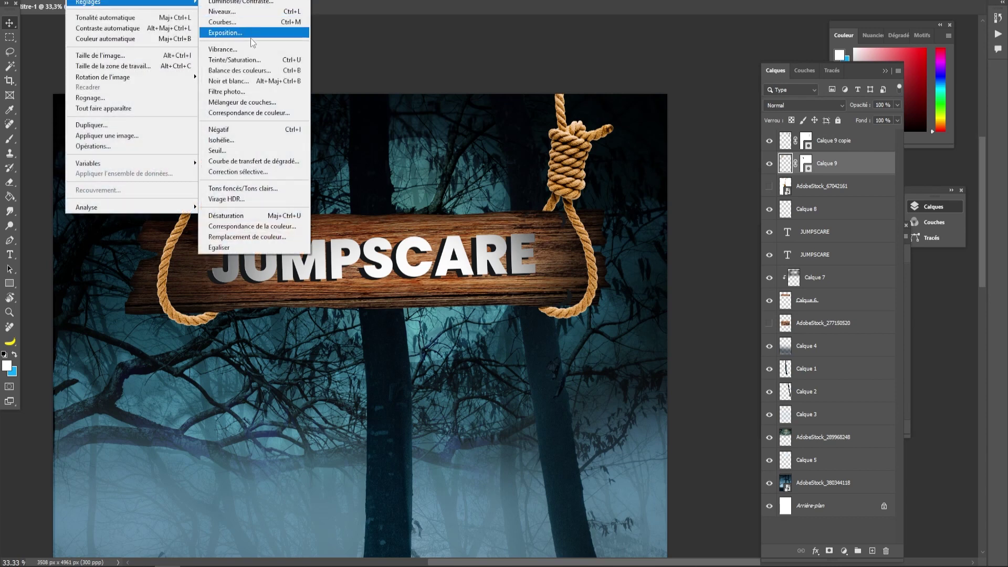
click(235, 61)
drag(754, 345, 741, 347)
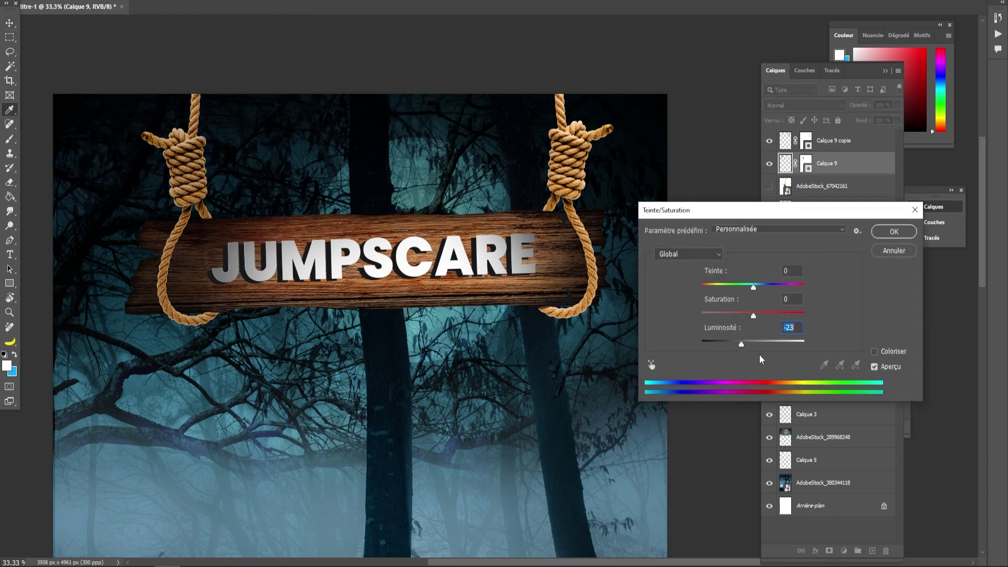
drag(755, 314, 756, 315)
click(894, 231)
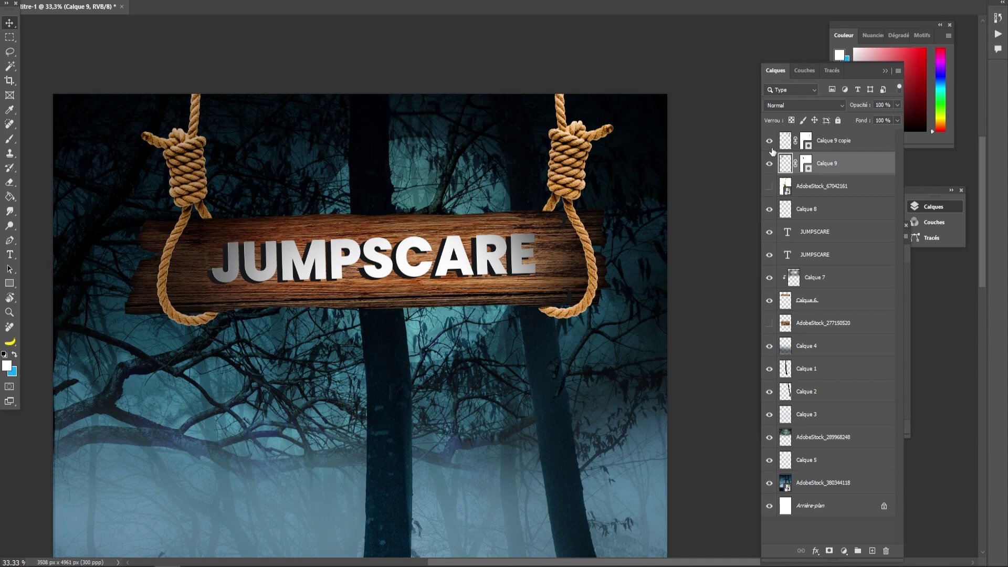
- Darken Calque 9 copie with a similar Hue/Saturation lightness reduction
click(580, 140)
click(76, 1)
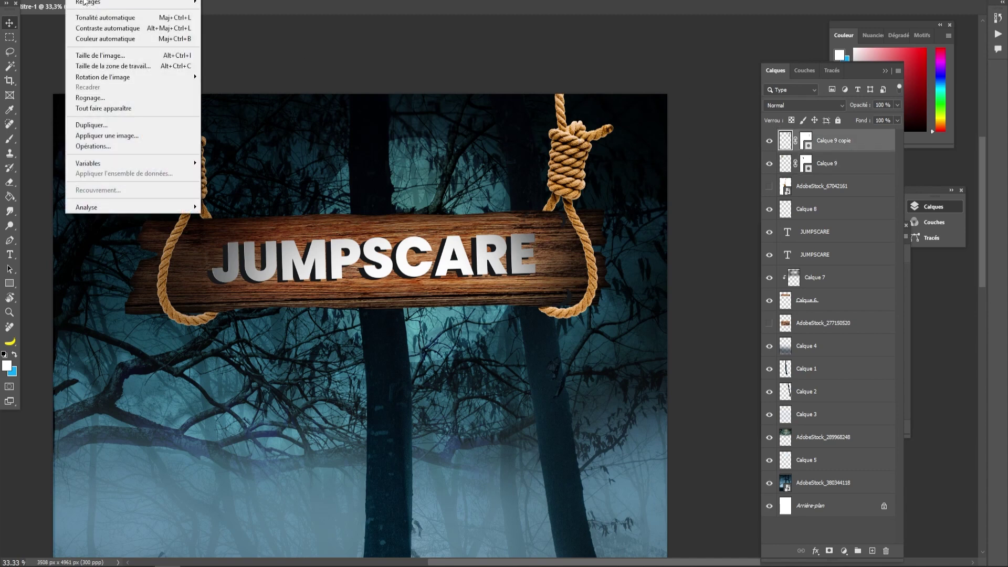
mouse_move(105, 7)
click(242, 60)
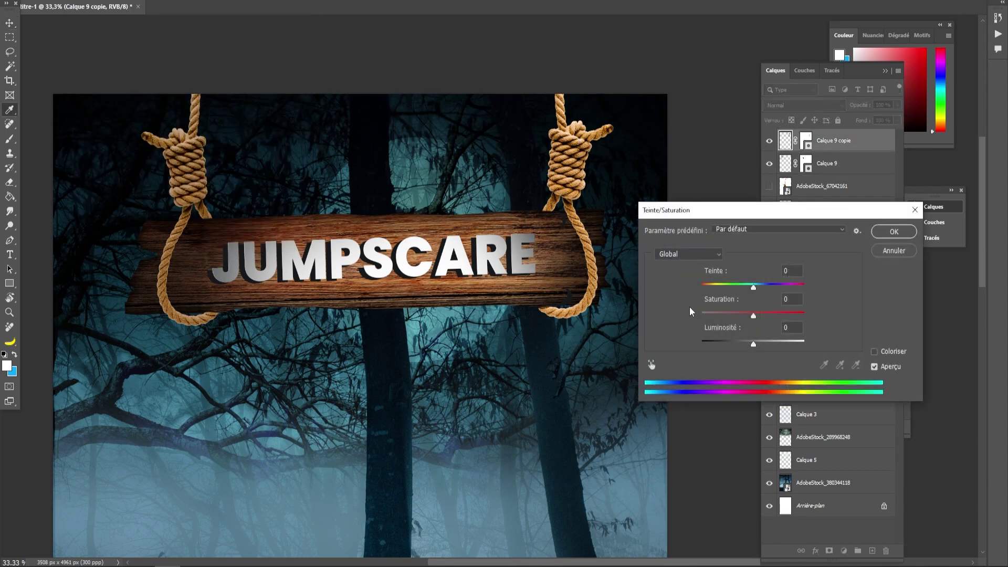
drag(739, 341, 741, 345)
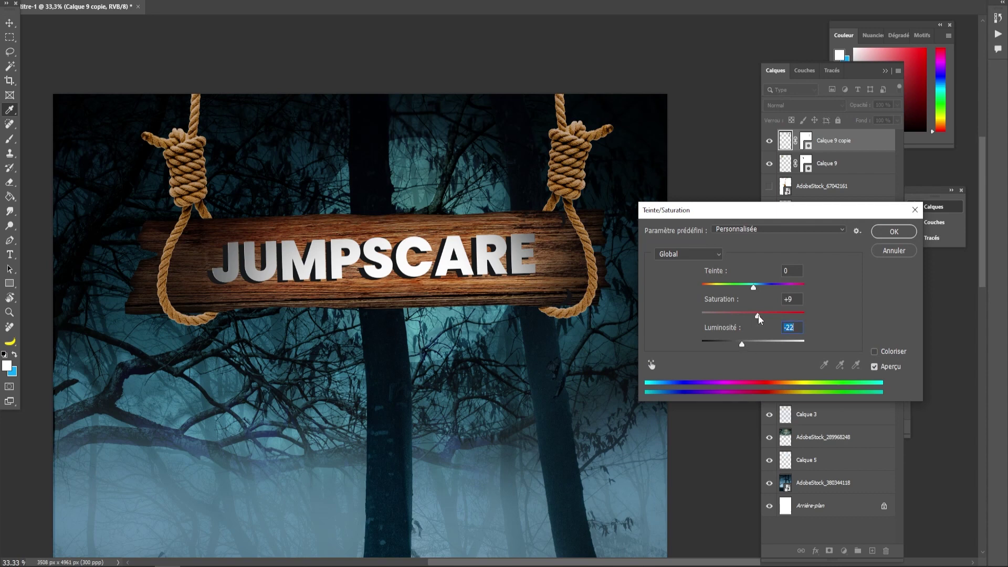
click(894, 232)
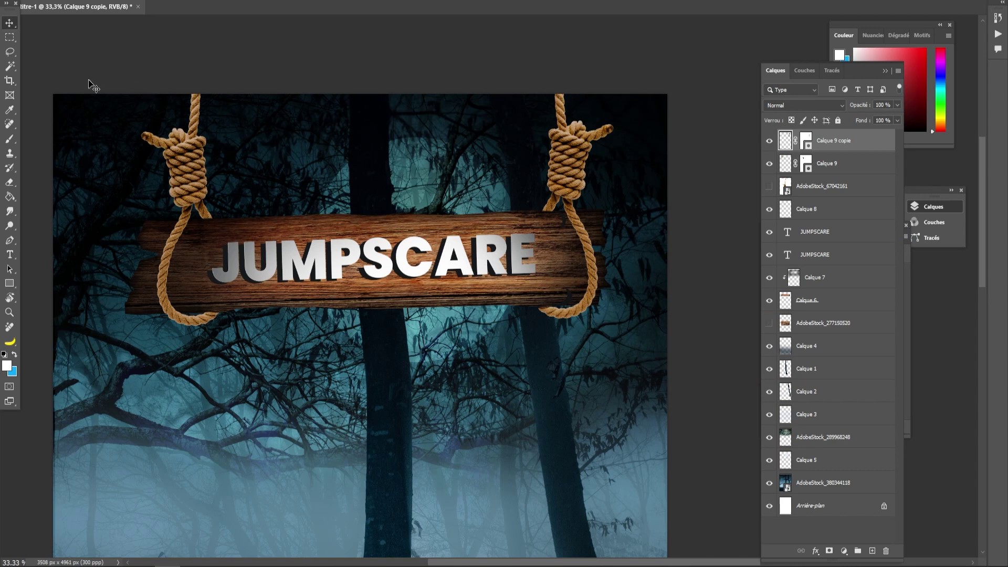
- Apply an S-curve in Curves to Calque 9 copie, darkening shadows and lifting highlights
click(76, 0)
mouse_move(93, 4)
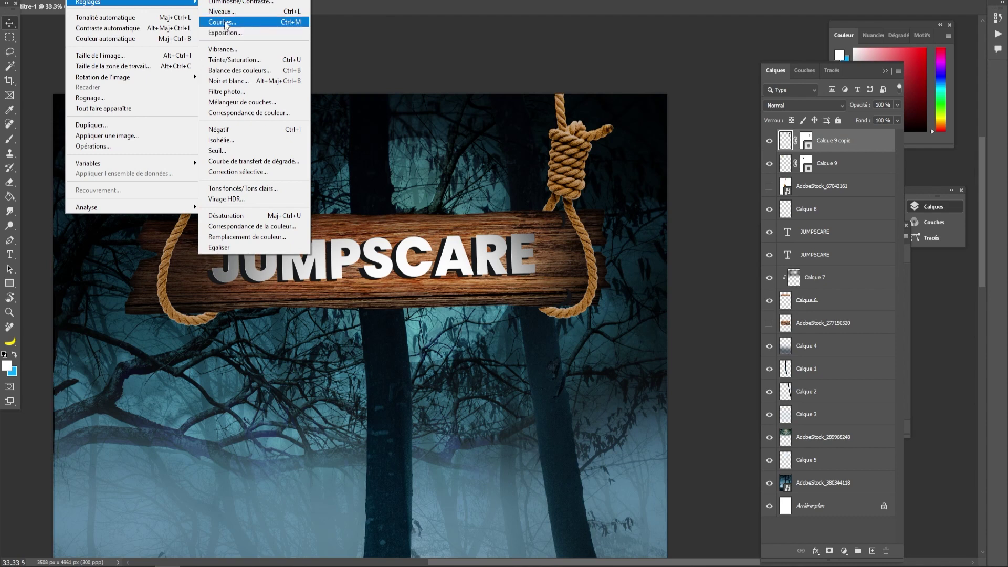
click(223, 22)
drag(675, 273, 674, 280)
drag(737, 209, 736, 204)
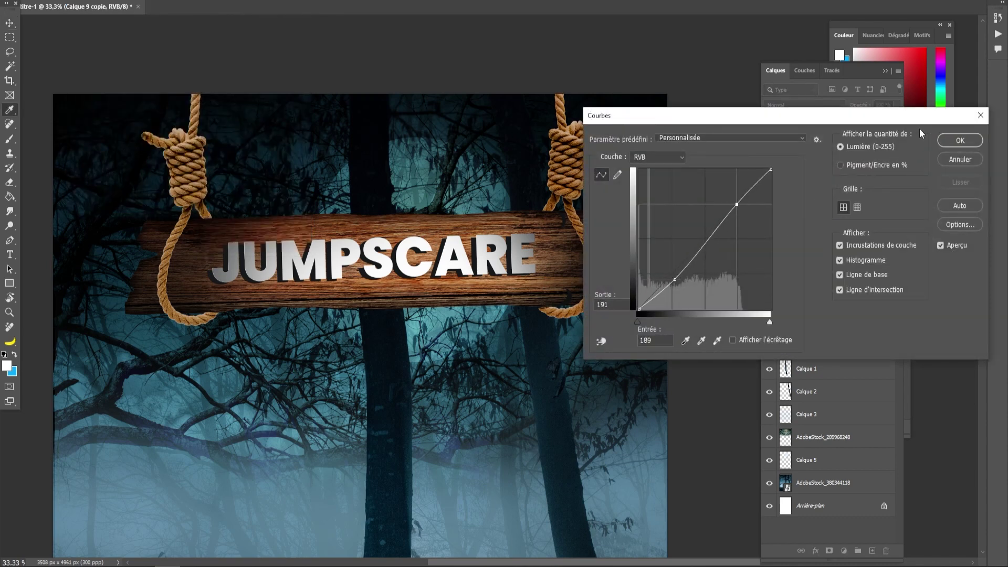
key(Return)
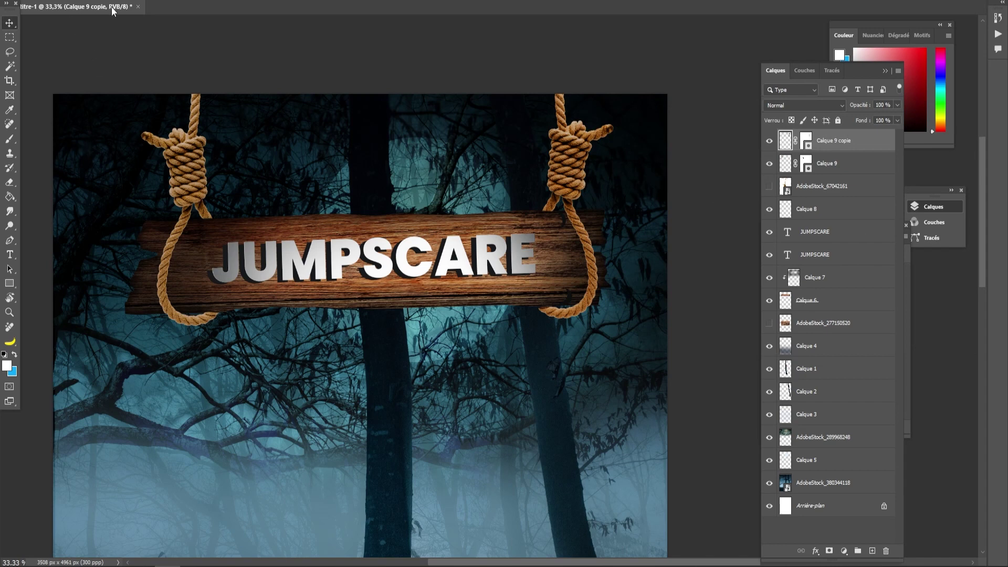
- Apply a matching Curves S-curve (66→63, 193→191) to Calque 9
click(184, 164)
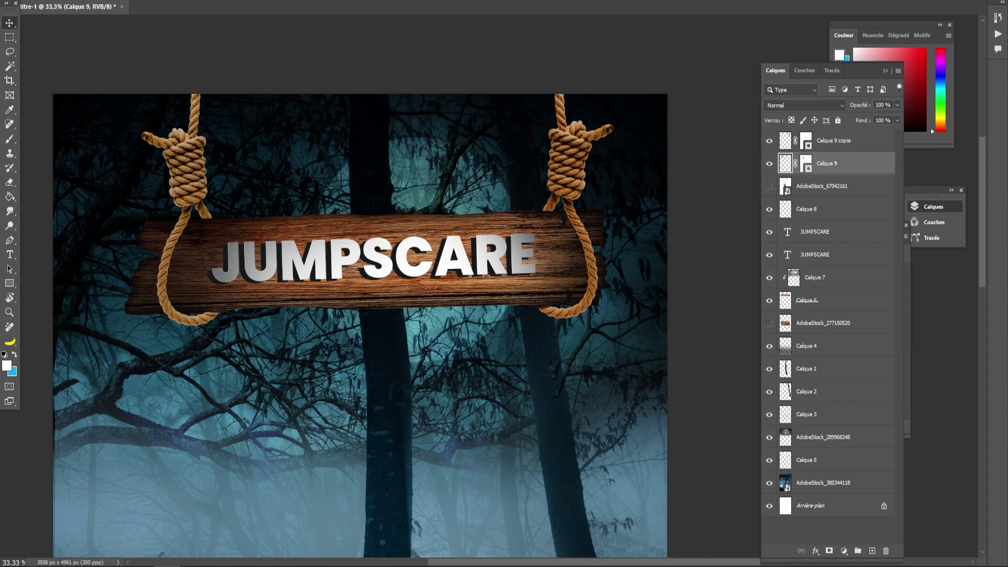
click(77, 0)
mouse_move(84, 2)
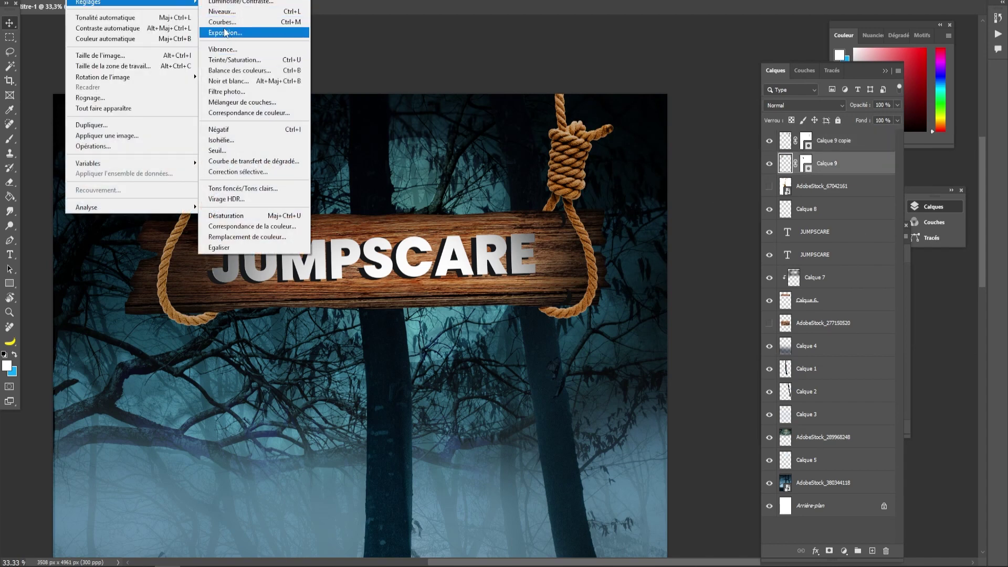
click(223, 21)
drag(680, 273, 674, 278)
click(739, 204)
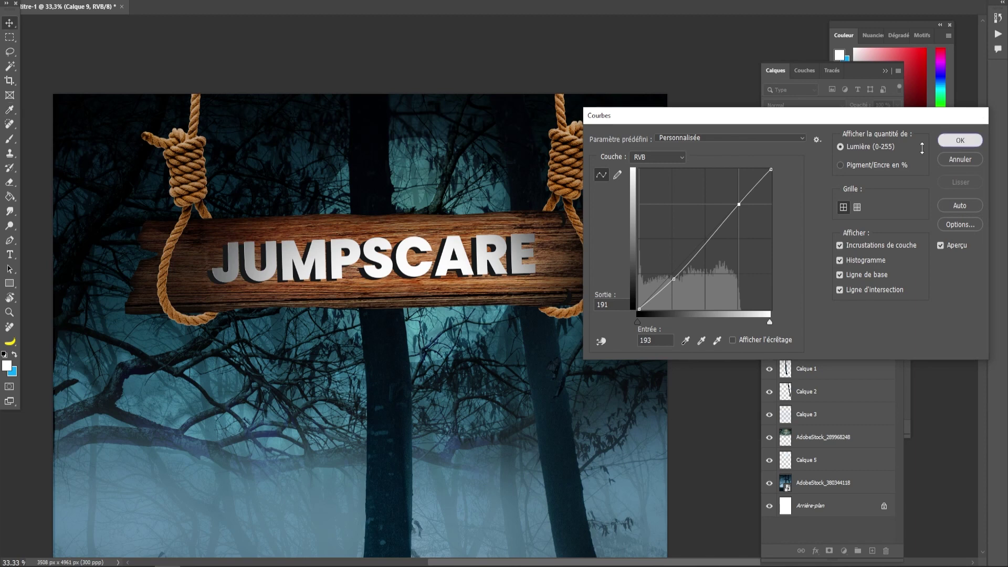
click(959, 140)
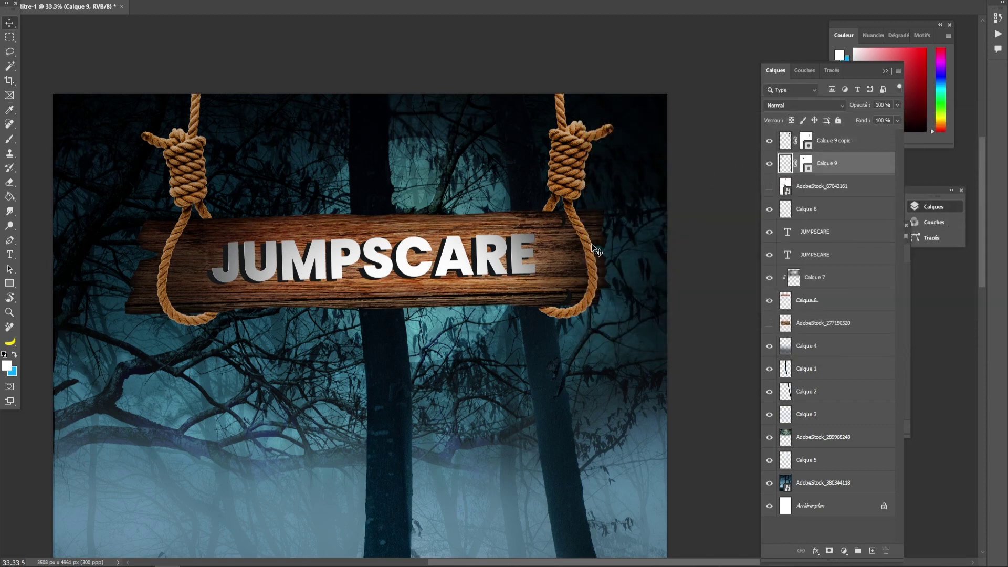
scroll(563, 264, down, 1)
key(ctrl+minus)
key(ctrl+minus)
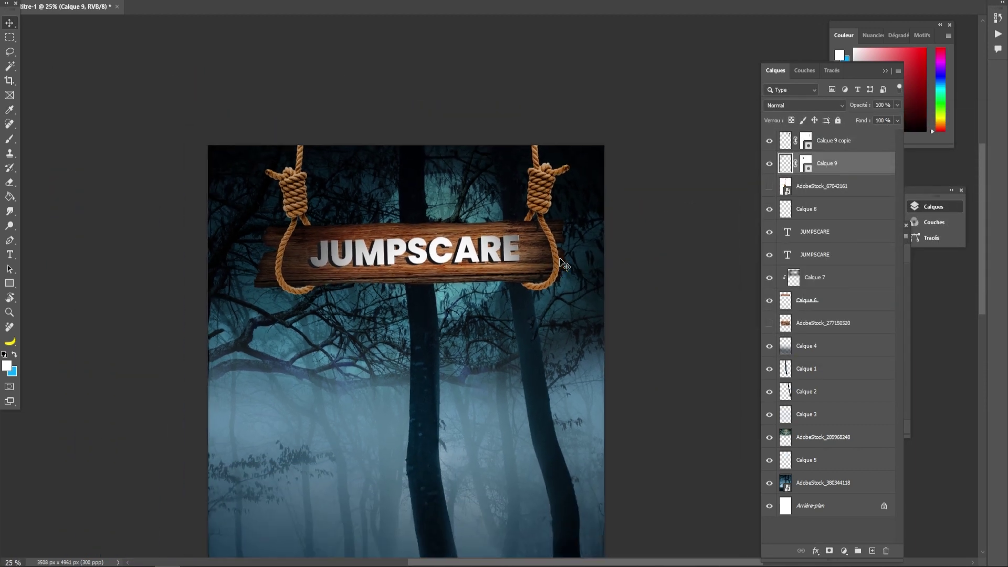
- Place lantern image AdobeStock_610522567, scale it down and position it under the sign's left end
drag(481, 379, 461, 296)
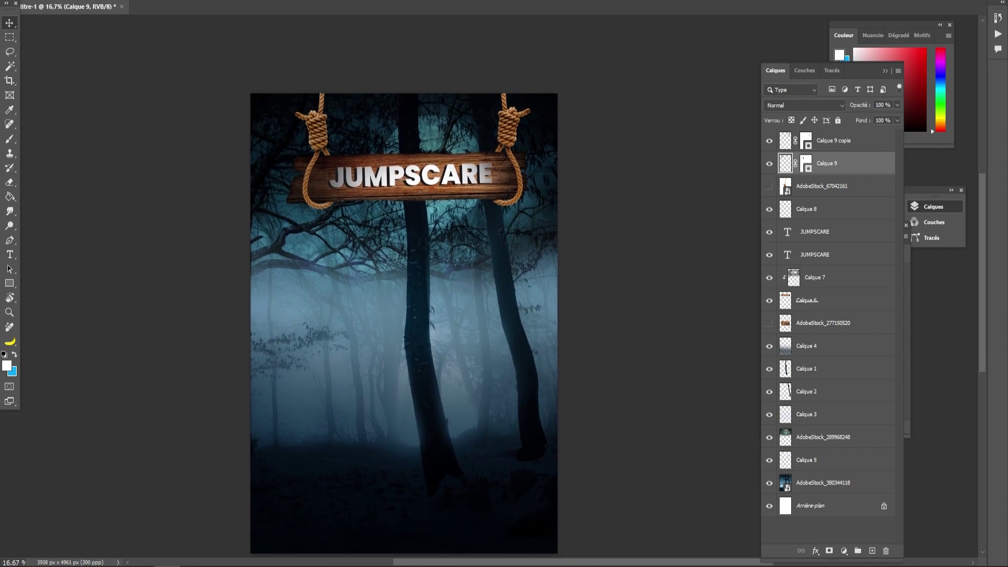
drag(203, 414, 412, 378)
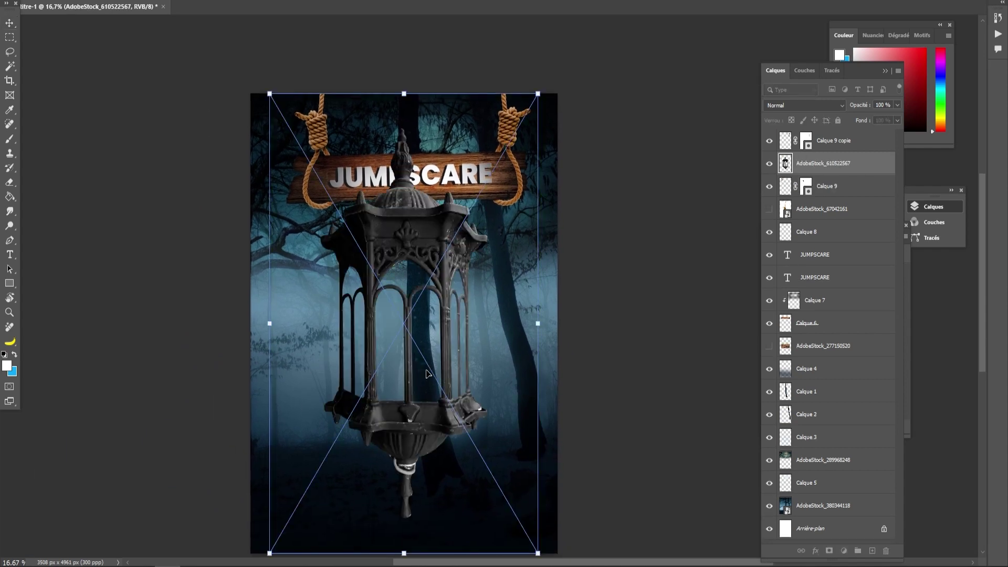
drag(407, 95, 405, 363)
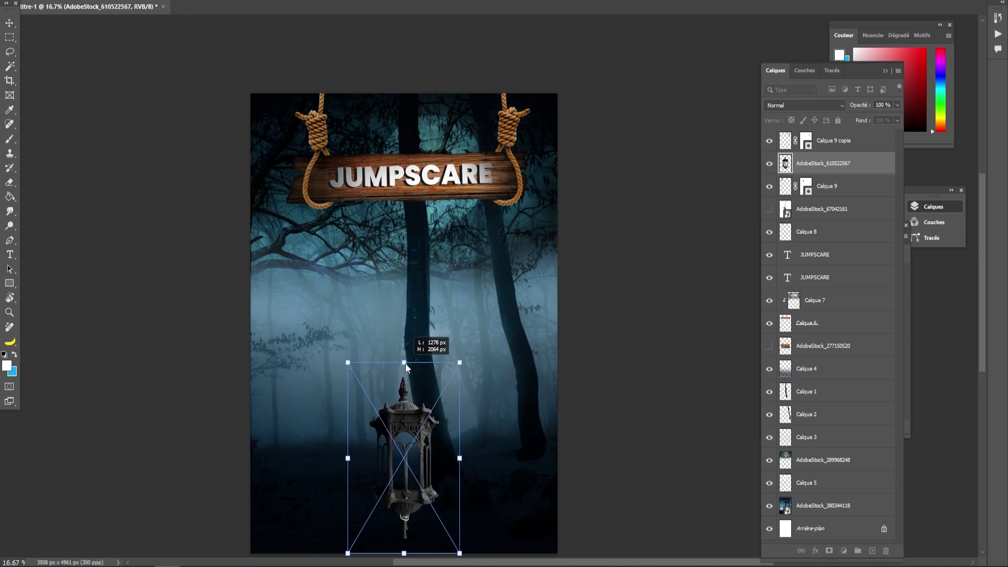
drag(385, 413, 390, 237)
drag(409, 376, 410, 310)
drag(413, 269, 321, 277)
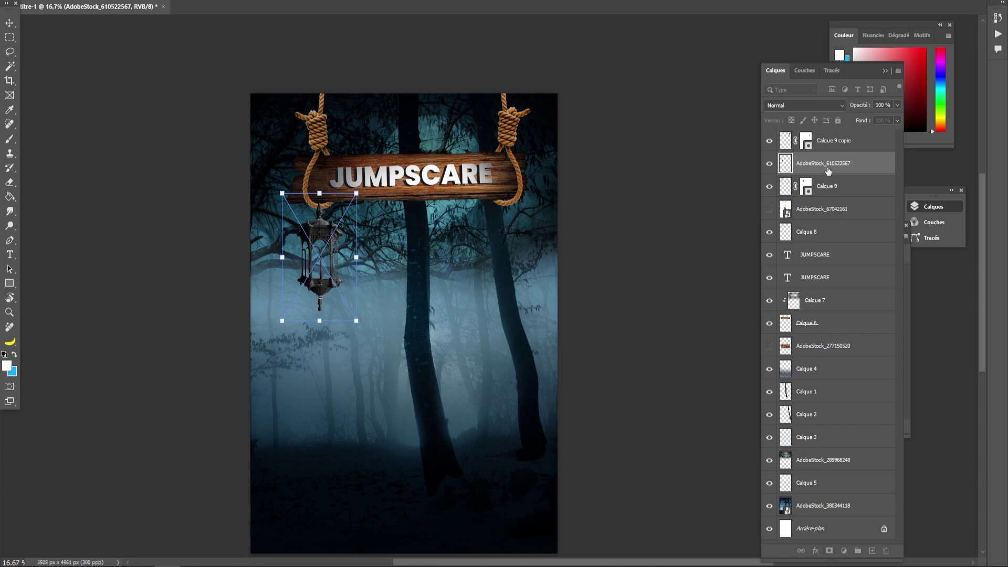
key(Return)
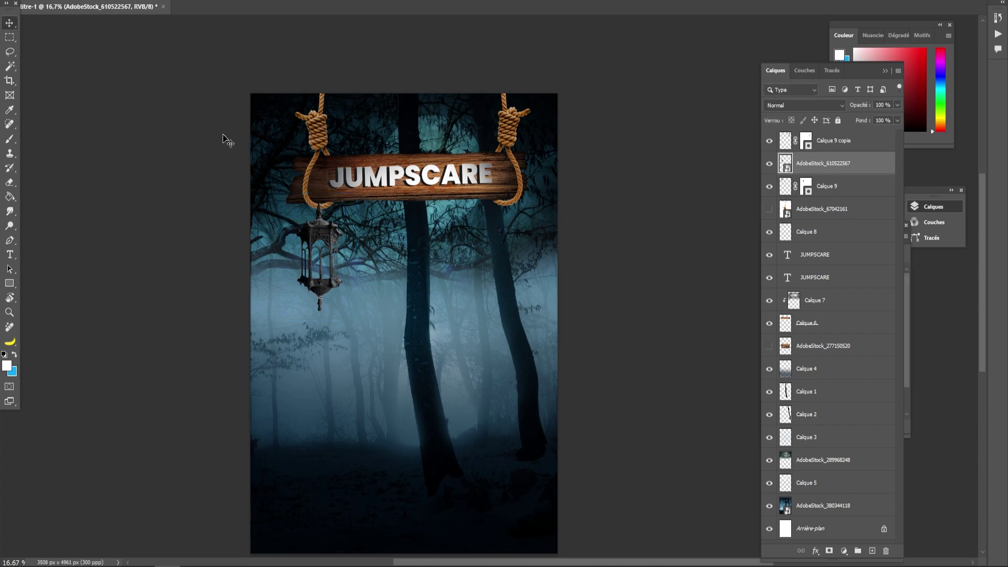
key(ctrl+plus)
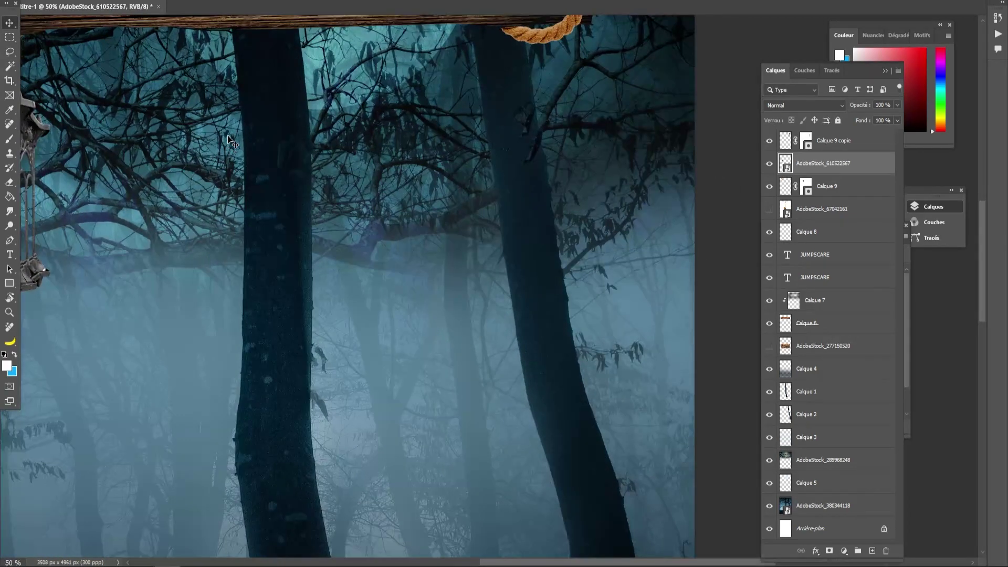
drag(95, 183, 331, 291)
drag(204, 207, 205, 244)
- Sample the lantern's dark colour as the brush colour for the rod
click(9, 139)
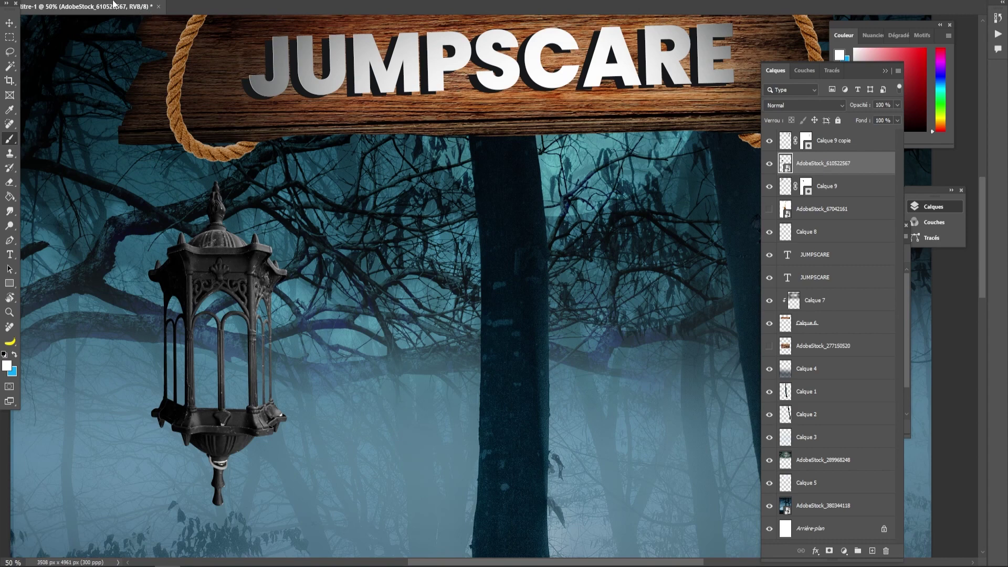
right_click(205, 213)
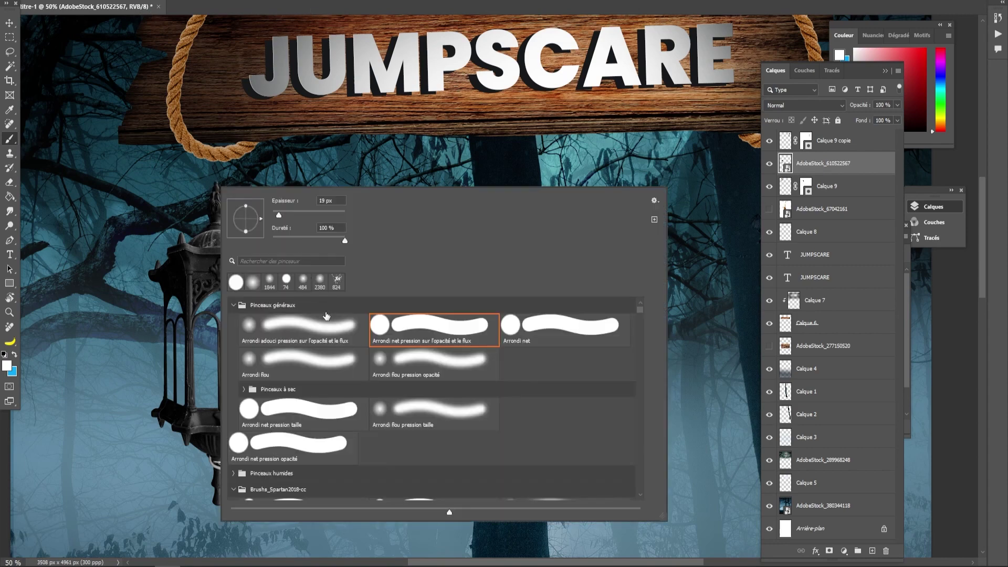
click(7, 366)
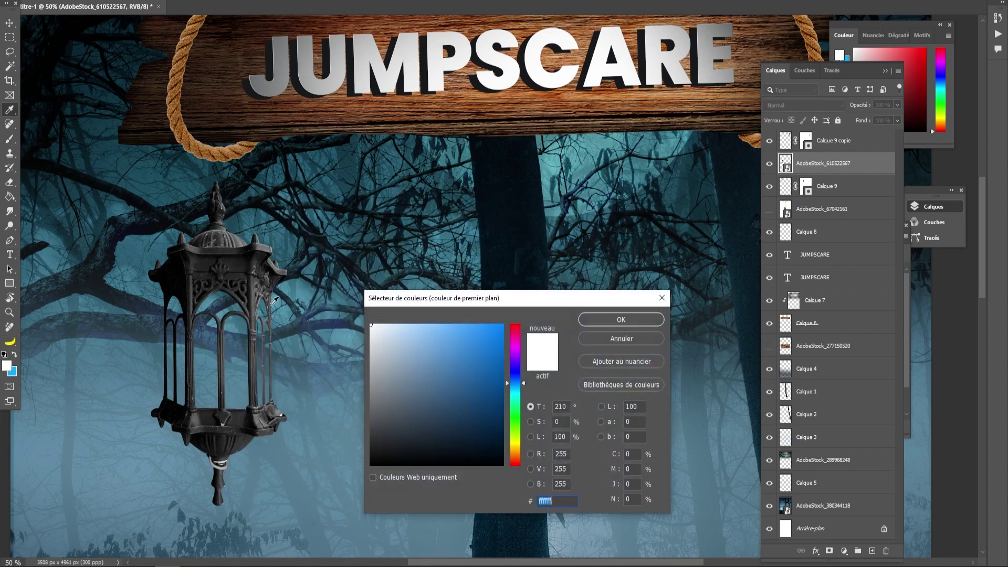
click(216, 211)
click(598, 320)
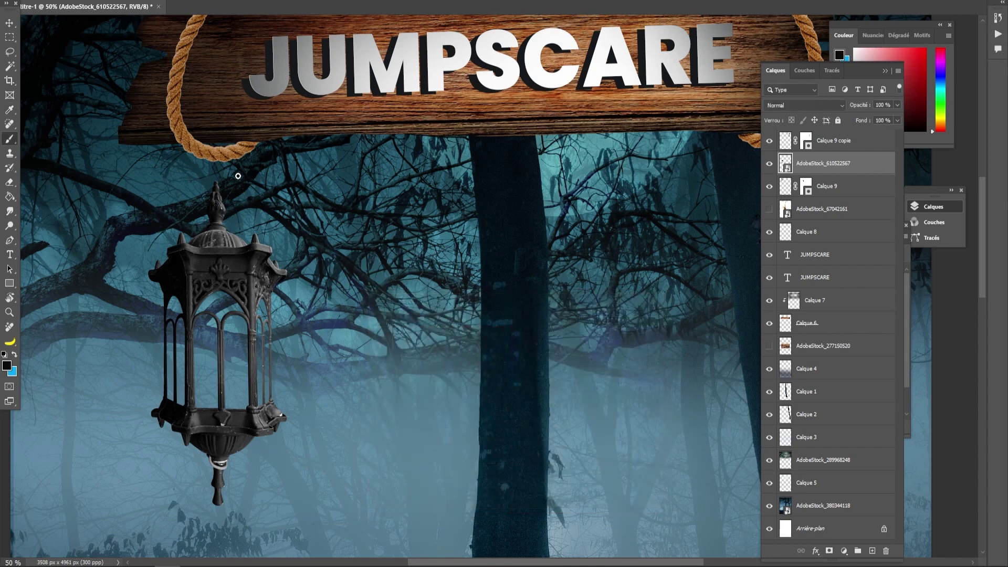
drag(215, 152, 216, 185)
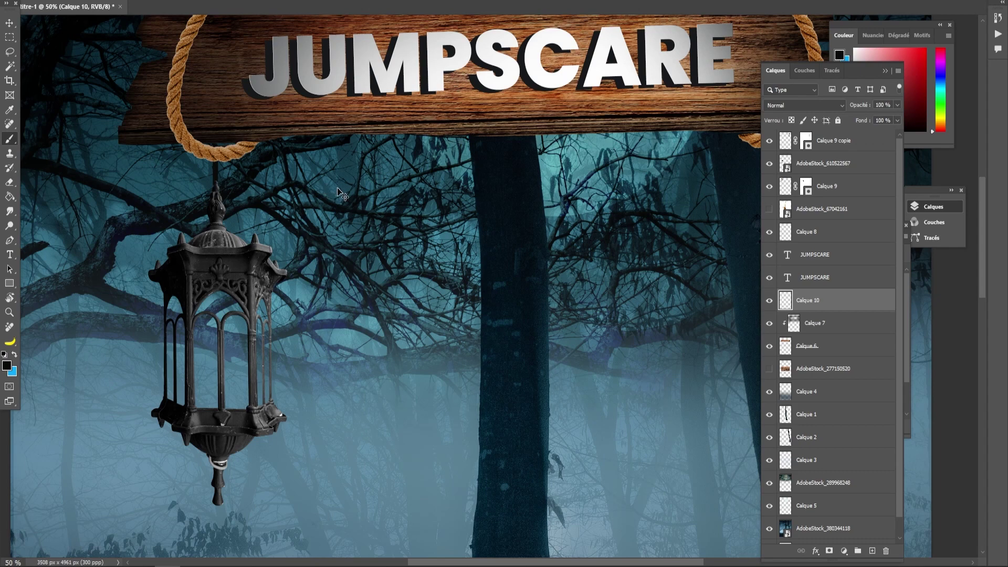
key(ctrl+z)
key(ctrl+z)
- Paint a dark rod from the left rope down to the lantern on new layer Calque 10
click(823, 145)
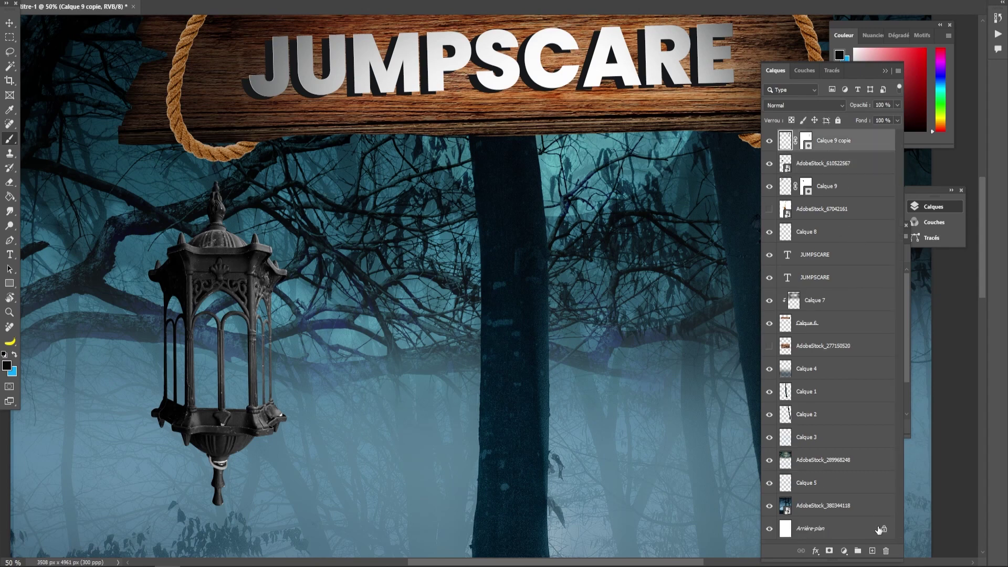
click(872, 550)
drag(214, 152, 215, 176)
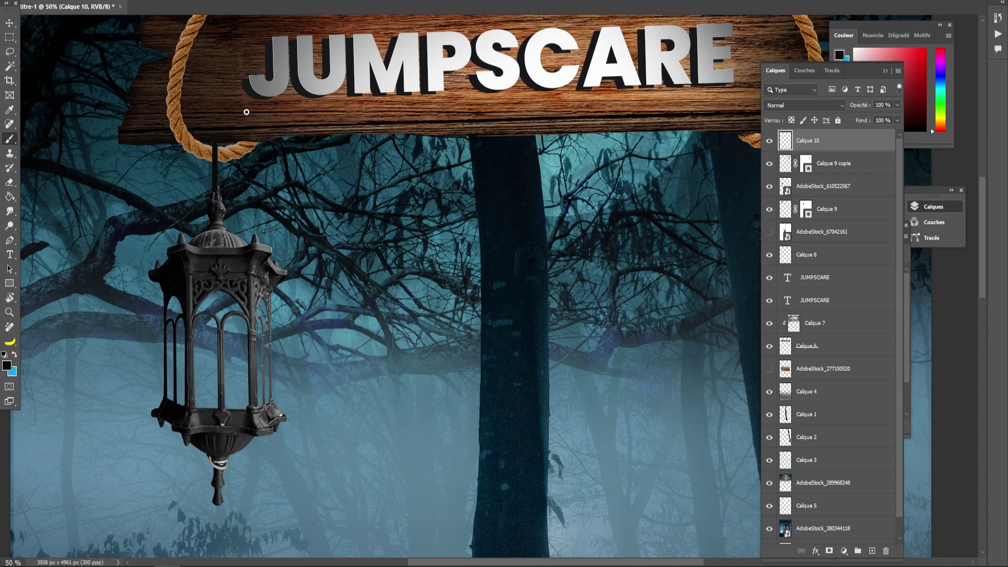
key(ctrl+t)
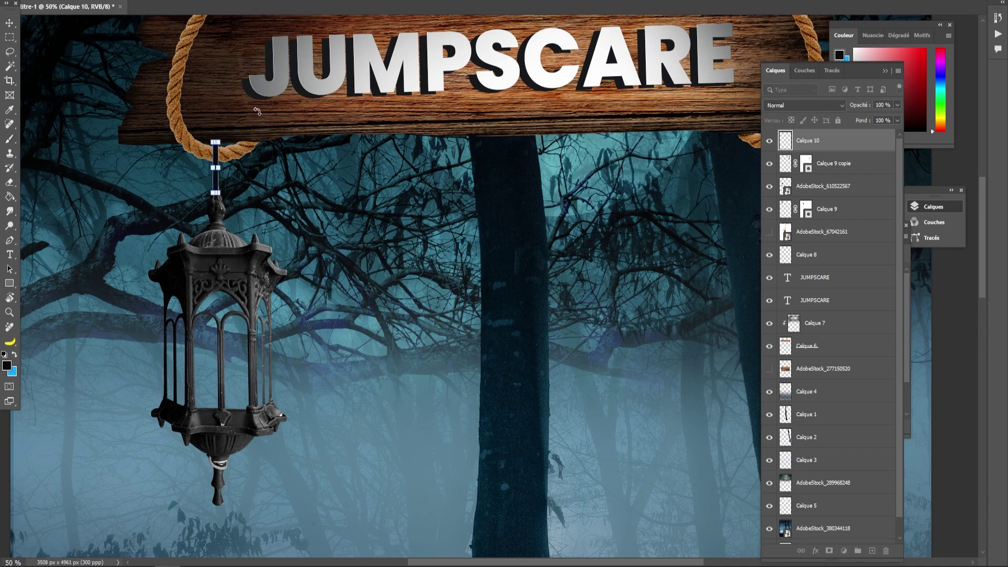
key(Return)
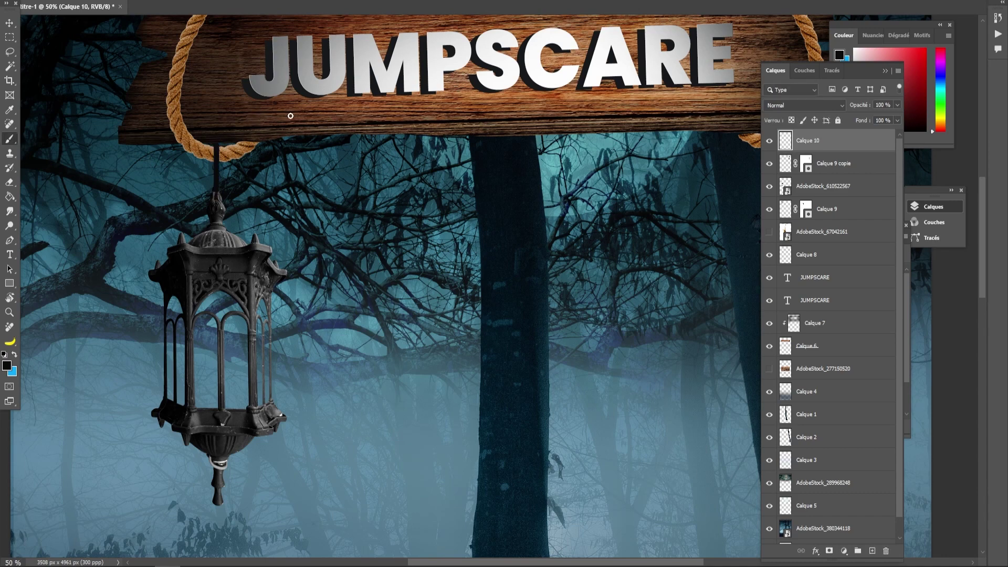
key(ctrl+minus)
key(ctrl+minus)
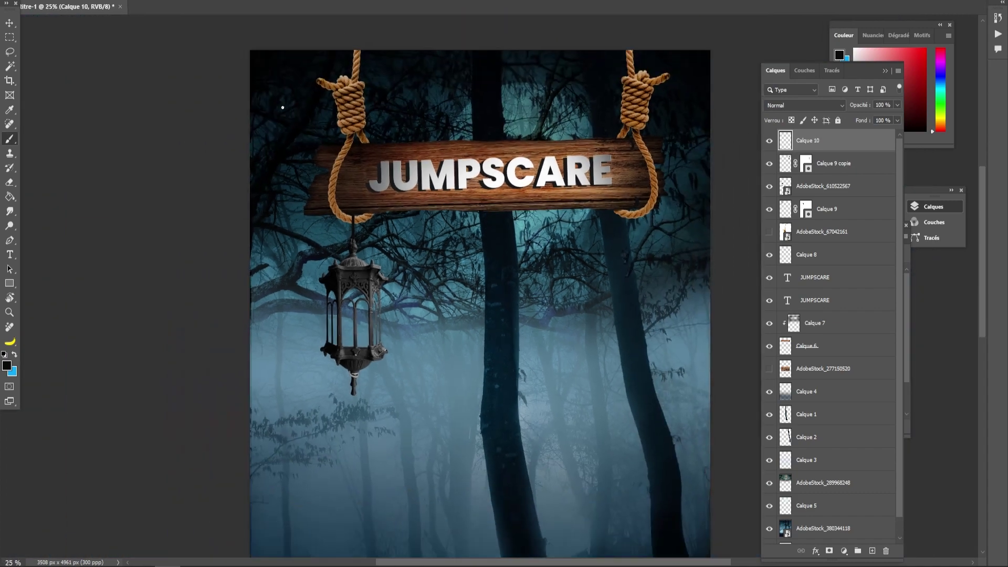
drag(438, 330, 349, 245)
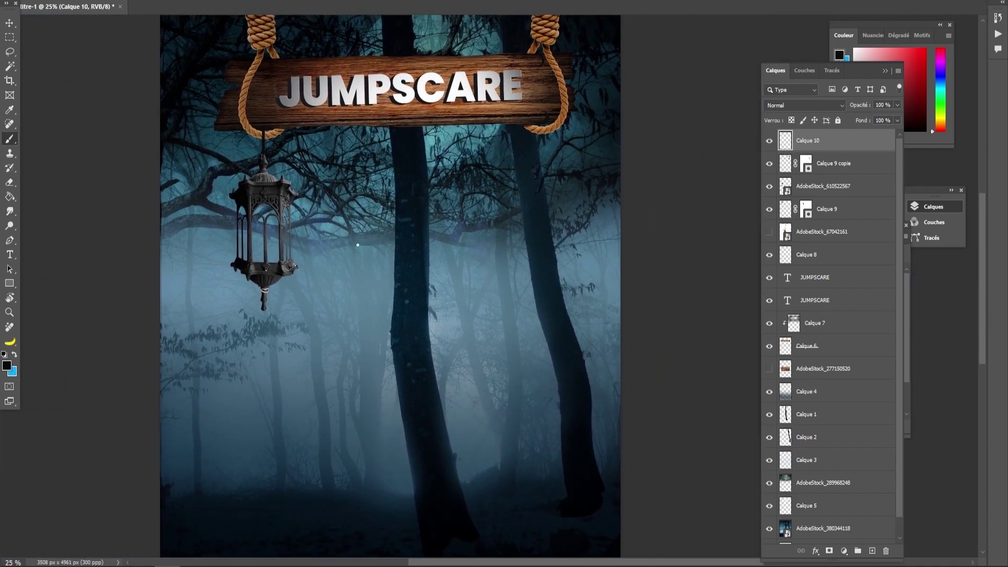
key(ctrl+plus)
key(ctrl+plus)
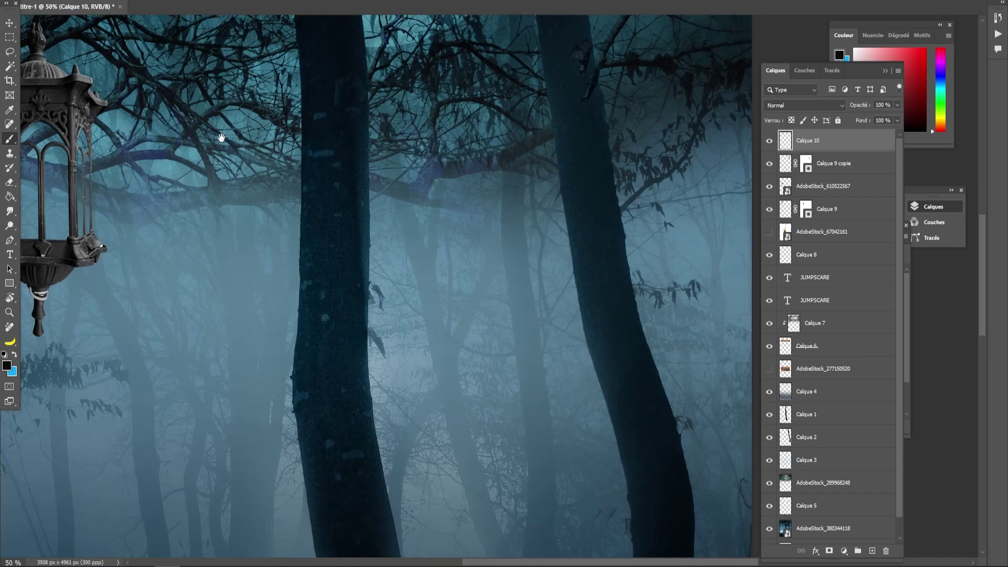
drag(233, 92, 368, 338)
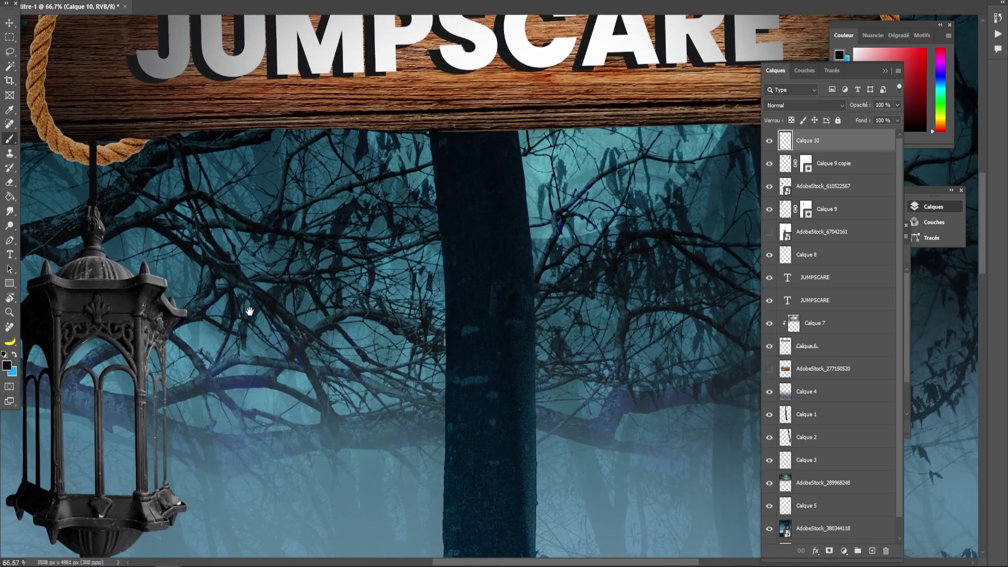
key(ctrl+plus)
- Lock Calque 10's transparency and paint a grey highlight down the rod's right side
right_click(220, 233)
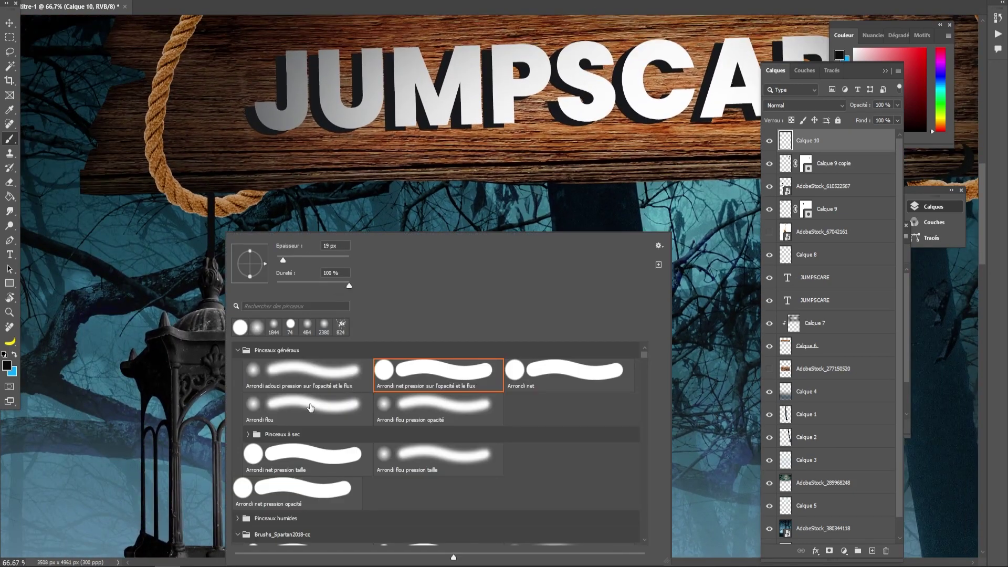
click(791, 120)
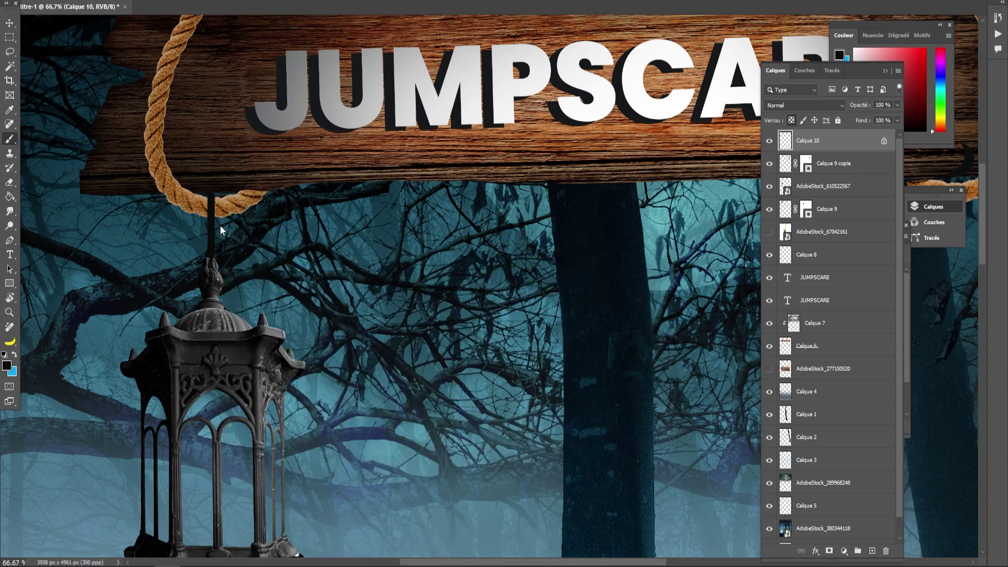
alt+click(222, 271)
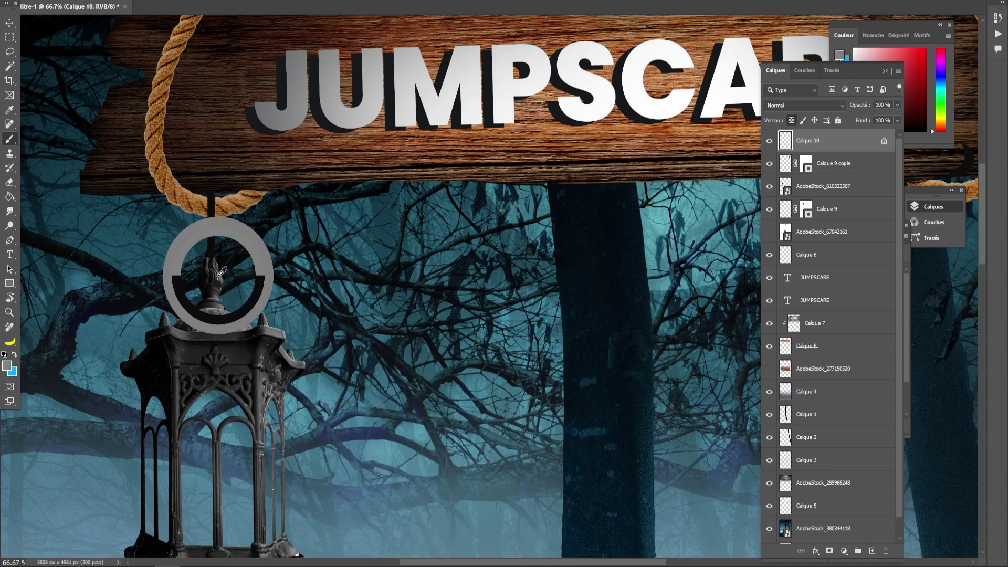
drag(219, 192, 221, 263)
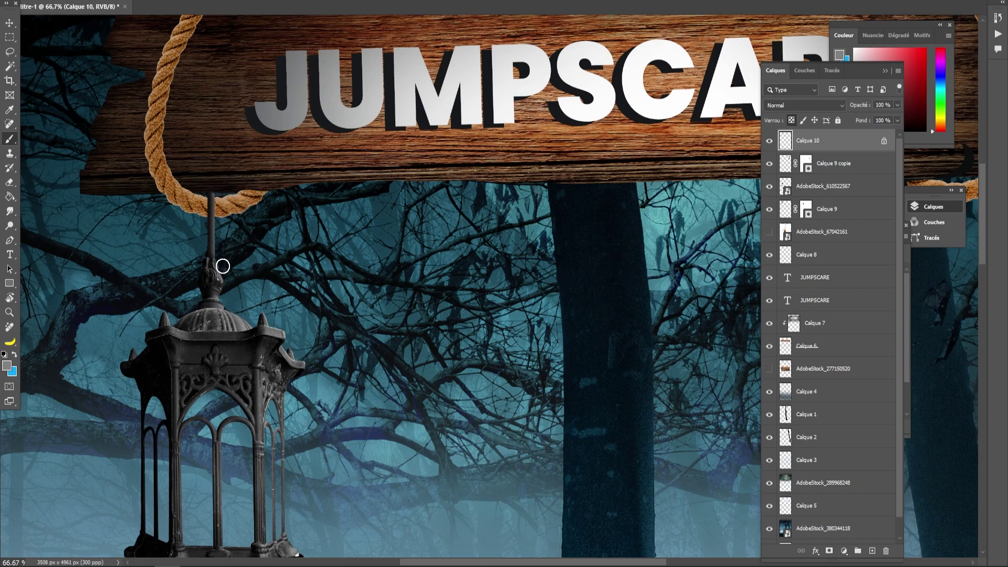
click(14, 25)
click(9, 37)
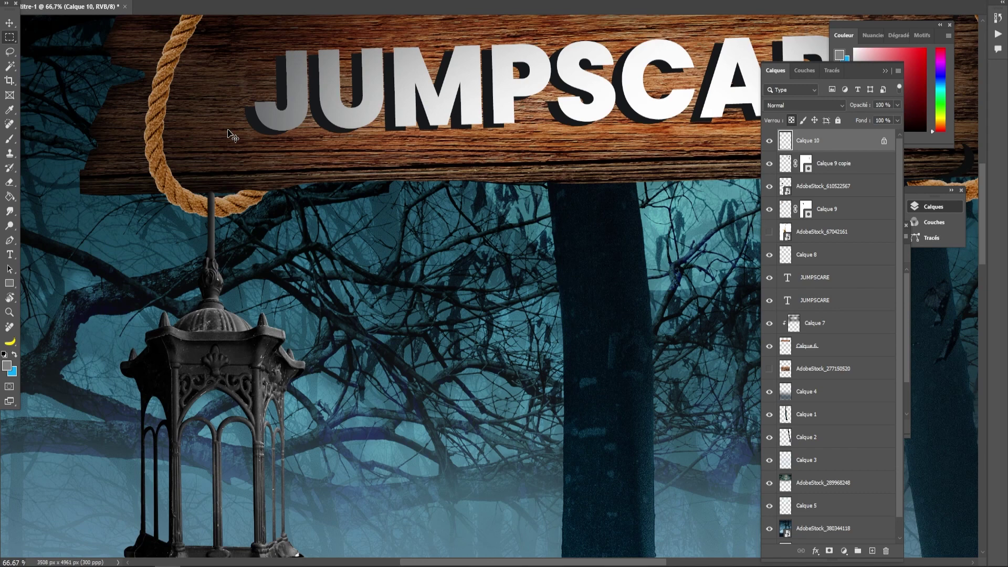
key(ctrl+minus)
key(ctrl+minus)
key(ctrl+minus)
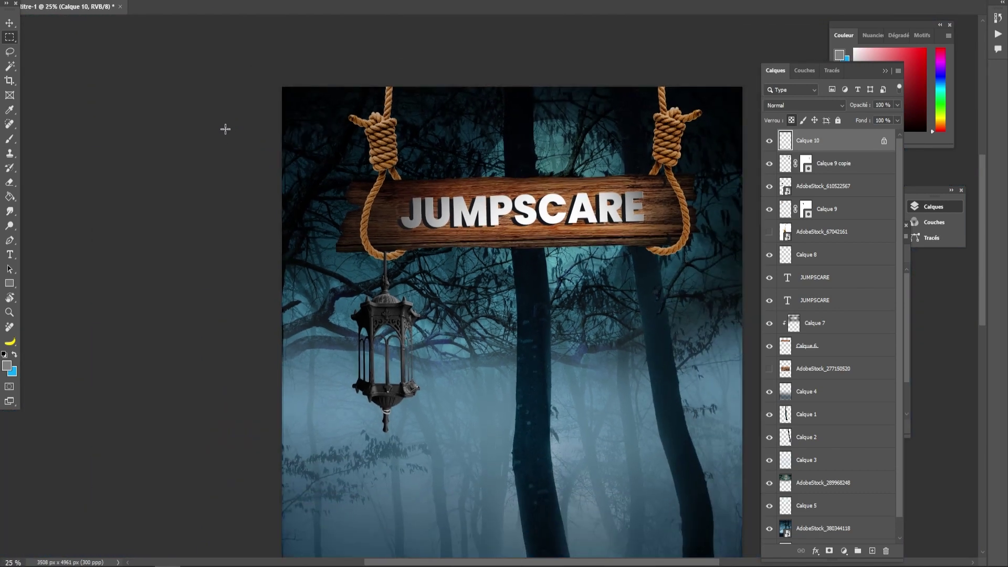
drag(495, 396, 371, 340)
- Place fire image AdobeStock_318103954 under the sign and set its blend mode to Eclaircir
key(ctrl+minus)
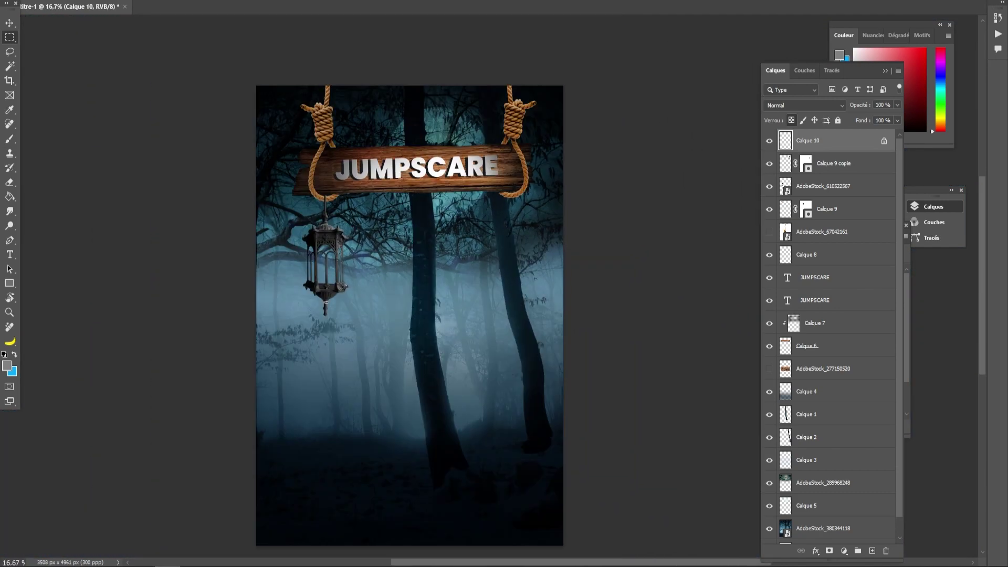
drag(289, 402, 395, 247)
drag(547, 135, 381, 353)
drag(337, 434, 359, 271)
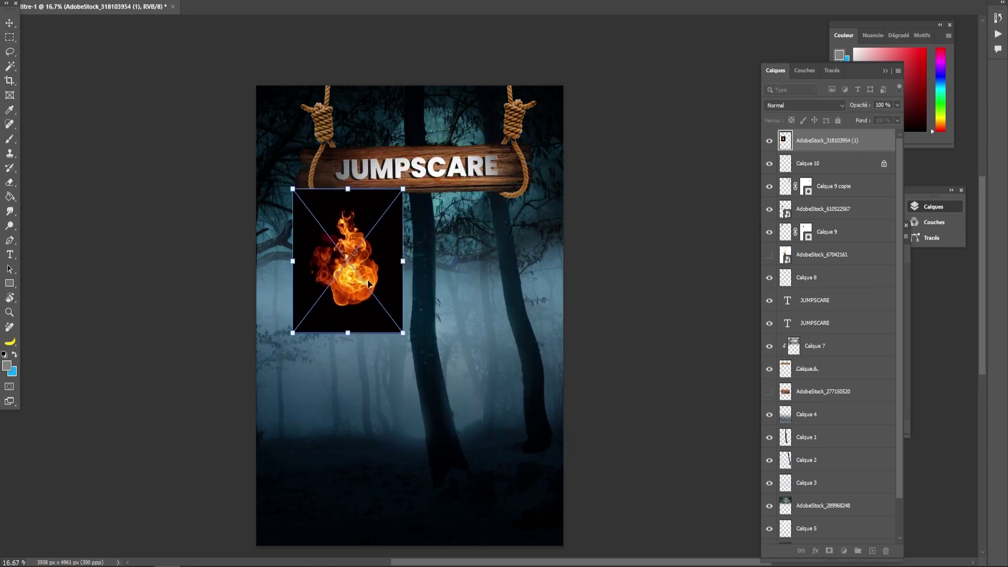
click(809, 104)
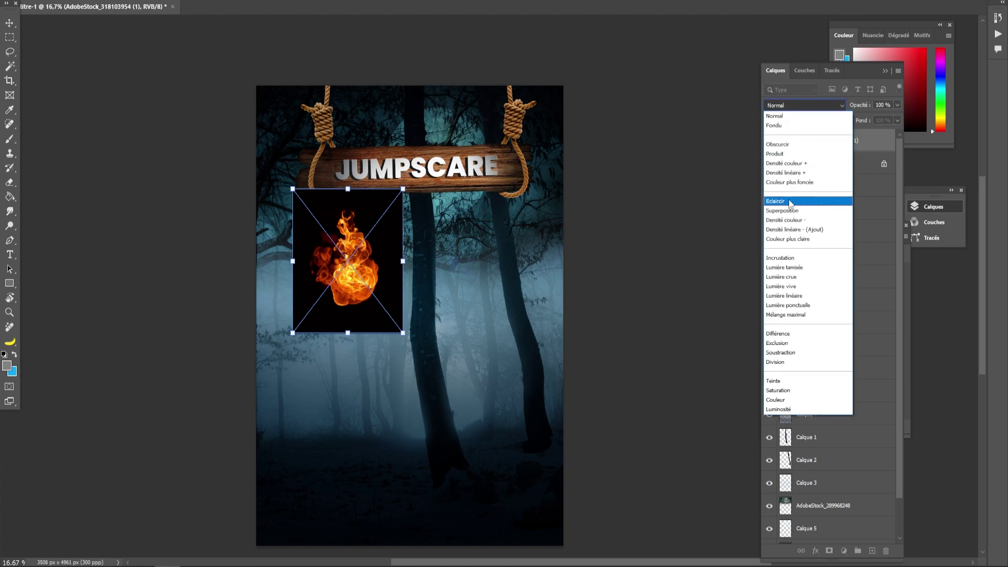
click(788, 202)
- Scale and position the flame so it fits inside the lantern body
drag(403, 188, 362, 242)
drag(330, 301, 326, 279)
drag(358, 219, 351, 229)
drag(328, 284, 331, 279)
key(Return)
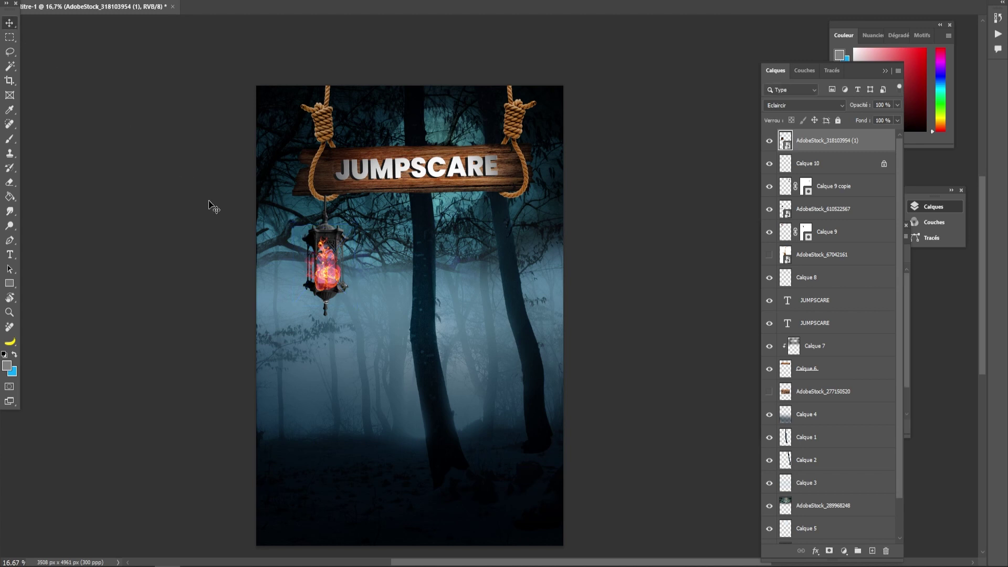
click(214, 218)
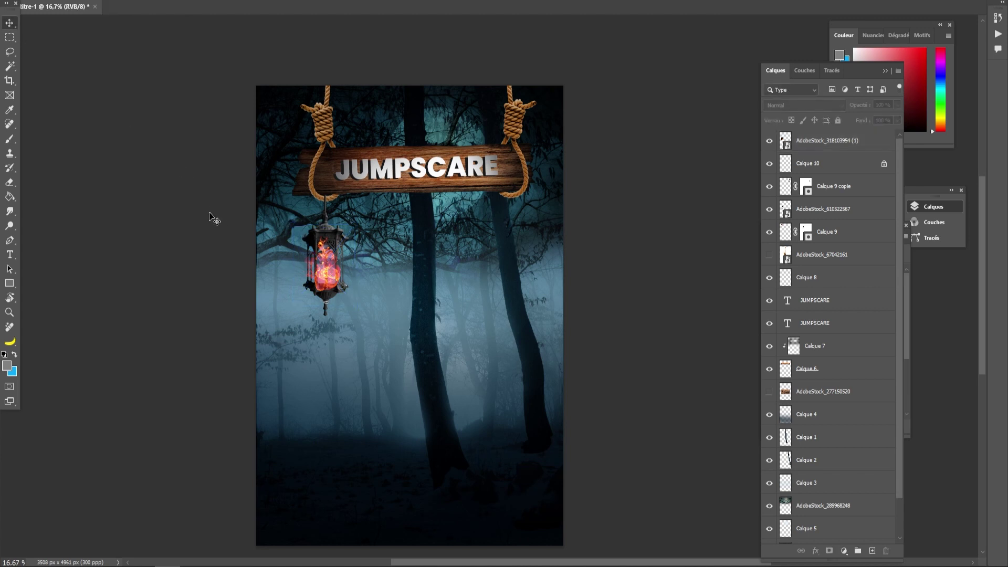
drag(324, 282, 323, 278)
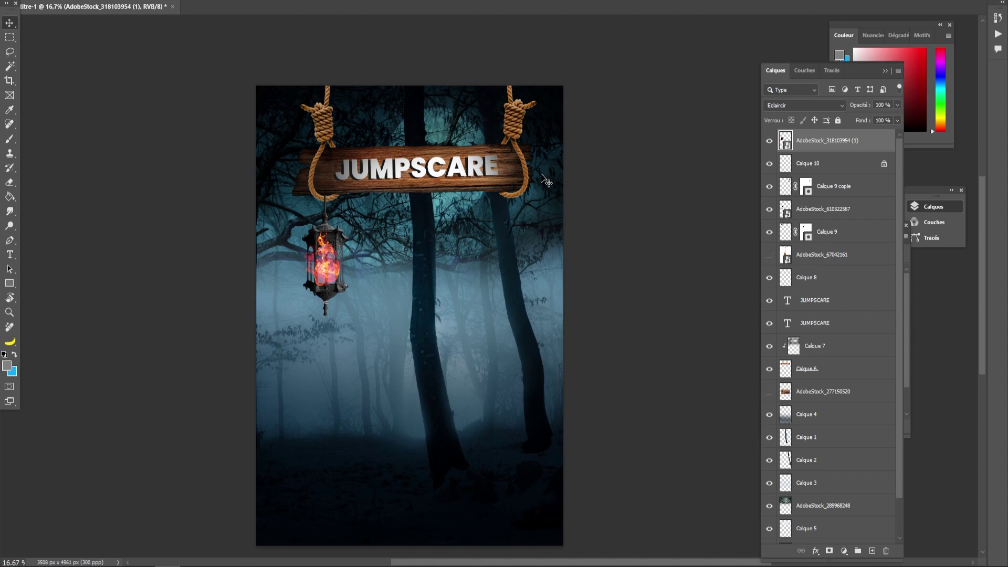
scroll(546, 181, up, 2)
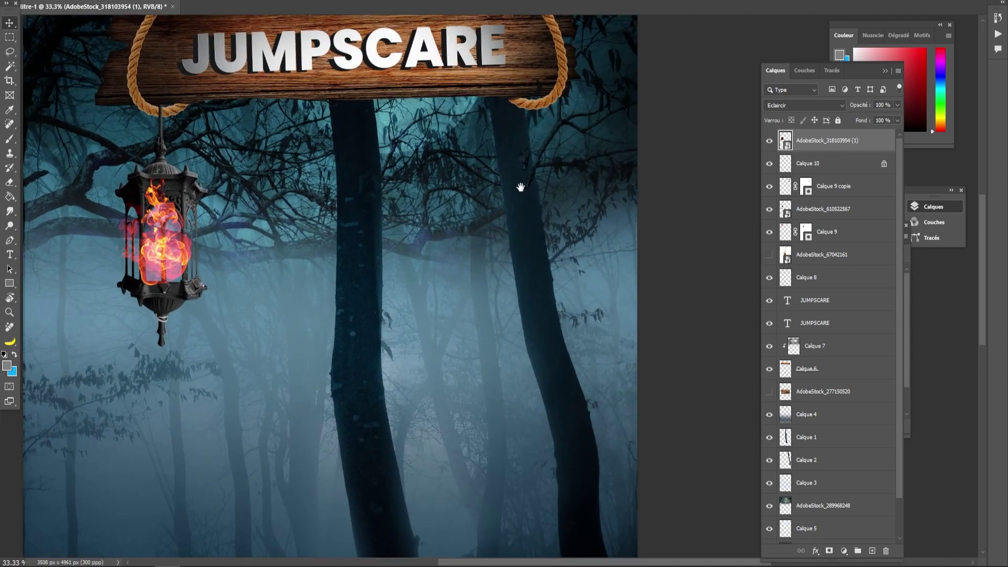
- Add a layer mask to the fire layer and set the brush colour to black
drag(363, 291, 448, 295)
click(10, 139)
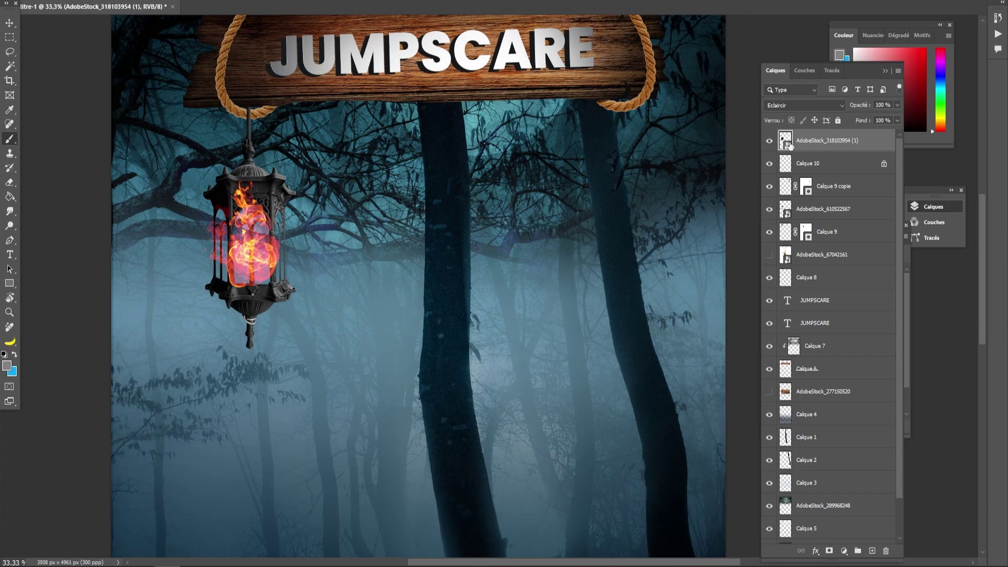
click(829, 550)
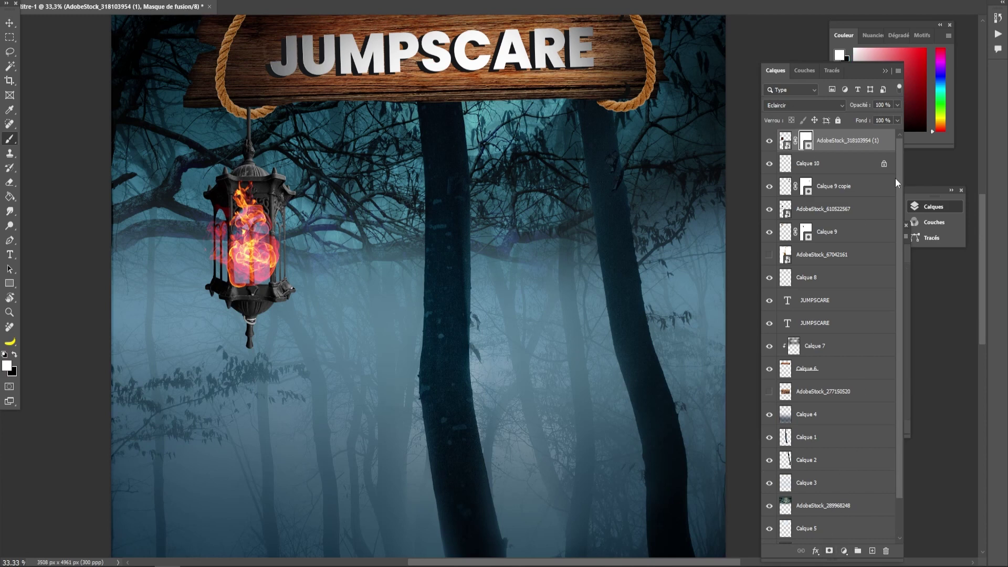
click(4, 371)
click(374, 462)
click(595, 318)
- Mask out the flames overflowing the lantern's top and left bars with a soft brush
mouse_move(235, 203)
mouse_down()
mouse_move(260, 201)
mouse_move(229, 197)
mouse_move(254, 180)
mouse_up()
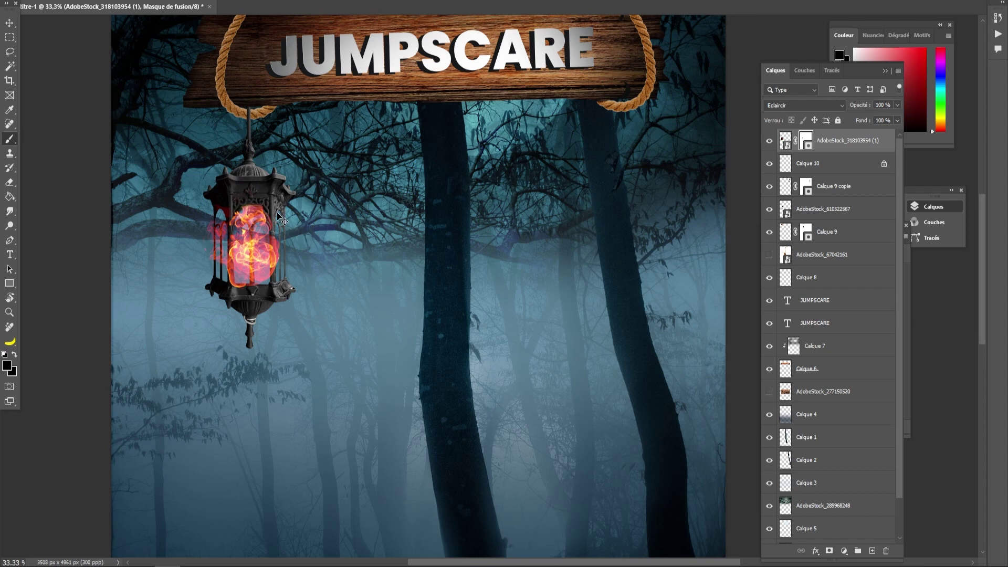
key(ctrl+z)
mouse_move(257, 191)
mouse_down()
mouse_move(238, 202)
mouse_move(236, 190)
mouse_up()
alt+right_click(221, 253)
drag(214, 224, 221, 276)
key(ctrl+z)
alt+right_click(213, 250)
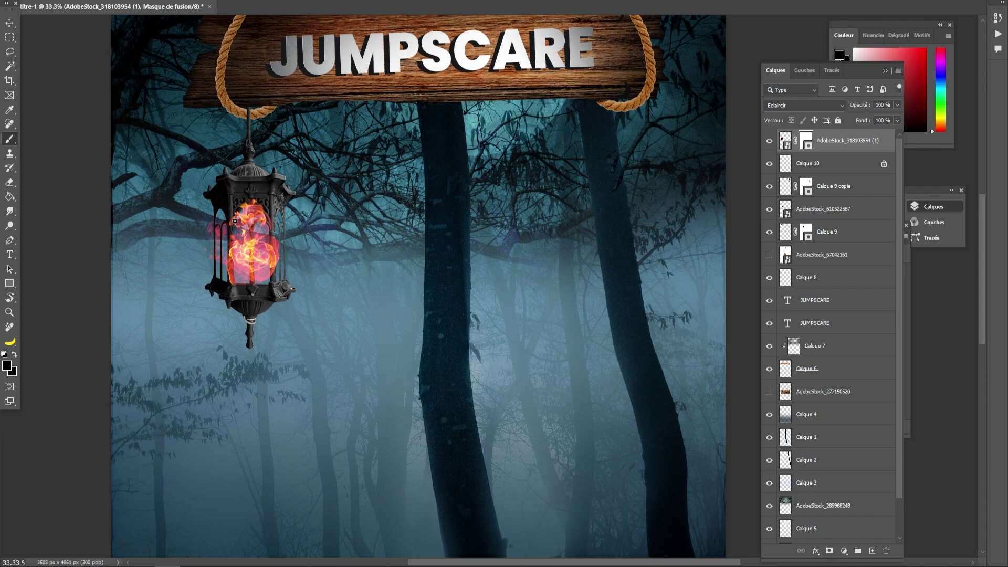
- Mask the flame off both lantern pillars, zoom out, and drag the hooded figure photo into the poster
drag(229, 262, 226, 300)
drag(272, 218, 273, 305)
key(ctrl+minus)
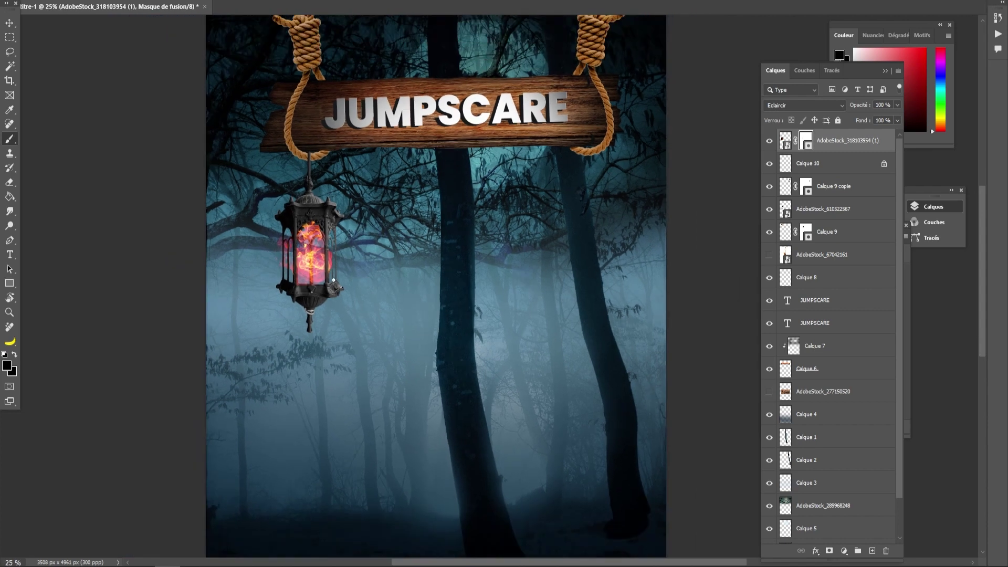
key(ctrl+minus)
drag(4, 441, 378, 349)
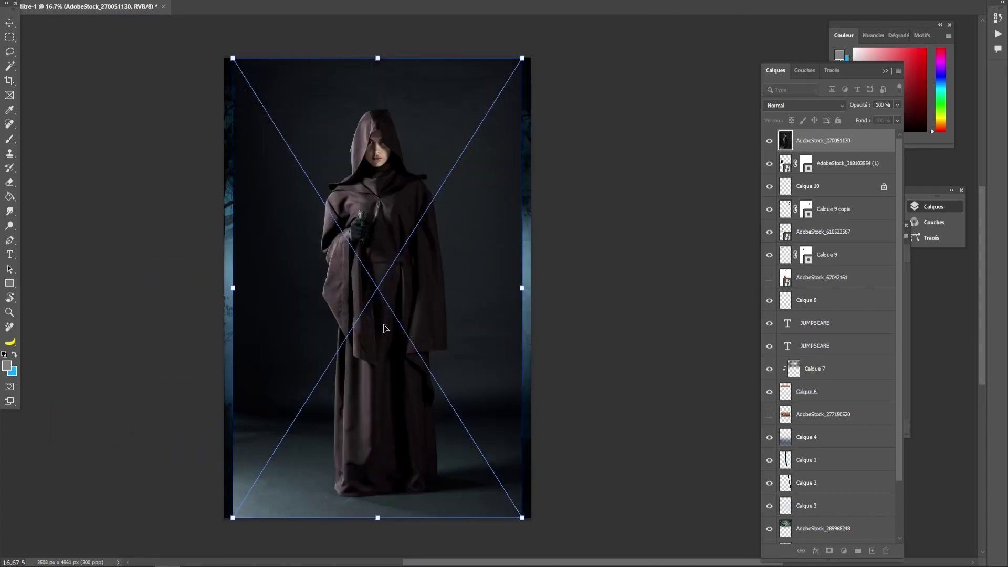
- Place the figure photo, copy the Object Selection of the hooded figure to a new layer, and hide the original photo
key(l)
key(Return)
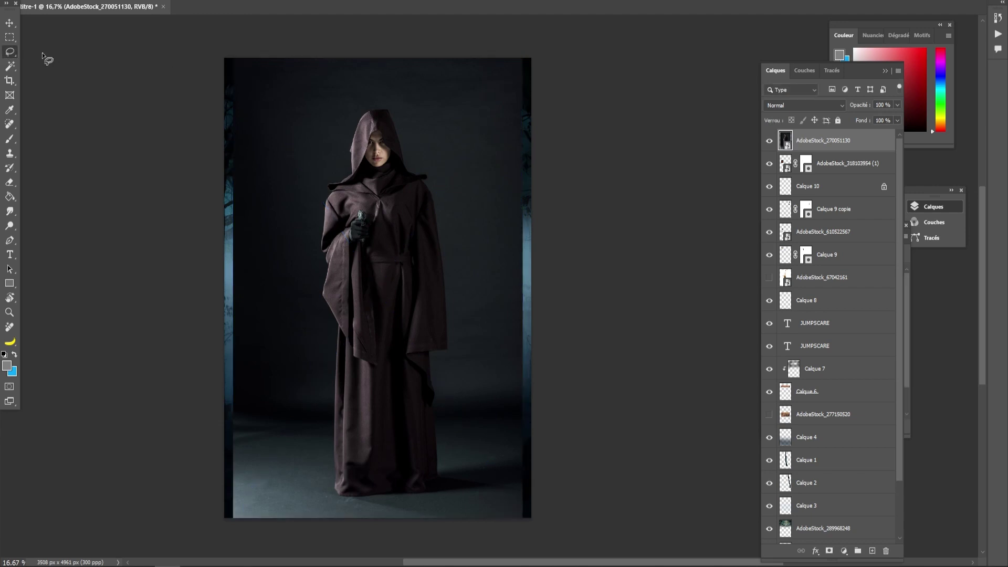
right_click(10, 66)
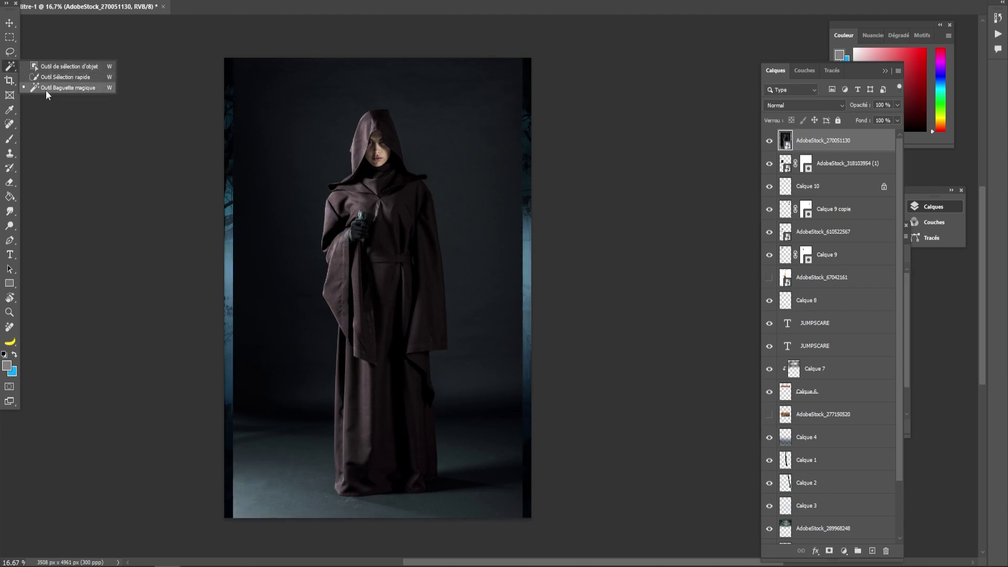
click(50, 67)
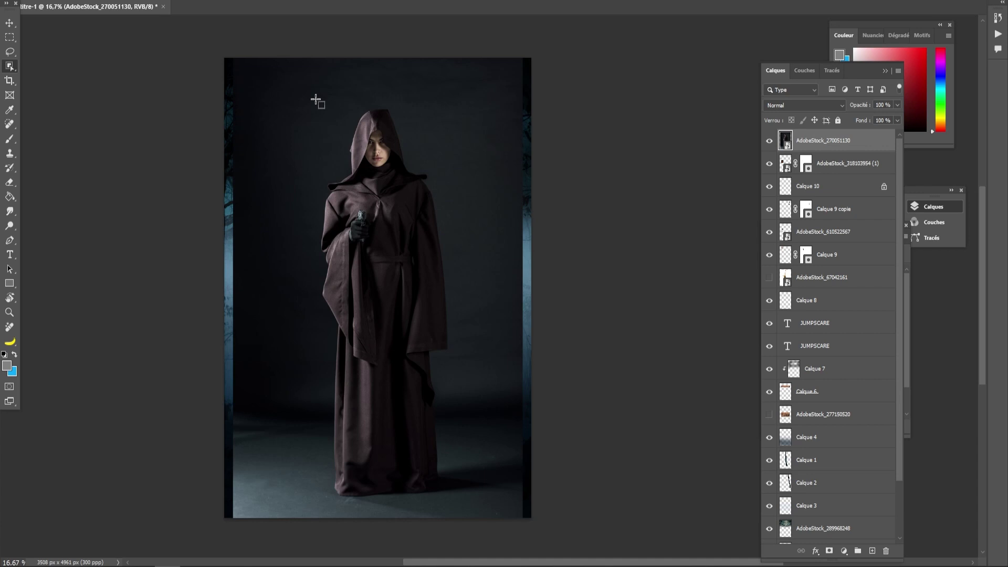
drag(316, 99, 451, 500)
key(ctrl+j)
click(769, 163)
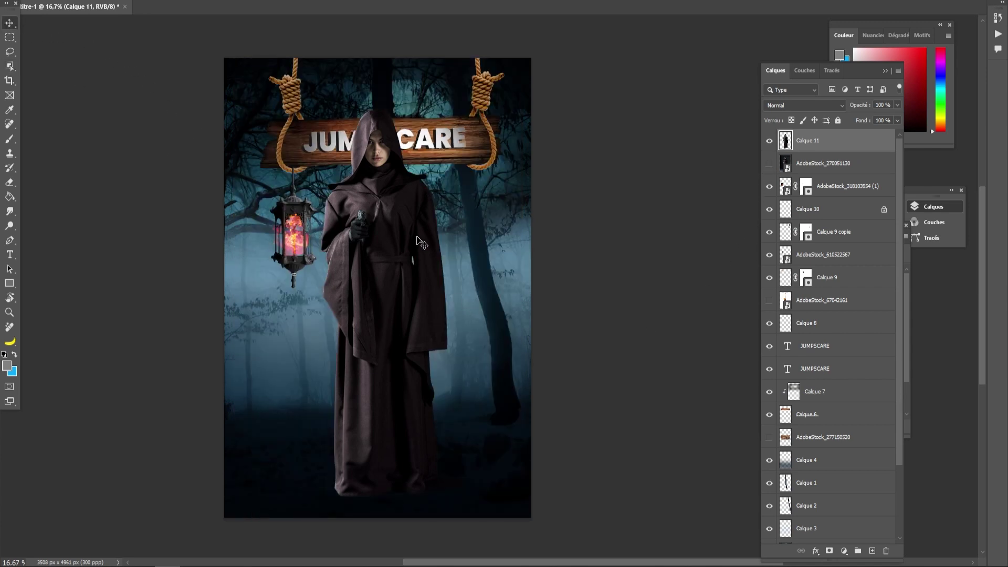
- Shrink the figure from its top edge and nudge it right, under the JUMPSCARE sign
key(ctrl+t)
drag(392, 109, 398, 142)
drag(377, 267, 391, 266)
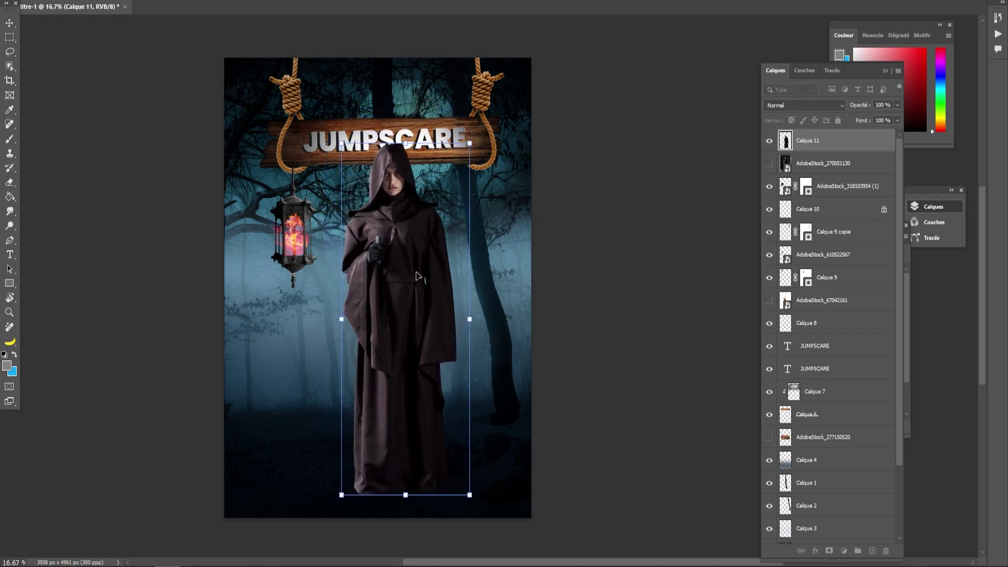
click(12, 25)
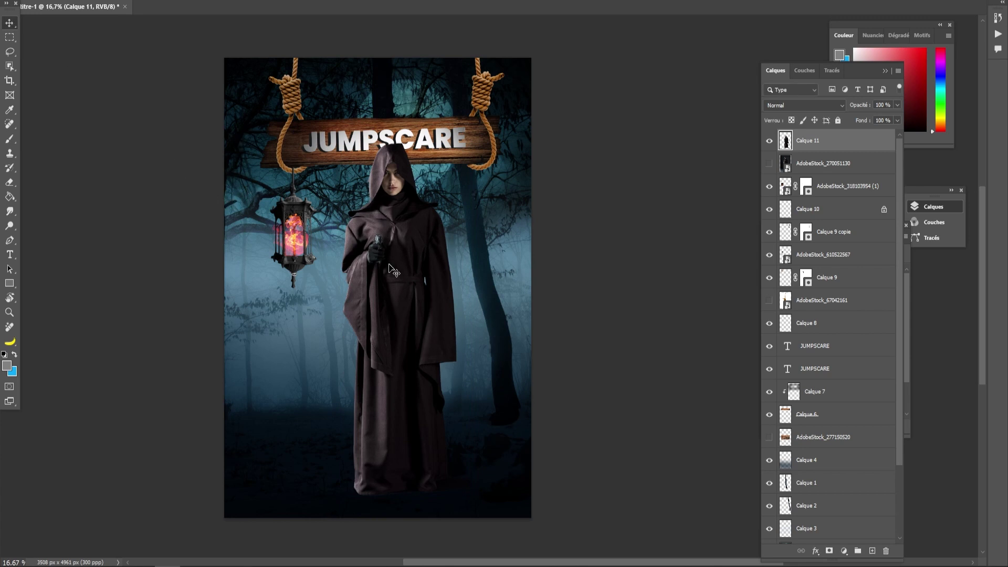
drag(396, 285, 405, 284)
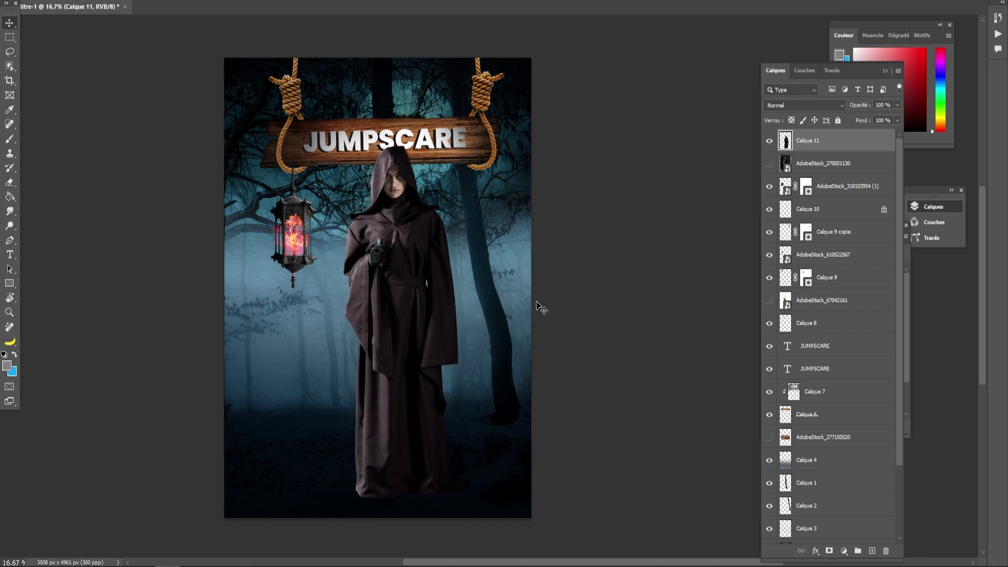
click(84, 1)
mouse_move(89, 3)
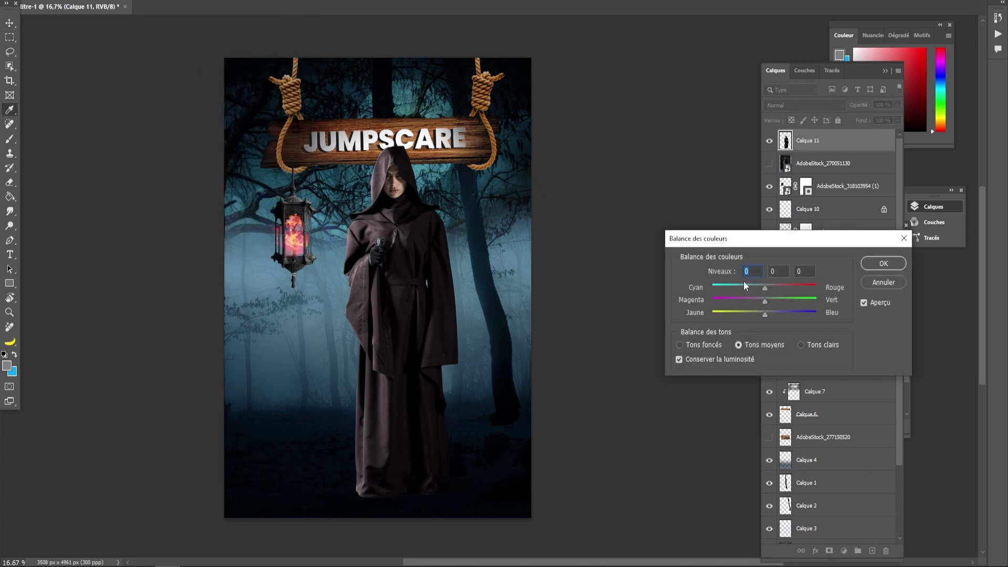
- Shift the figure's midtones, shadows and highlights toward cyan and blue with Color Balance
mouse_move(764, 290)
mouse_down()
mouse_move(770, 316)
mouse_move(761, 302)
mouse_up()
click(693, 346)
mouse_move(764, 287)
mouse_down()
mouse_move(766, 315)
mouse_move(763, 302)
mouse_up()
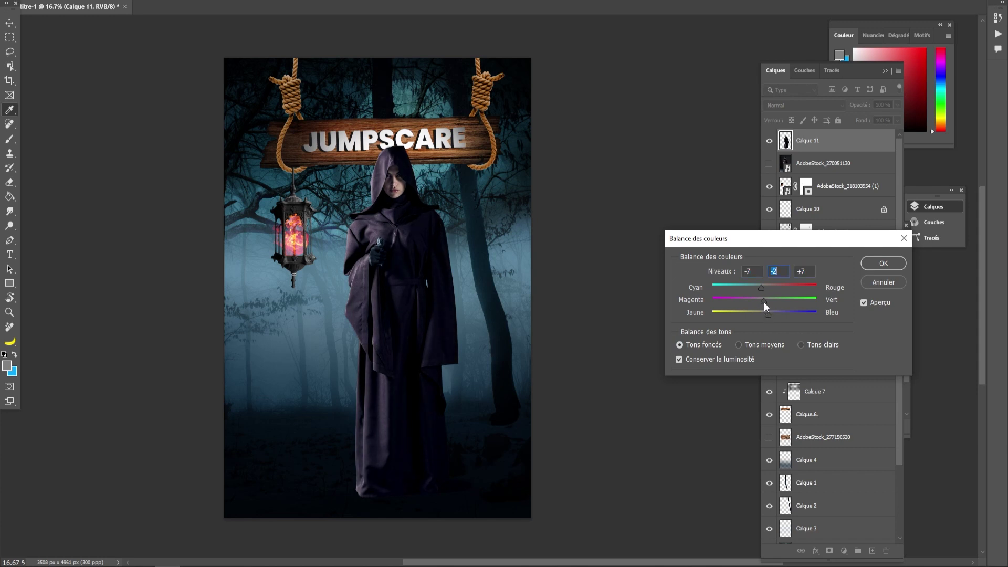
click(800, 345)
drag(765, 288, 775, 315)
click(884, 263)
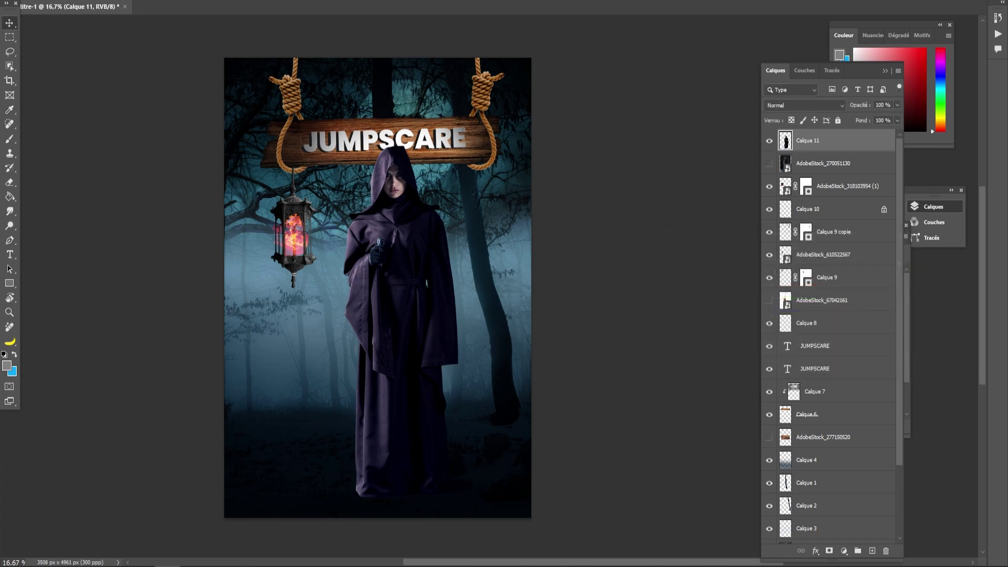
- Apply a two-point Curves adjustment slightly darkening the figure's shadows and upper tones
click(96, 0)
mouse_move(76, 0)
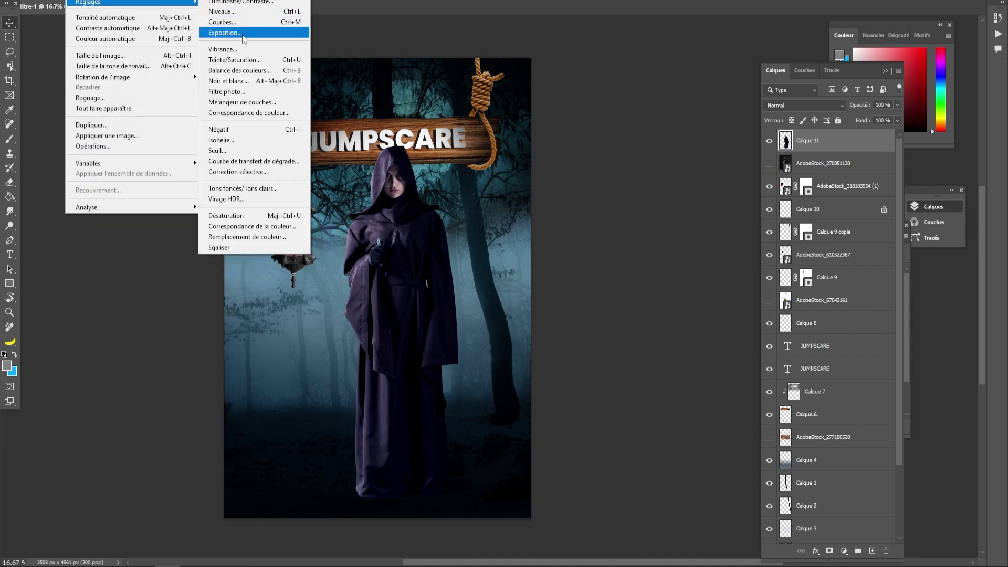
click(232, 23)
drag(673, 278, 672, 283)
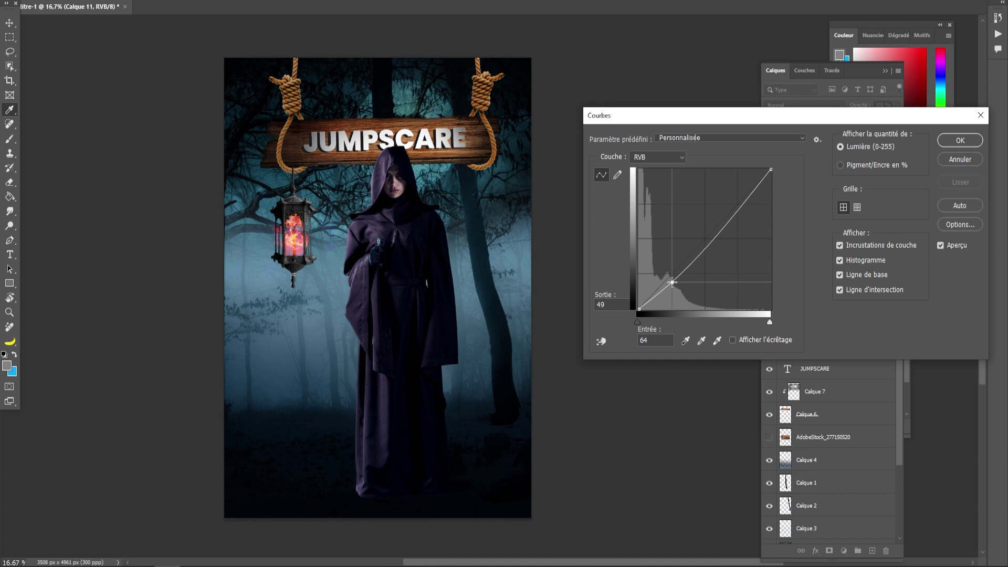
drag(741, 207, 741, 205)
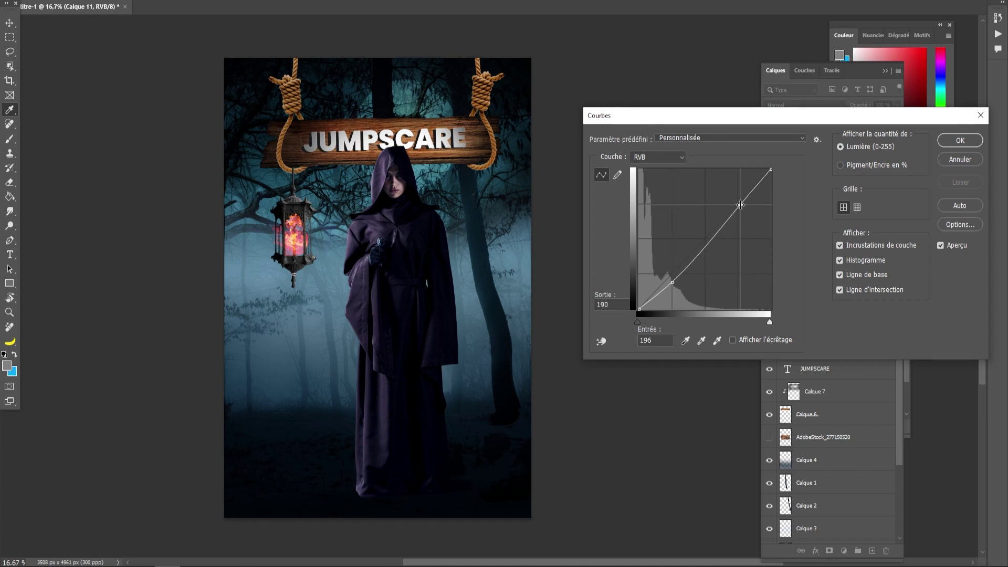
click(945, 141)
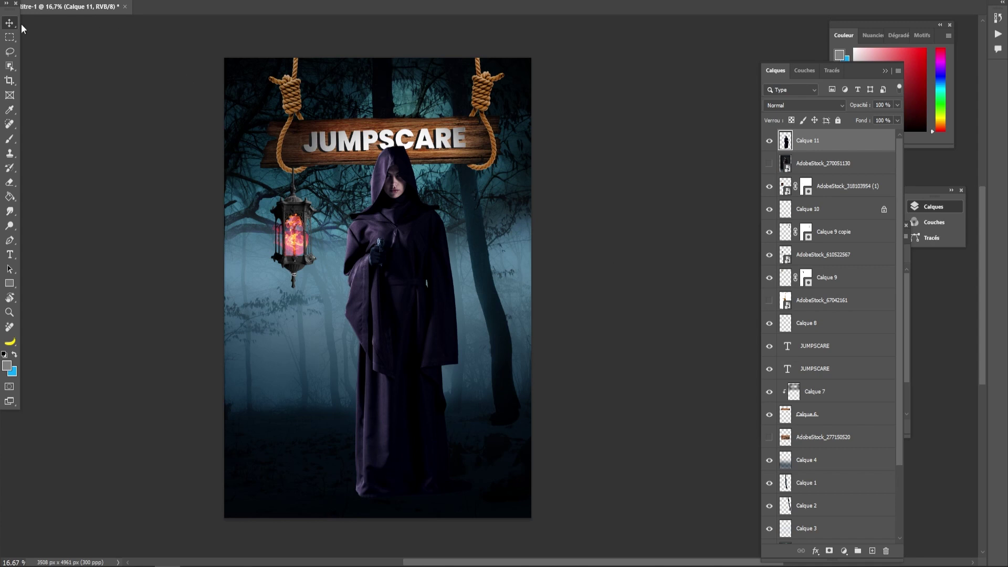
- Move the figure right, then scale it down and set it lower so the hood clears the sign
drag(394, 277, 430, 328)
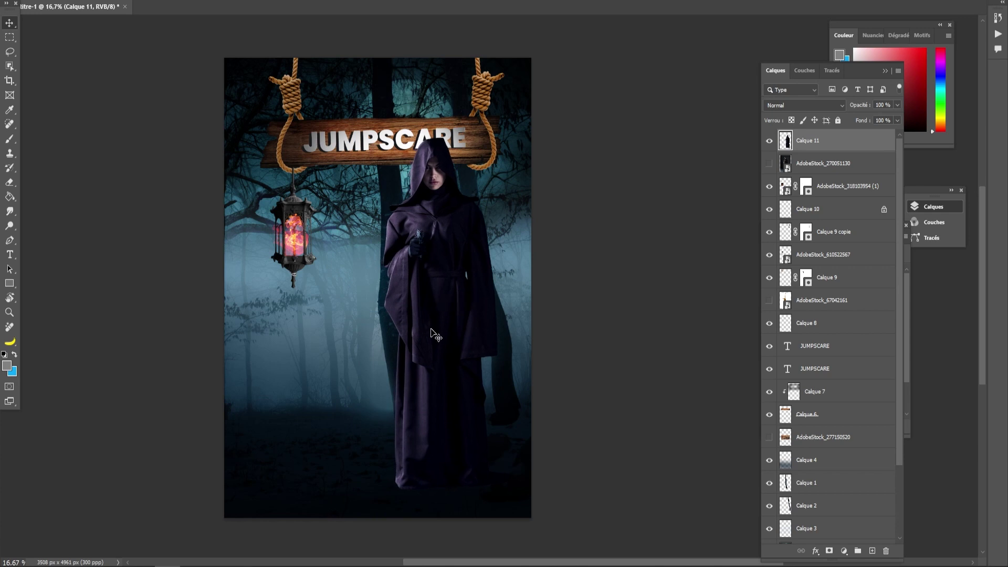
key(ctrl+t)
drag(511, 138, 496, 186)
drag(428, 316, 442, 323)
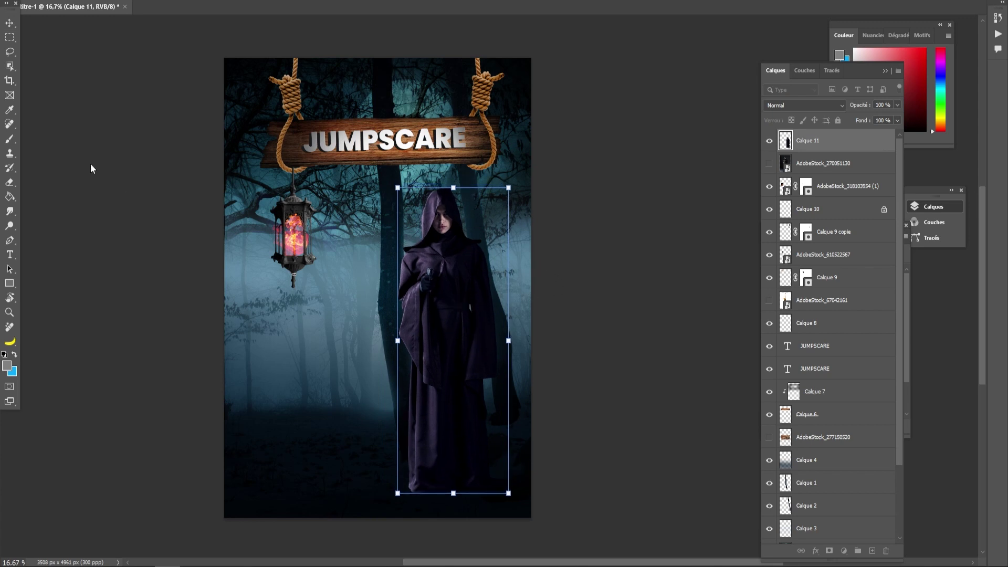
drag(454, 187, 454, 209)
drag(451, 262, 455, 267)
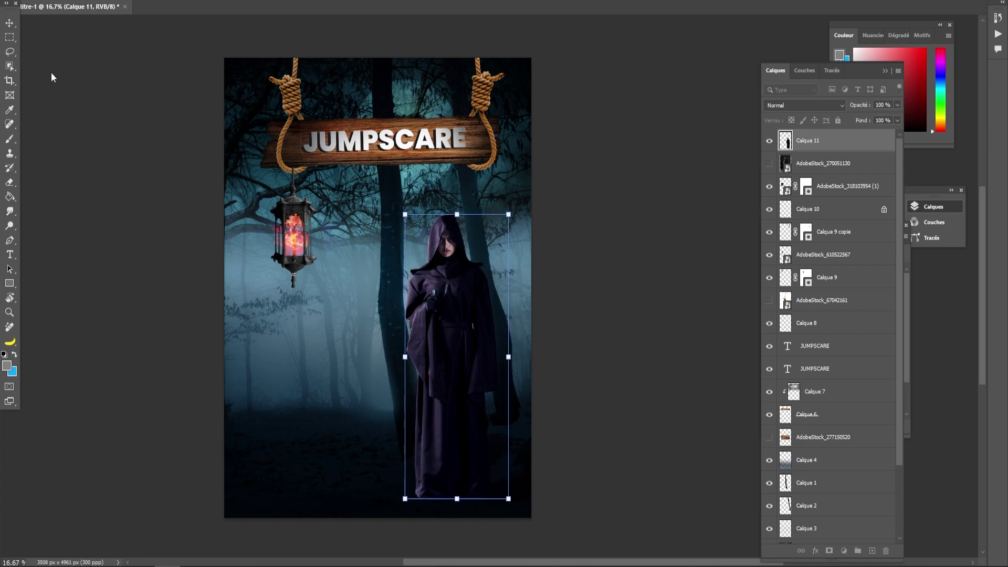
click(9, 23)
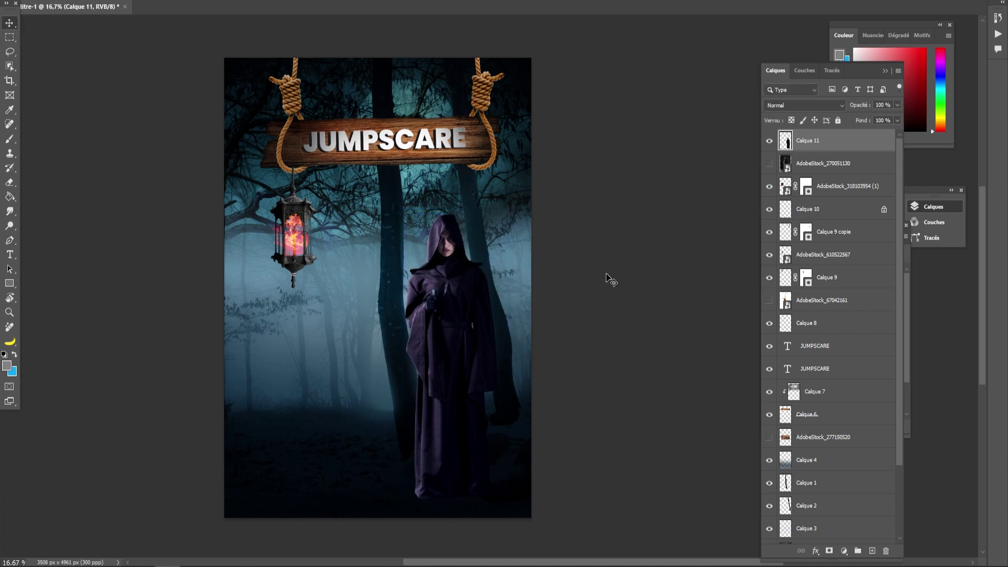
- Apply Hue/Saturation to the hooded figure with Saturation -9 and Lightness -29
click(75, 0)
mouse_move(89, 2)
click(237, 60)
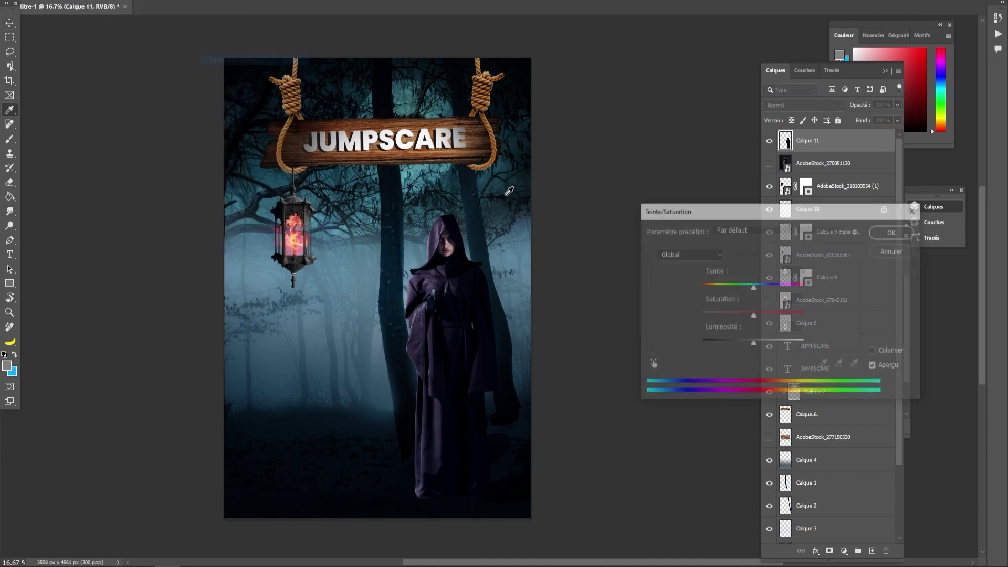
click(750, 314)
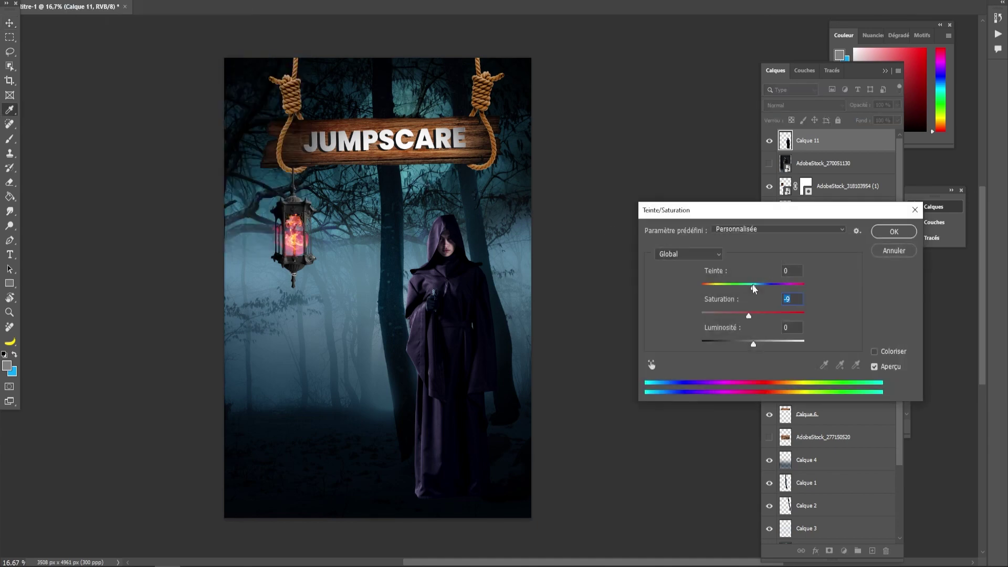
drag(749, 343, 739, 342)
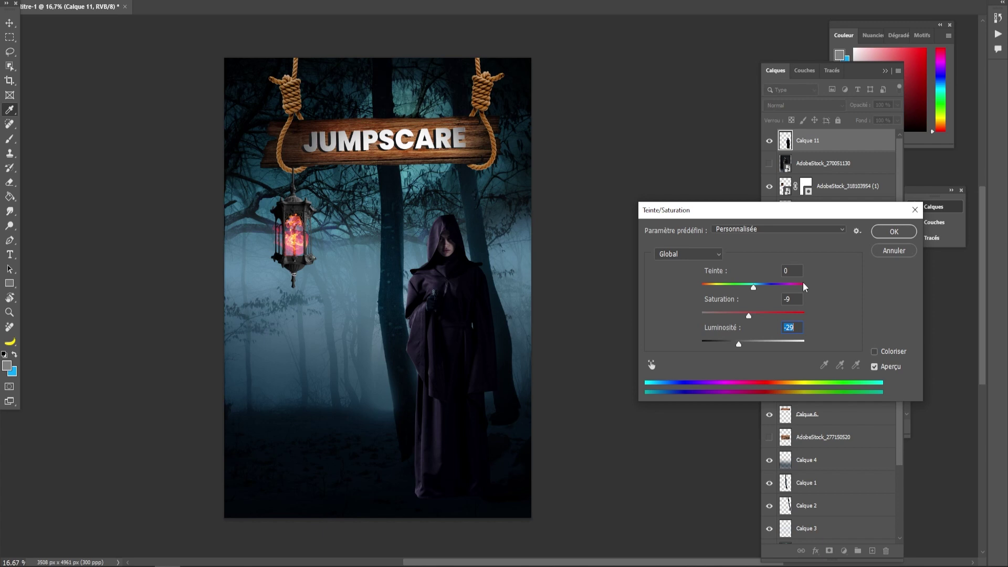
click(886, 234)
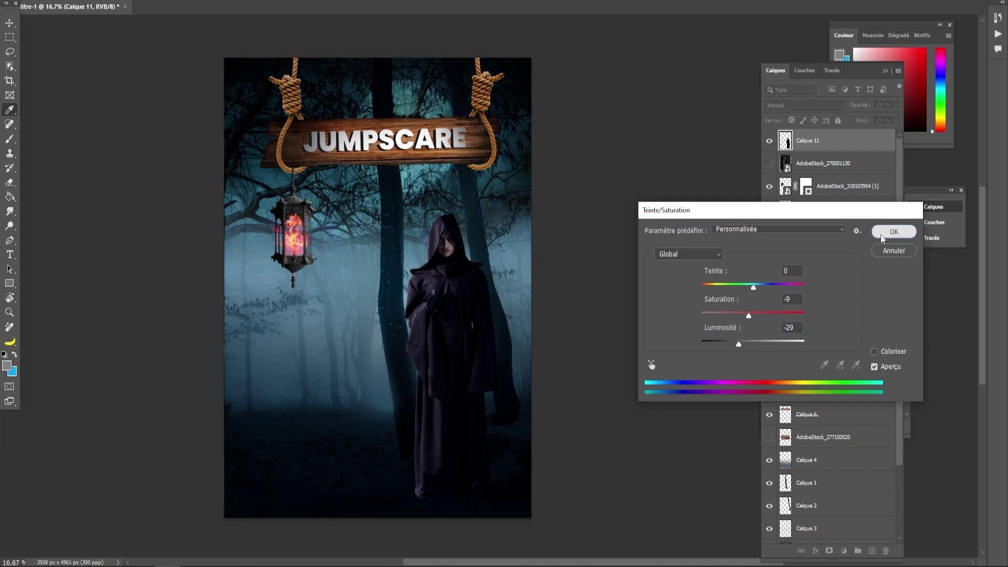
- Paint a dark teal shadow over the figure's face on a new Calque 12 layer set to Produit (Multiply)
key(b)
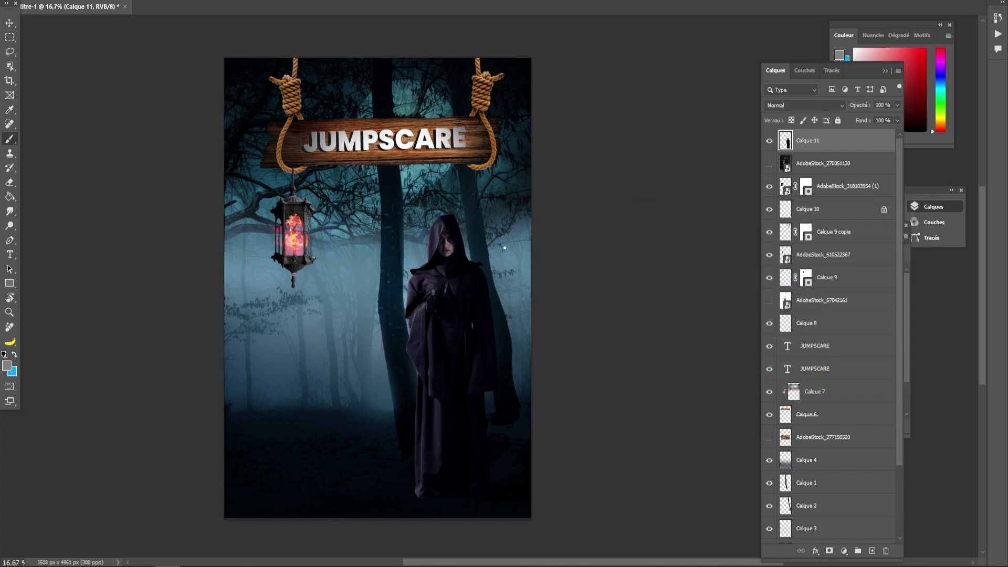
key(ctrl+shift+alt+n)
drag(433, 261, 445, 259)
click(9, 365)
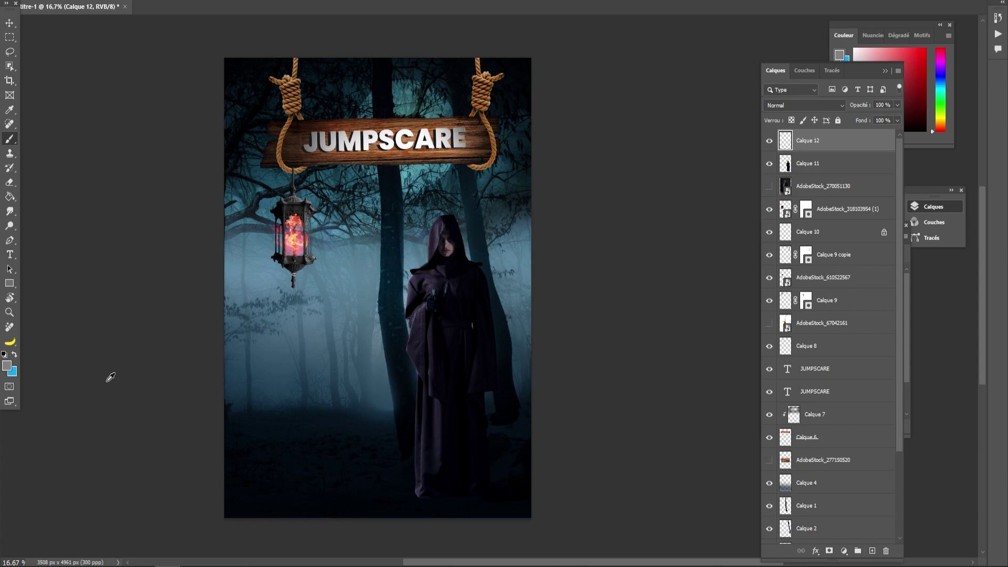
alt+click(342, 406)
alt+click(355, 415)
drag(444, 245, 448, 250)
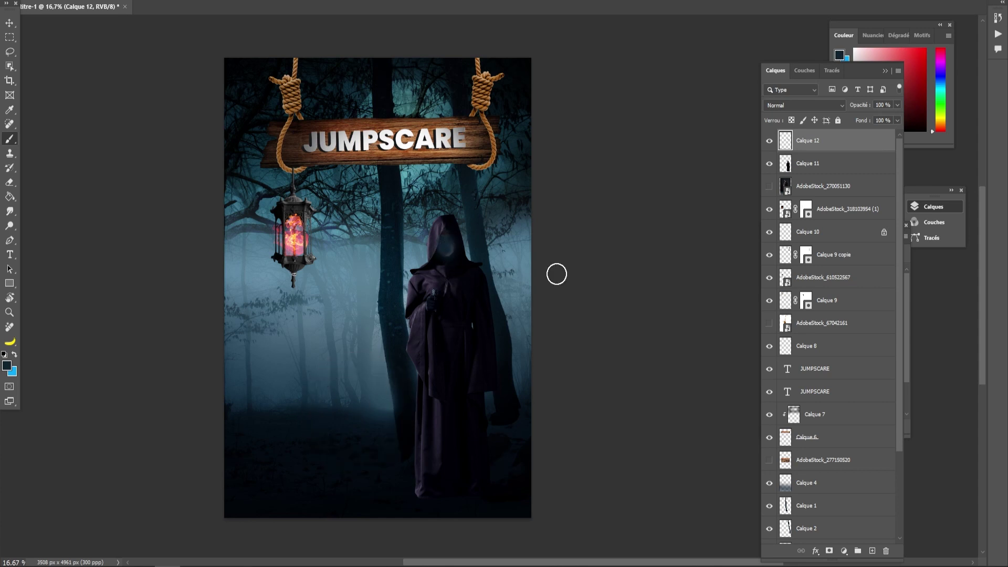
click(795, 105)
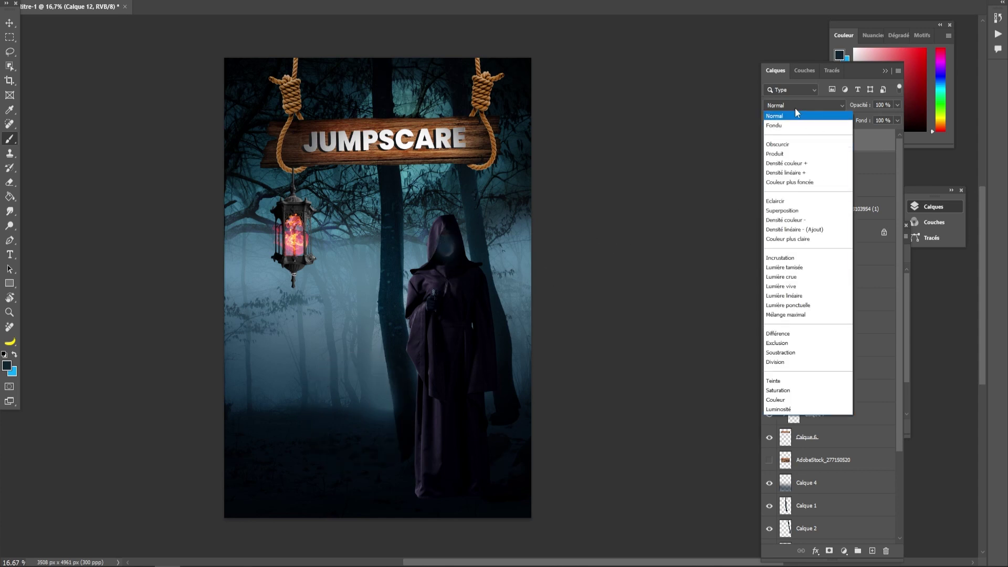
click(783, 154)
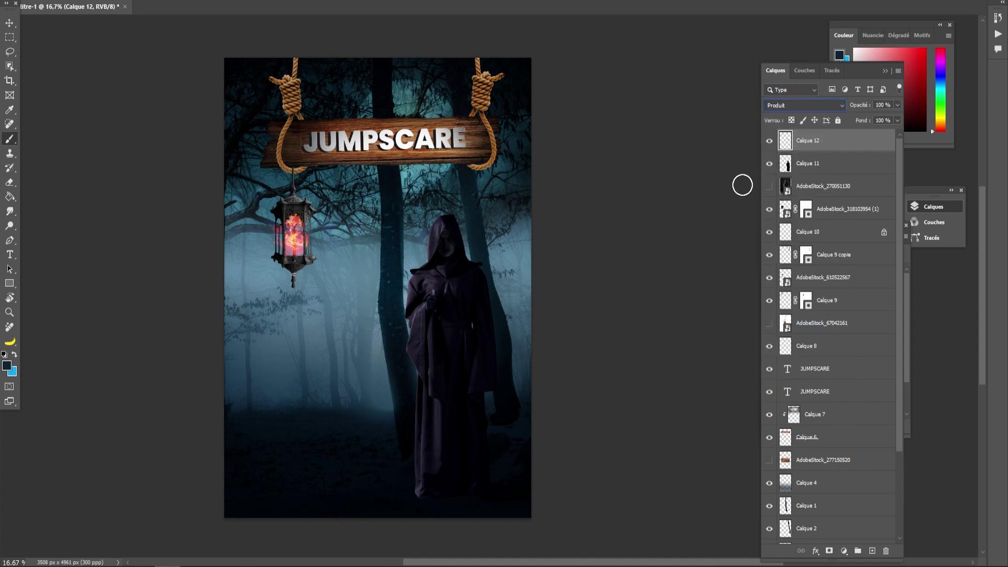
- Move the Calque 12 patch over the figure's head and enlarge it with Free Transform
click(10, 23)
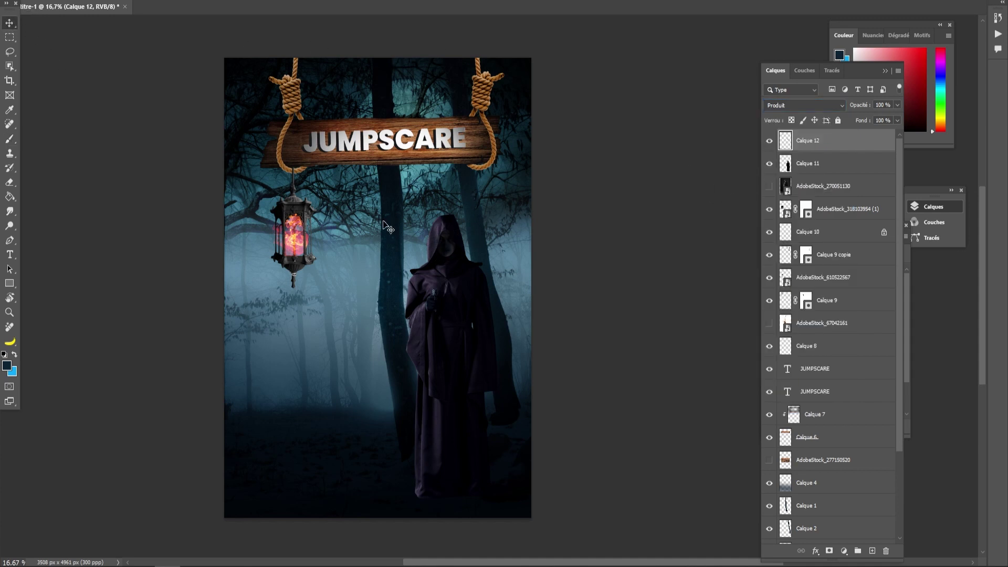
drag(443, 250, 446, 252)
click(9, 52)
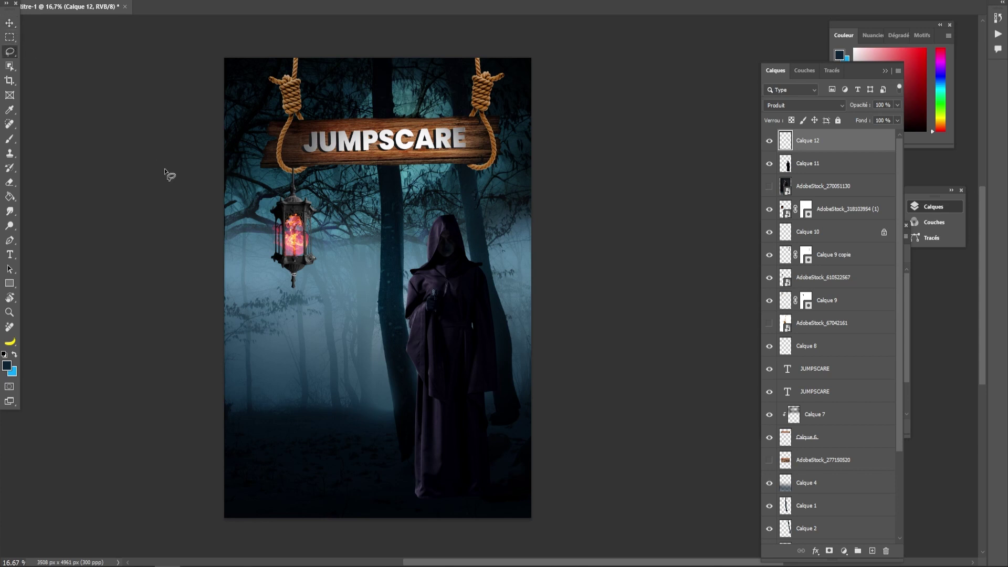
key(ctrl+t)
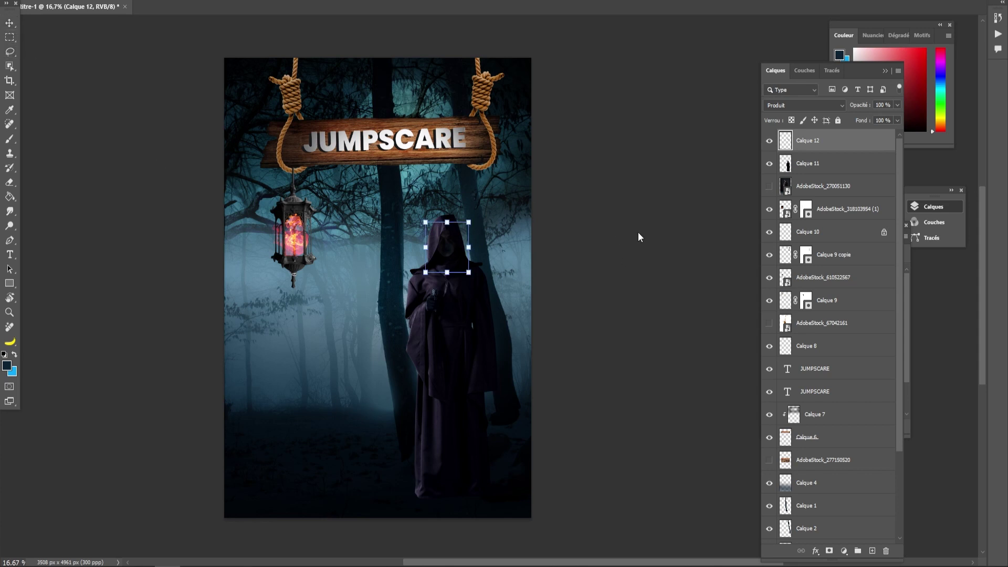
mouse_move(468, 271)
mouse_down()
mouse_move(491, 273)
mouse_move(480, 284)
mouse_move(470, 268)
mouse_up()
key(l)
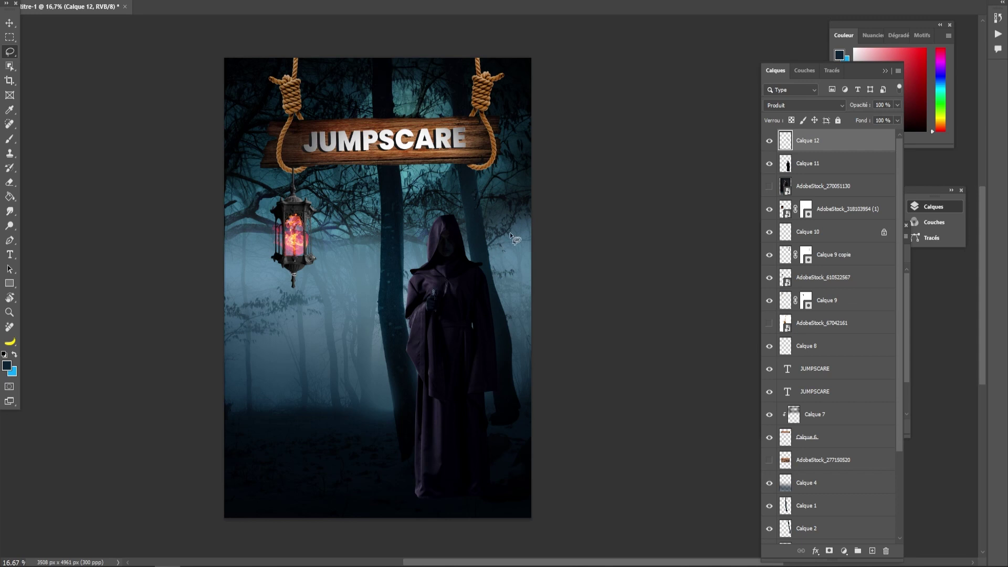
- Place the armored figure stock image, copy it onto its own layer, and hide the black backdrop
drag(0, 462, 318, 379)
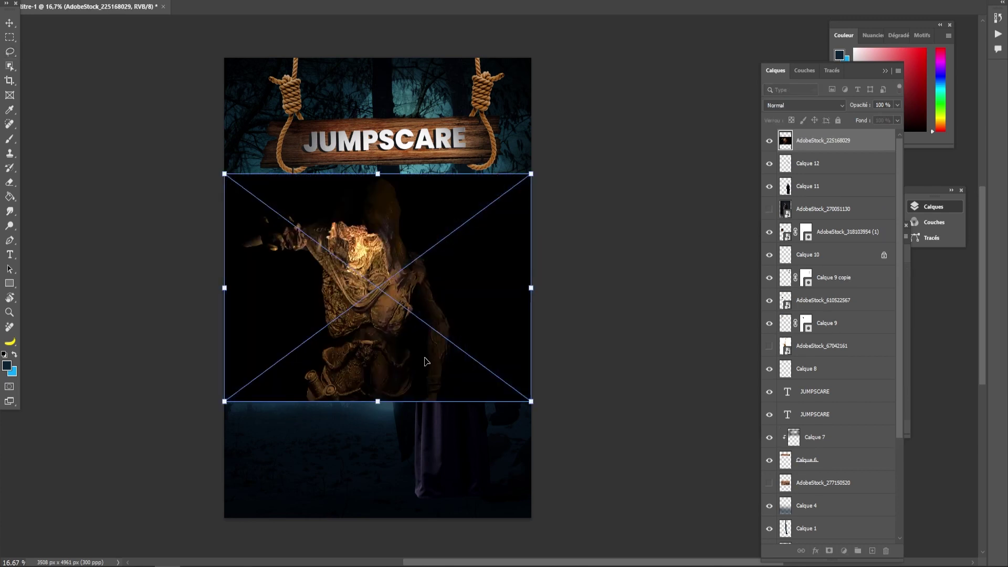
click(8, 68)
drag(242, 176, 464, 407)
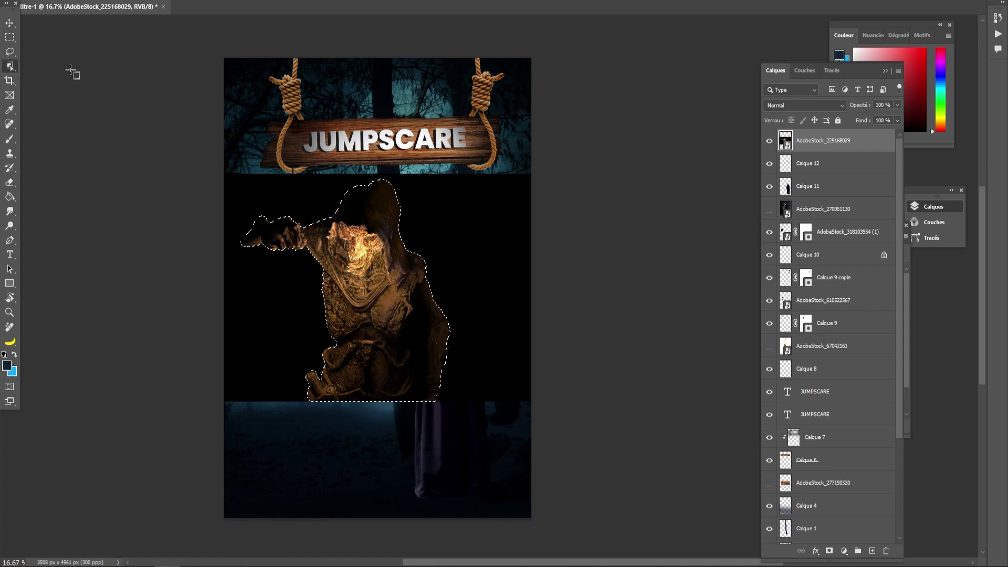
key(ctrl+j)
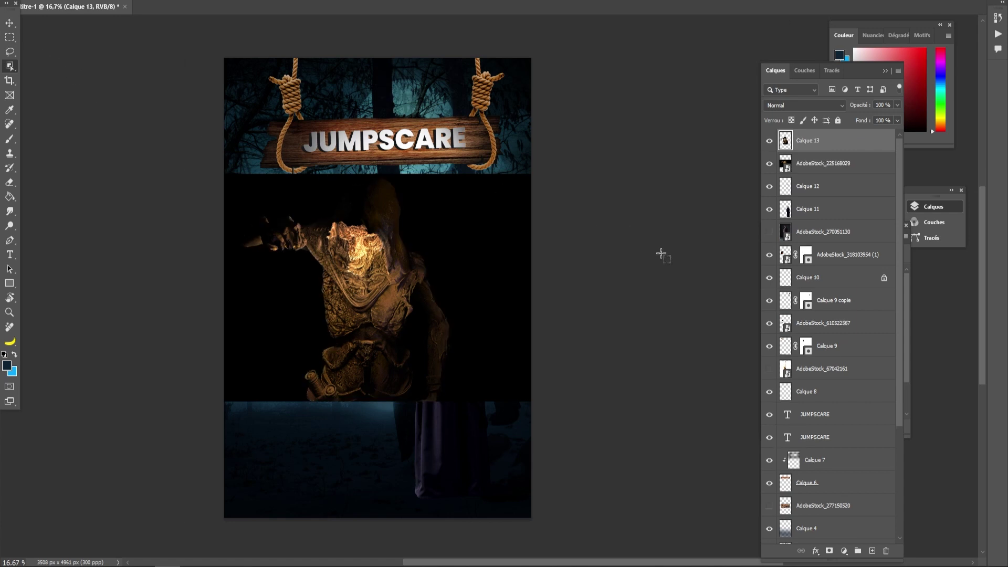
click(770, 163)
- Try positioning the armored figure, then delete it and place the Celtic cross stock image instead
click(10, 23)
drag(319, 304, 454, 328)
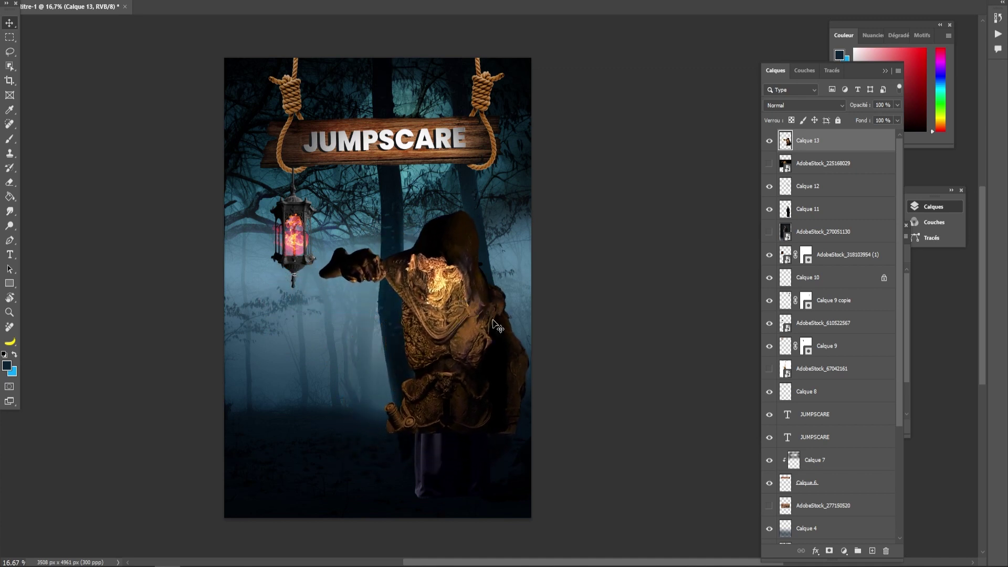
drag(463, 322, 469, 405)
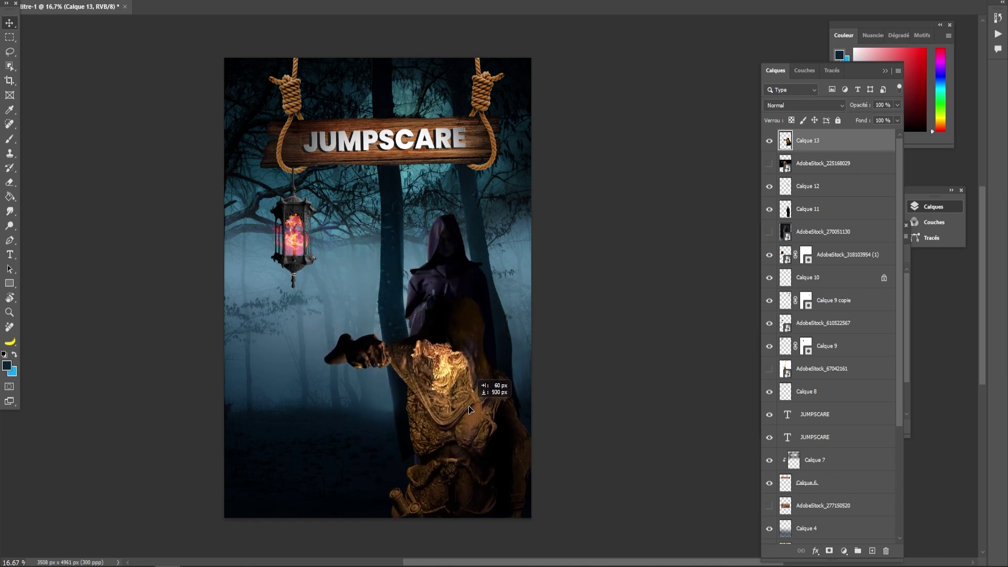
click(769, 141)
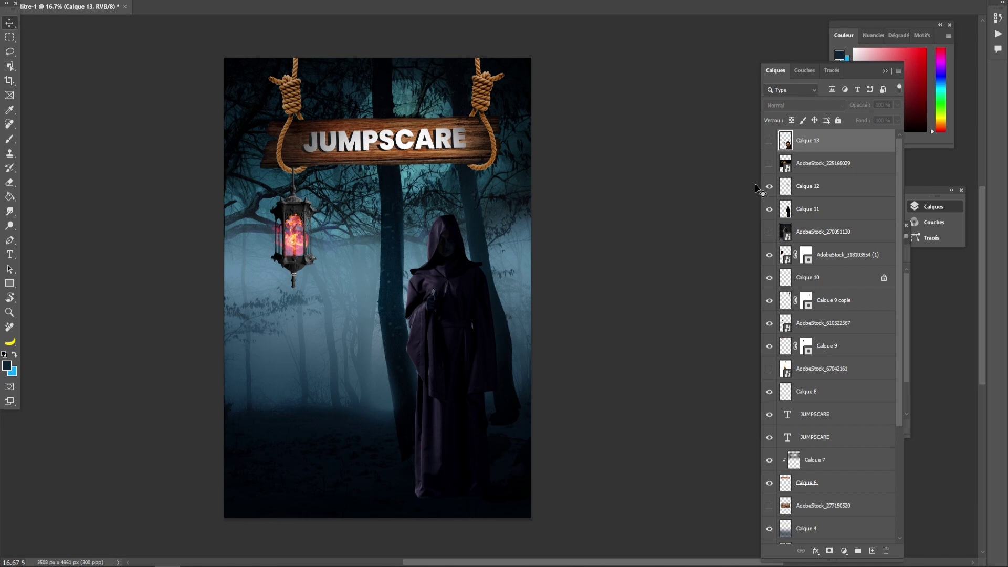
key(Delete)
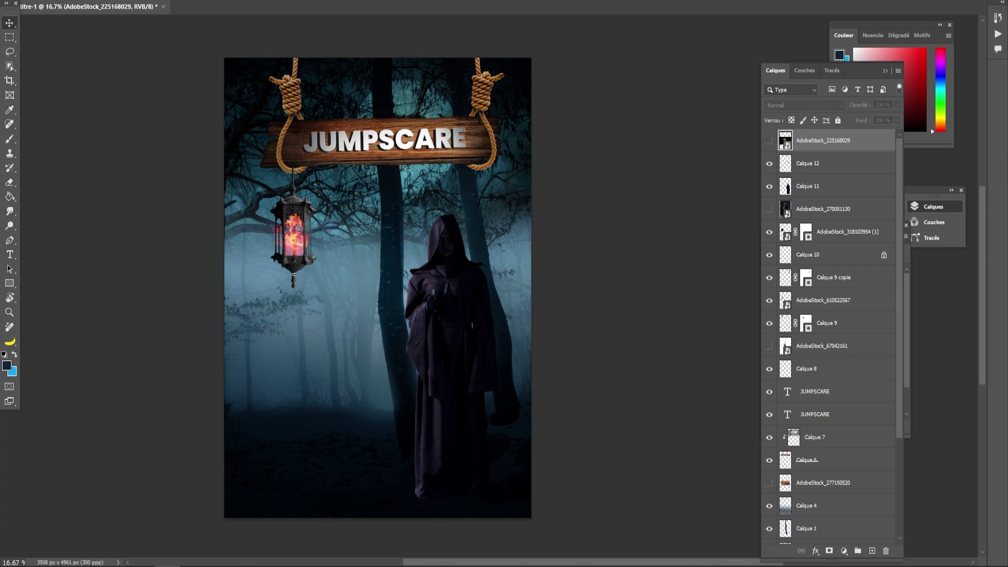
drag(2, 341, 323, 386)
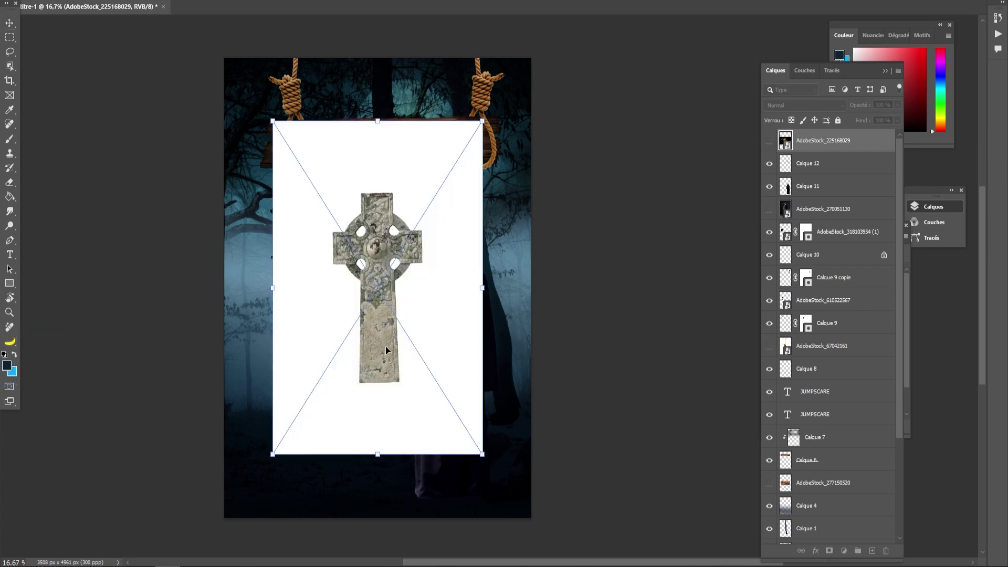
right_click(10, 66)
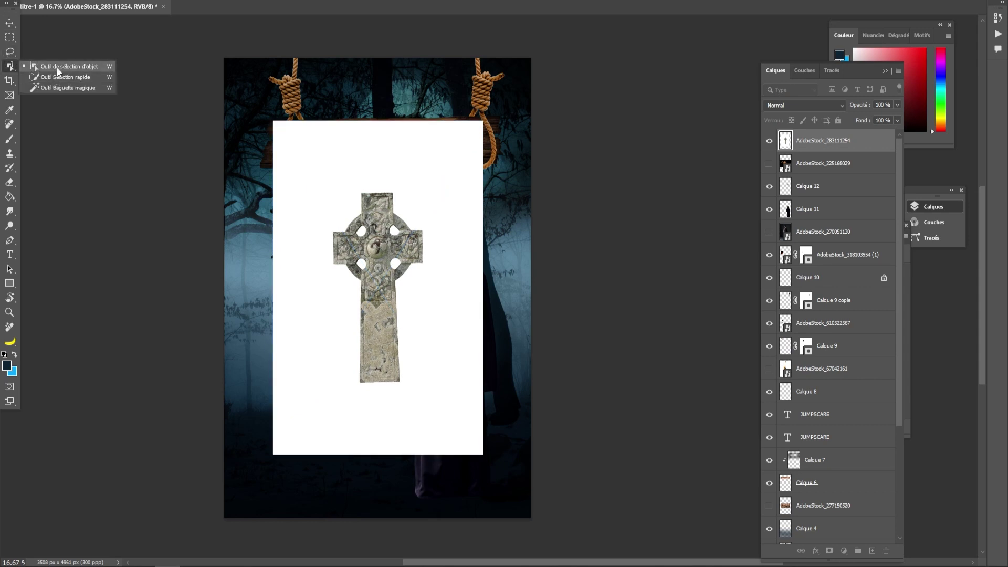
- Rasterize the cross layer and delete its white background and inner holes using the Magic Wand
click(57, 88)
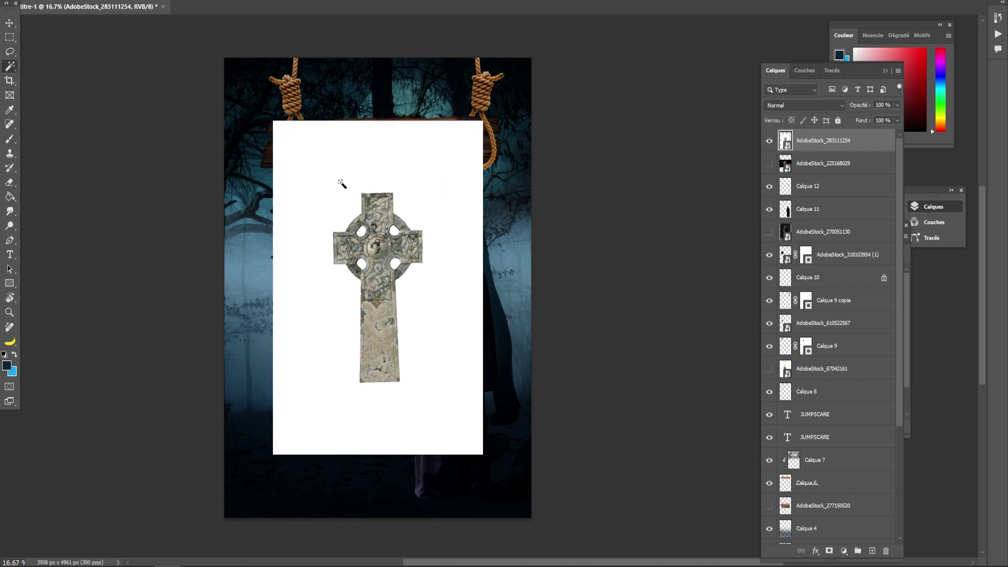
click(341, 288)
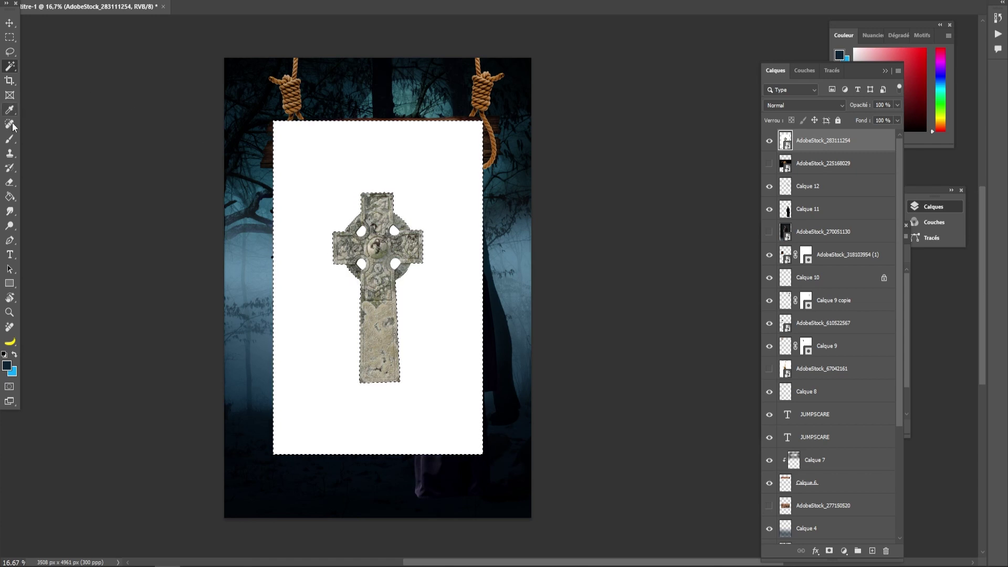
click(10, 182)
key(Delete)
click(459, 194)
key(m)
key(ctrl+d)
click(11, 67)
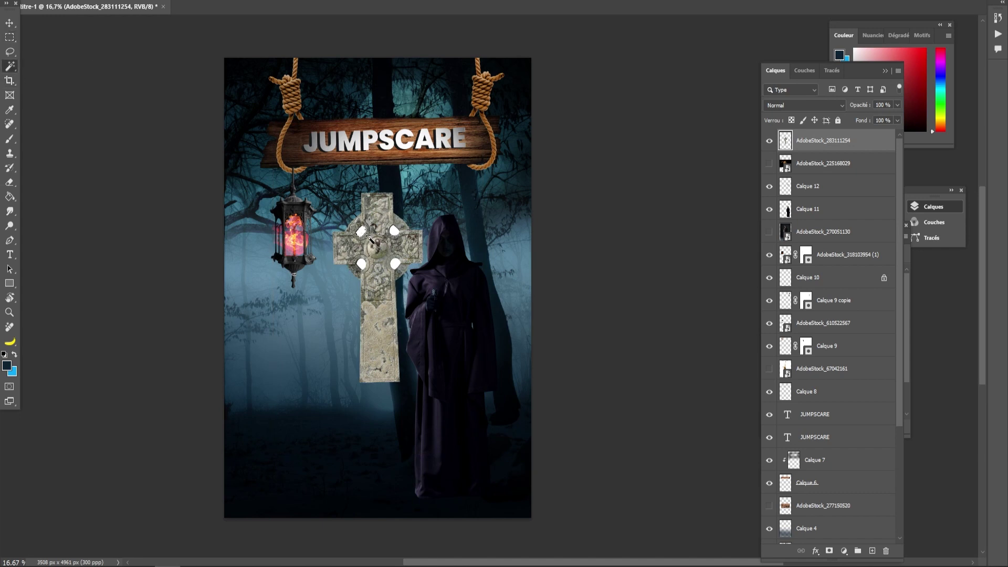
shift+click(395, 229)
shift+click(395, 263)
shift+click(361, 263)
key(Delete)
key(l)
- Shrink, tilt and move the cross into the lower-left fog as a small gravestone
key(ctrl+t)
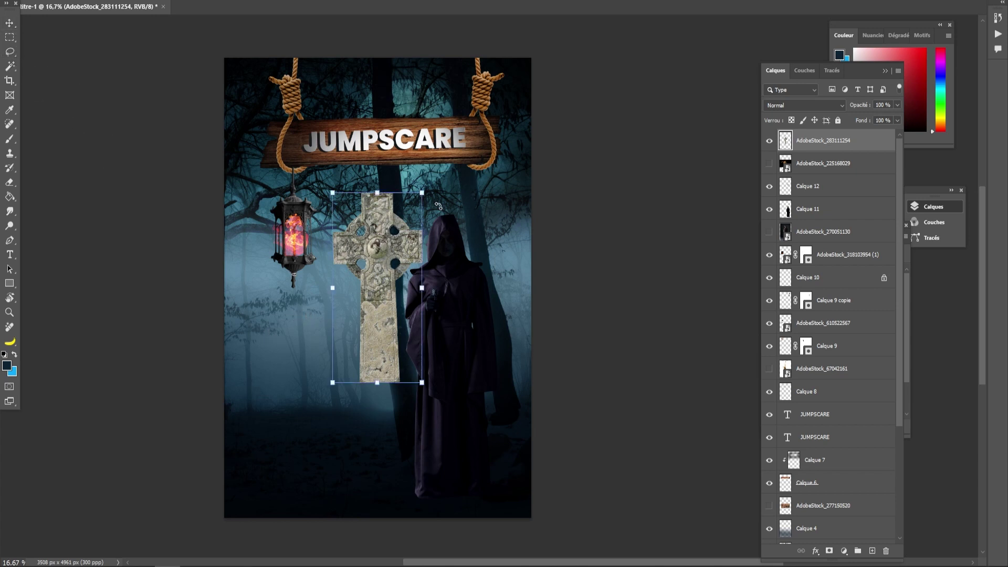
drag(424, 191, 395, 251)
drag(350, 305, 268, 361)
drag(300, 315, 280, 378)
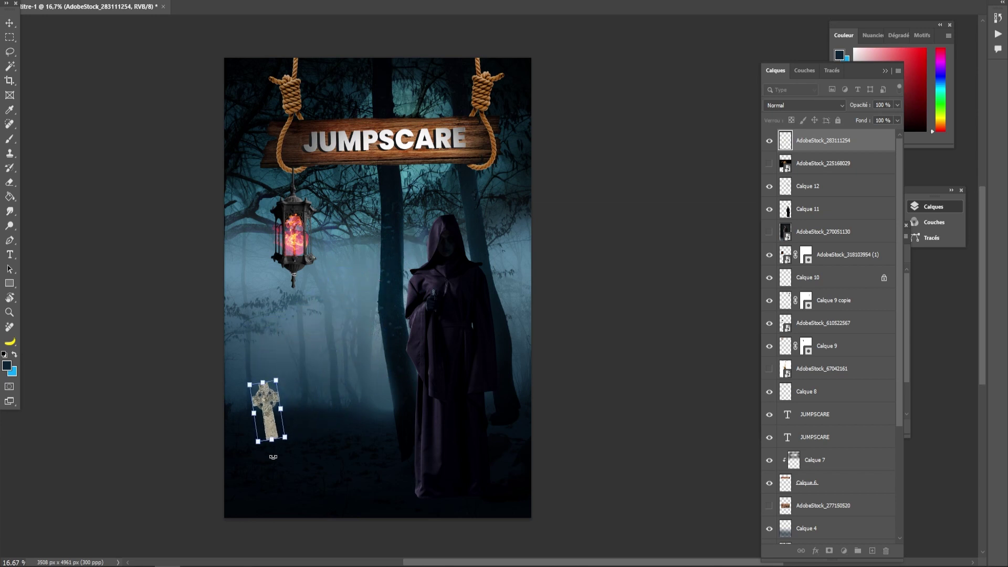
drag(279, 422, 285, 423)
drag(282, 381, 277, 397)
drag(272, 431, 276, 413)
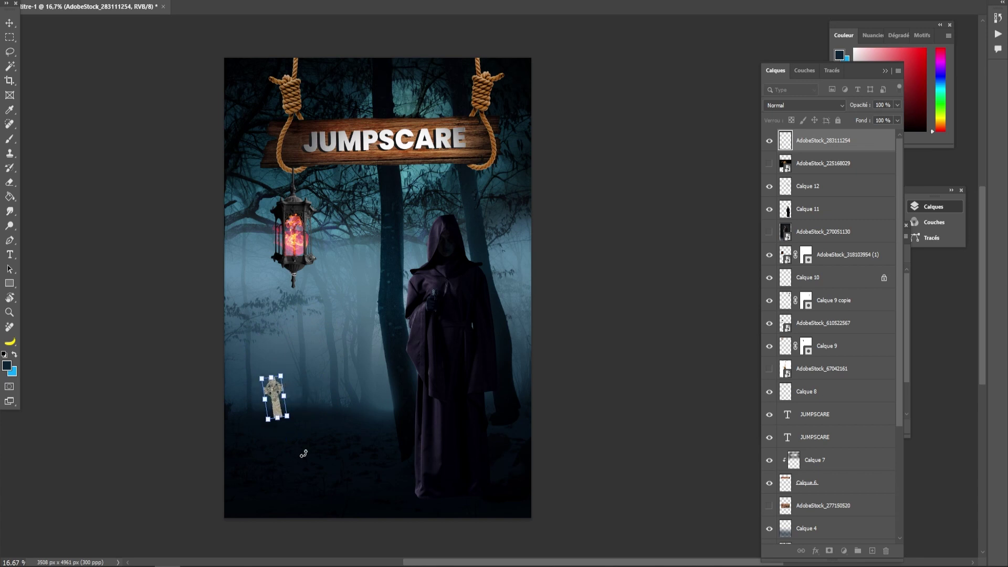
key(Return)
- Darken the cross with Exposure: lowered exposure, offset -0,0394 and gamma 1,12
click(76, 0)
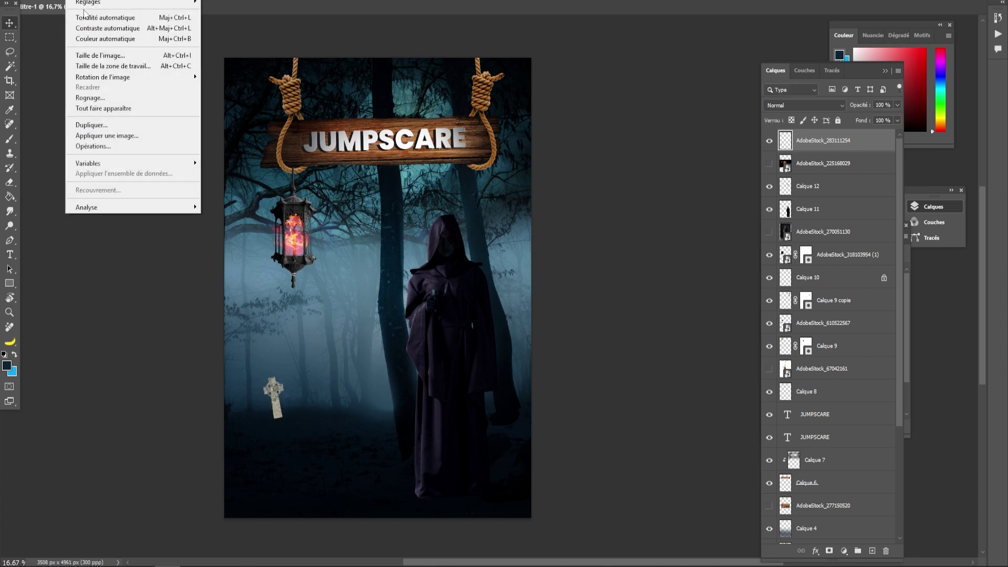
mouse_move(85, 3)
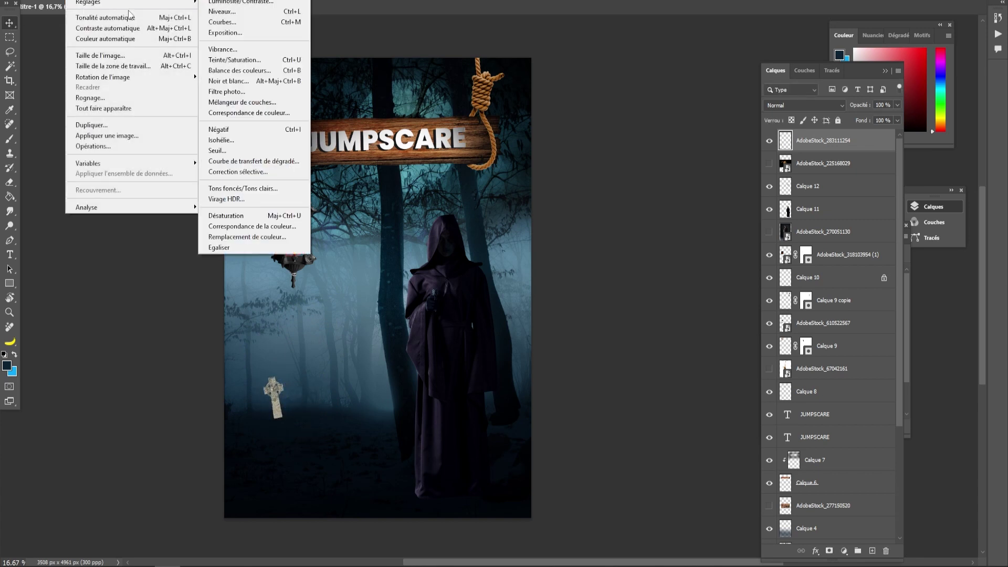
click(225, 33)
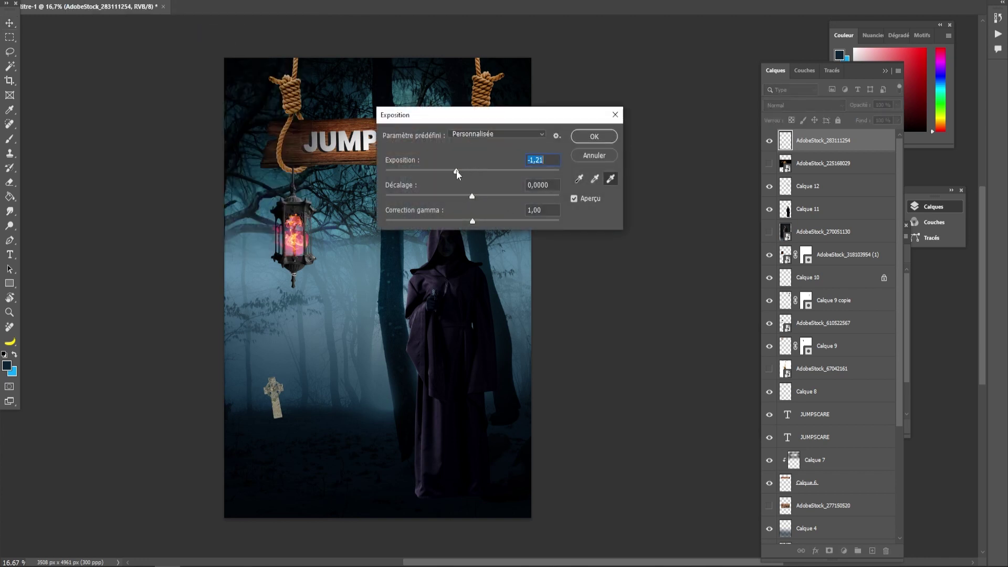
drag(457, 171, 454, 172)
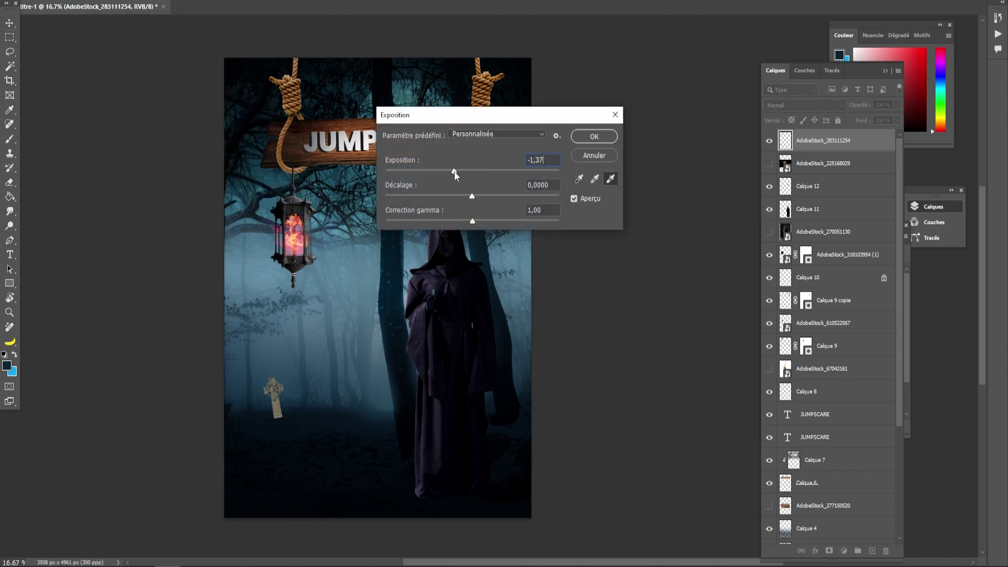
click(465, 197)
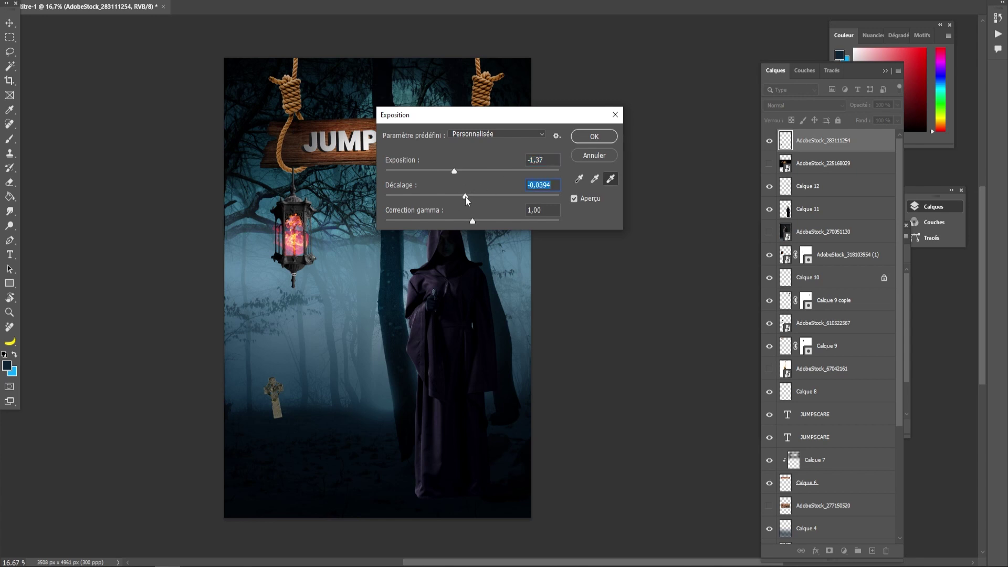
click(465, 221)
mouse_move(446, 172)
mouse_down()
mouse_move(438, 170)
mouse_move(461, 172)
mouse_up()
click(596, 138)
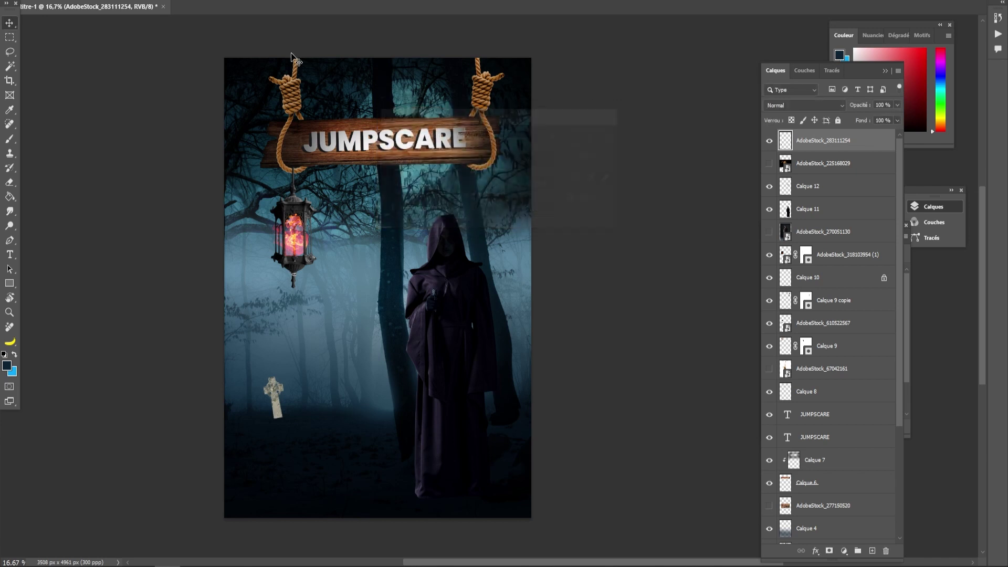
- Lower the cross's lightness to -80 and reduce its saturation with Hue/Saturation
click(79, 1)
mouse_move(87, 3)
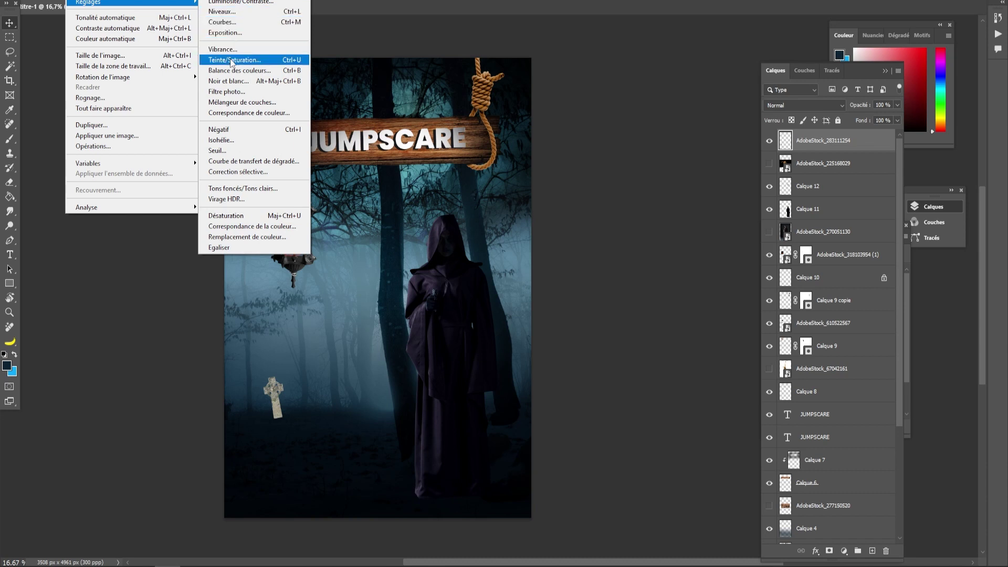
click(226, 61)
drag(753, 344, 713, 344)
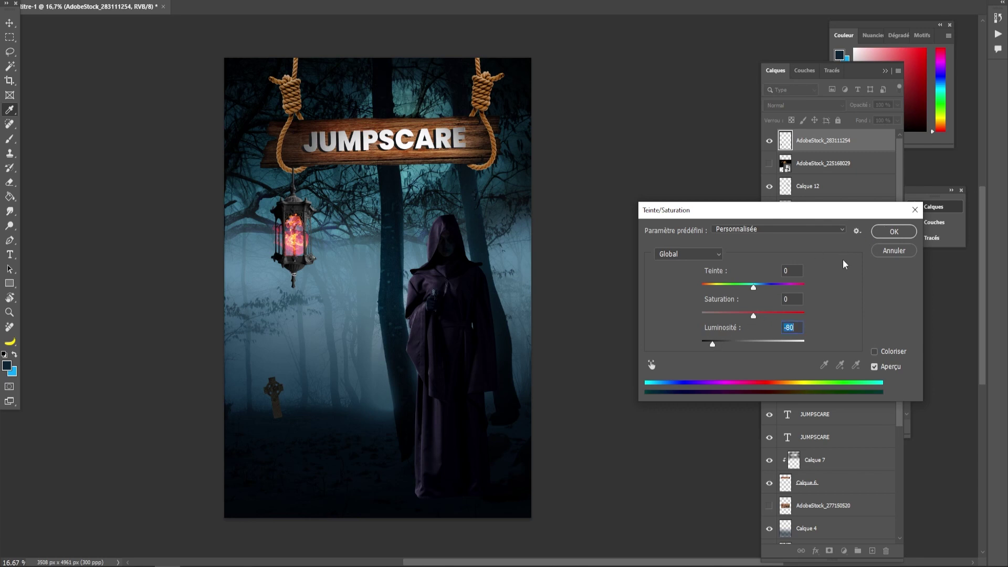
drag(749, 320, 732, 315)
click(881, 237)
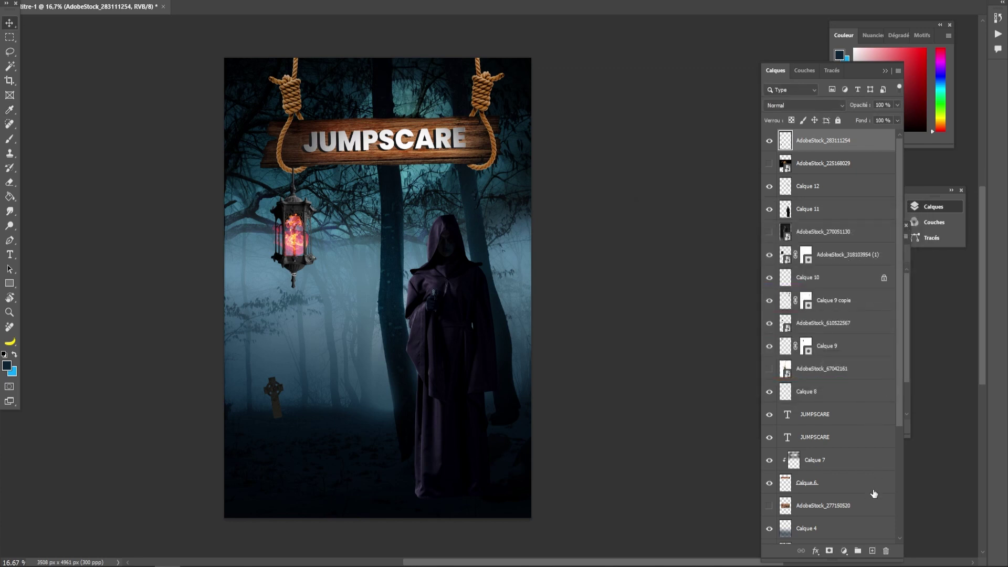
- Paint a dark navy shadow over the cross's base on a new layer clipped to the cross
click(872, 551)
right_click(828, 138)
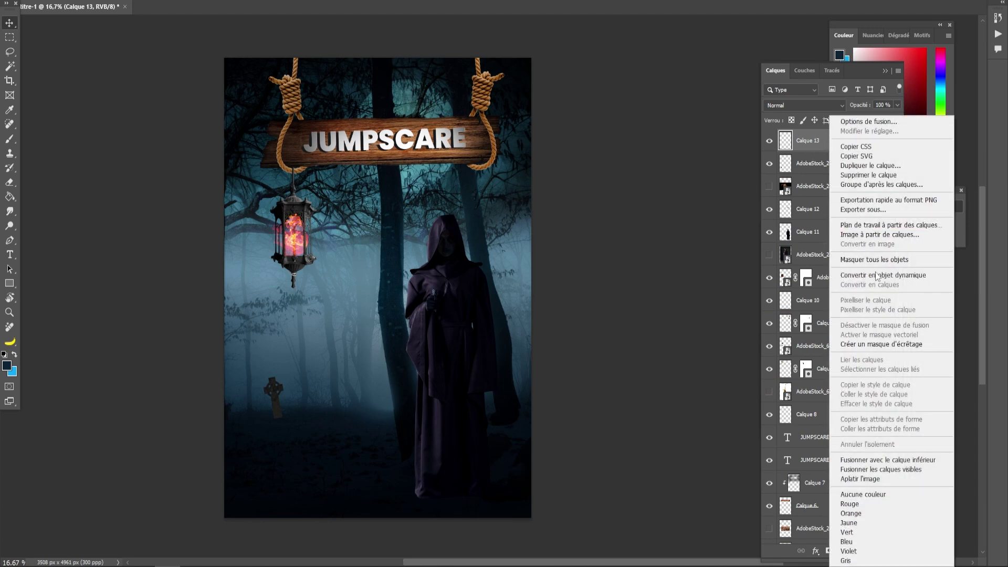
click(875, 344)
click(10, 139)
alt+click(303, 432)
mouse_move(278, 426)
mouse_down()
mouse_move(301, 428)
mouse_move(270, 419)
mouse_up()
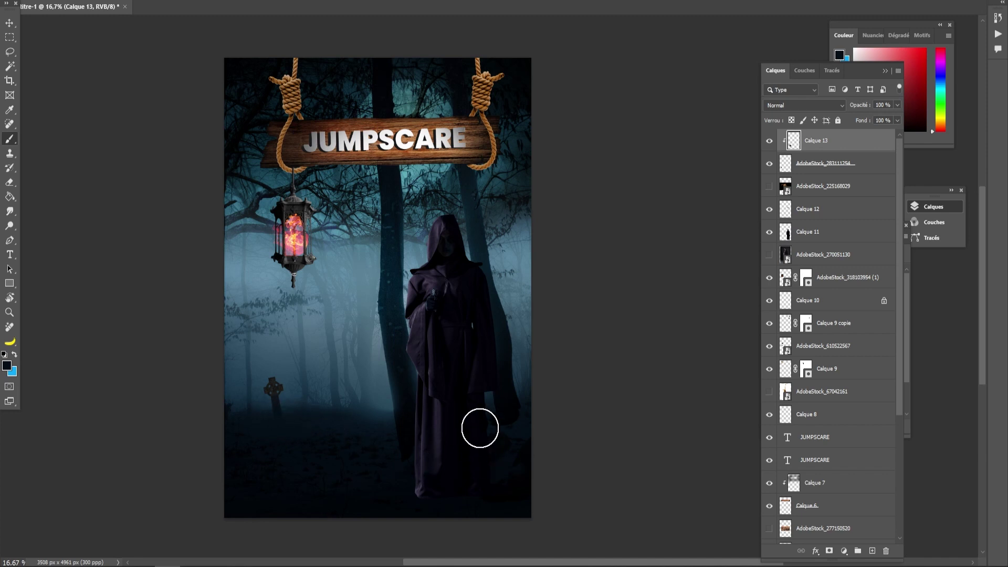
- Remove the accidental copy of the shading layer and select the two cross layers
key(l)
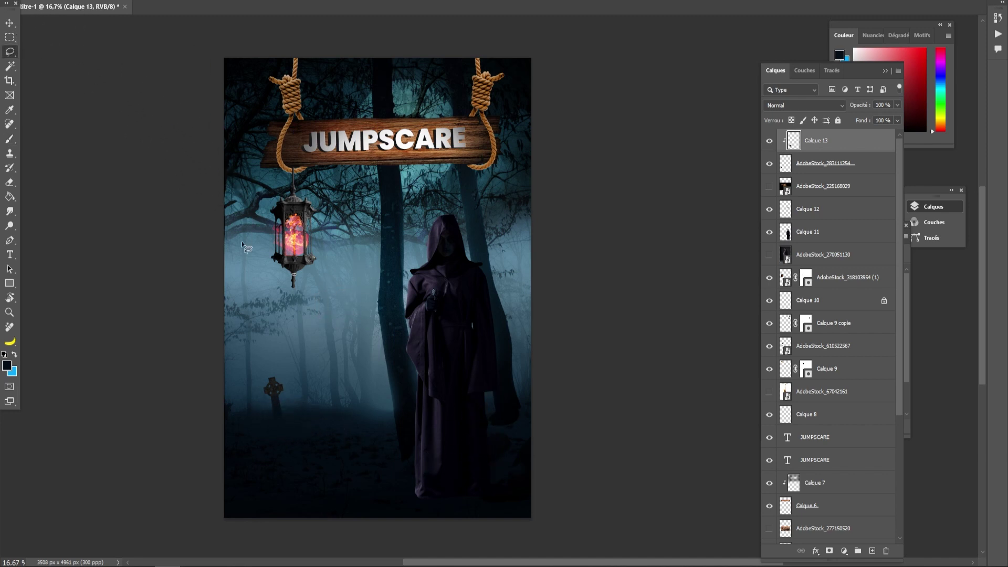
click(10, 23)
drag(270, 401, 354, 416)
key(ctrl+z)
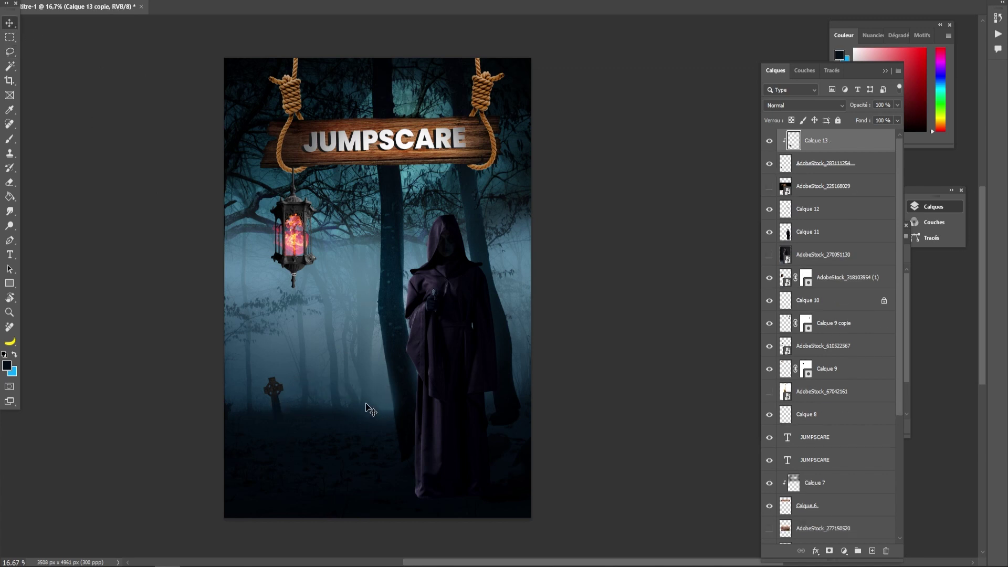
shift+click(796, 181)
click(792, 169)
shift+click(798, 146)
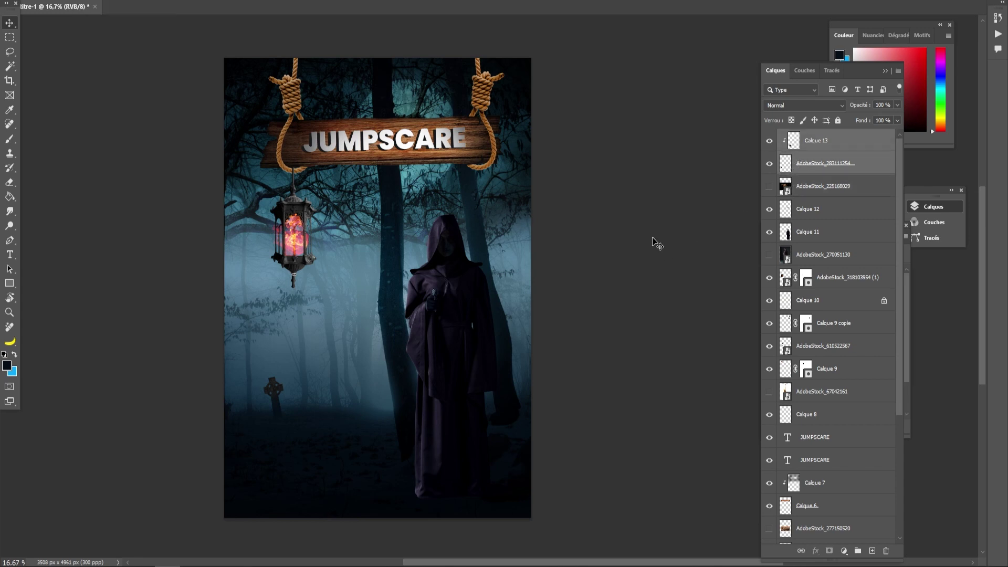
- Paste a duplicate cross beside the first one, tilted about 24° clockwise
key(ctrl+v)
key(ctrl+t)
drag(392, 316, 352, 431)
key(ctrl+t)
drag(405, 378, 426, 400)
drag(358, 411, 312, 417)
click(10, 37)
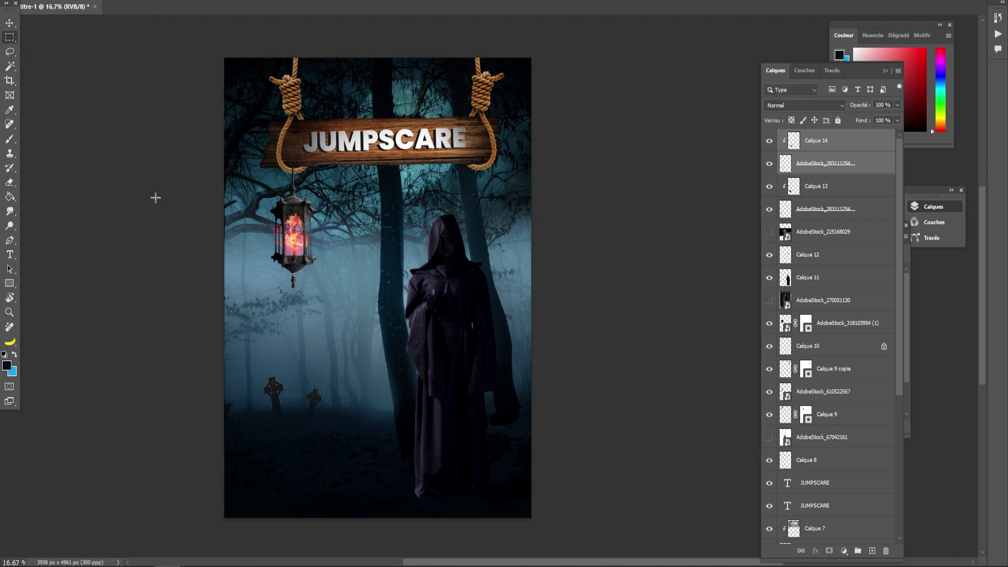
- Type HALLOWEEN below the lantern and move it about 60 px right
key(t)
click(307, 327)
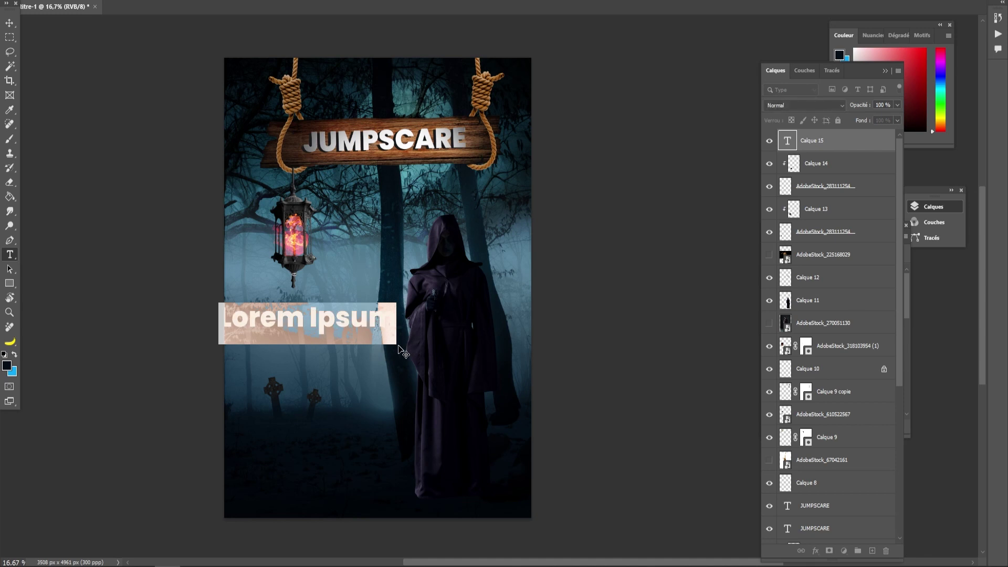
text(HA)
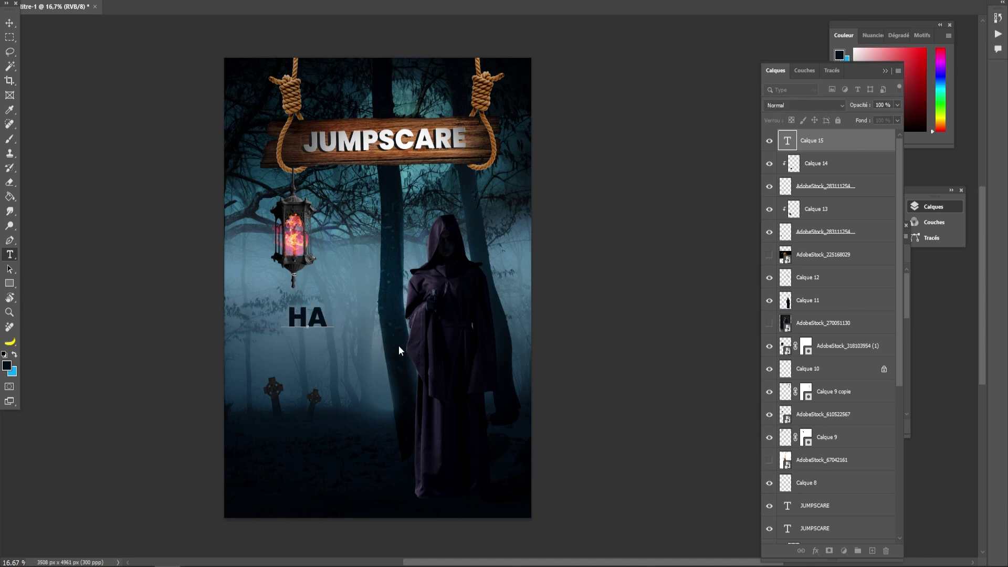
text(LLOWEEN)
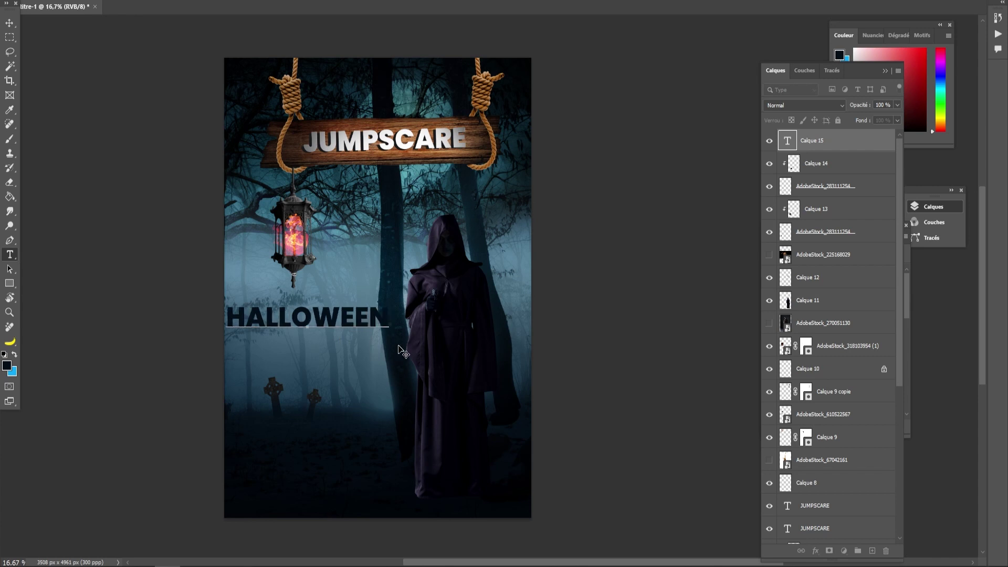
key(ctrl+Return)
key(v)
drag(293, 317, 324, 315)
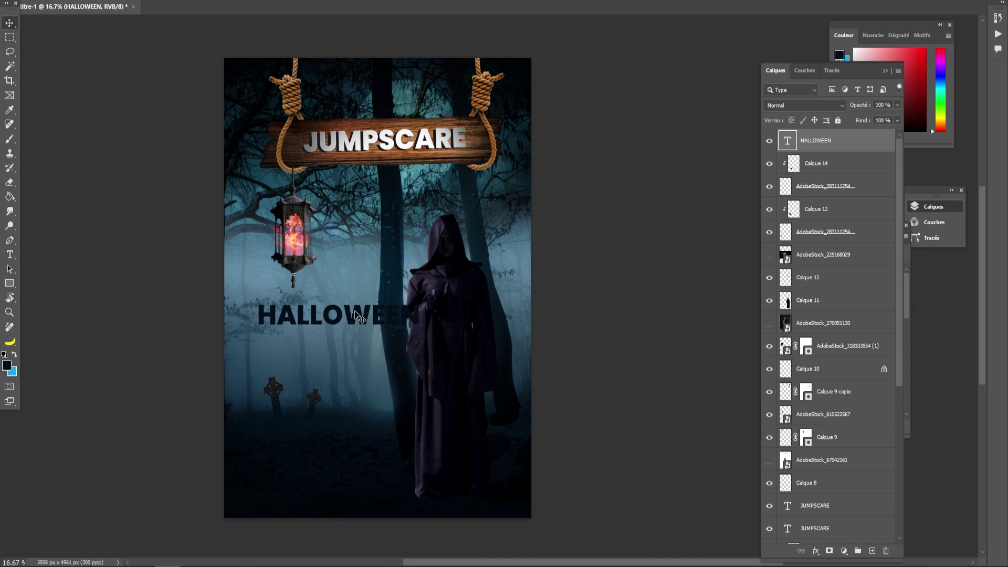
- Colour the HALLOWEEN text bright red #f40b0c and load its letters as a selection
click(330, 1)
mouse_move(428, 375)
mouse_down()
mouse_move(481, 378)
mouse_move(495, 398)
mouse_move(512, 317)
mouse_move(523, 319)
mouse_up()
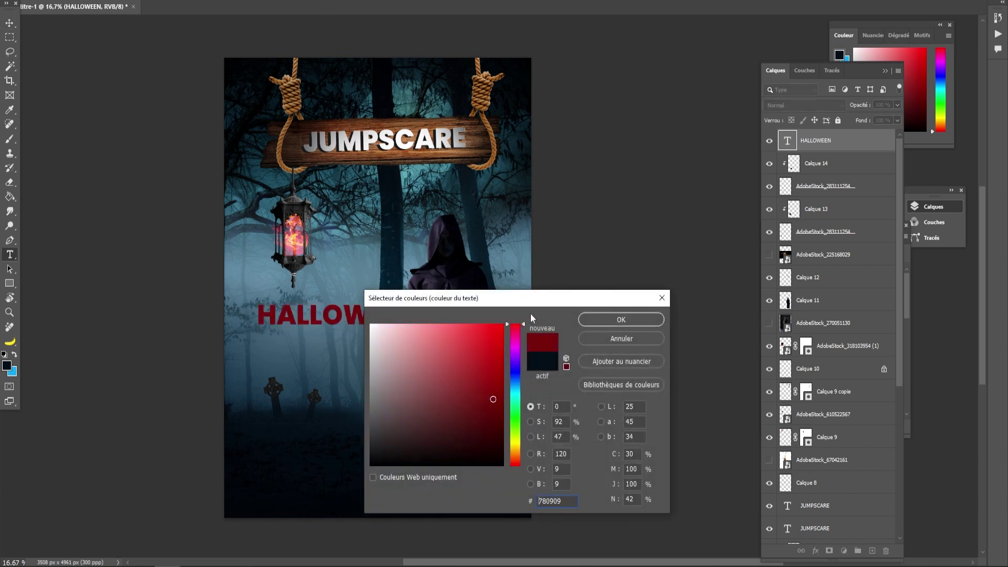
drag(492, 400, 497, 330)
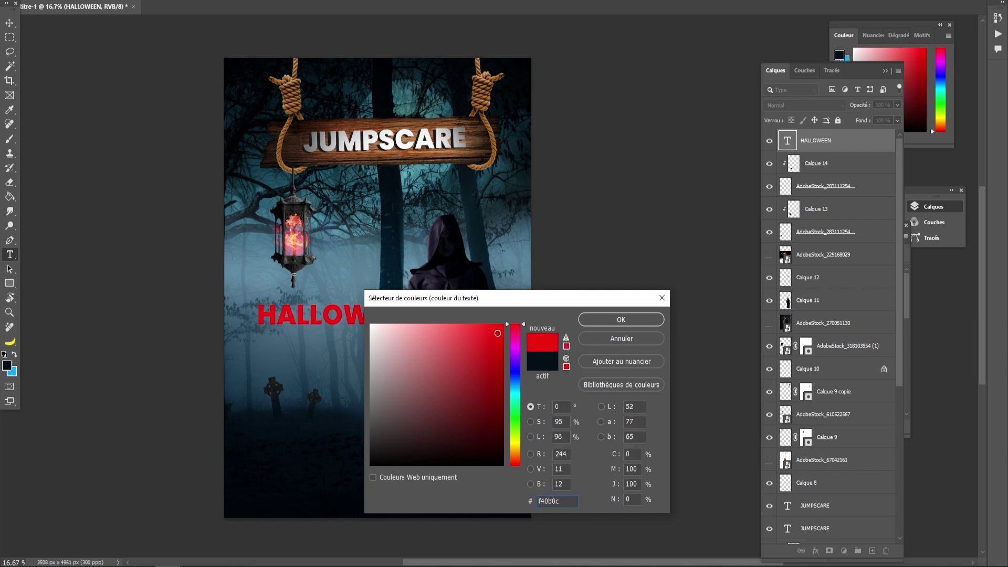
click(630, 320)
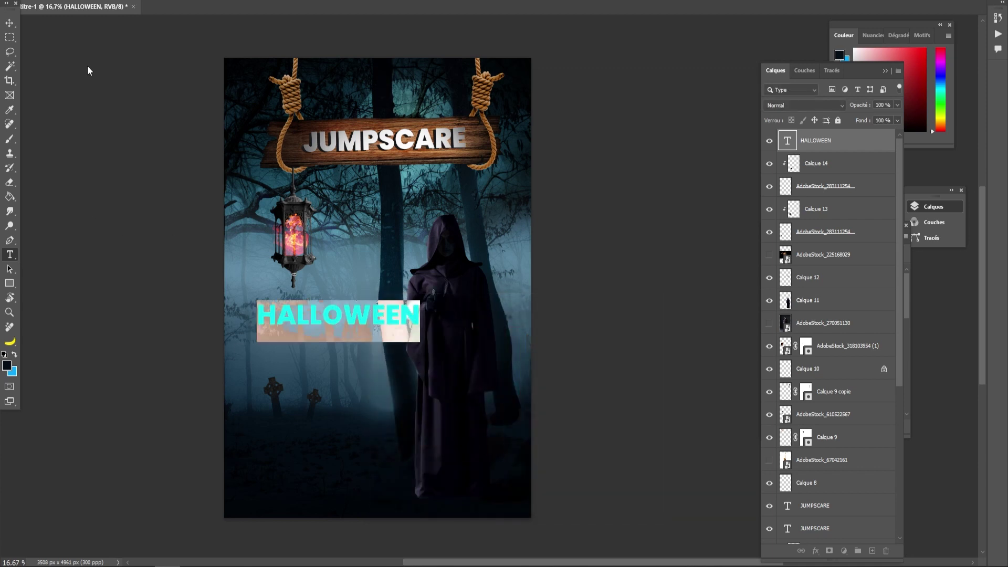
click(9, 23)
ctrl+click(786, 144)
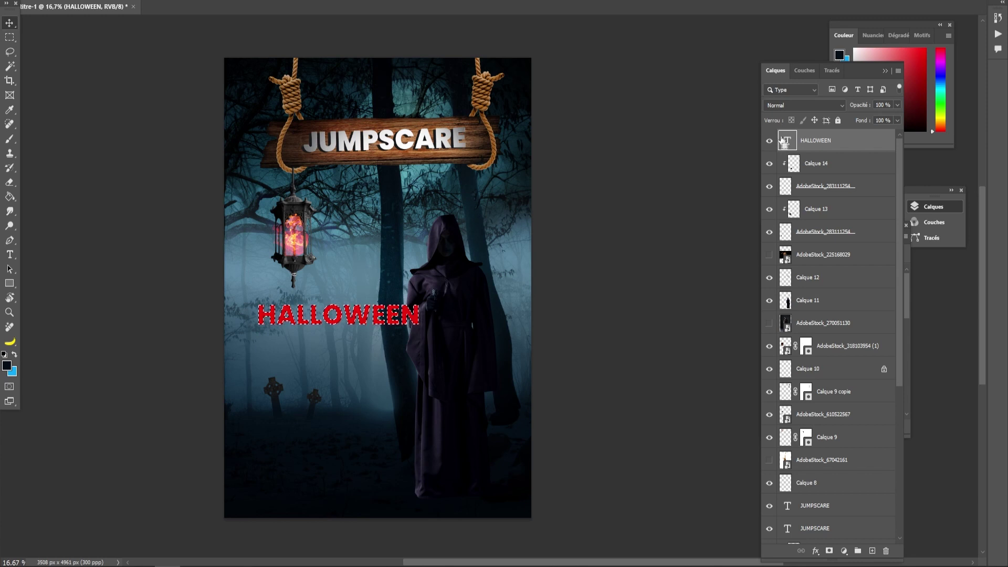
- On a new layer, set the Gradient tool's colours to dark red 490101 and the text's red
click(872, 551)
drag(10, 196, 57, 197)
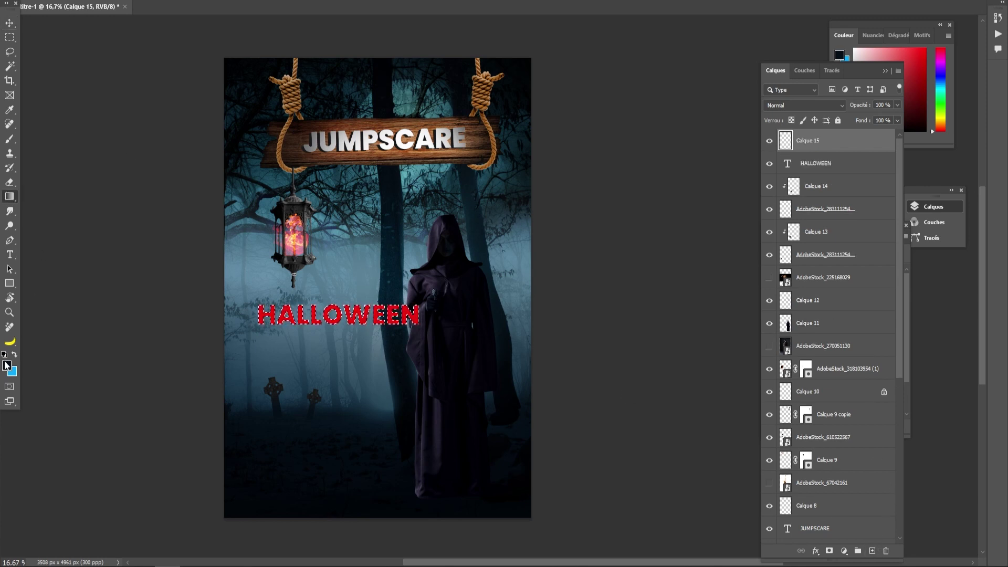
click(6, 365)
click(280, 315)
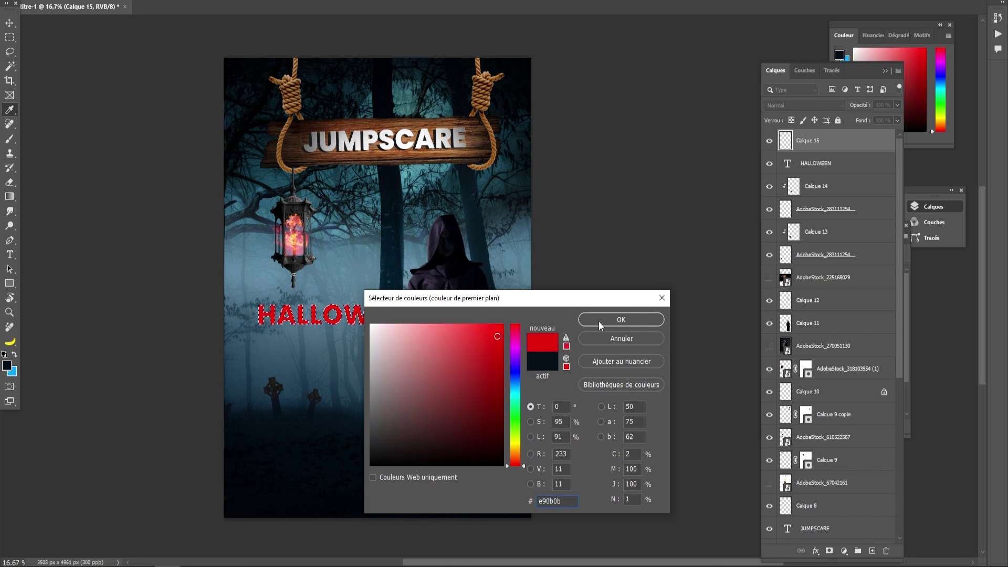
click(599, 320)
click(14, 355)
click(7, 366)
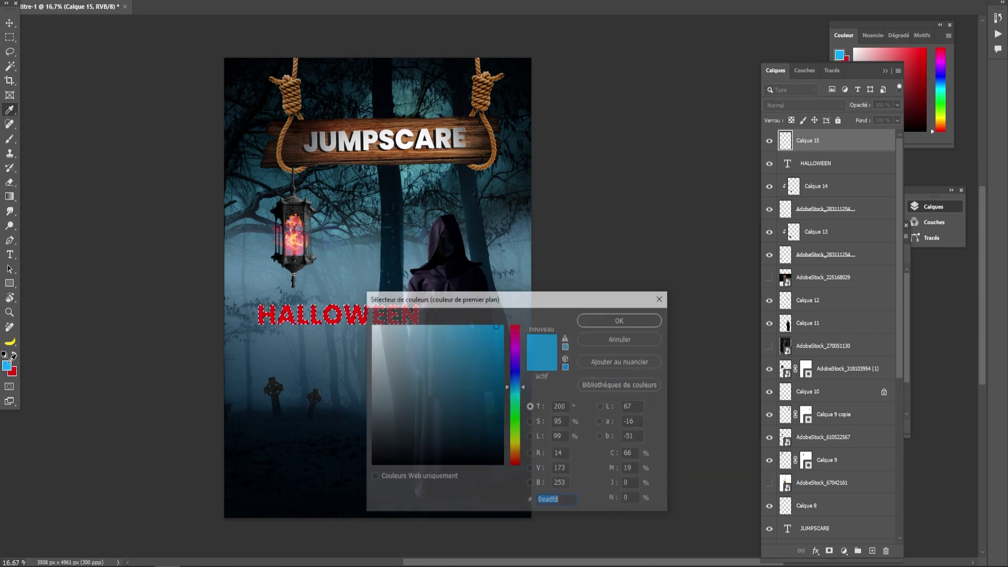
click(15, 372)
drag(499, 362, 501, 426)
click(608, 318)
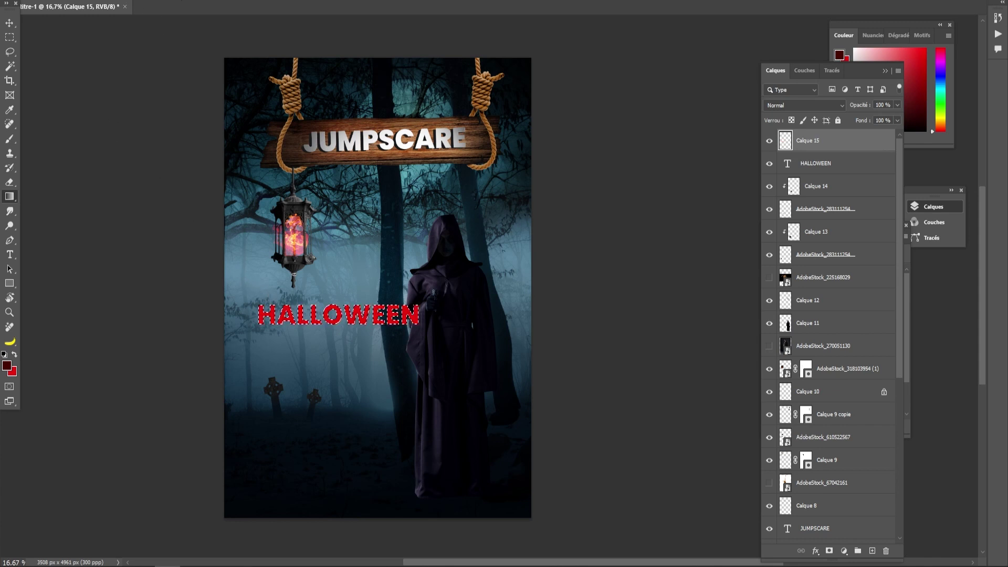
- Fill the HALLOWEEN letters with the Basiques dark-red-to-red gradient
click(132, 0)
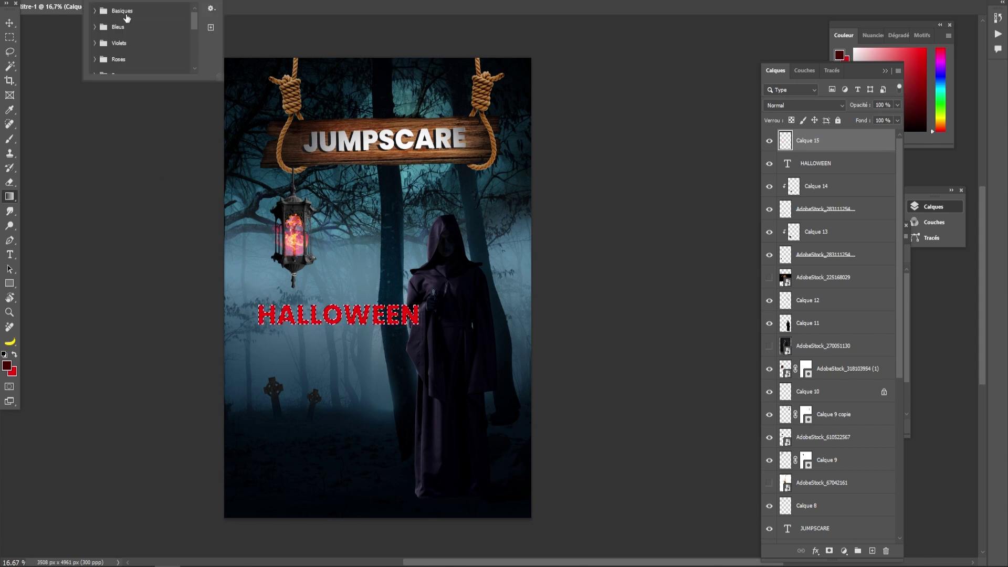
click(95, 11)
click(124, 23)
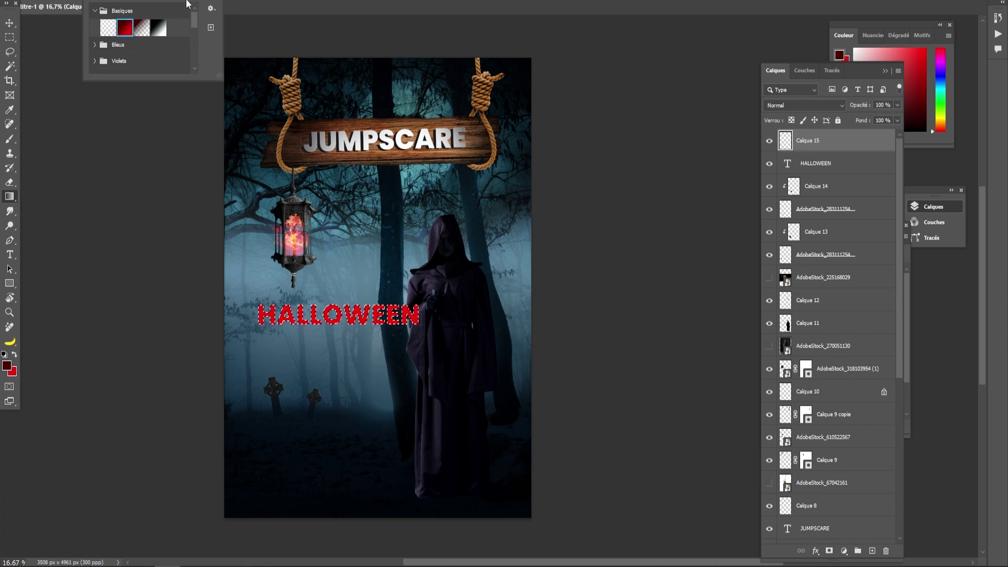
click(193, 0)
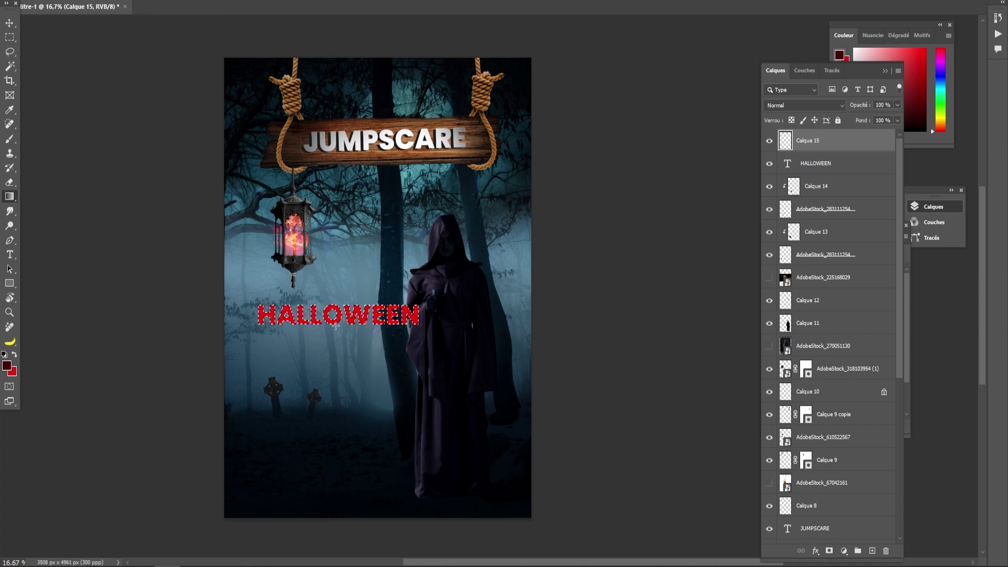
drag(335, 326, 335, 300)
key(m)
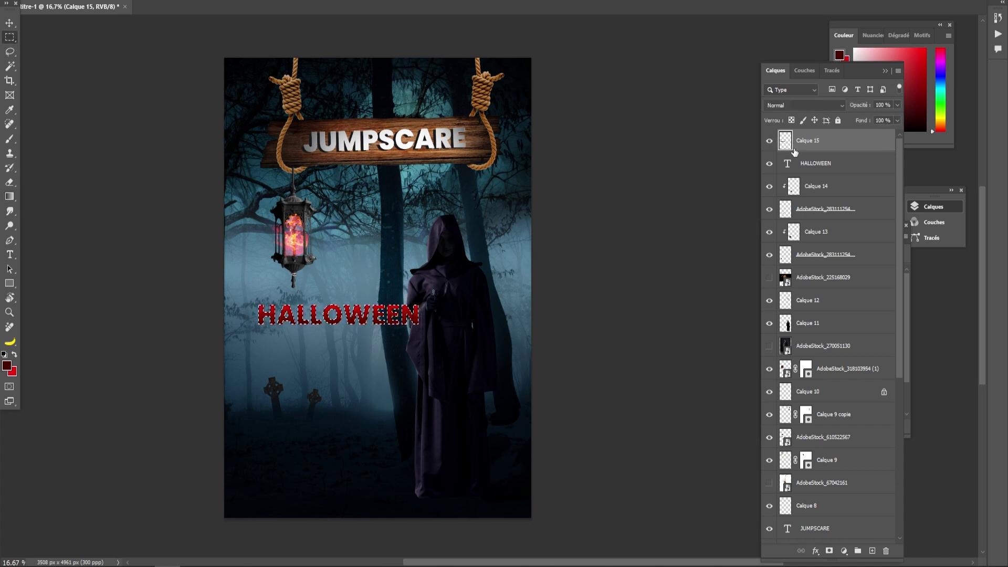
- Stroke the HALLOWEEN selection with a 20 px white (ffffff) outline on a new layer
click(872, 550)
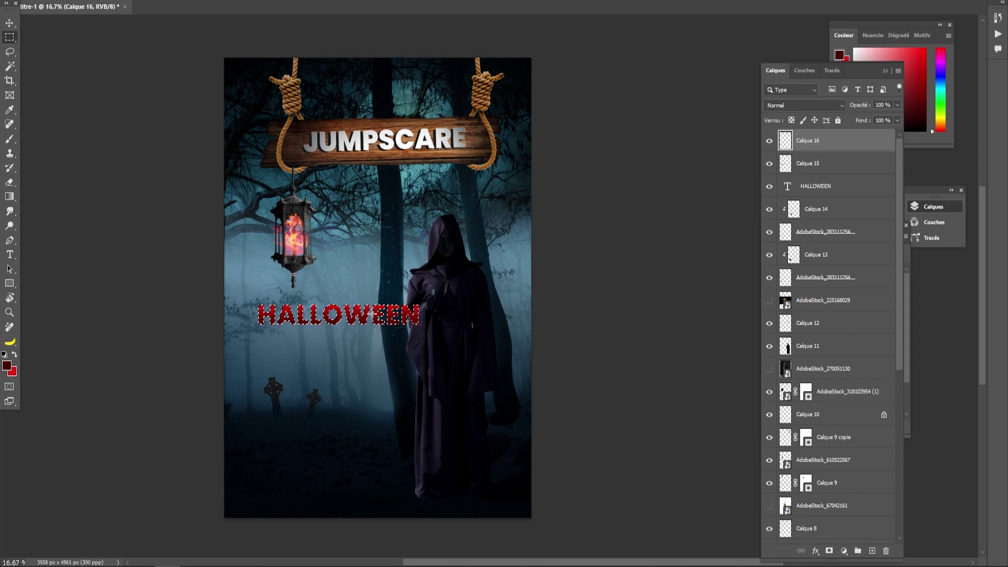
right_click(361, 60)
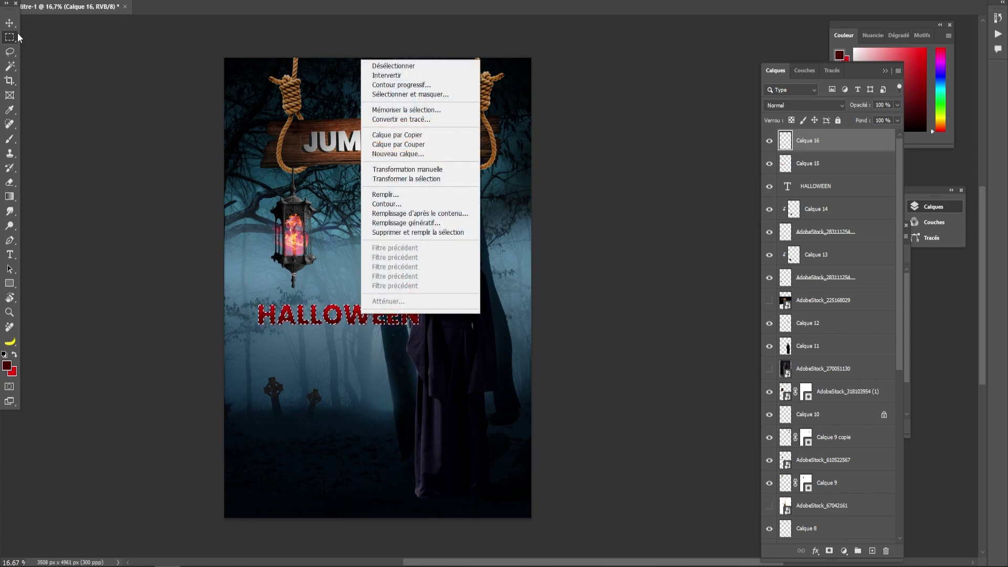
click(386, 204)
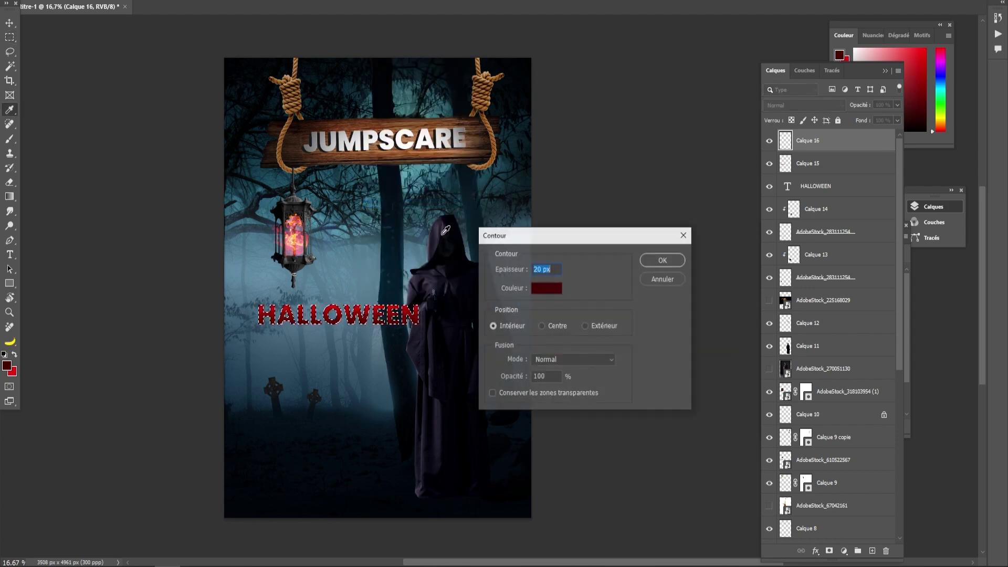
click(546, 288)
text(ffffff)
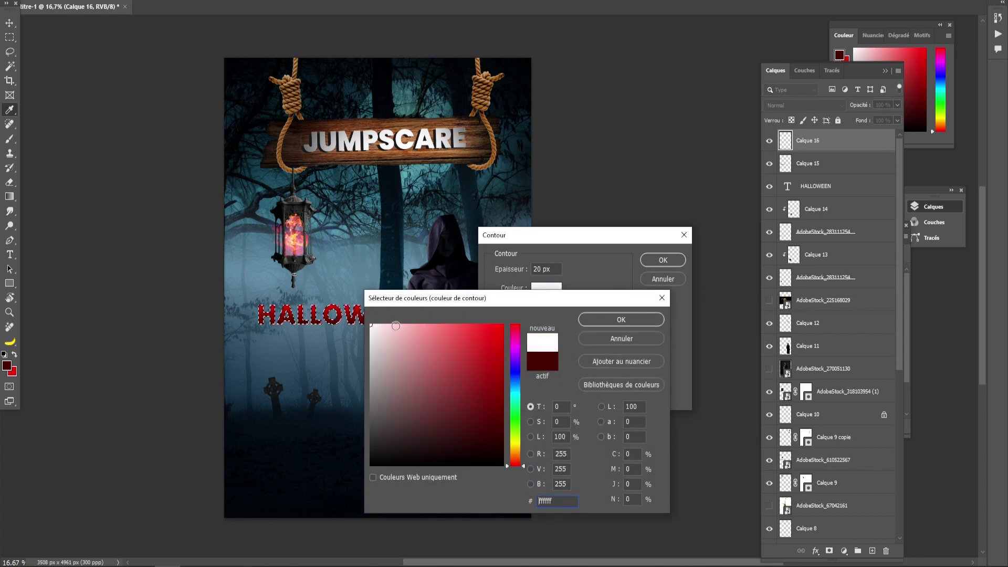
click(609, 320)
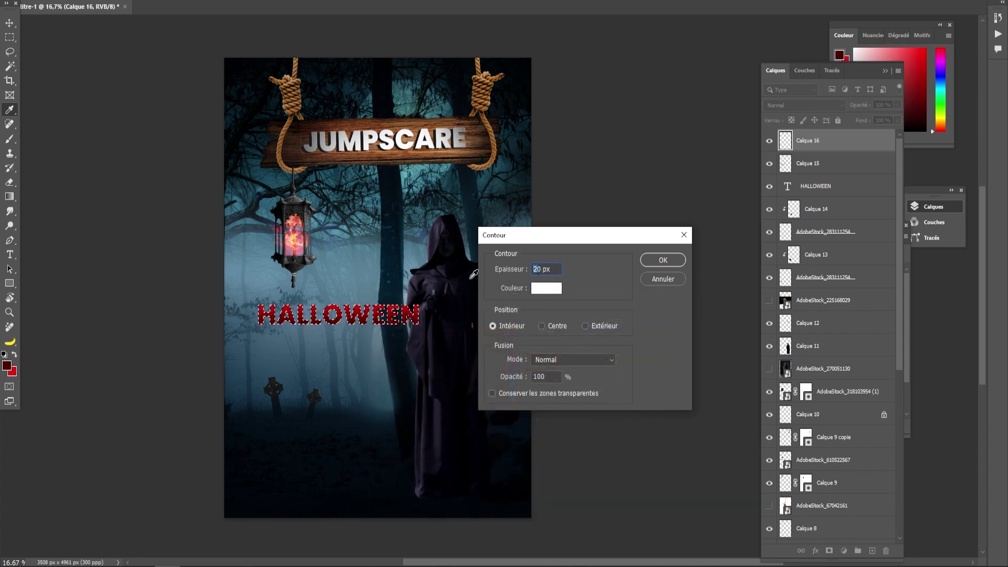
click(668, 259)
key(ctrl+d)
- Widen the outlined HALLOWEEN layers, shift them slightly right, and hide the original text layer
click(10, 23)
key(ctrl+t)
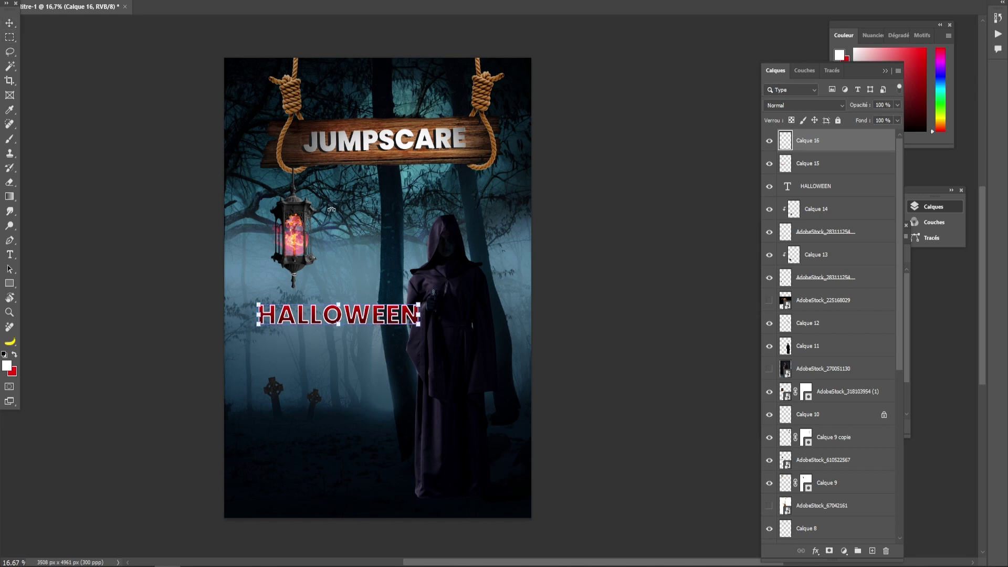
drag(344, 313, 383, 312)
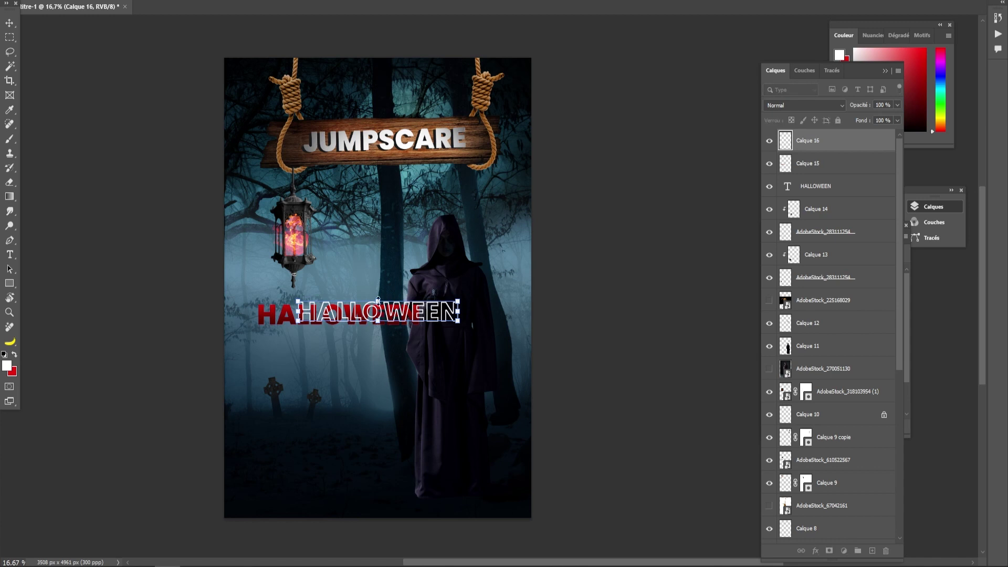
key(ctrl+z)
shift+click(807, 165)
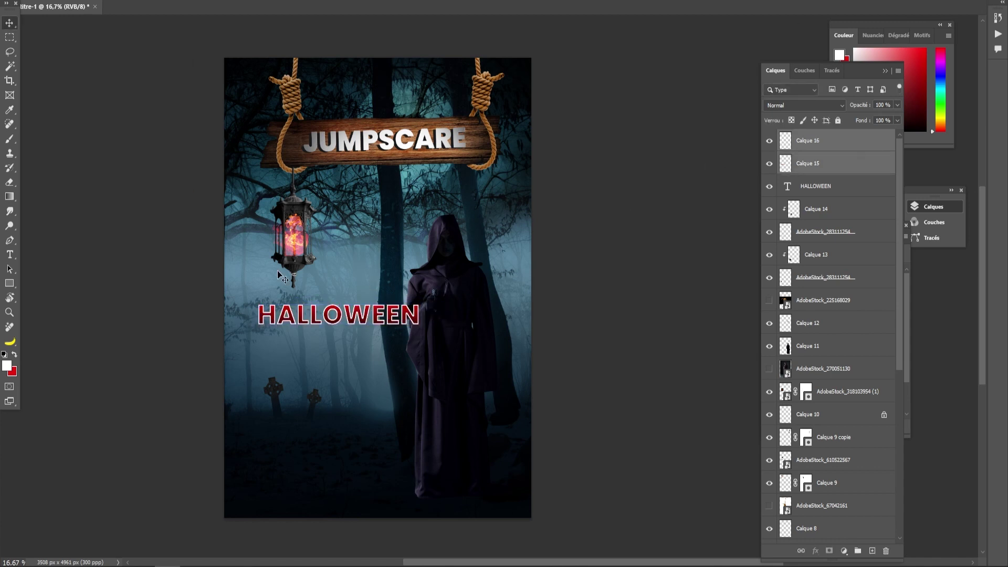
drag(419, 302, 469, 301)
drag(387, 313, 398, 312)
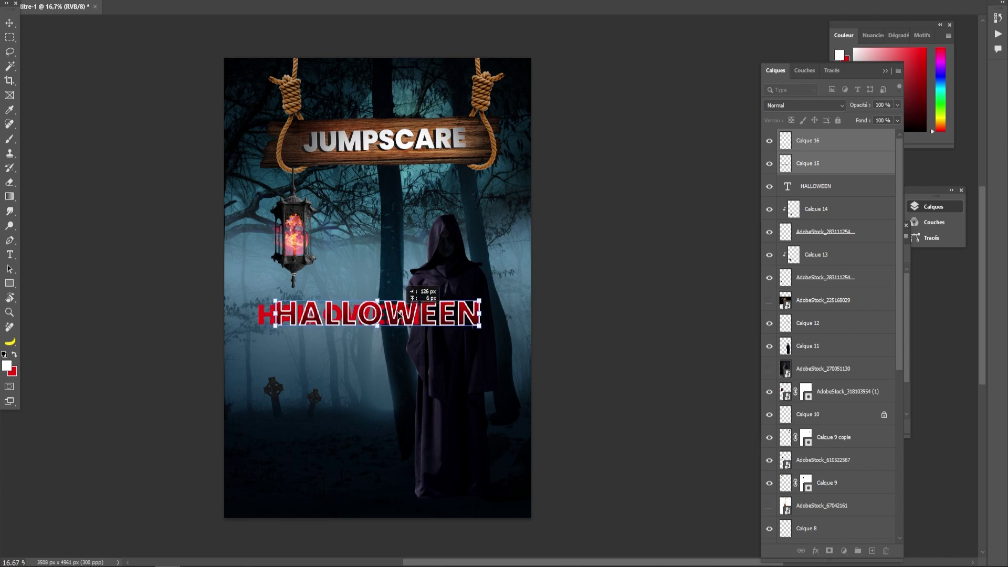
click(769, 189)
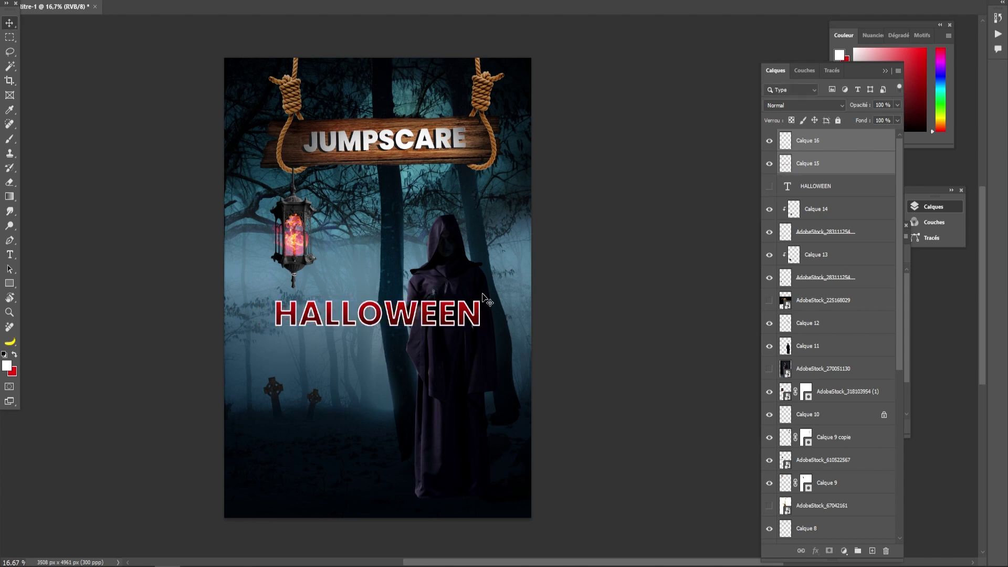
drag(393, 320, 394, 321)
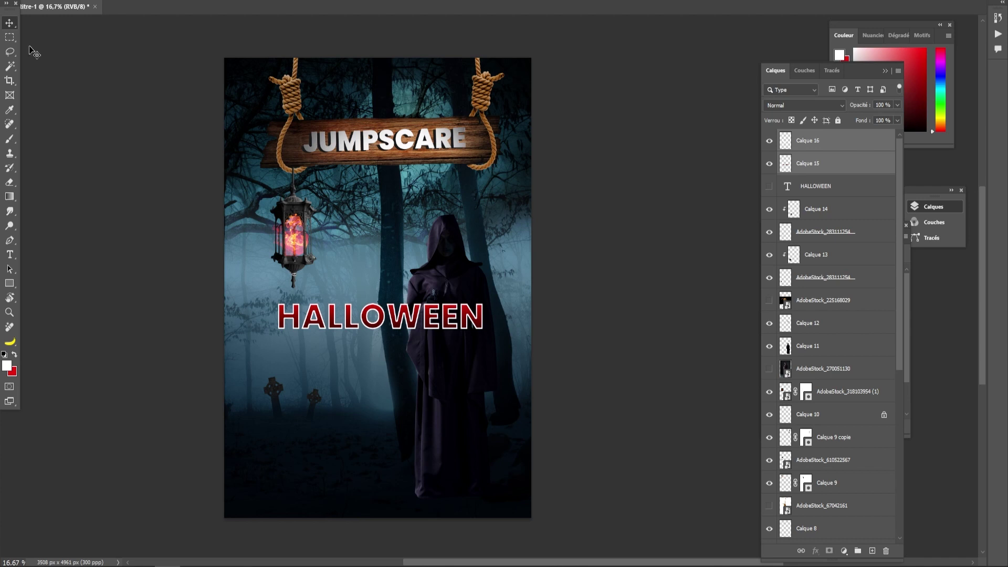
click(102, 154)
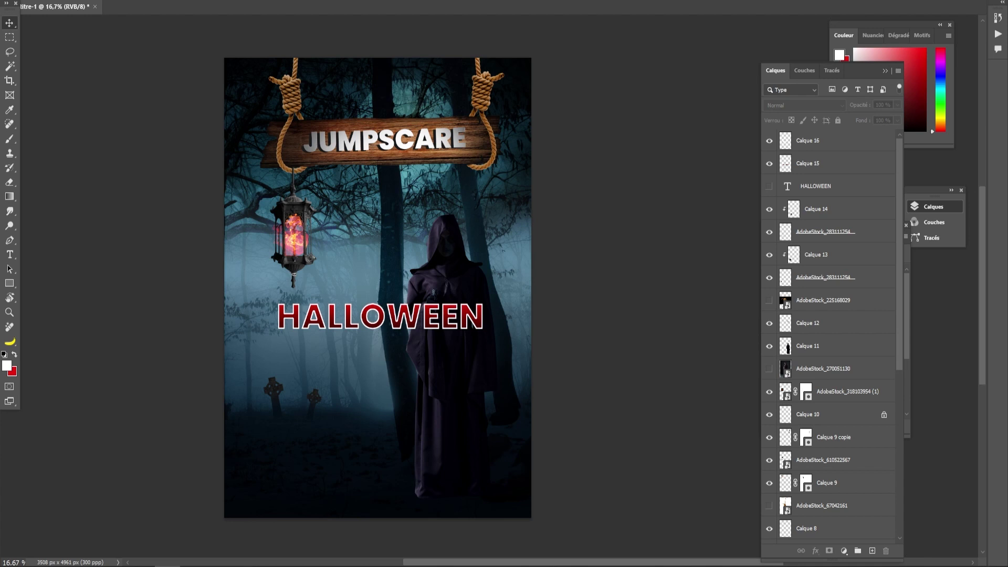
- Place the AdobeStock_277150520 wooden plank image and delete its white background
drag(0, 420, 398, 342)
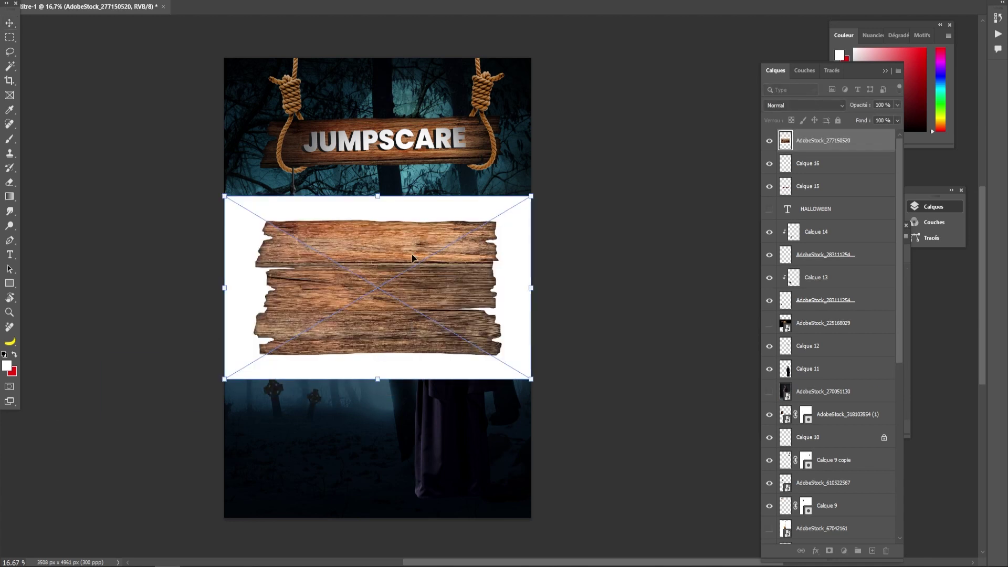
click(9, 66)
click(261, 215)
click(10, 183)
click(227, 234)
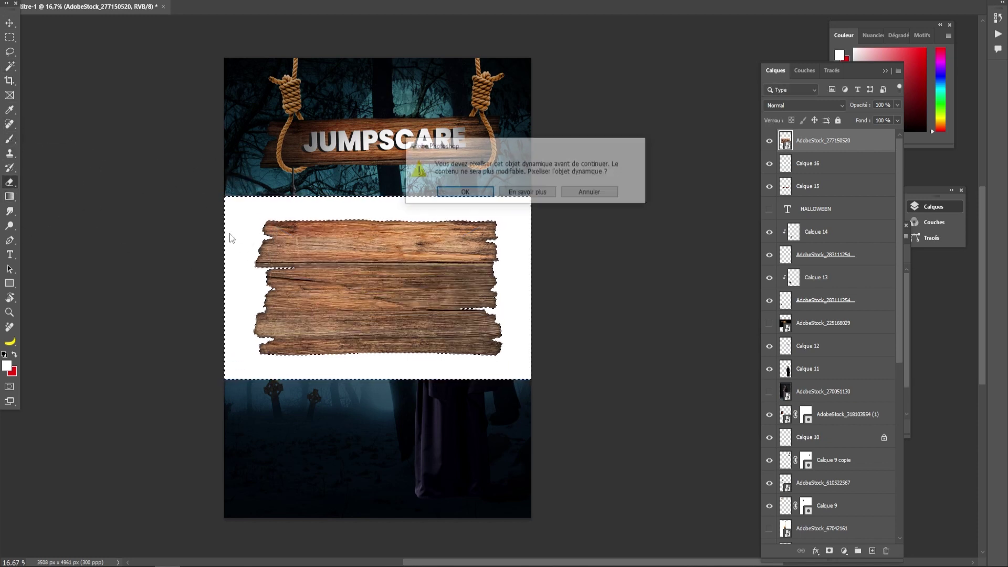
click(472, 198)
click(9, 37)
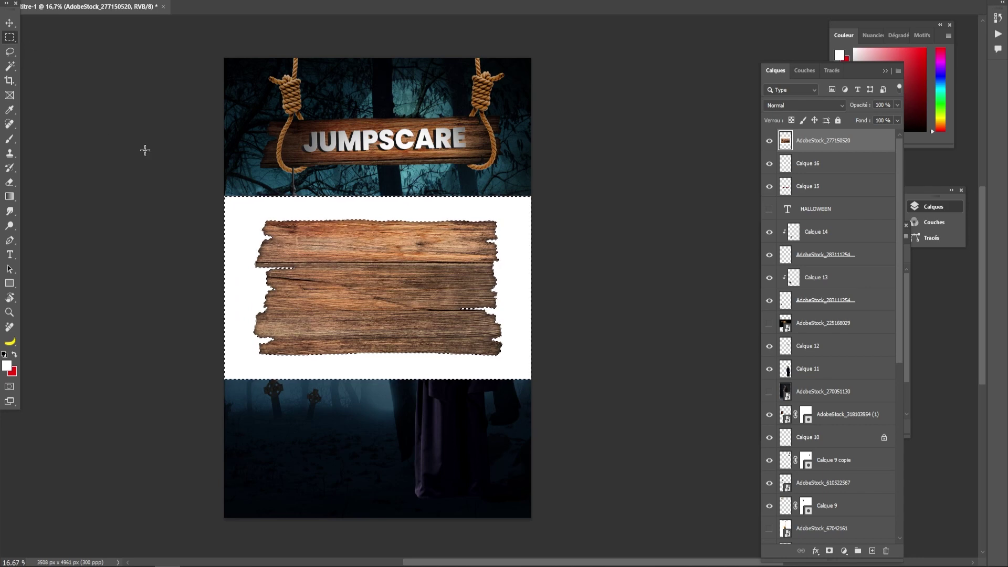
key(Delete)
key(ctrl+d)
- Move the plank lower and rotate and scale it into a tilted sign
click(10, 24)
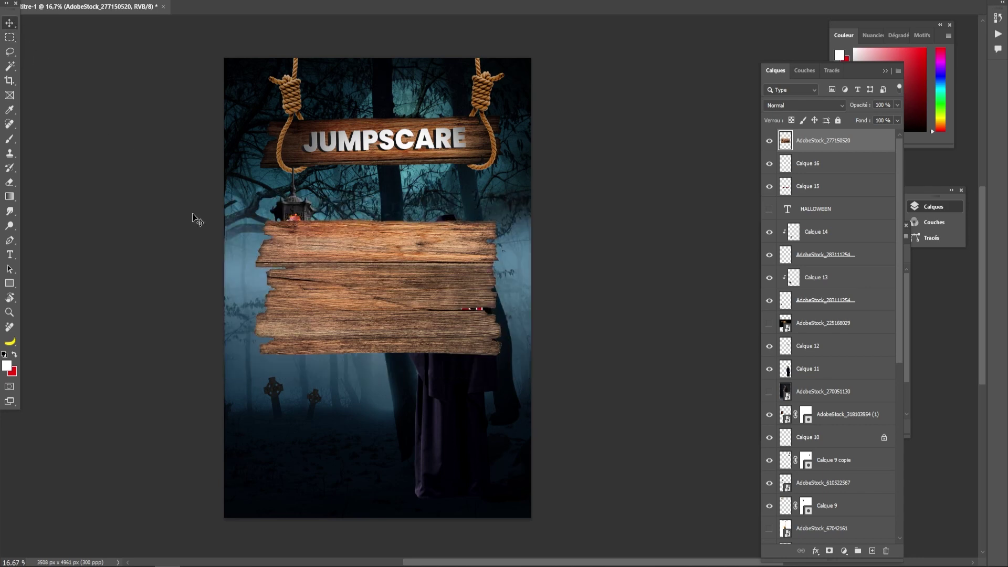
drag(348, 282, 337, 357)
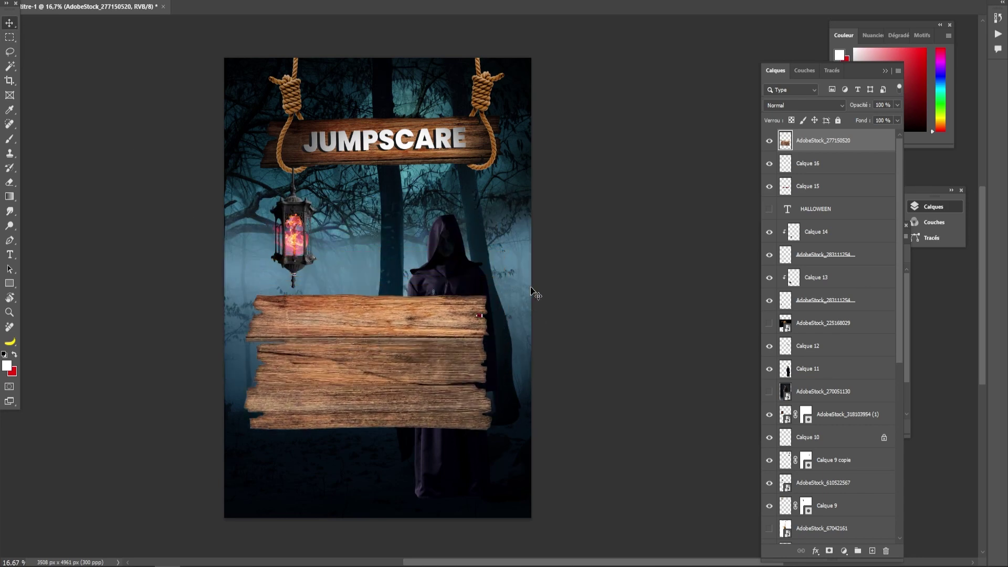
key(ctrl+t)
drag(499, 288, 491, 259)
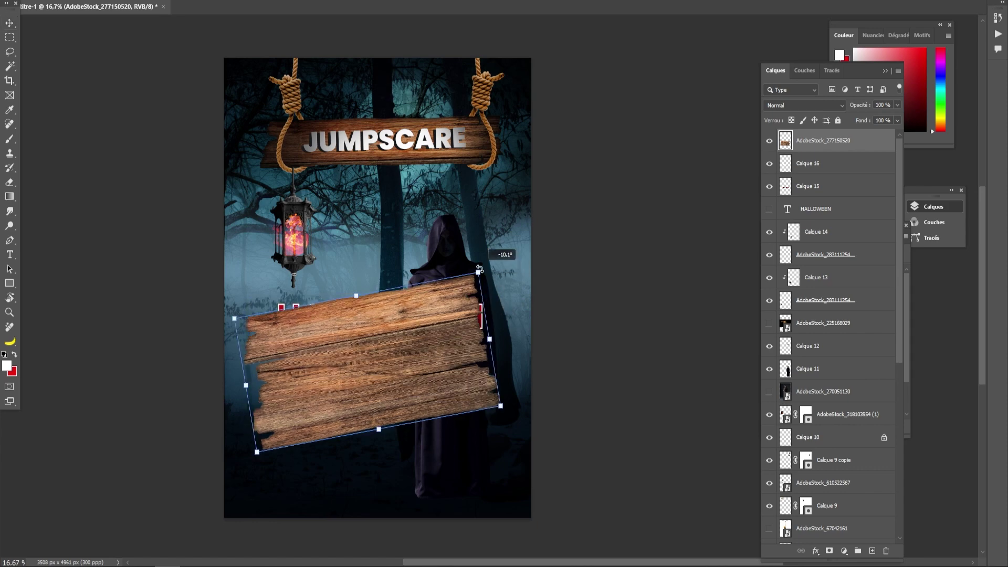
drag(378, 429, 371, 374)
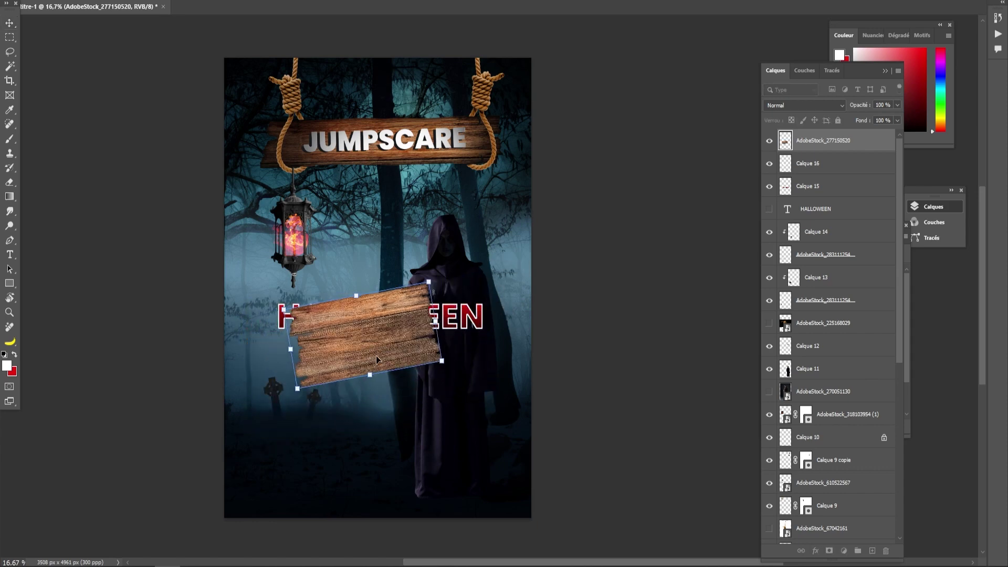
drag(378, 337, 379, 361)
drag(354, 324, 345, 291)
mouse_move(343, 367)
mouse_down()
mouse_move(350, 373)
mouse_move(329, 375)
mouse_up()
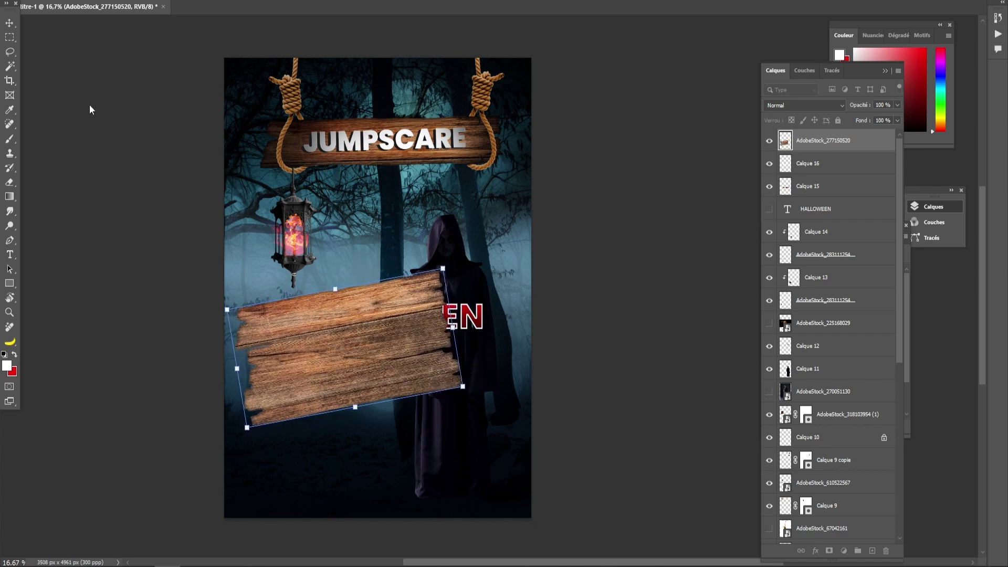
click(9, 23)
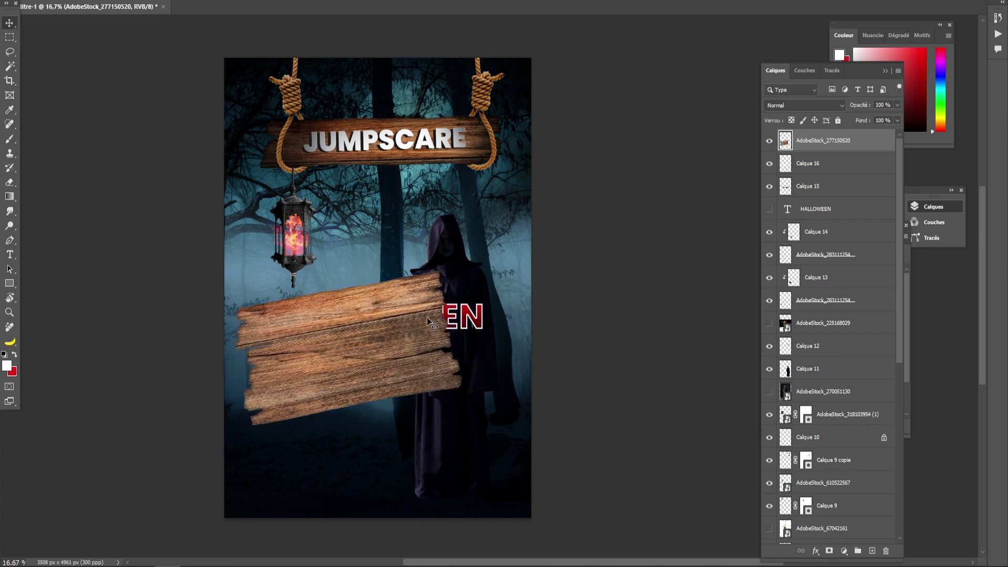
- Move the HALLOWEEN layers Calque 15 and 16 above the plank
click(817, 167)
shift+click(811, 190)
drag(810, 167, 790, 134)
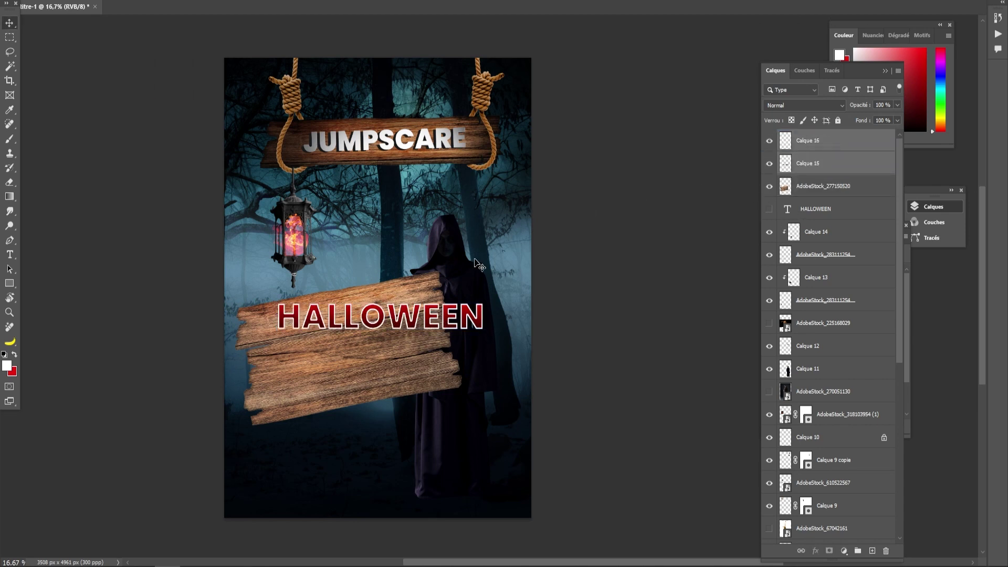
- Rotate HALLOWEEN about -5.7°, move it left, and scale it down to fit the upper plank
key(ctrl+t)
drag(489, 299, 485, 277)
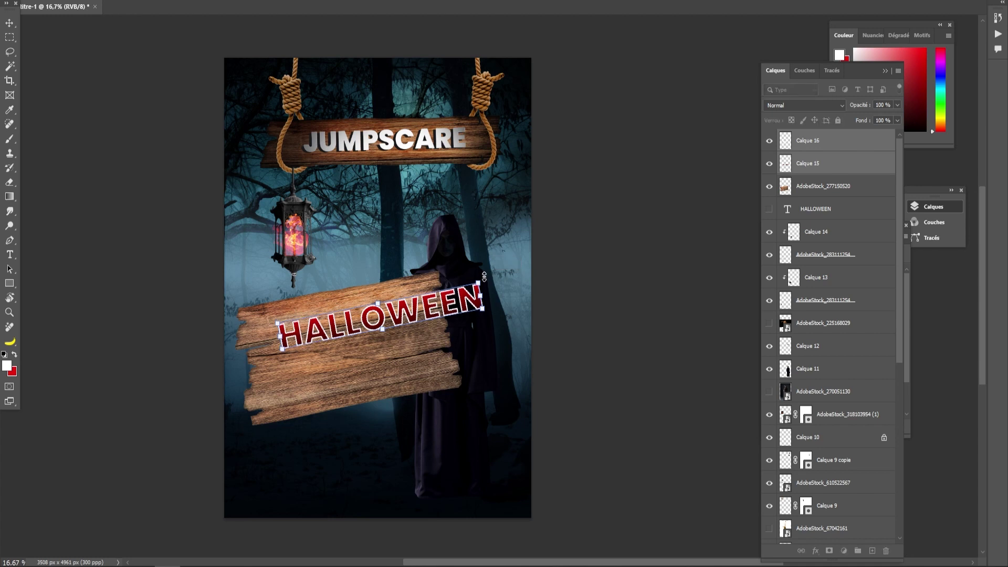
click(10, 23)
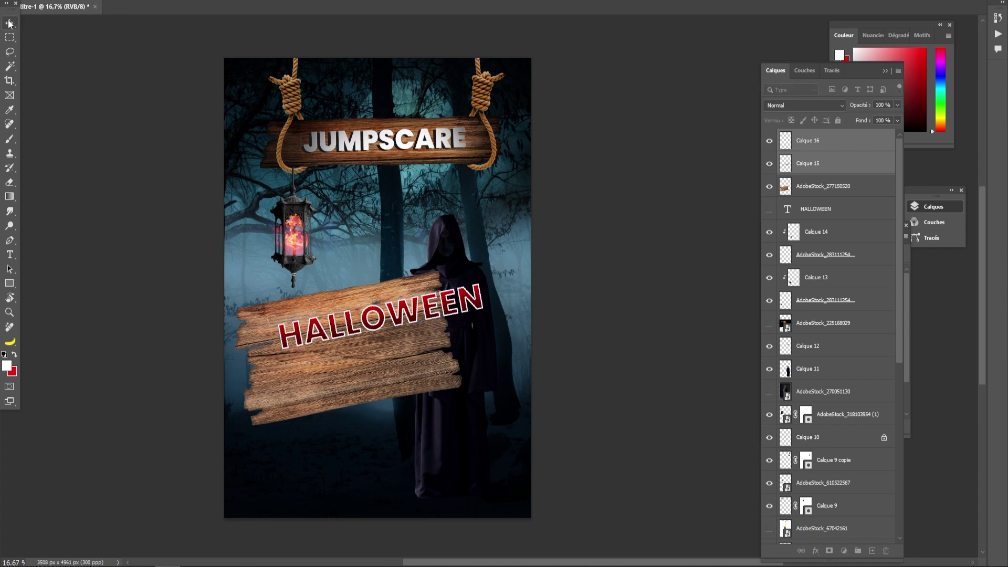
drag(379, 315, 344, 313)
key(ctrl+t)
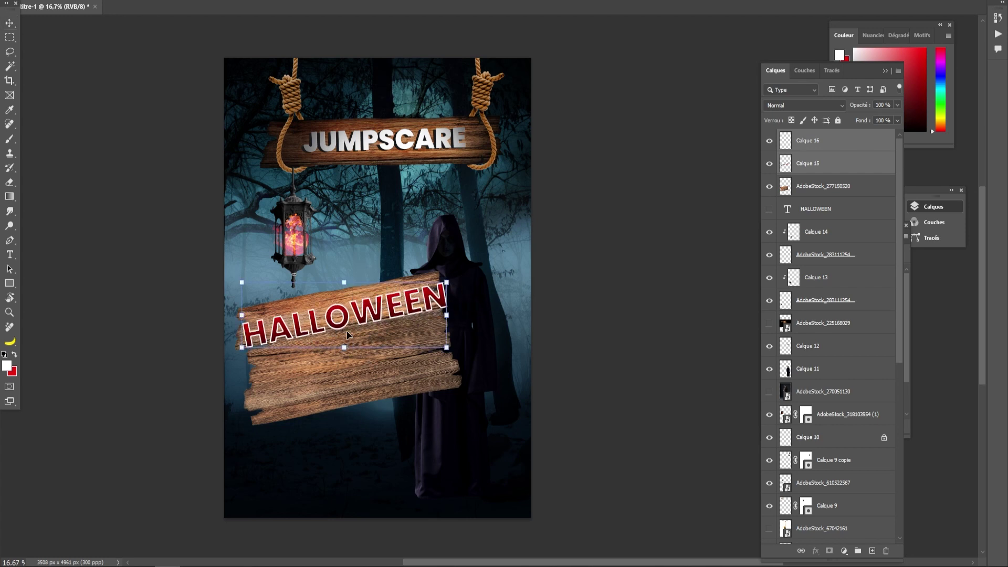
drag(342, 347, 344, 340)
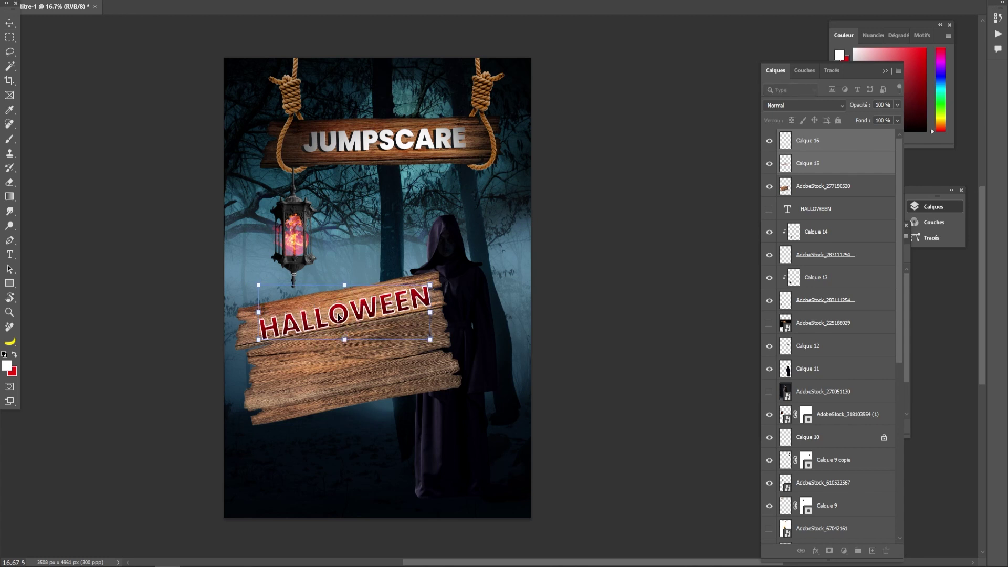
key(Return)
click(158, 203)
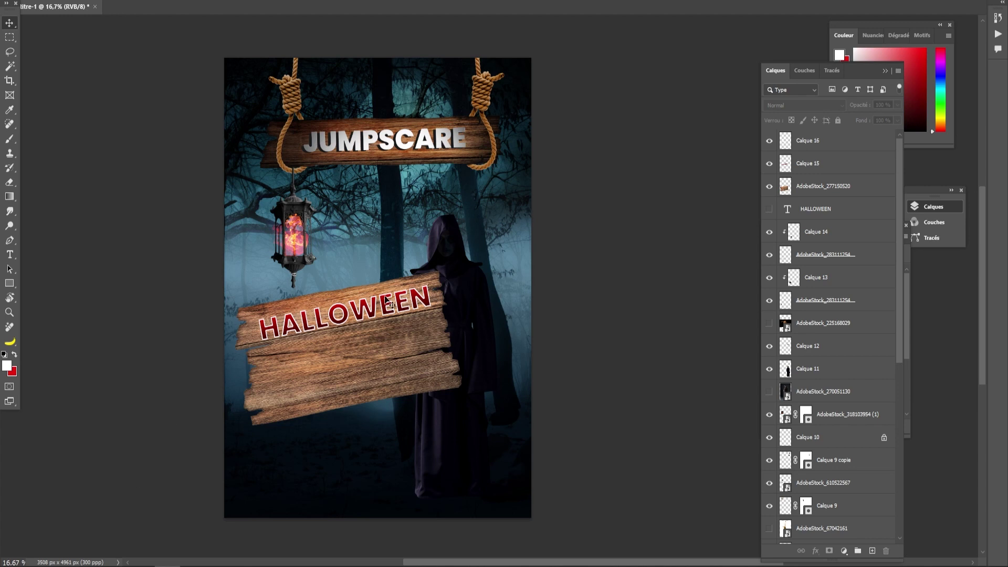
click(15, 138)
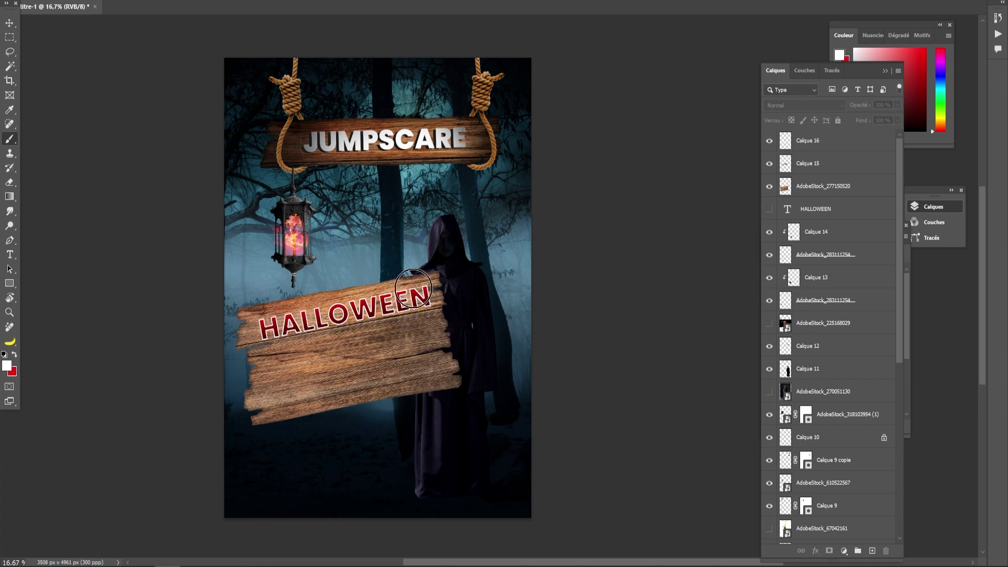
- Create Calque 17 above Calque 16, with white as the paint colour and a resized soft brush
alt+right_click(376, 282)
click(813, 146)
click(872, 551)
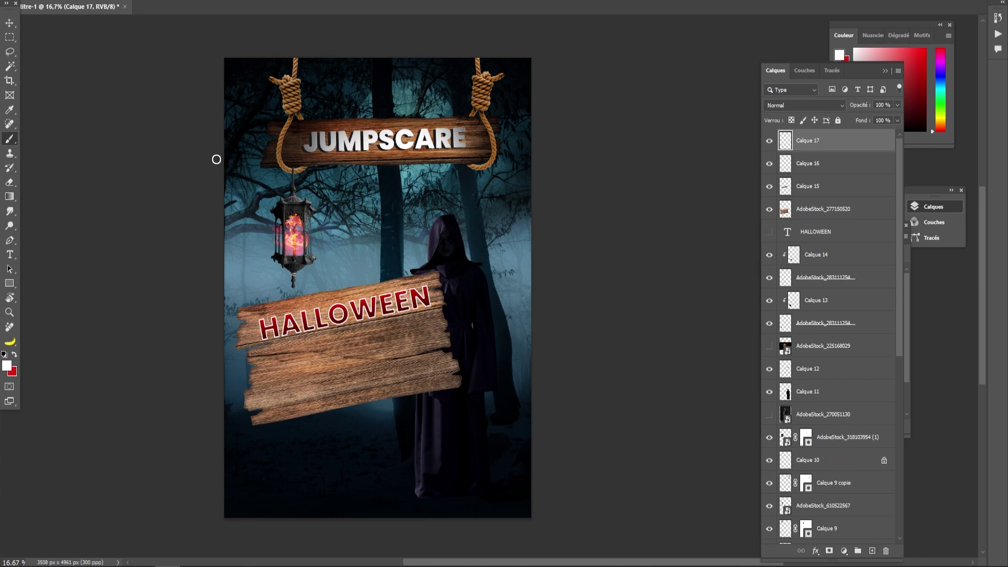
click(7, 366)
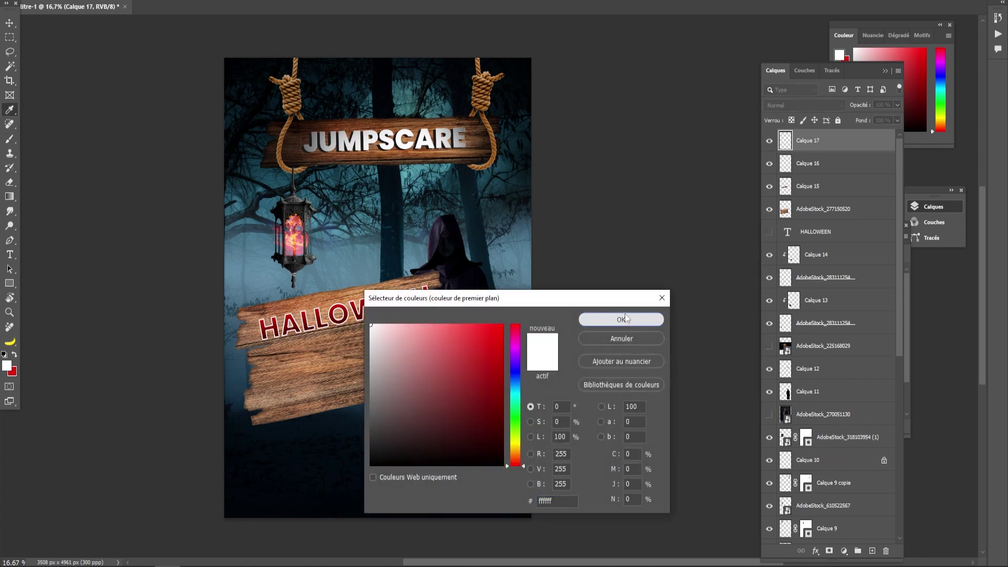
click(635, 320)
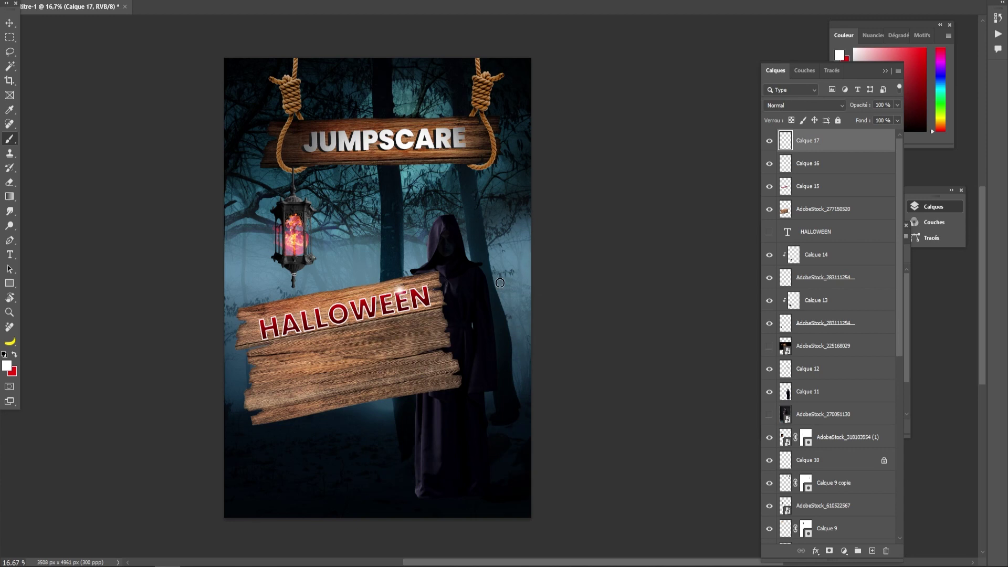
alt+right_click(400, 290)
alt+right_click(293, 298)
alt+right_click(293, 313)
click(10, 211)
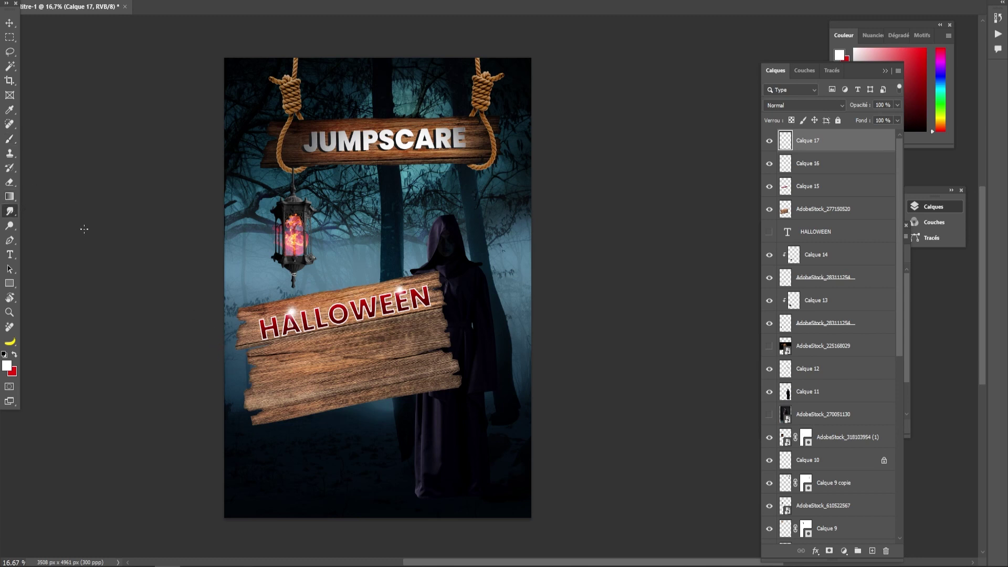
key(ctrl+plus)
- Choose a soft round brush preset for smudging the HALLOWEEN sign
drag(251, 340, 289, 325)
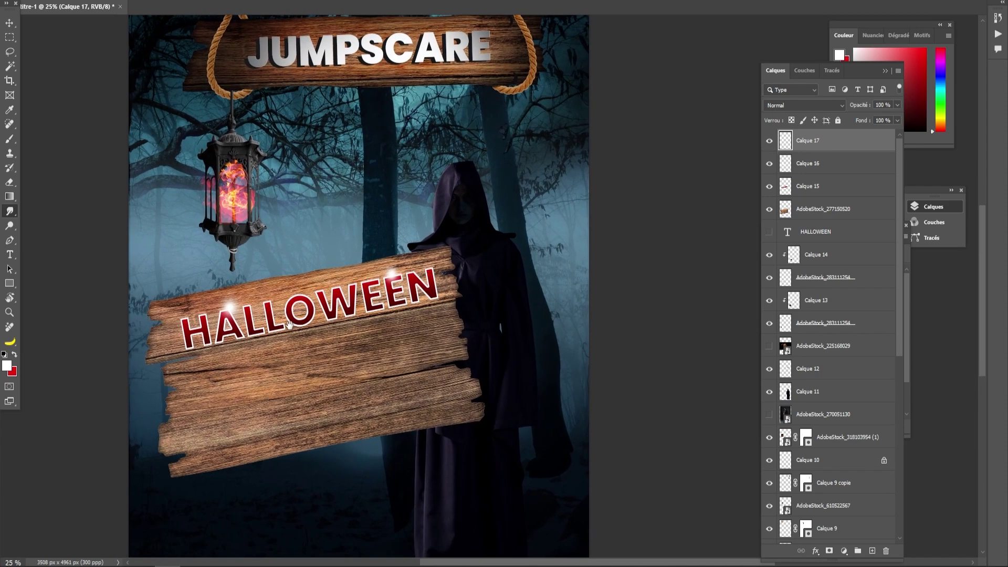
right_click(229, 308)
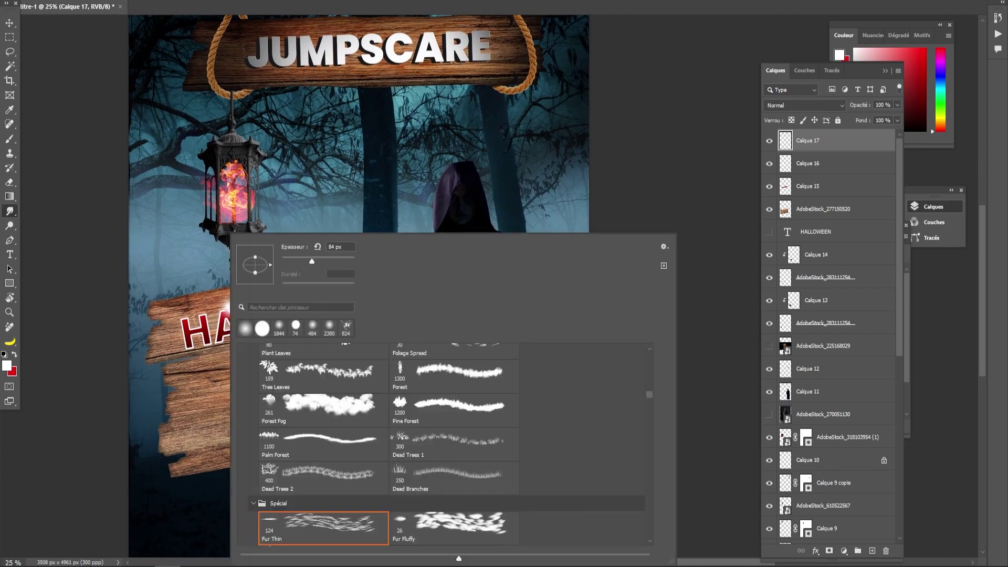
scroll(348, 447, up, 2)
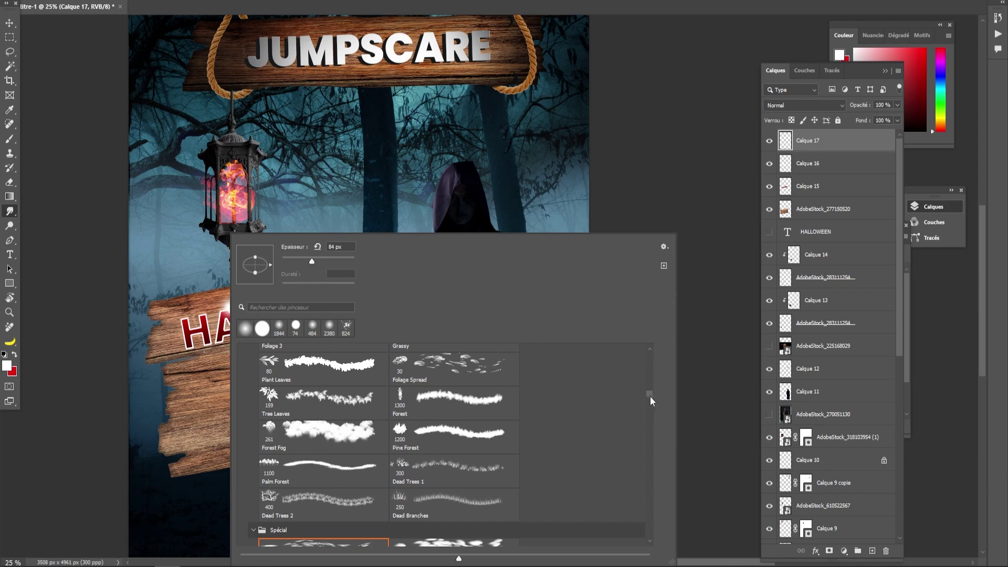
drag(651, 401, 651, 356)
click(275, 374)
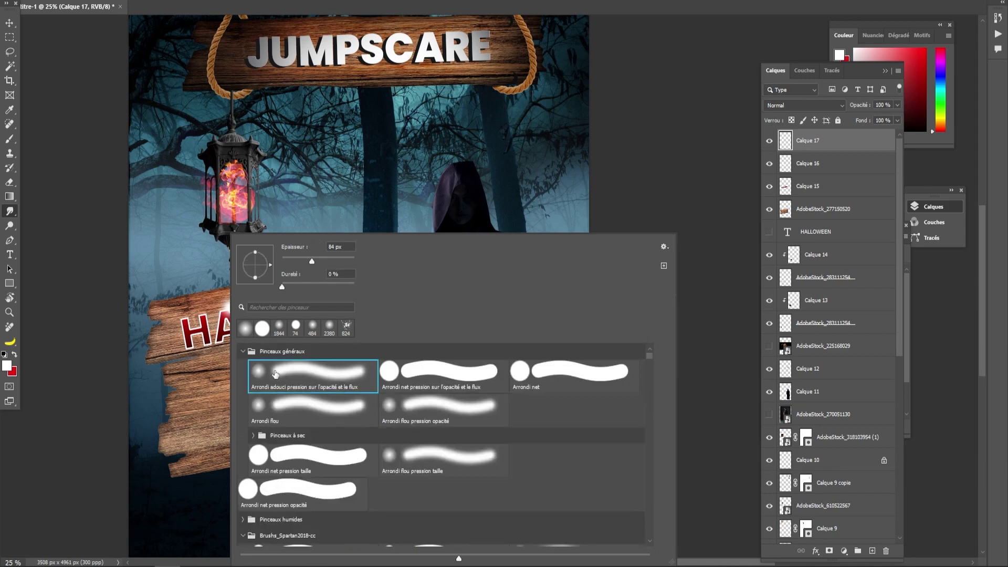
click(106, 357)
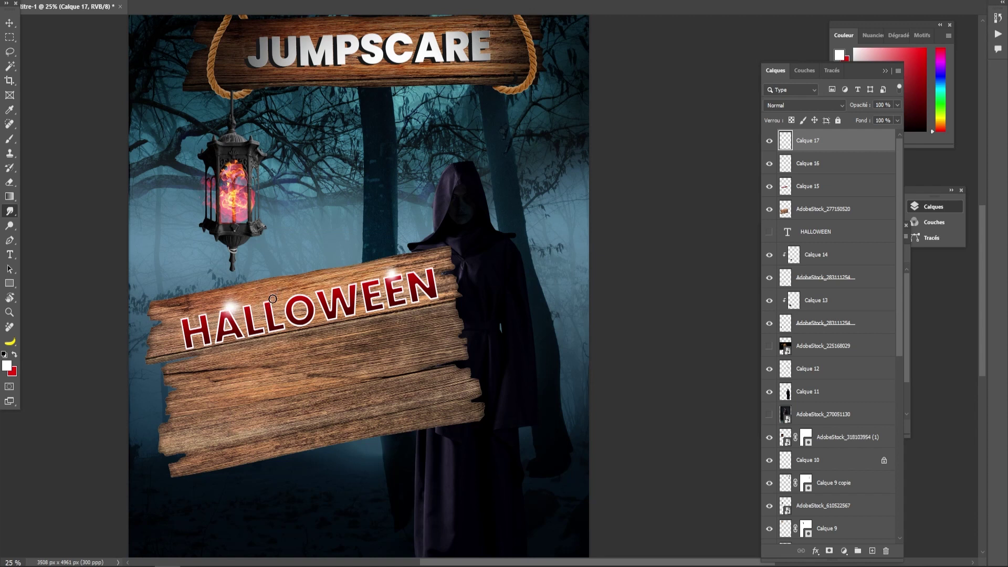
- Raise the smudge strength and smear the glows above the A and second E sideways
click(205, 0)
drag(205, 3, 220, 3)
mouse_move(231, 309)
mouse_down()
mouse_move(269, 293)
mouse_move(194, 313)
mouse_up()
mouse_move(393, 275)
mouse_down()
mouse_move(435, 263)
mouse_move(367, 289)
mouse_move(430, 264)
mouse_up()
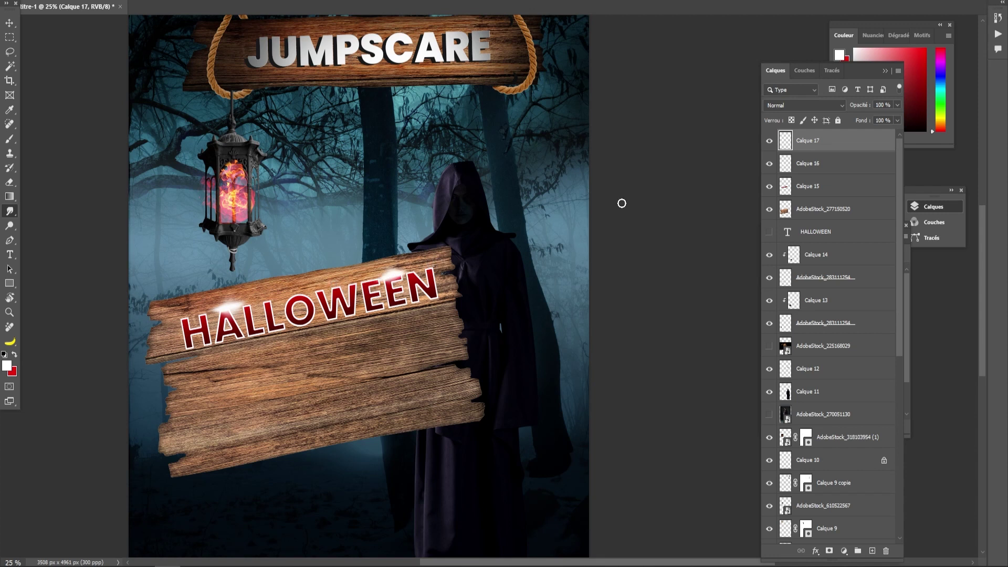
key(ctrl+z)
key(ctrl+z)
key(ctrl+z)
drag(396, 274, 234, 278)
drag(391, 276, 482, 250)
- Set the paint colour to white and give the glow layer the Incrustation (Overlay) blend mode
click(10, 138)
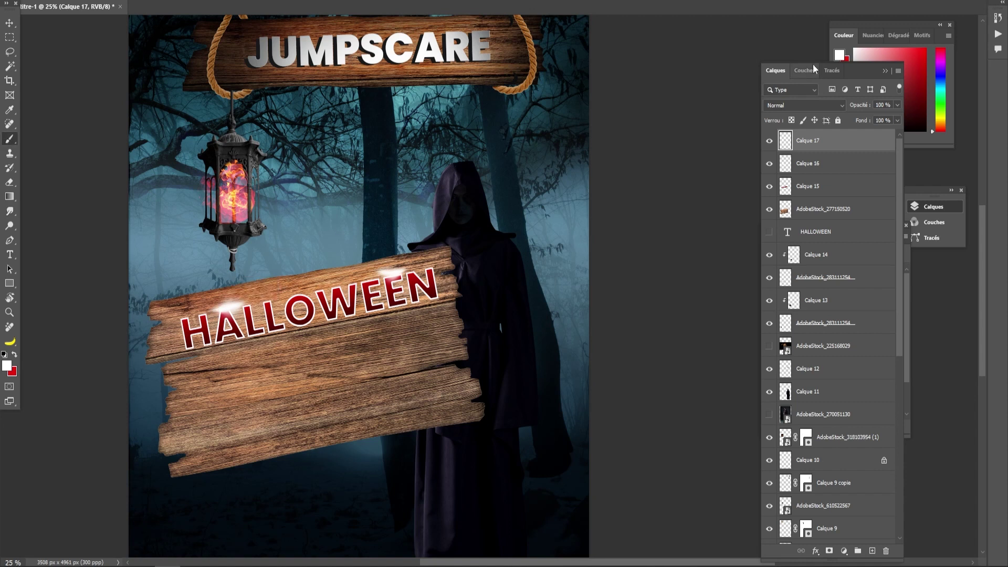
drag(861, 50, 819, 34)
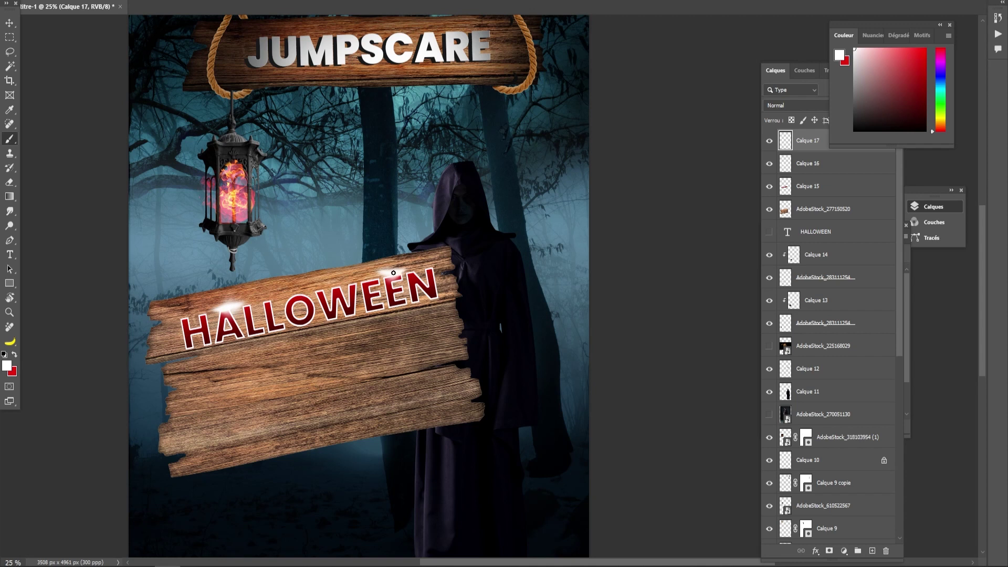
click(787, 105)
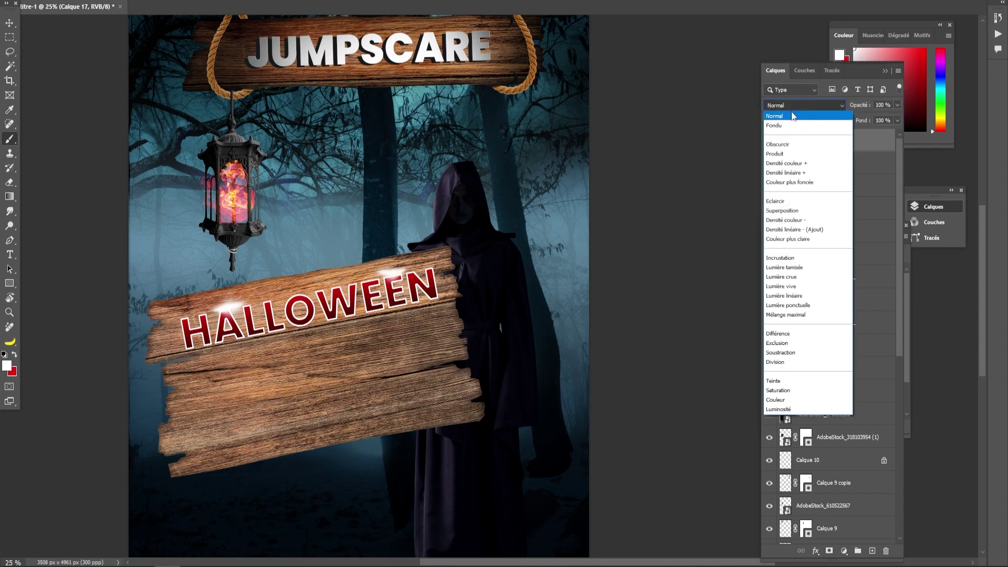
click(789, 261)
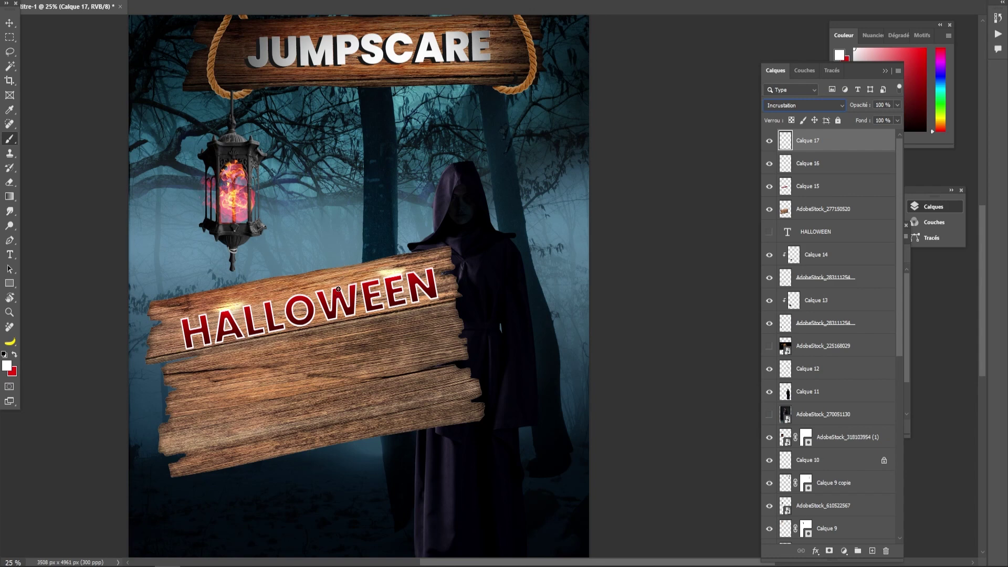
- Darken the wooden sign layer with a lowered Courbes (Curves) adjustment
click(811, 210)
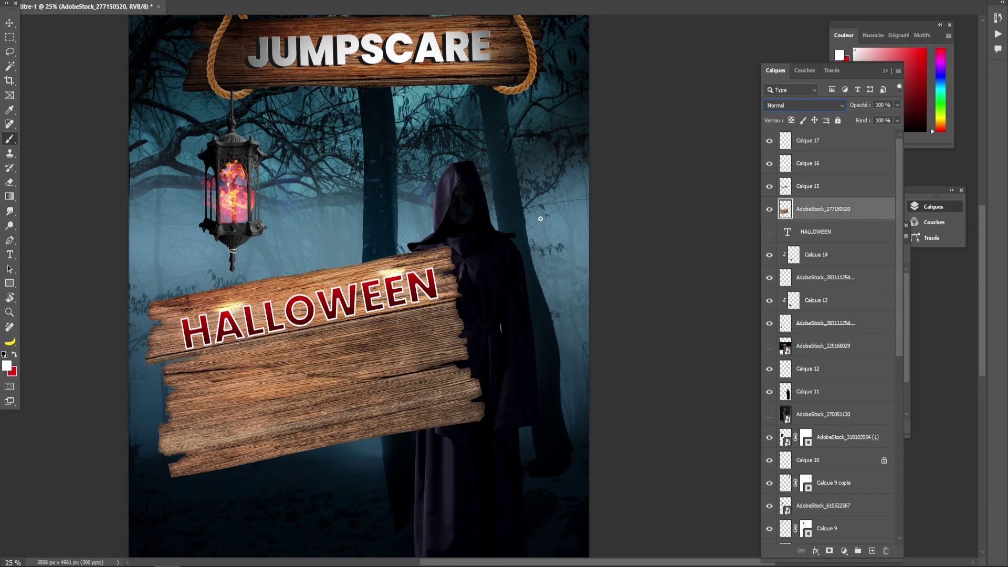
click(77, 0)
mouse_move(90, 3)
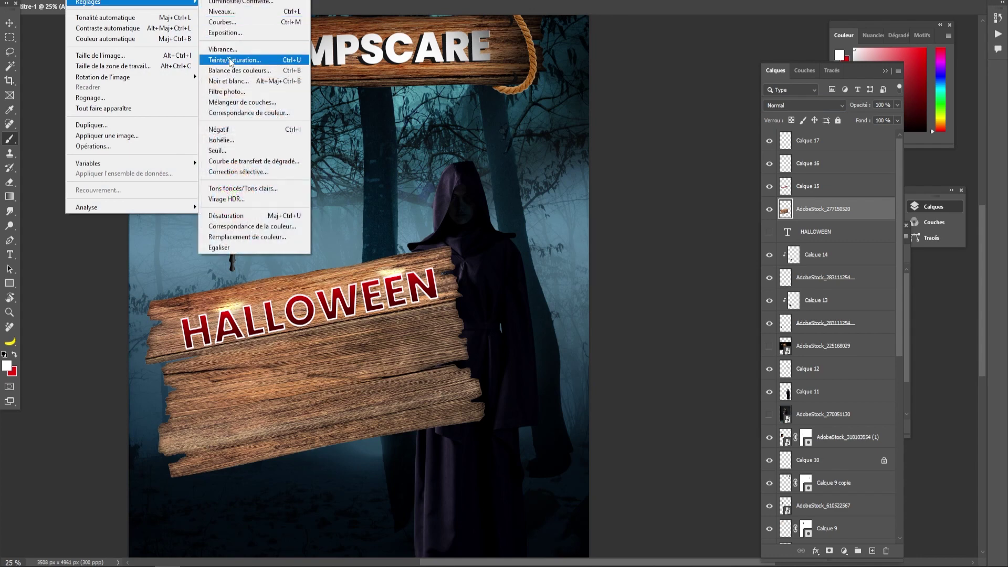
click(231, 22)
drag(675, 271, 677, 286)
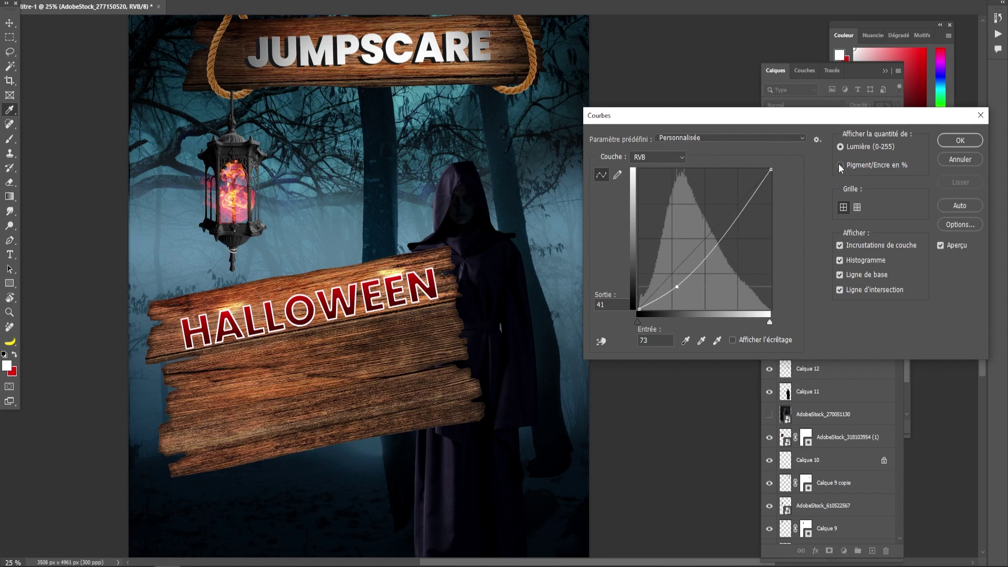
click(960, 141)
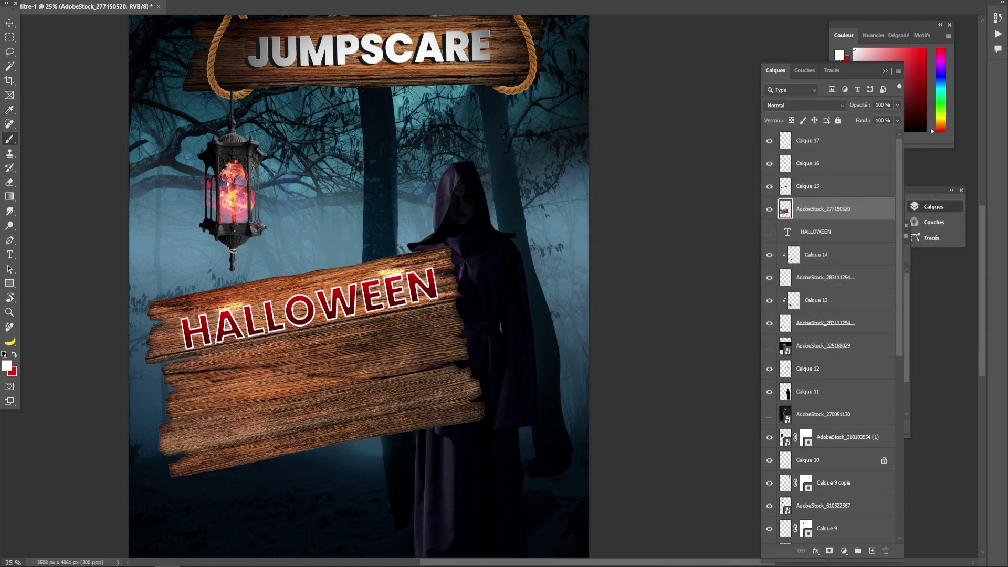
- Reduce the sign's saturation to -40 and start a new text line on it
click(75, 0)
mouse_move(86, 2)
click(224, 61)
drag(751, 318, 733, 318)
click(894, 232)
click(9, 254)
click(241, 396)
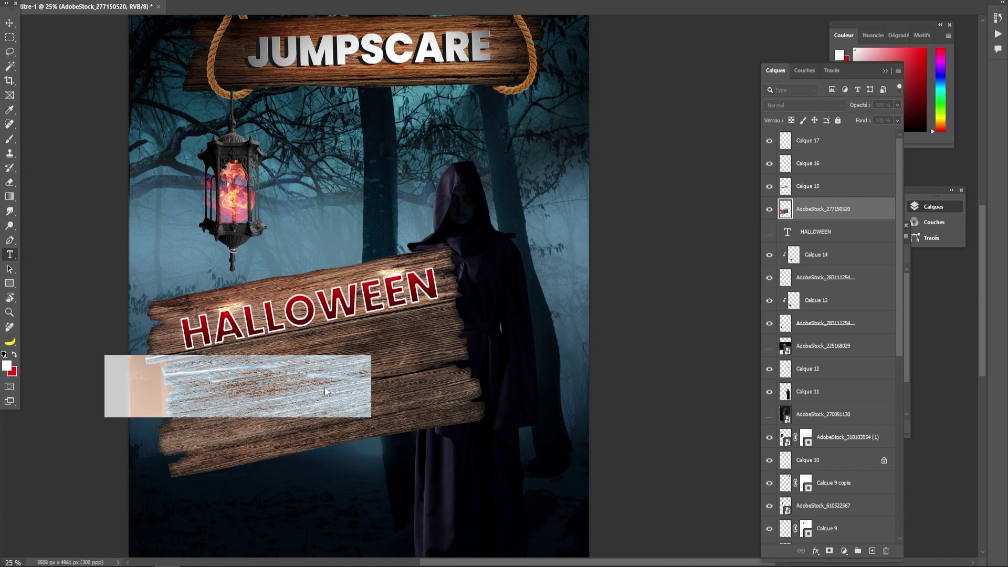
- Type AU CHATEAU and move it to the centre of the sign
text(AU CHATEAU)
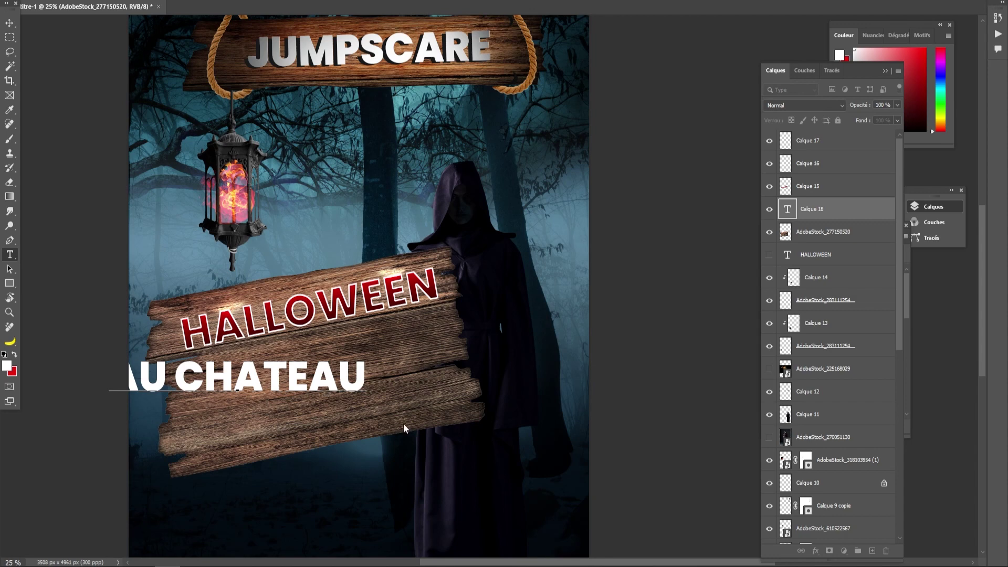
click(10, 23)
drag(226, 388, 323, 394)
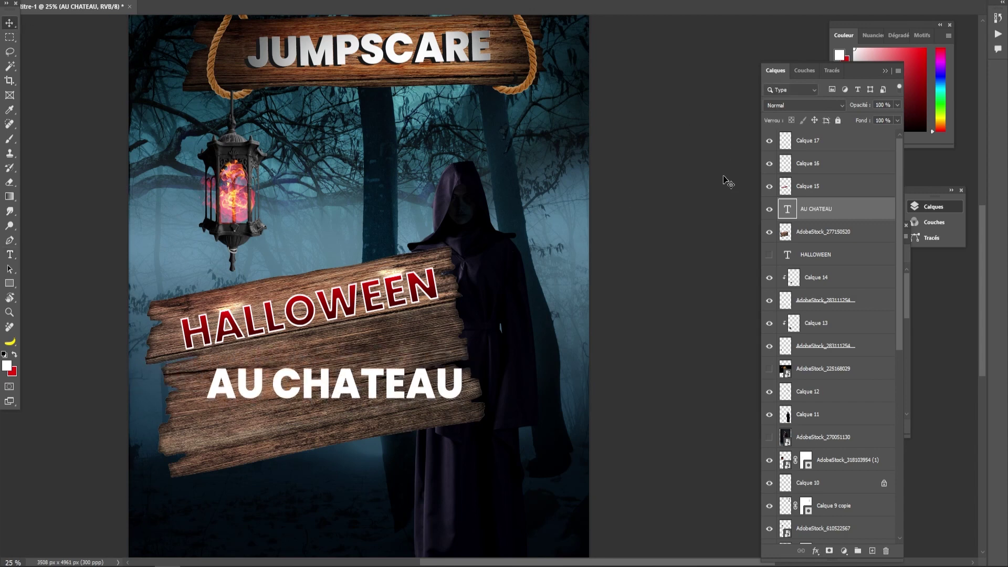
- Restyle AU CHATEAU in the Ghosteen font at Light weight
double_click(787, 209)
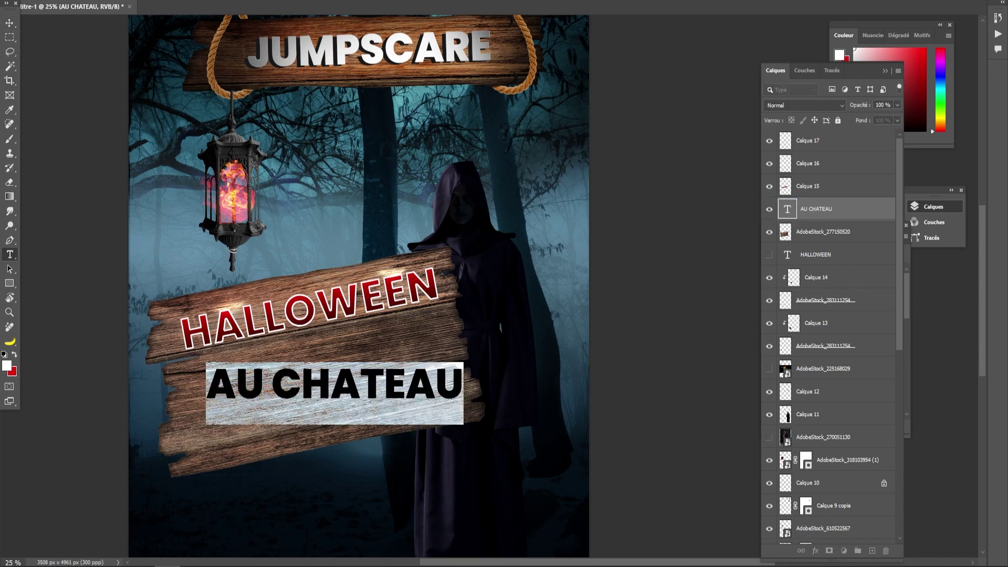
click(223, 1)
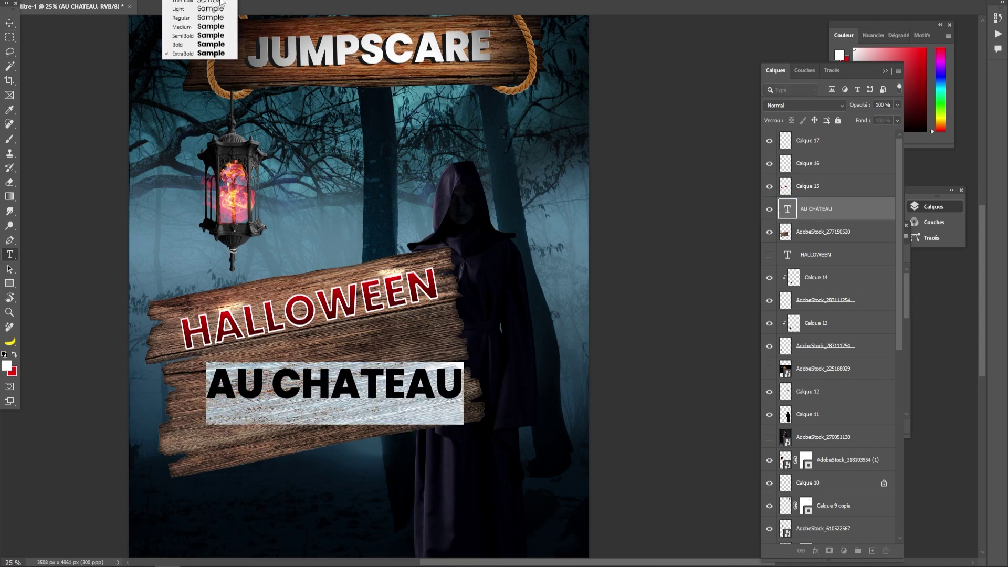
click(183, 9)
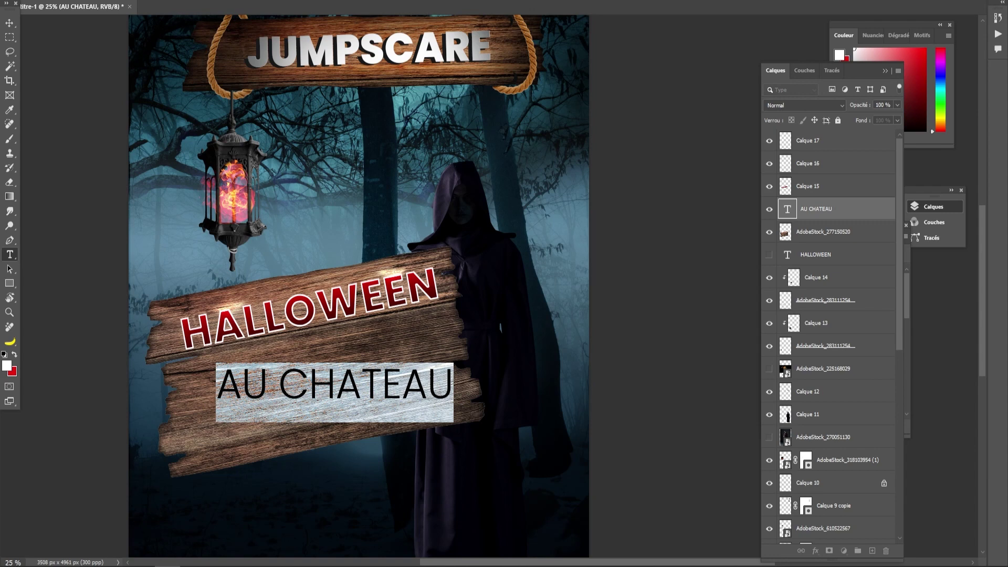
click(170, 0)
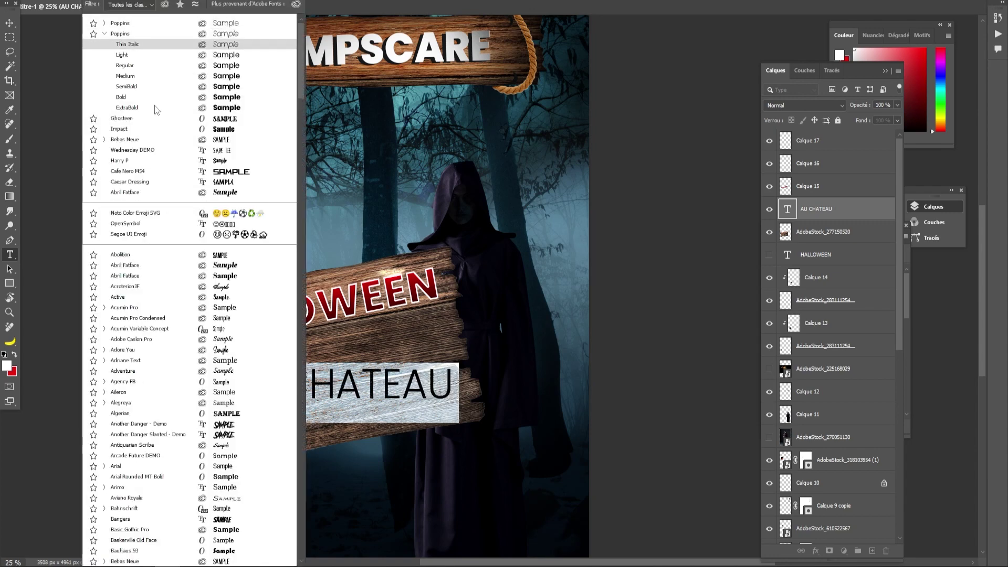
click(155, 121)
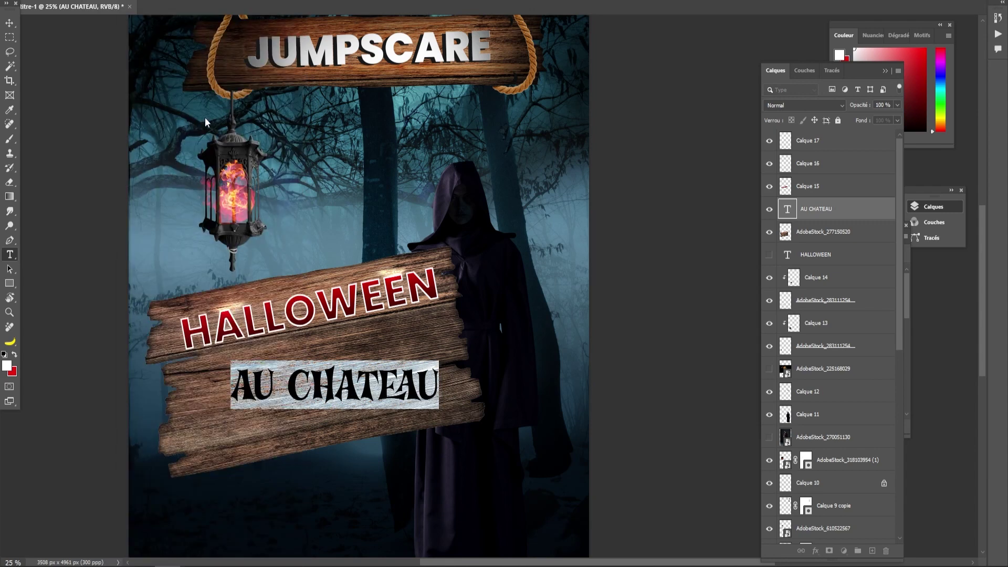
click(9, 22)
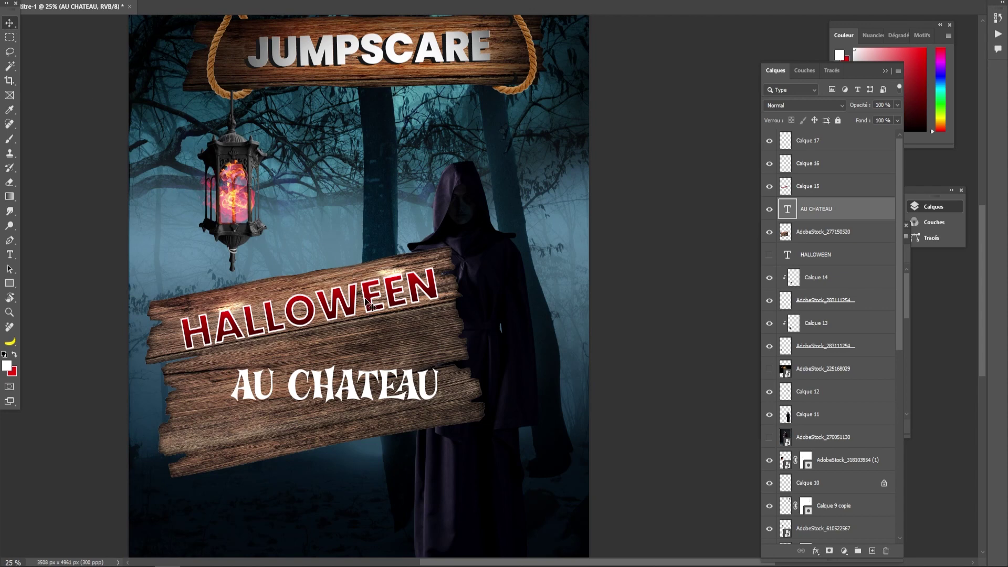
key(ctrl+t)
- Rotate AU CHATEAU about -10° to match the plank and seat it just under HALLOWEEN
drag(450, 357, 444, 337)
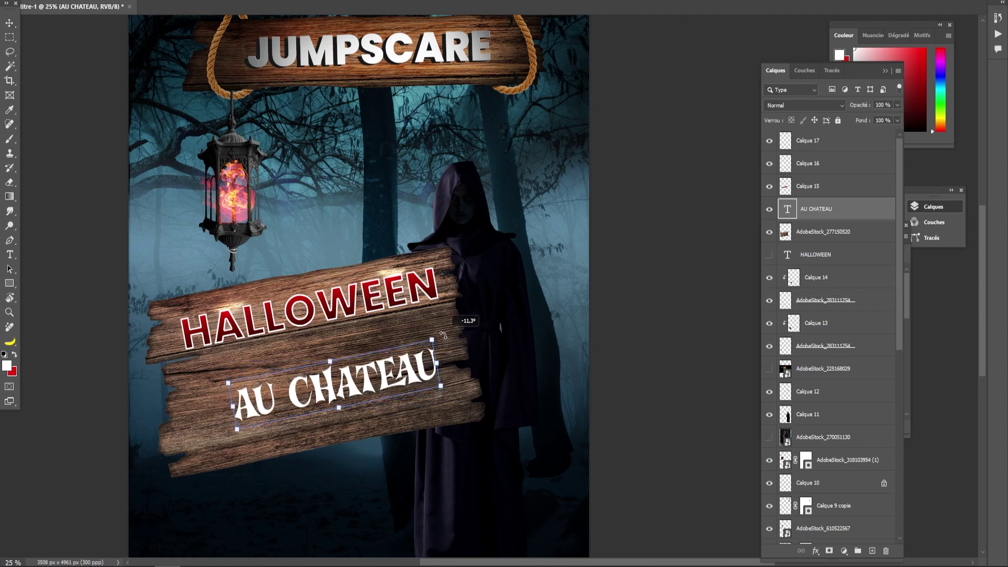
drag(386, 369, 392, 331)
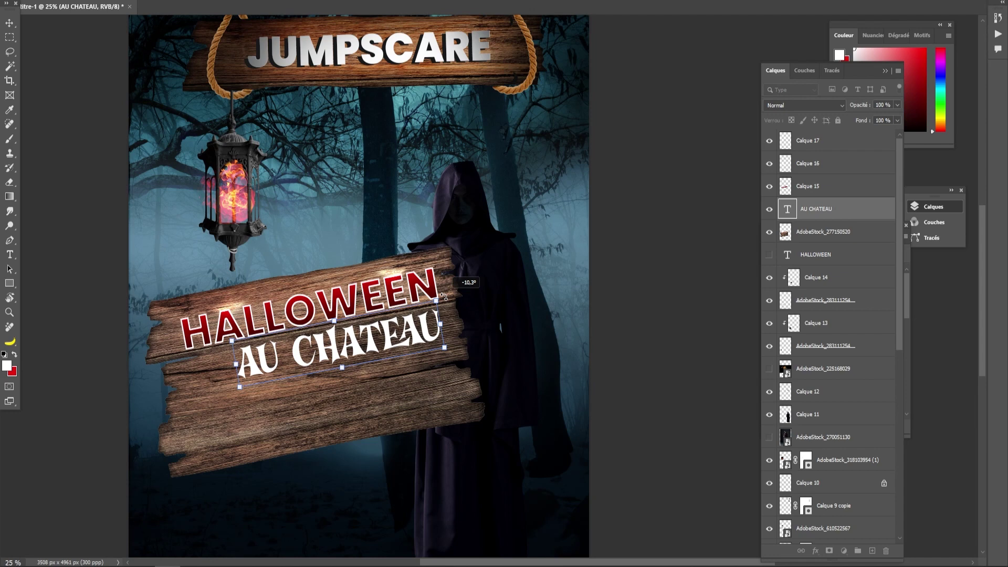
drag(378, 349, 357, 355)
click(9, 23)
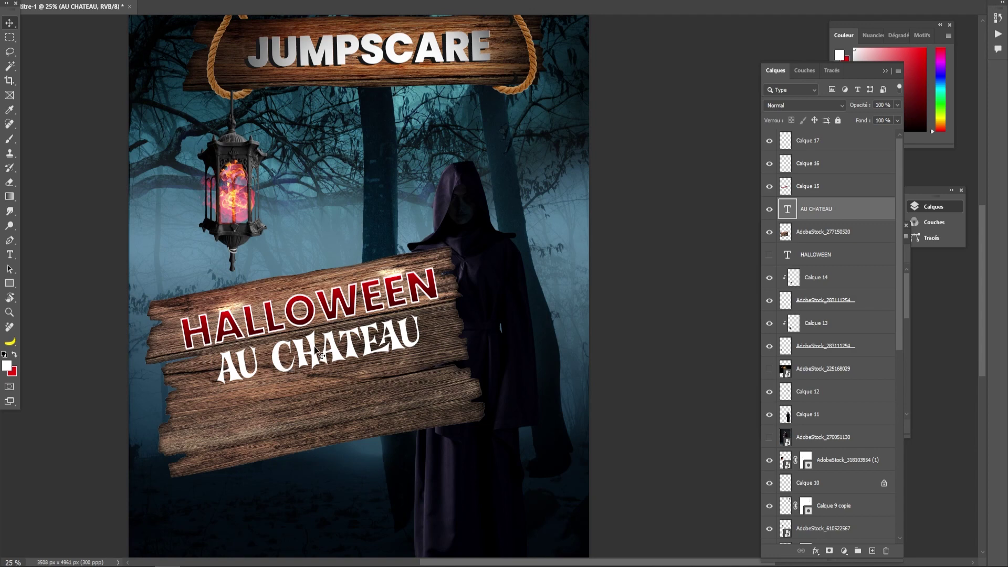
drag(310, 348, 312, 351)
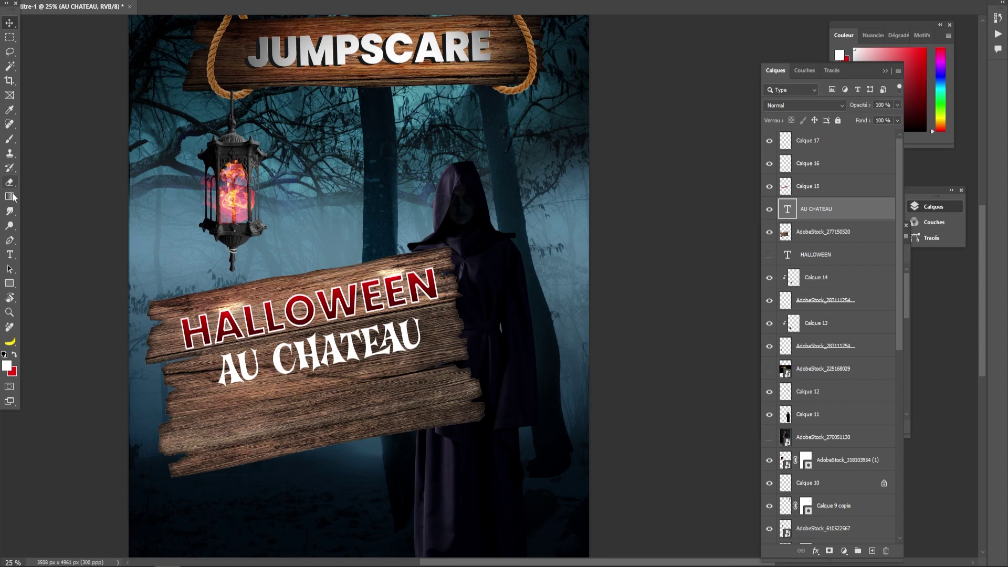
right_click(9, 241)
click(19, 256)
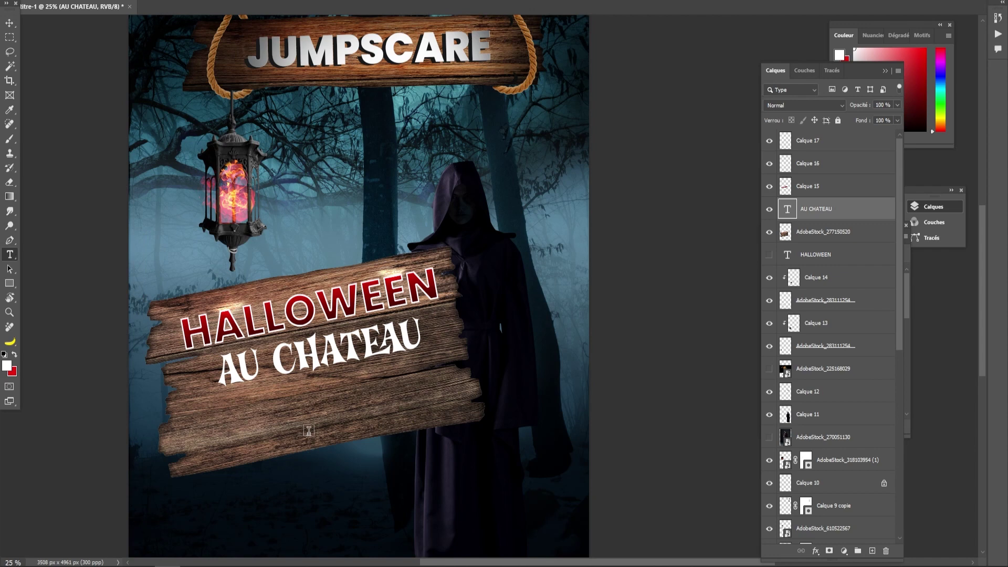
- Type the first DJ name on the lower plank in Poppins Regular, narrowed slightly
click(309, 430)
text(DJ LORENS)
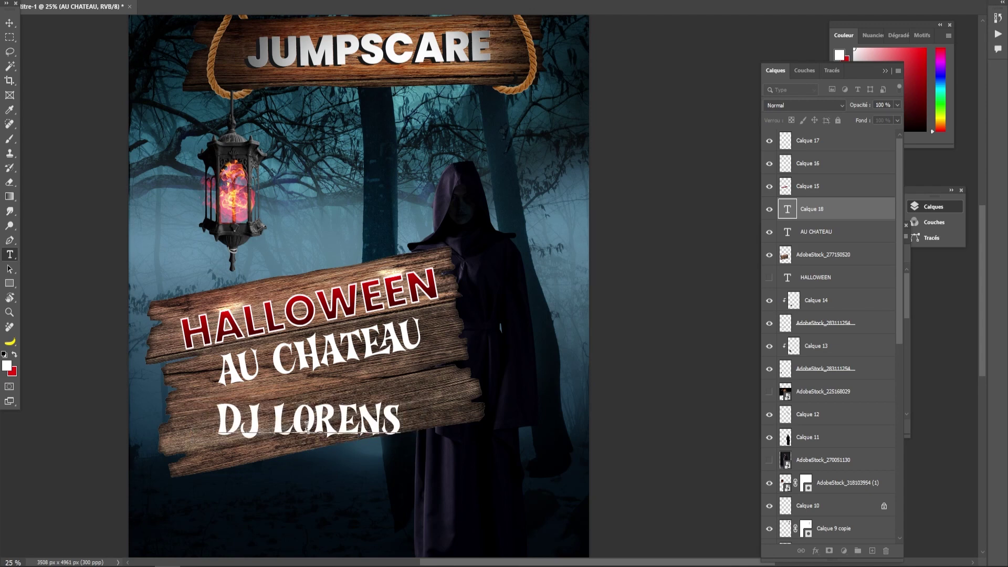
click(9, 23)
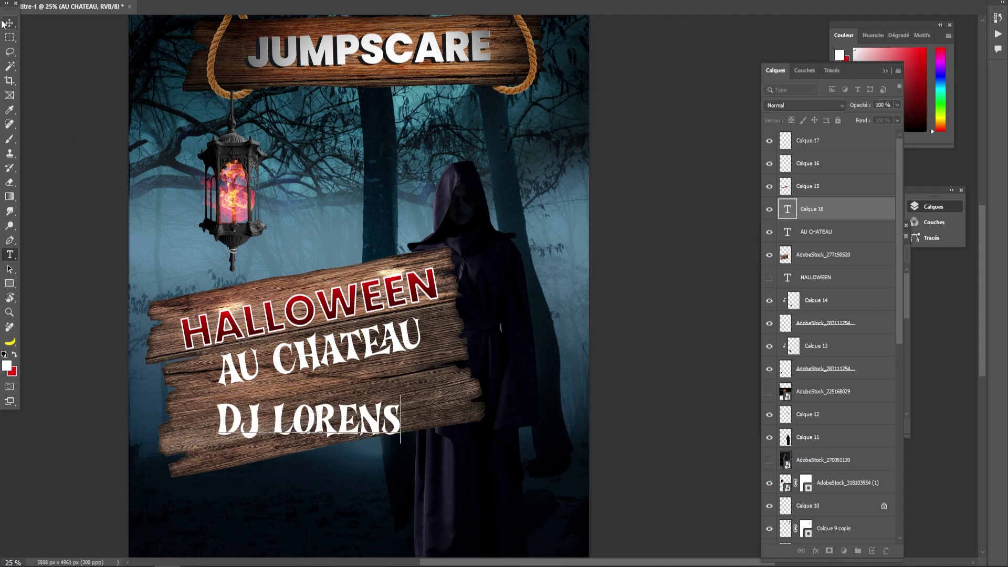
double_click(788, 209)
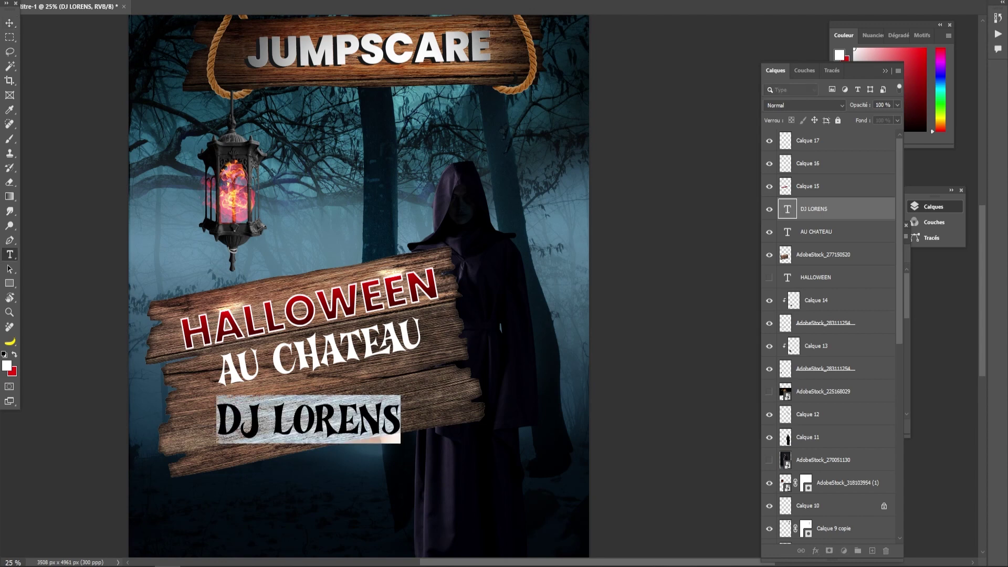
text(pop)
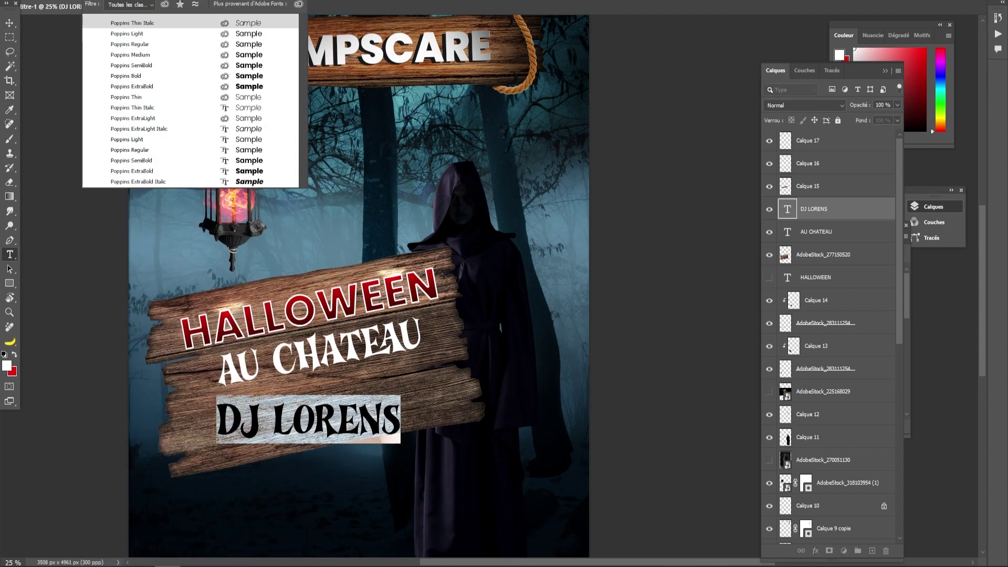
click(165, 44)
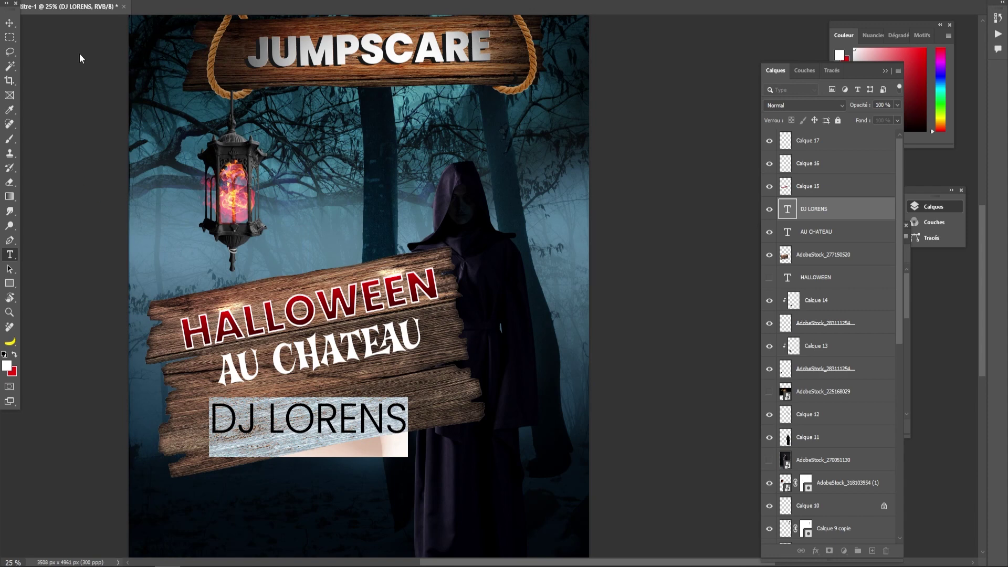
click(10, 23)
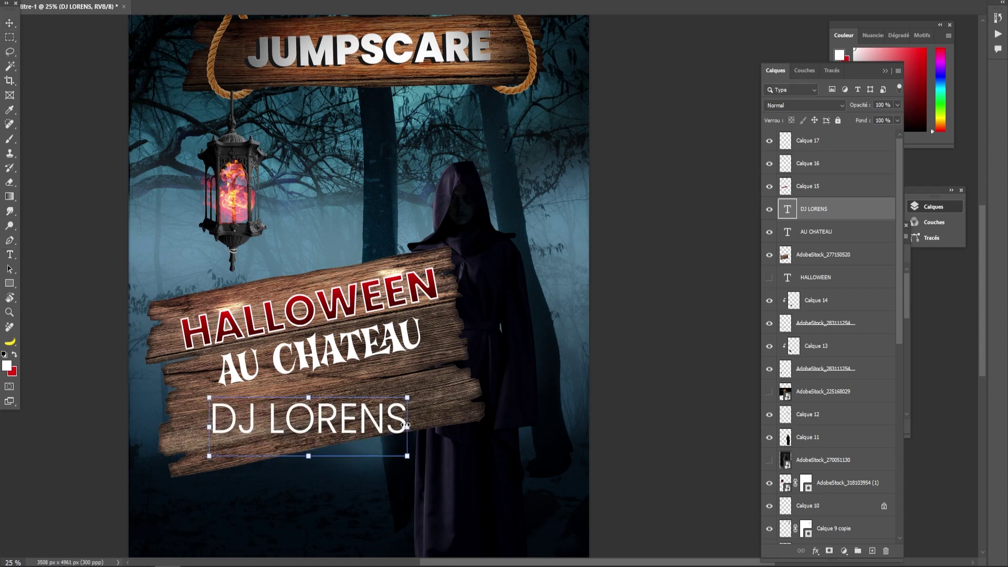
drag(341, 427, 340, 429)
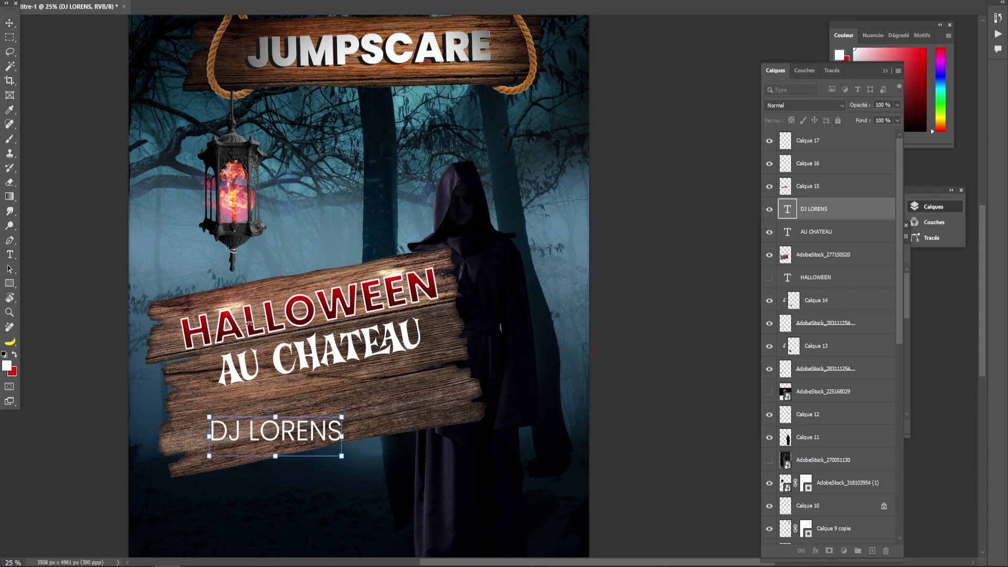
key(Return)
- Append ' // ' and the second DJ name, move the line onto the plank, and marquee around it
double_click(341, 435)
click(357, 439)
text(//)
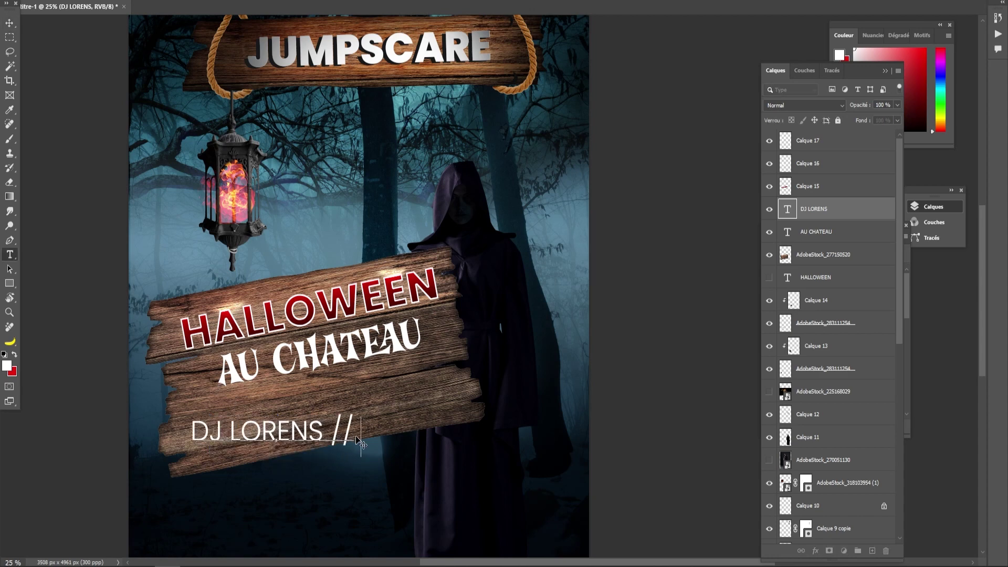
text( DJ DIDIER)
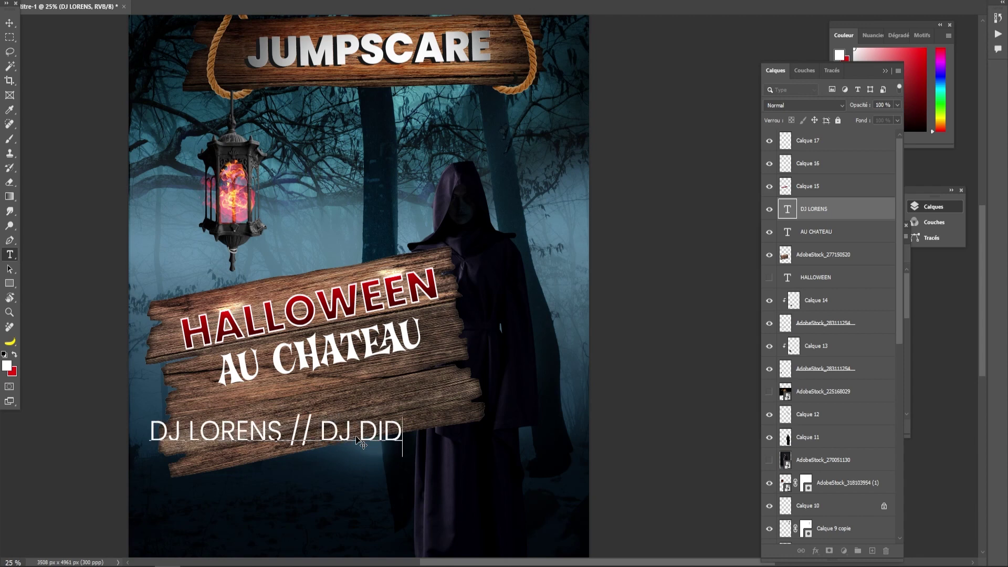
click(9, 22)
drag(294, 428, 335, 410)
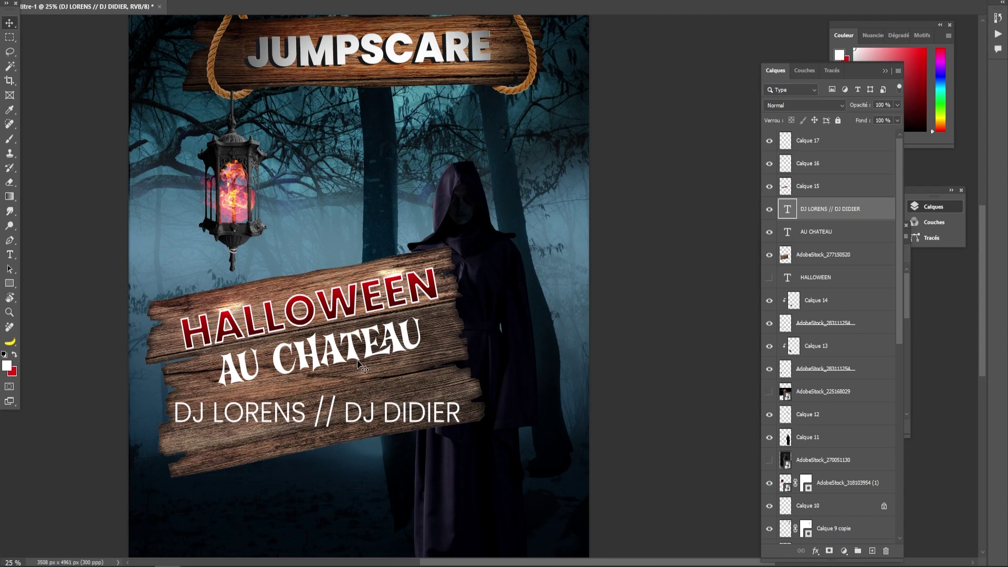
click(8, 38)
drag(160, 385, 470, 440)
- On a new layer above Calque 17, stroke the selection with a white 30 px contour
click(468, 452)
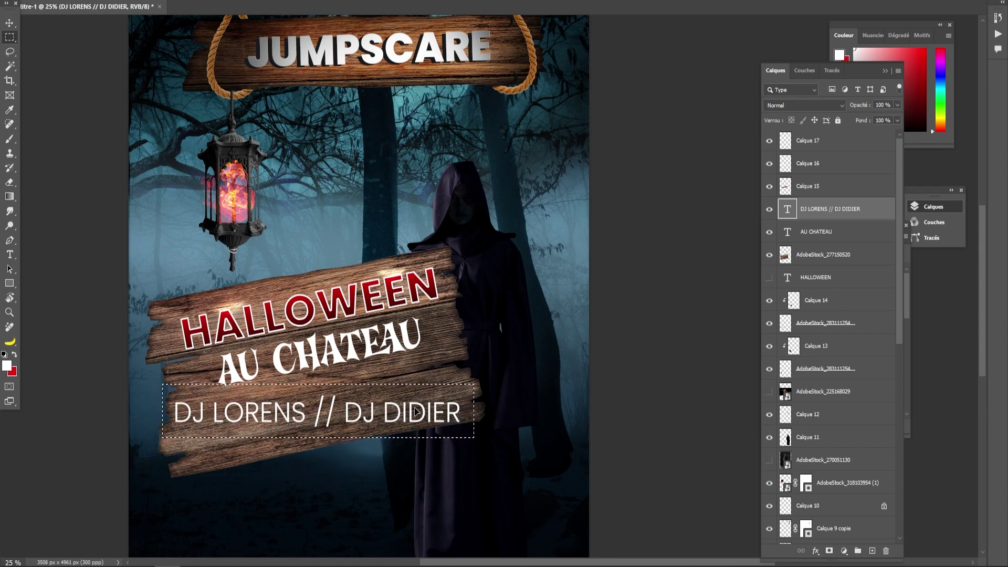
click(825, 145)
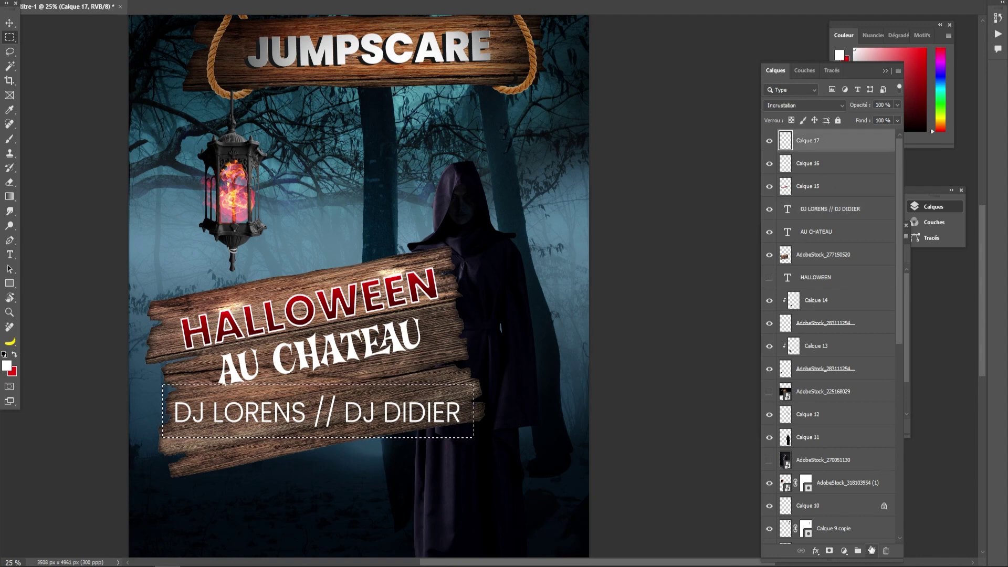
click(873, 551)
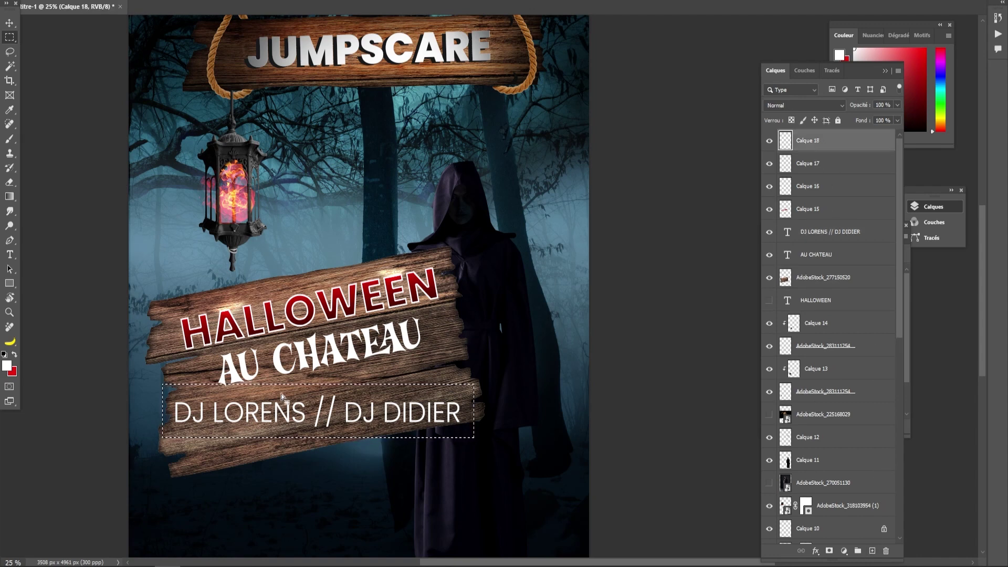
right_click(281, 351)
click(315, 279)
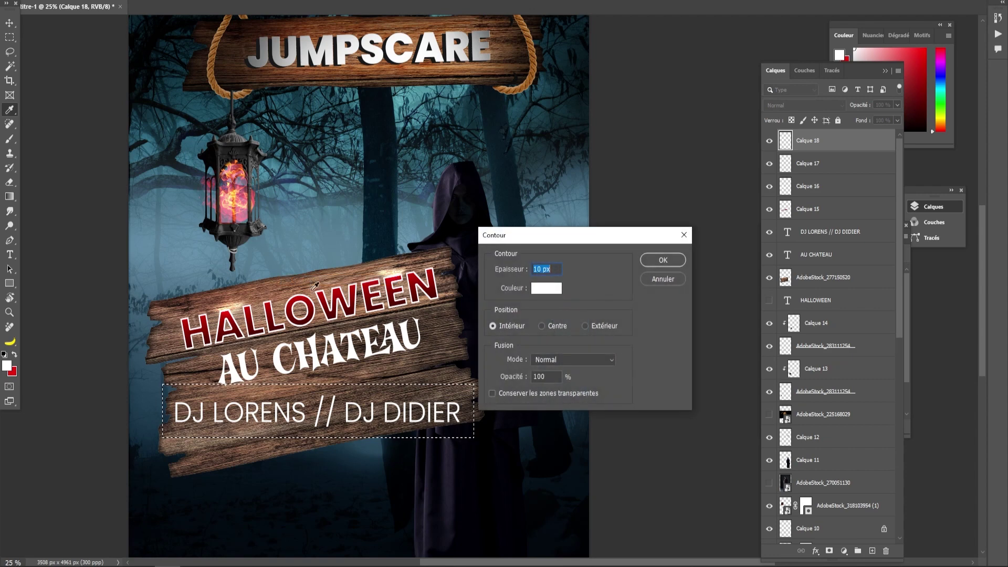
double_click(539, 268)
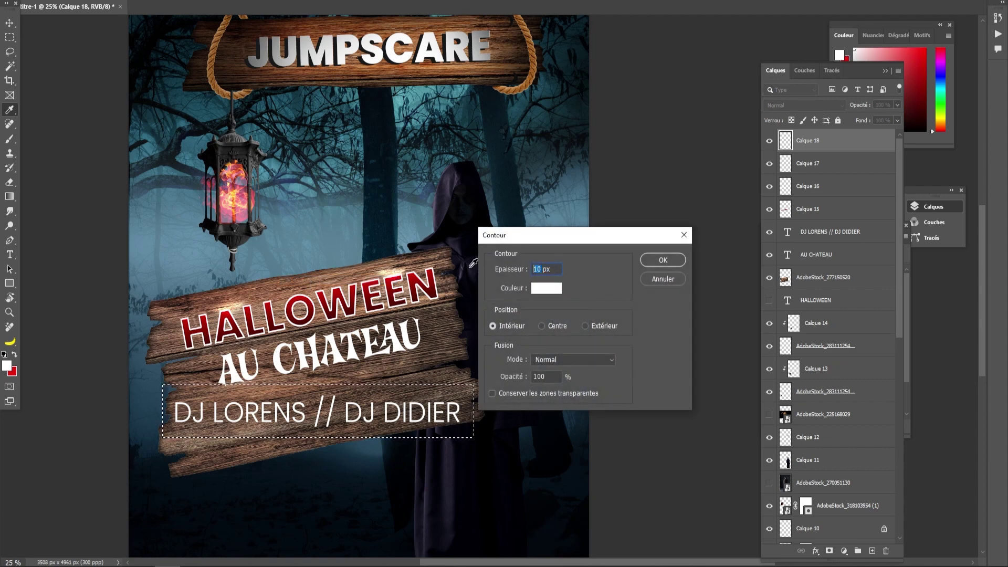
text(40)
drag(507, 271, 476, 273)
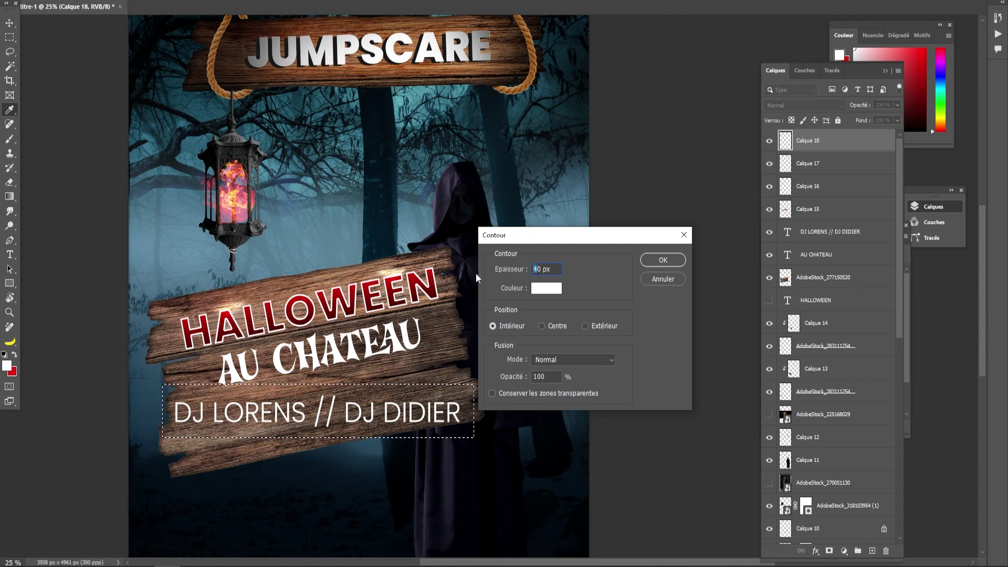
click(662, 258)
- Deselect, then marquee a strip across the middle of the frame's top edge for the gap
key(ctrl+d)
drag(282, 375, 287, 378)
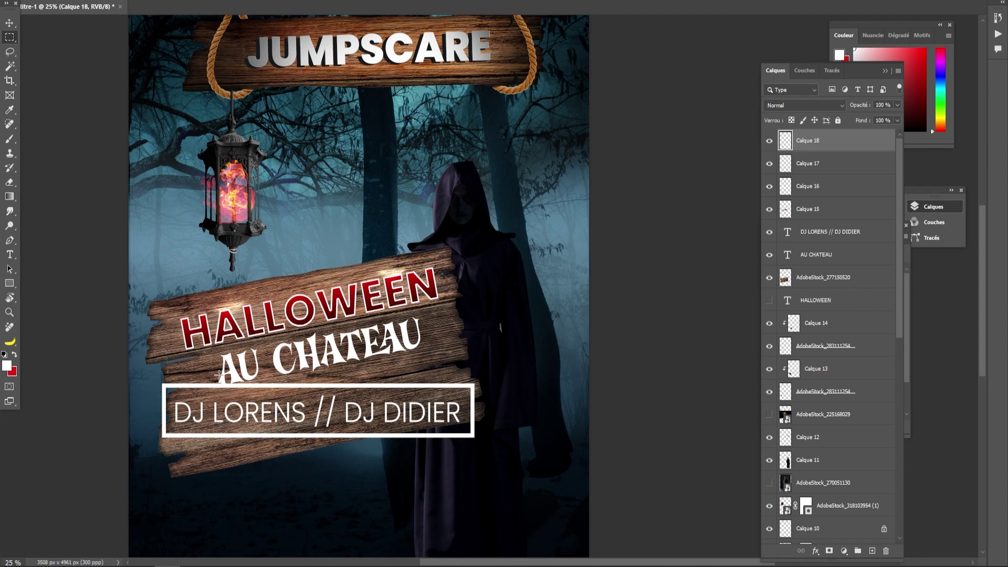
drag(291, 387, 434, 393)
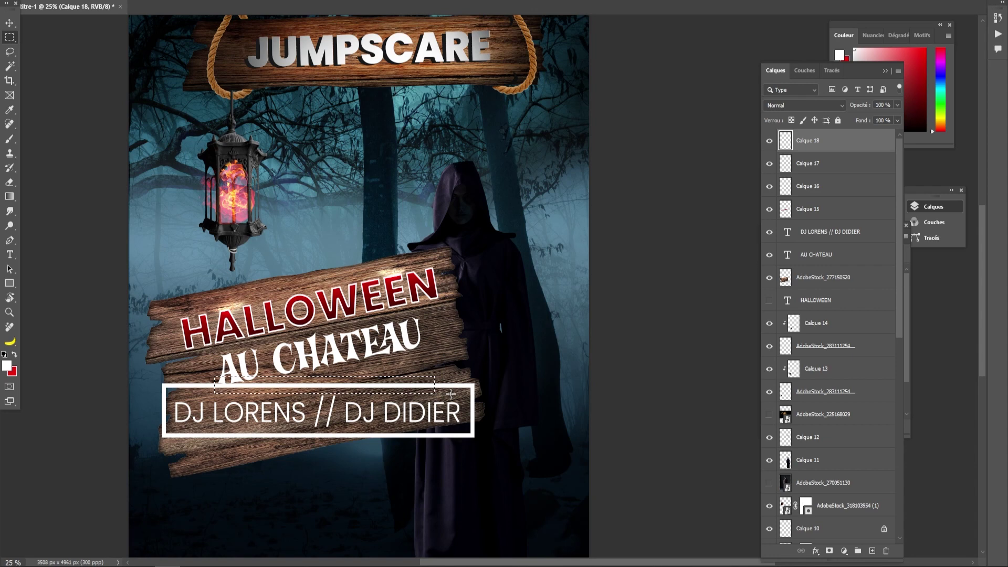
drag(424, 391, 421, 391)
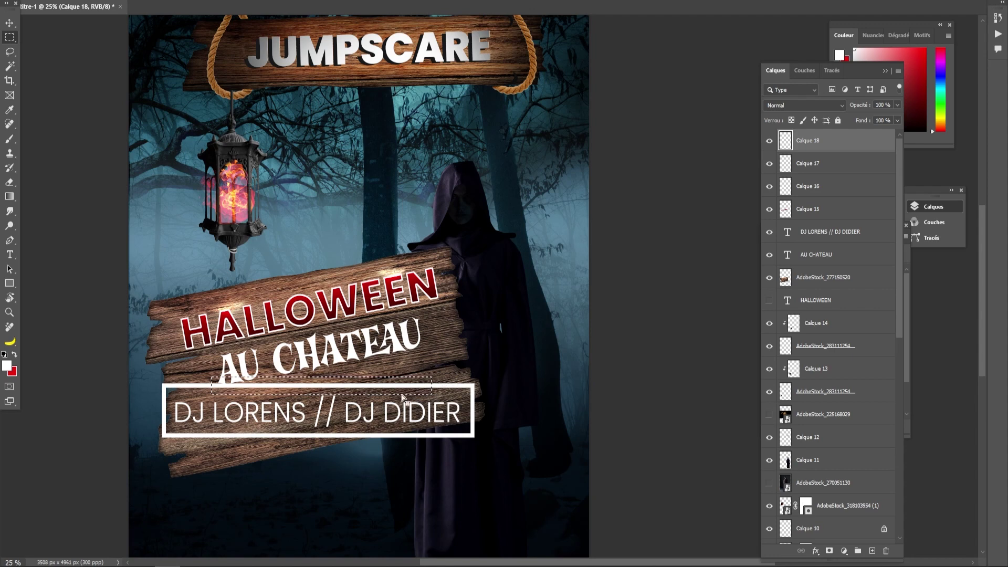
drag(375, 390, 373, 389)
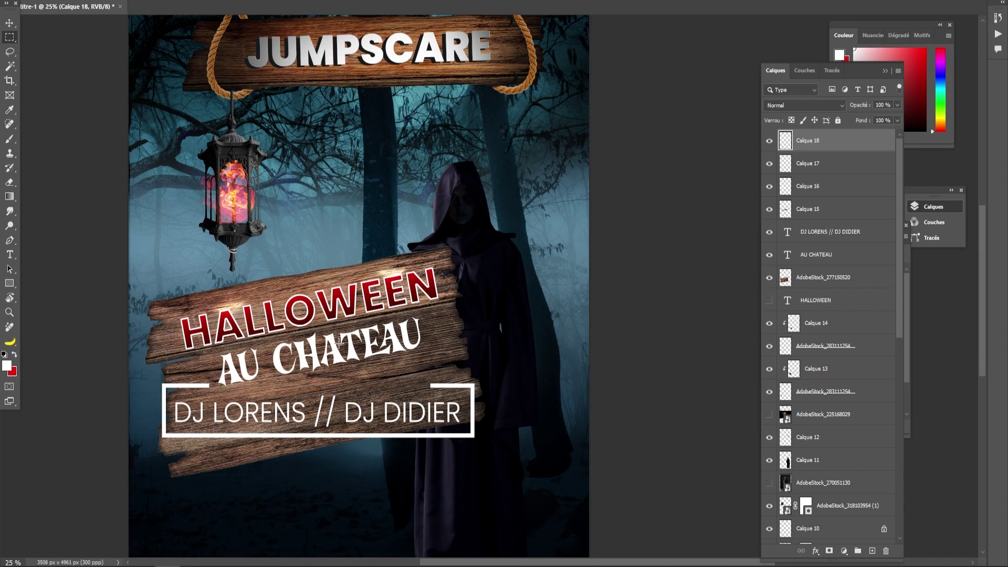
click(10, 23)
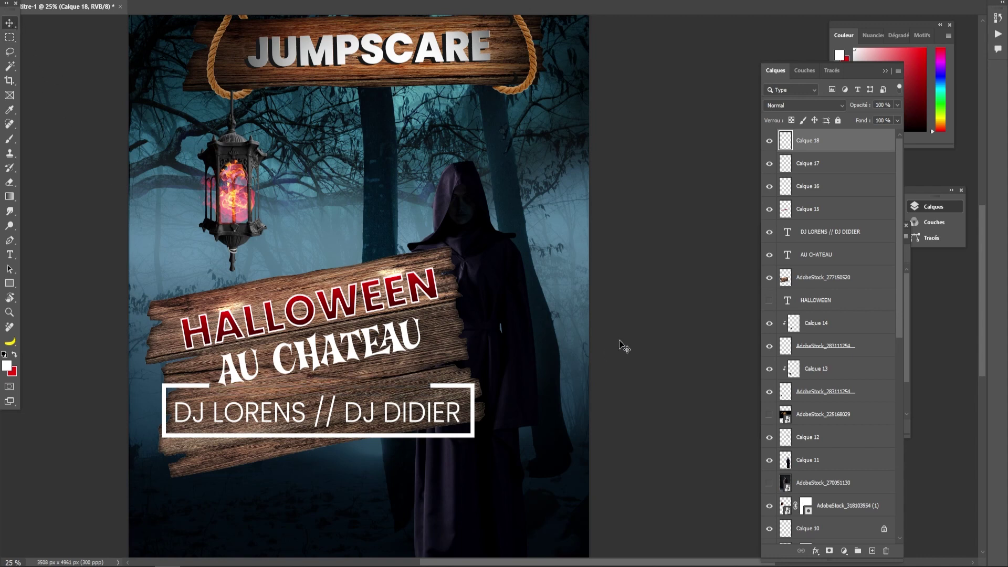
- Cancel the rotation and delete the duplicate DJ frame from Calque 17
shift+click(810, 165)
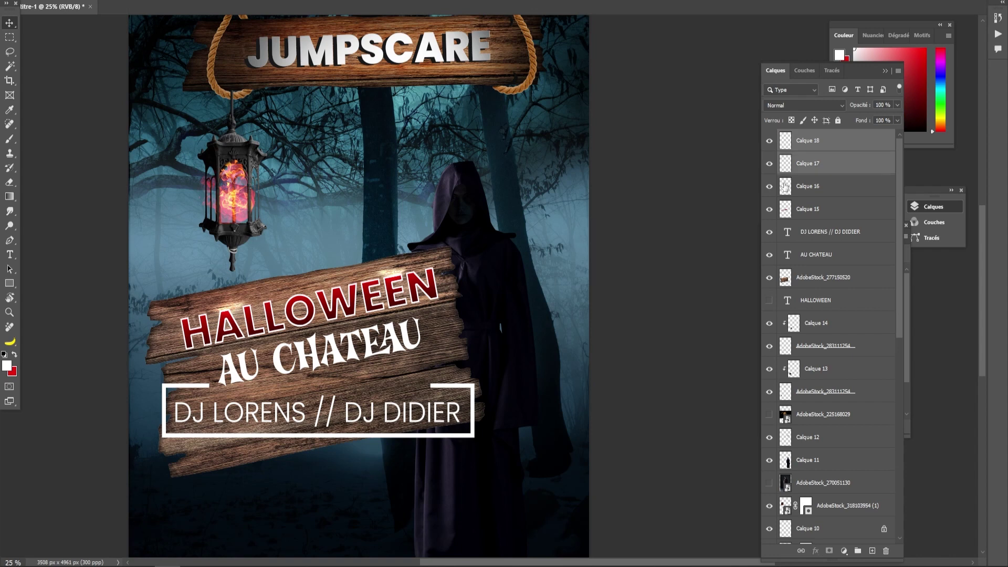
drag(527, 225, 493, 194)
key(Escape)
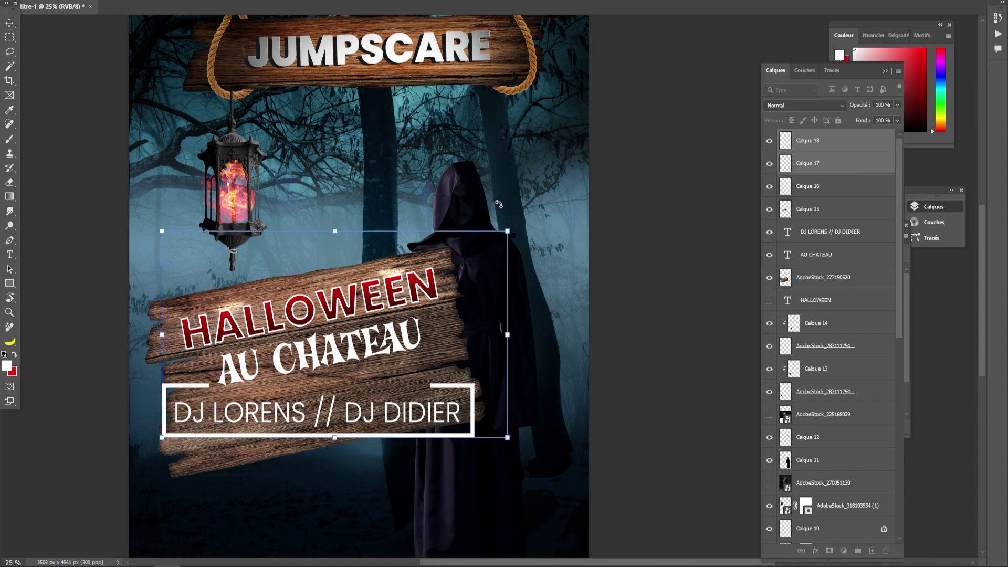
key(v)
click(9, 37)
drag(153, 366, 505, 450)
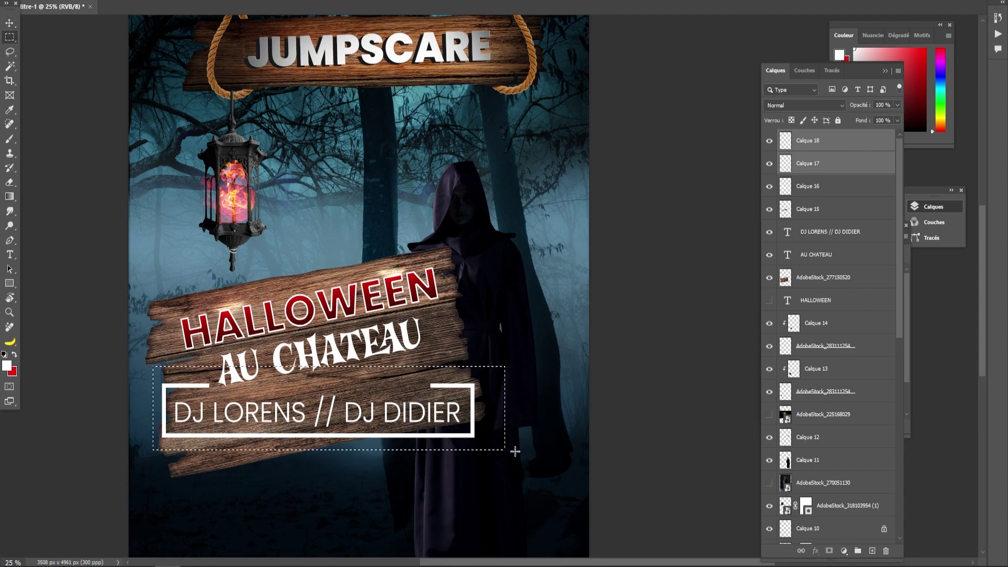
click(770, 141)
key(Delete)
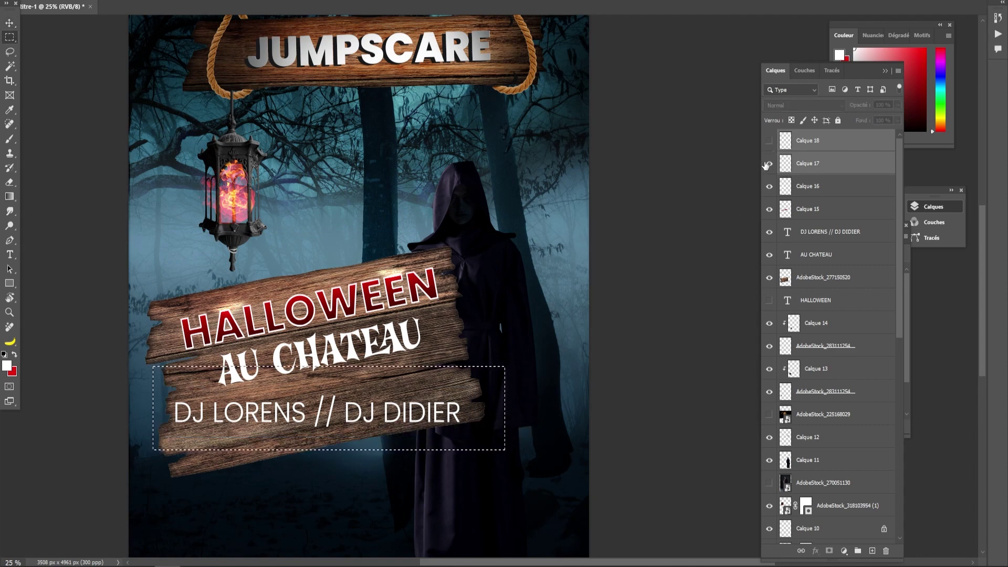
click(769, 140)
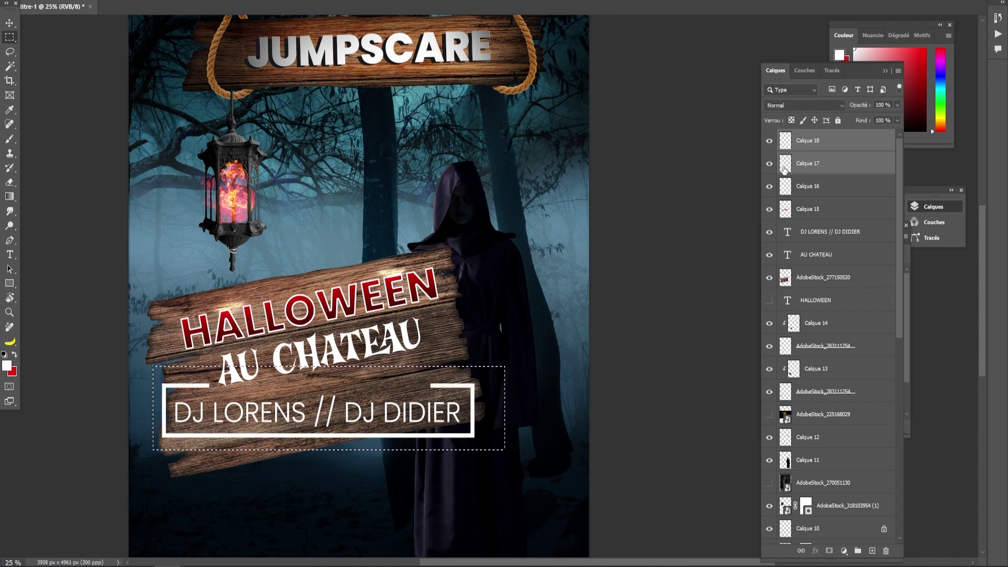
- Rotate Calque 18 and the DJ names layer to -9.1° and place them on the plank
click(812, 147)
ctrl+click(809, 234)
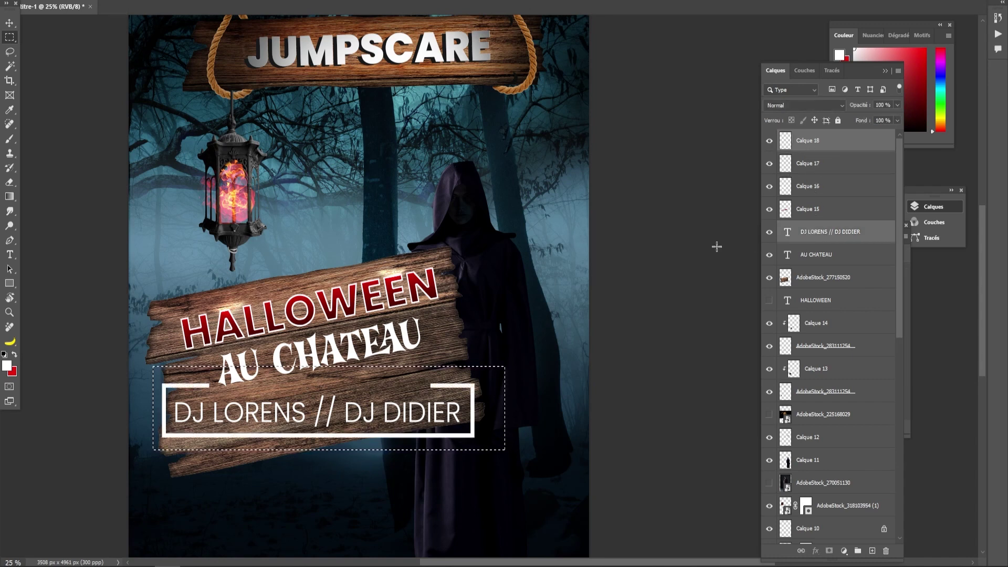
click(109, 88)
key(v)
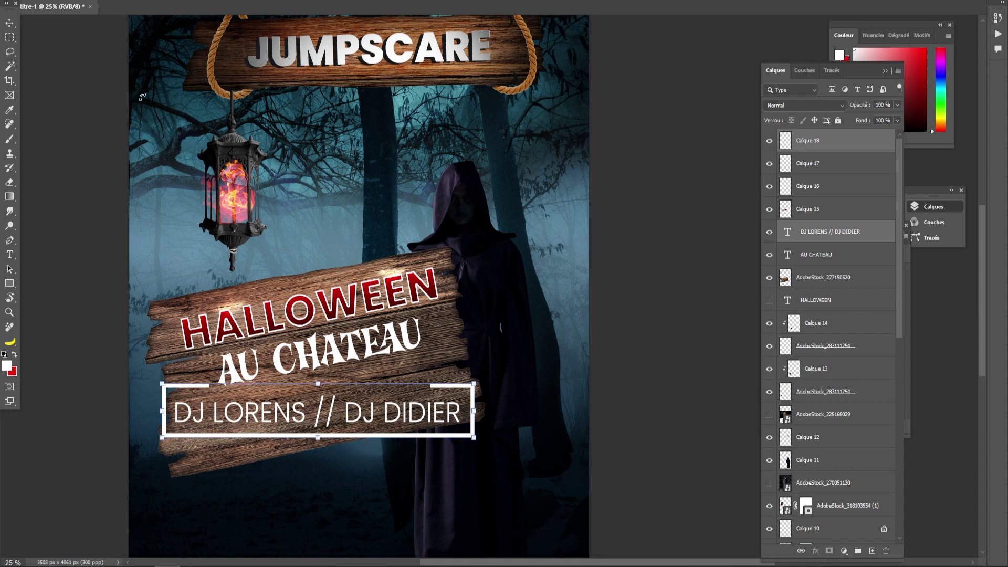
drag(487, 381, 474, 349)
drag(351, 398, 353, 371)
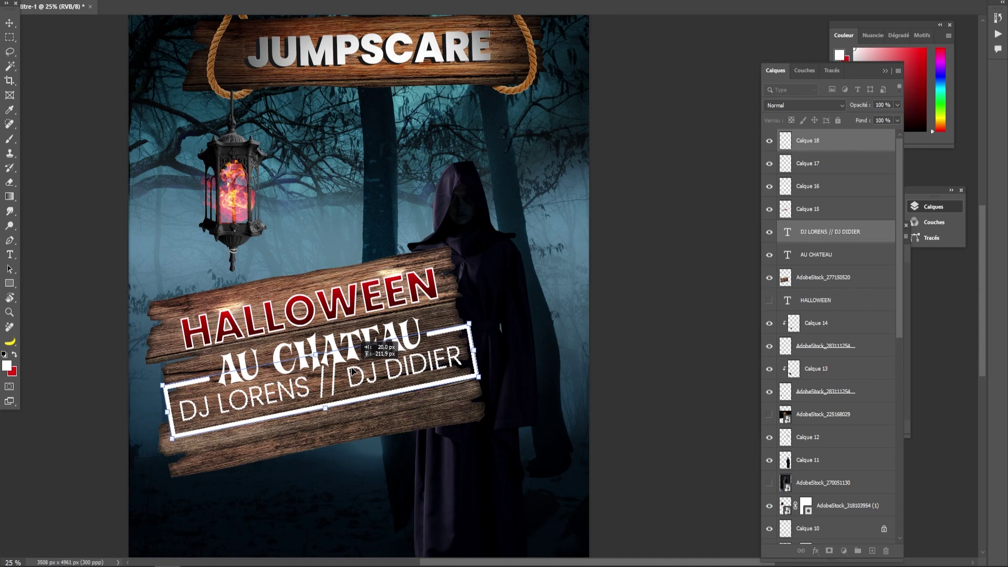
drag(476, 315, 470, 322)
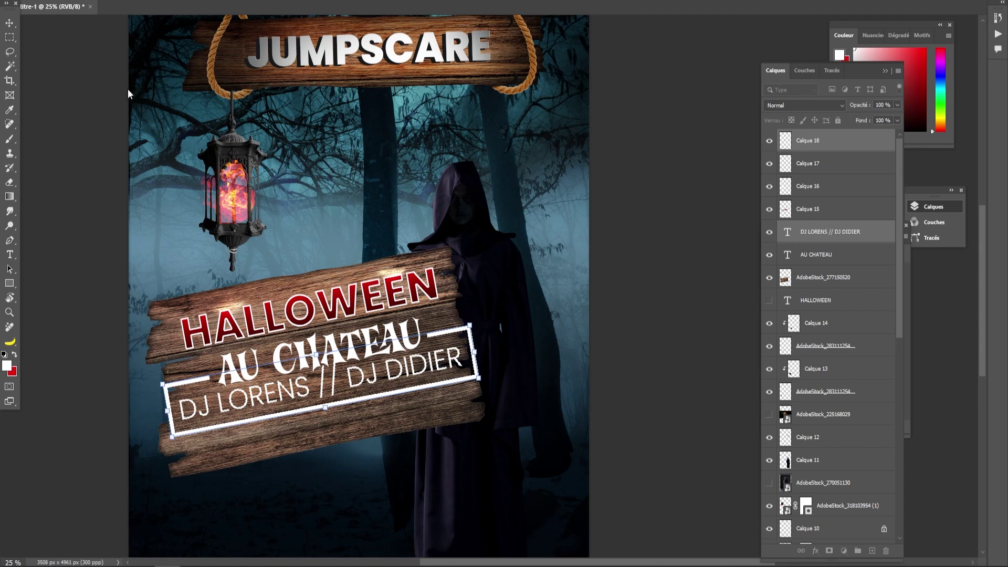
click(14, 23)
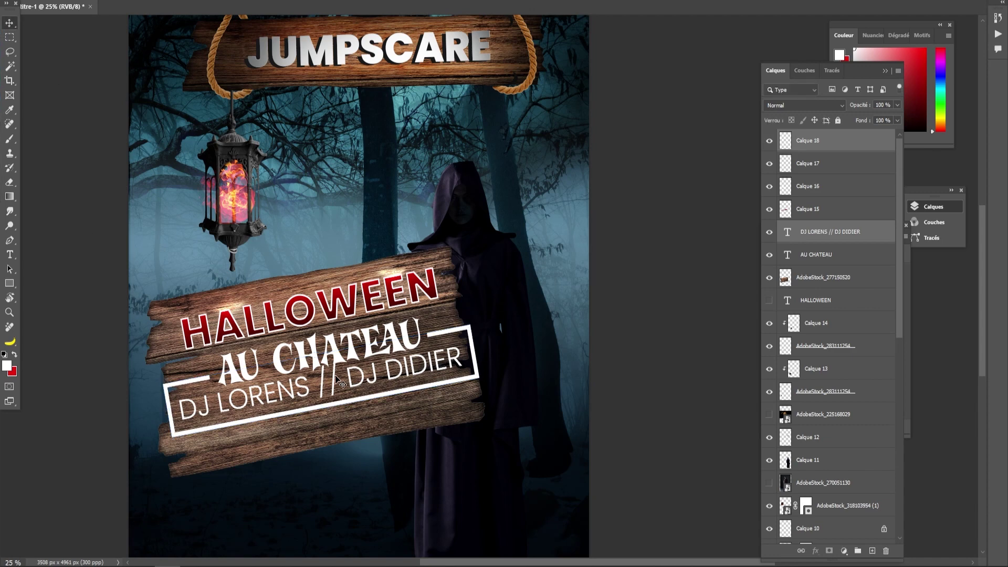
drag(334, 375, 339, 387)
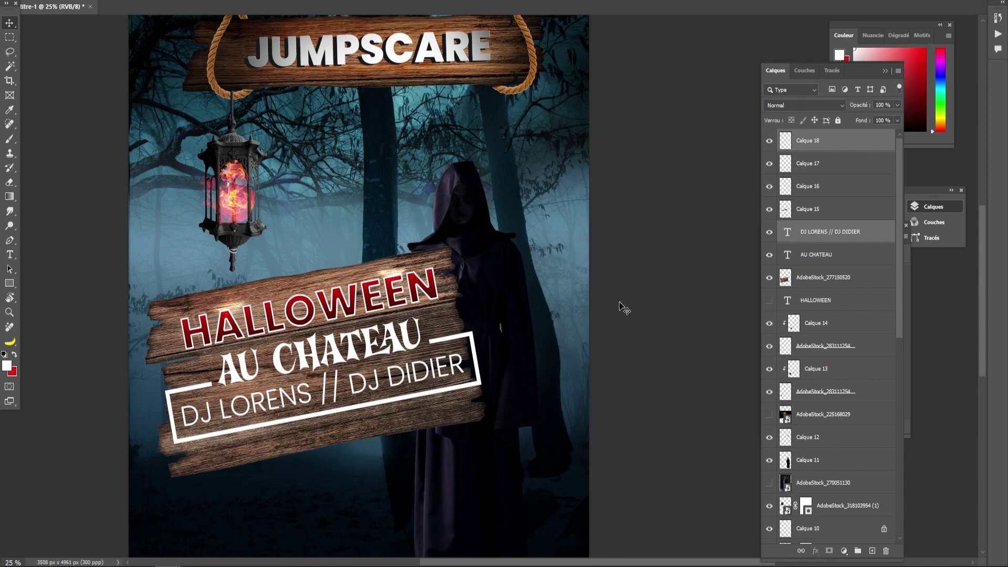
click(790, 233)
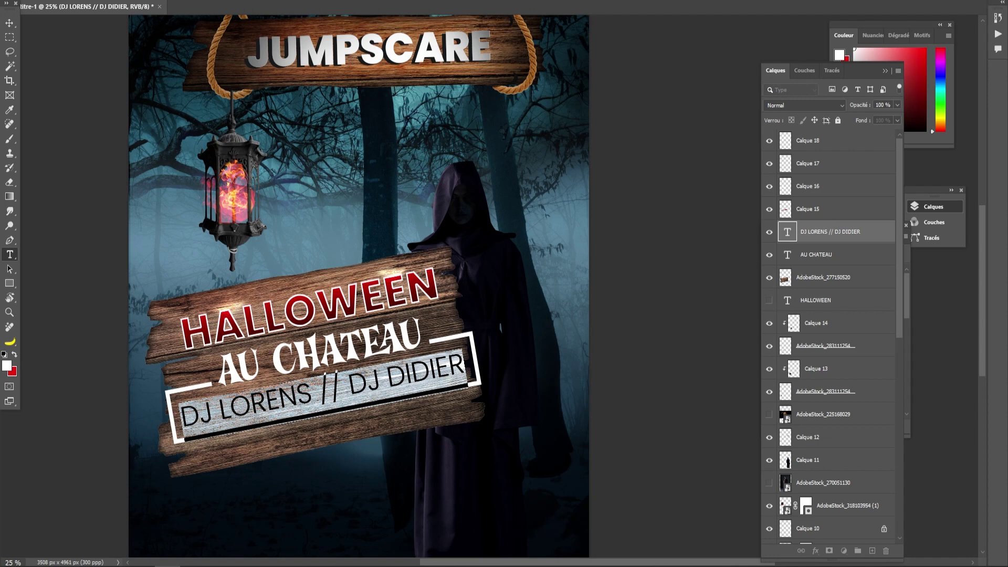
click(363, 1)
click(300, 295)
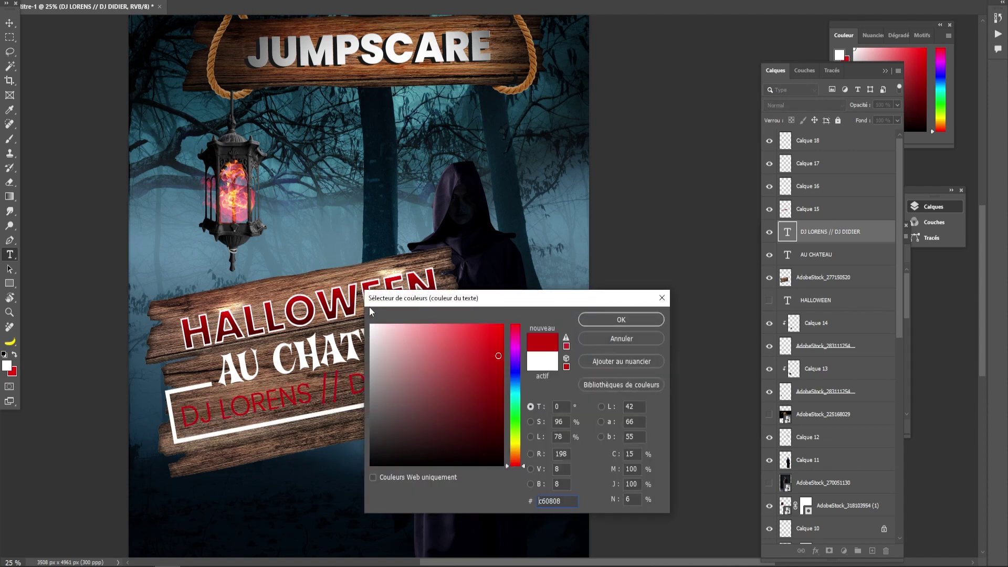
click(305, 317)
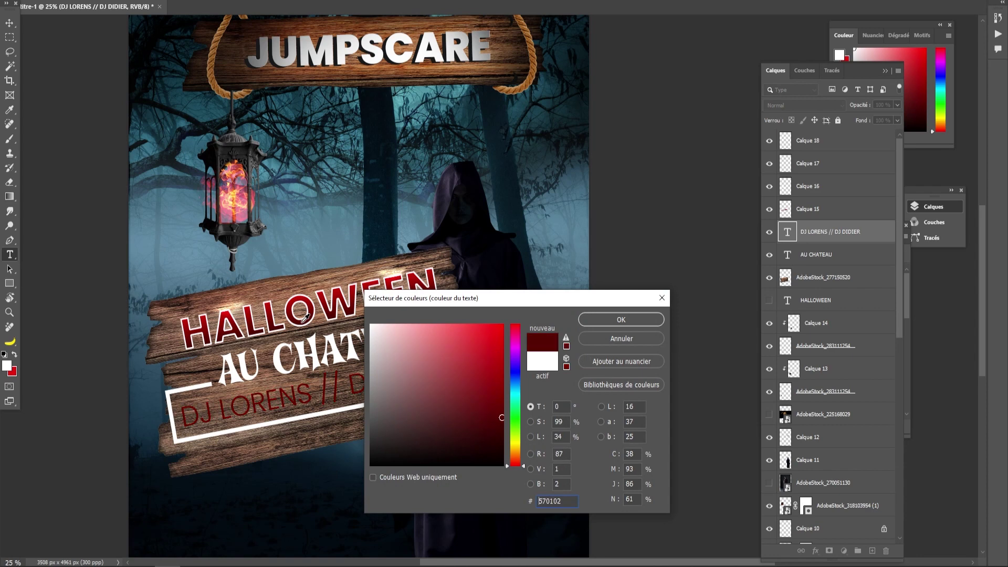
click(300, 294)
click(279, 356)
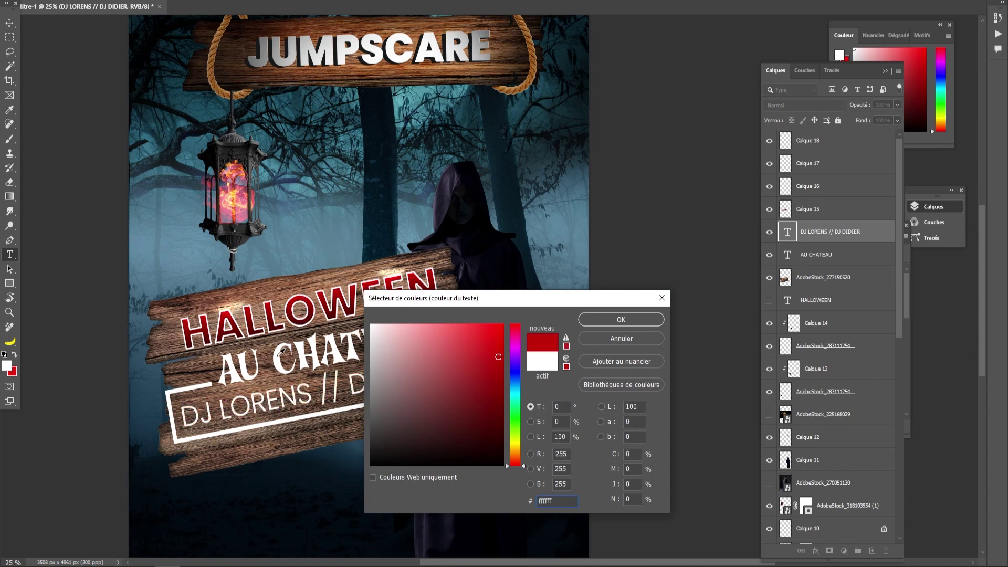
click(621, 319)
key(ctrl+Return)
key(v)
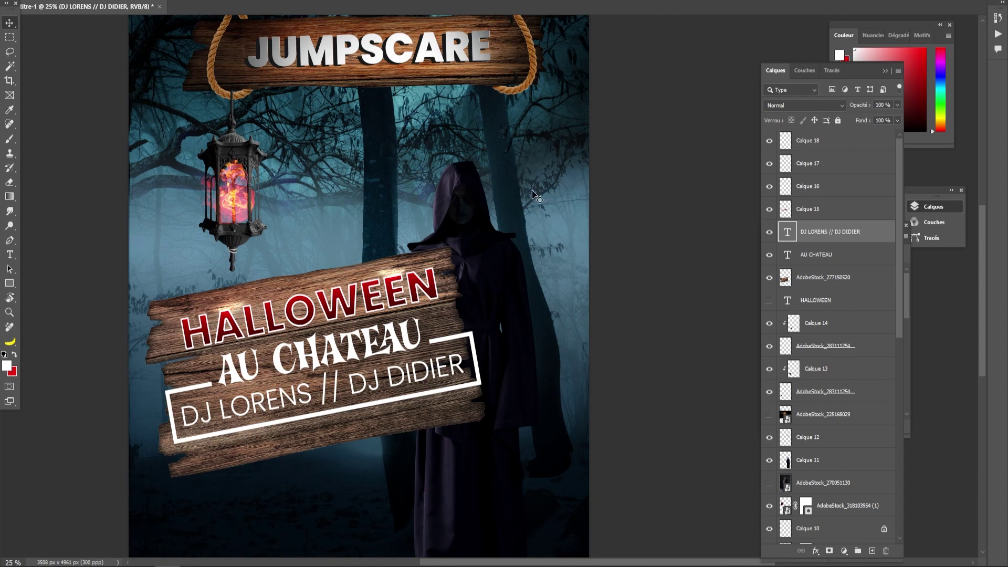
- Copy a freehand strip of the plank to a new layer and turn it upright as a post
scroll(523, 207, down, 2)
key(ctrl+minus)
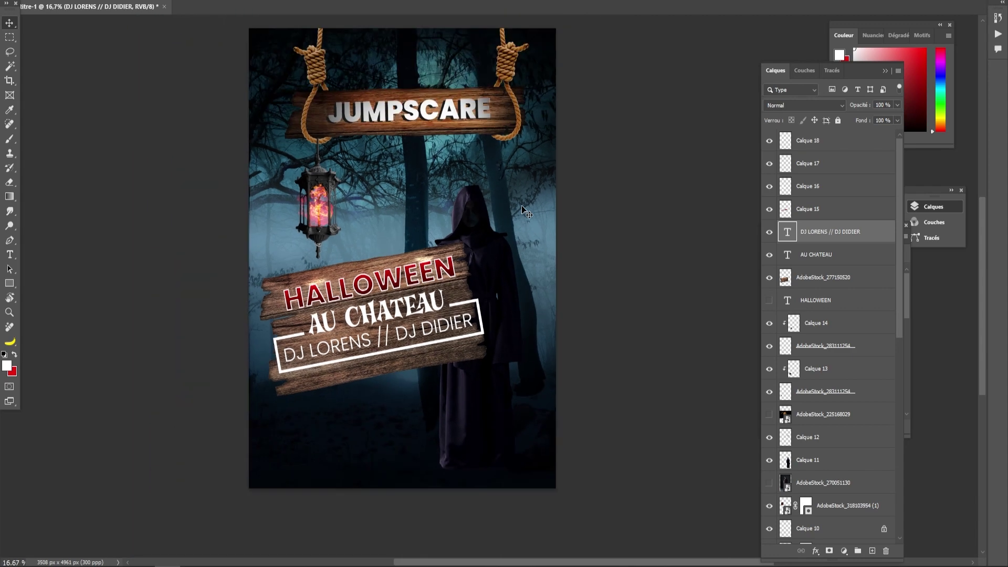
drag(533, 274, 527, 305)
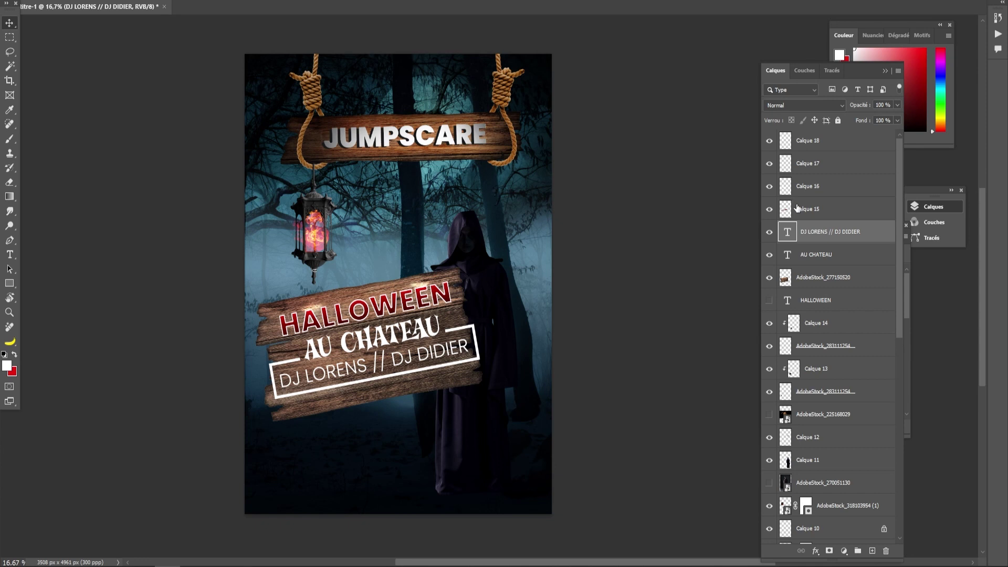
click(793, 287)
key(l)
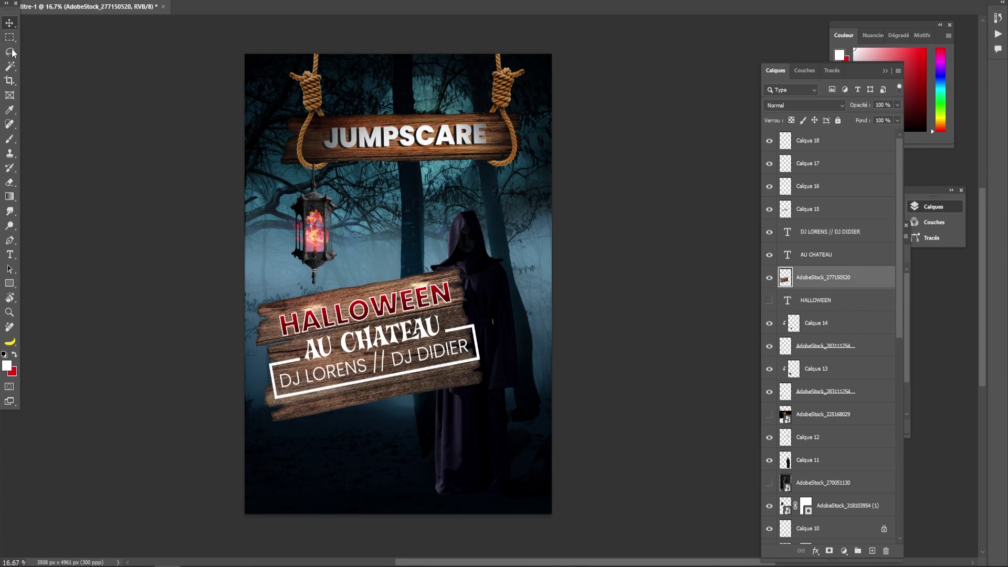
mouse_move(266, 385)
mouse_down()
mouse_move(492, 334)
mouse_move(504, 349)
mouse_move(505, 407)
mouse_move(251, 420)
mouse_move(252, 390)
mouse_move(269, 381)
mouse_move(304, 424)
mouse_move(337, 400)
mouse_move(368, 409)
mouse_up()
key(ctrl+j)
key(ctrl+t)
drag(505, 327, 421, 531)
key(Return)
- Move Calque 19 below the plank layer and shift the post slightly right and down
key(l)
drag(809, 279, 808, 309)
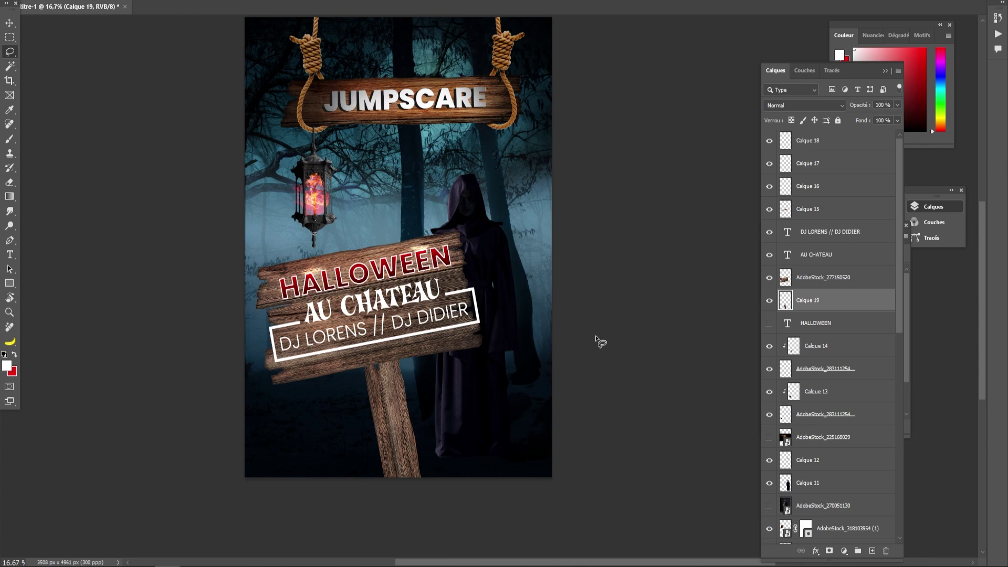
drag(567, 326, 546, 373)
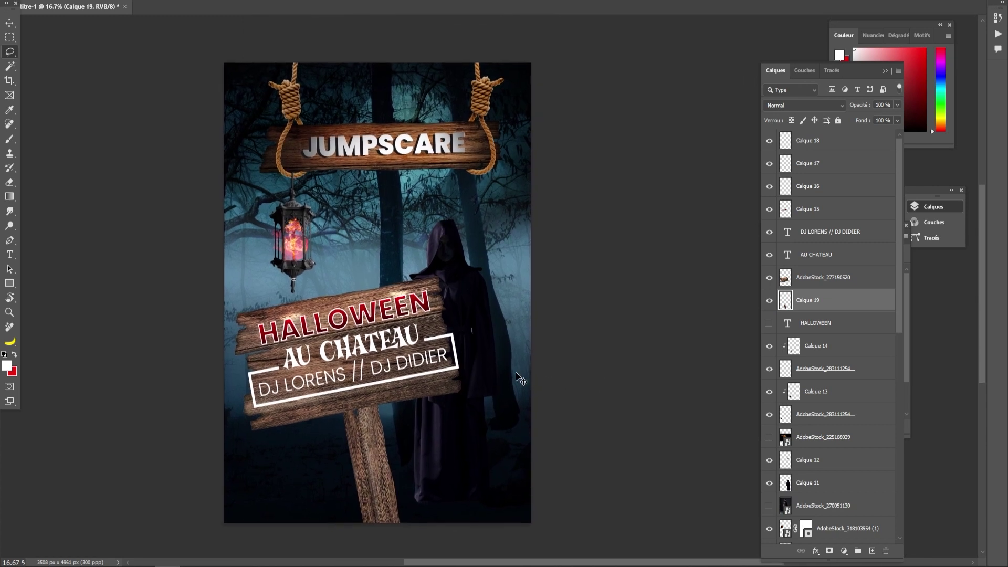
key(ctrl+t)
drag(413, 498, 384, 490)
key(Return)
- Type the date 'Le 27 /10 /2023' under the sign in a heavier font weight
key(t)
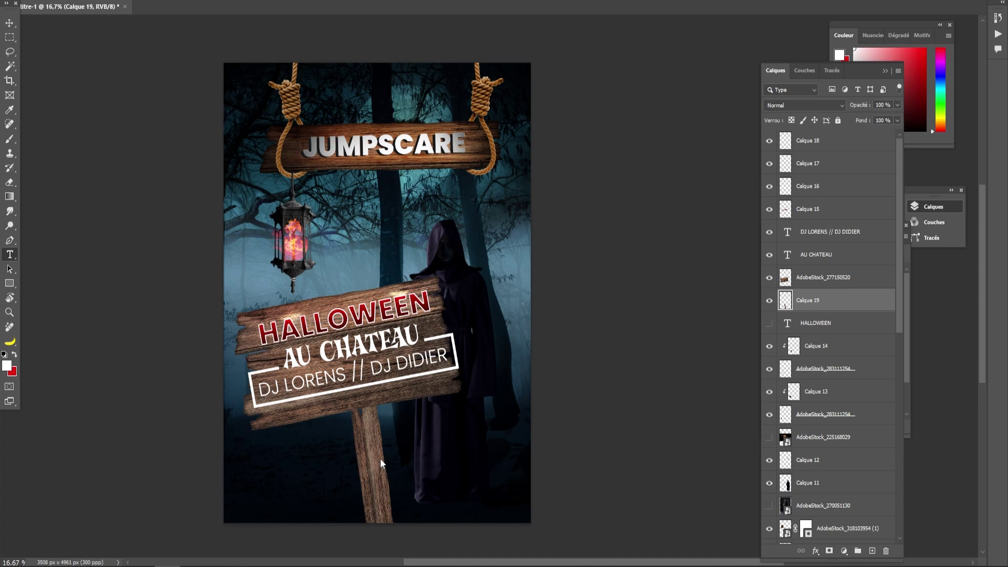
click(375, 460)
text(Le)
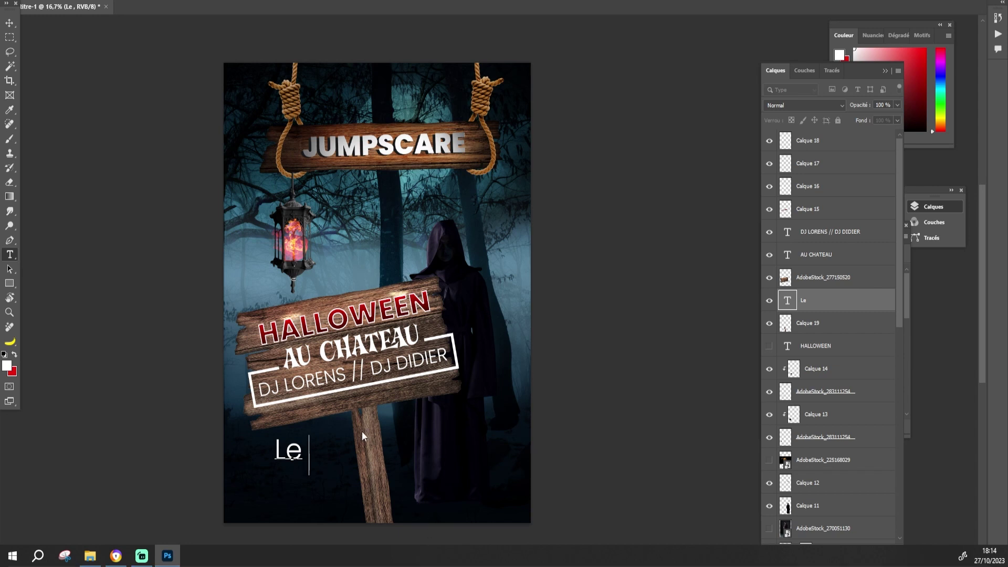
text( 27 /10 /2023)
click(9, 23)
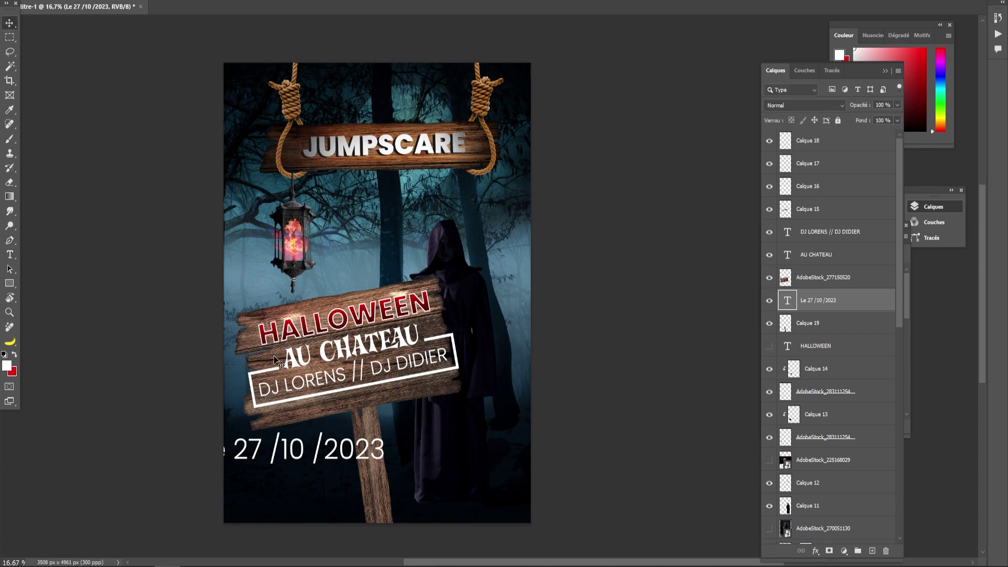
drag(297, 444, 367, 429)
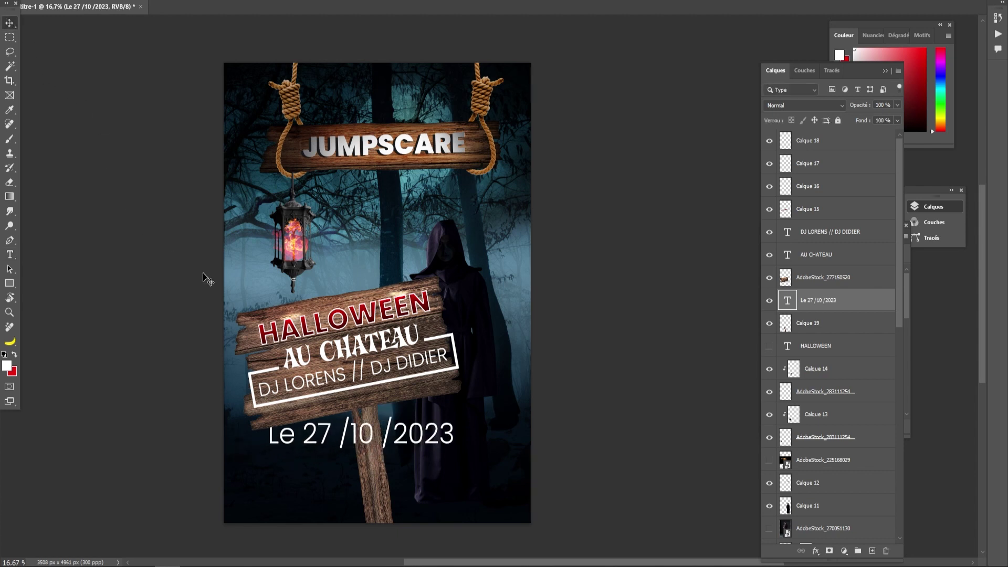
double_click(787, 300)
click(203, 0)
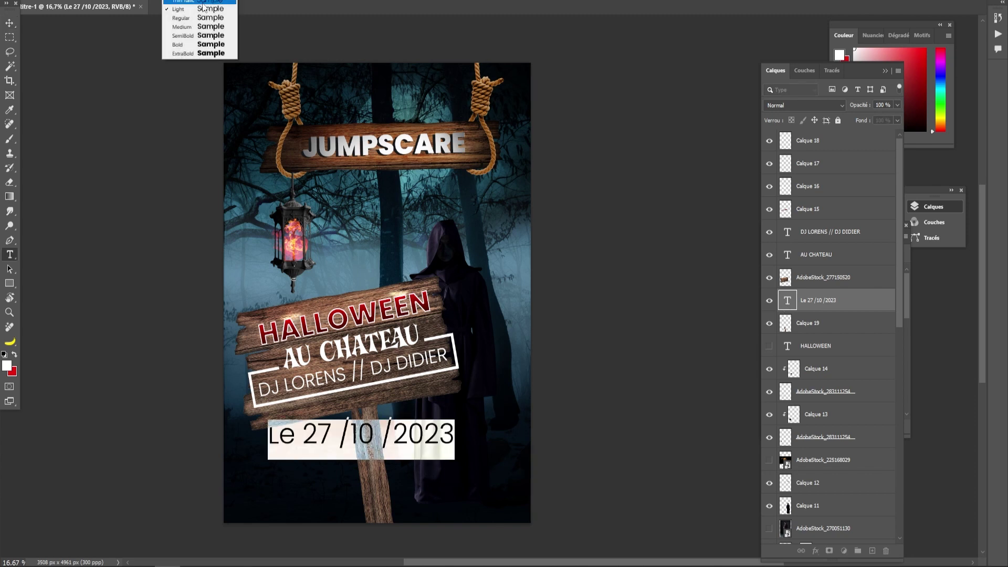
click(200, 18)
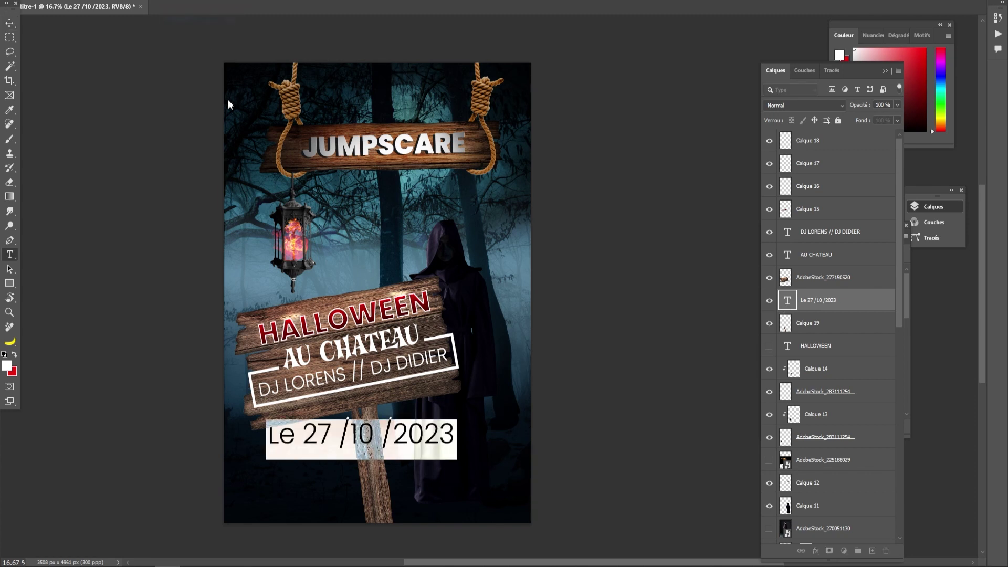
click(9, 23)
- Scale the date down, place it right of the post, and space it as 'Le 27 / 10 / 2023'
drag(372, 437, 377, 446)
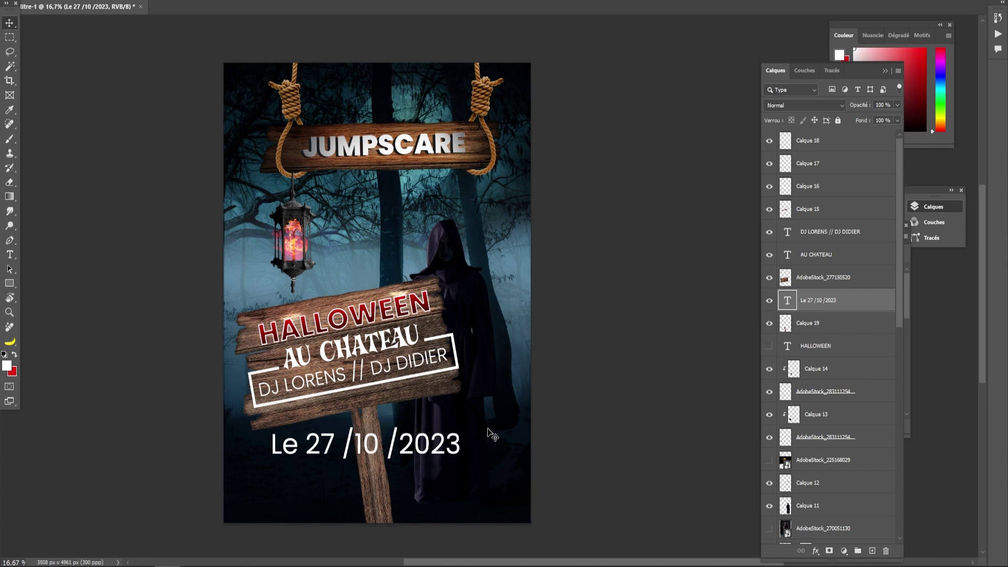
key(ctrl+t)
drag(393, 440, 431, 450)
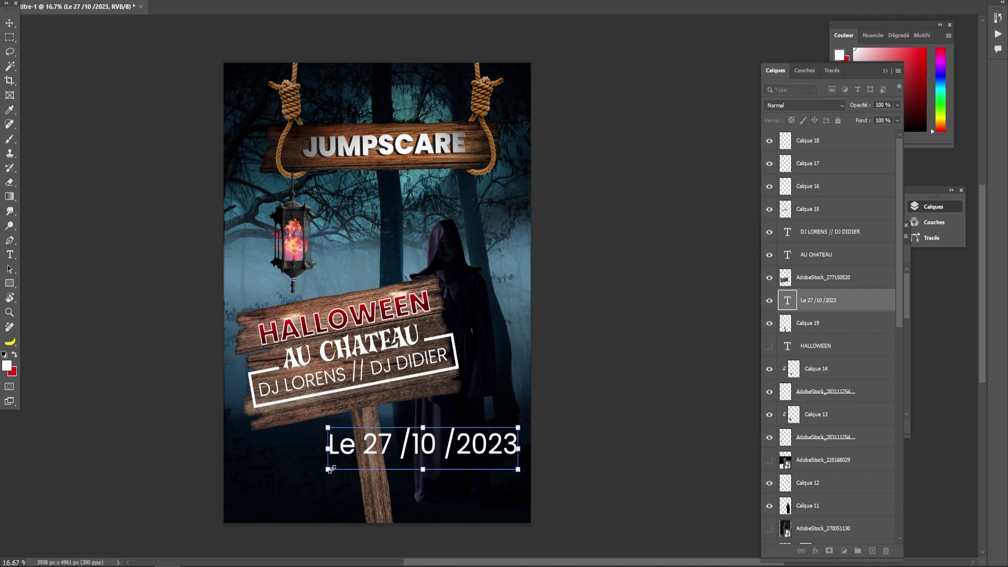
drag(327, 469, 389, 445)
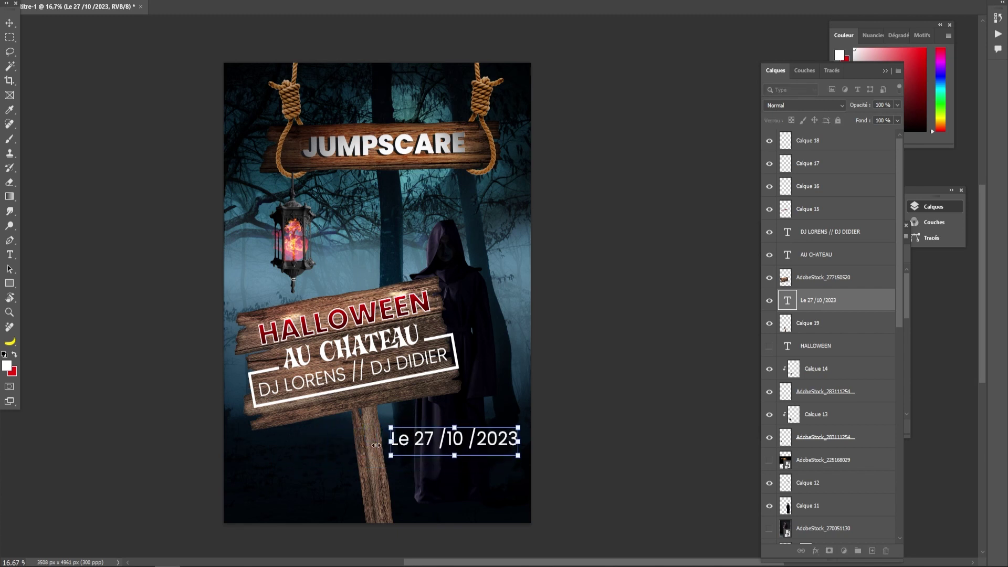
click(9, 23)
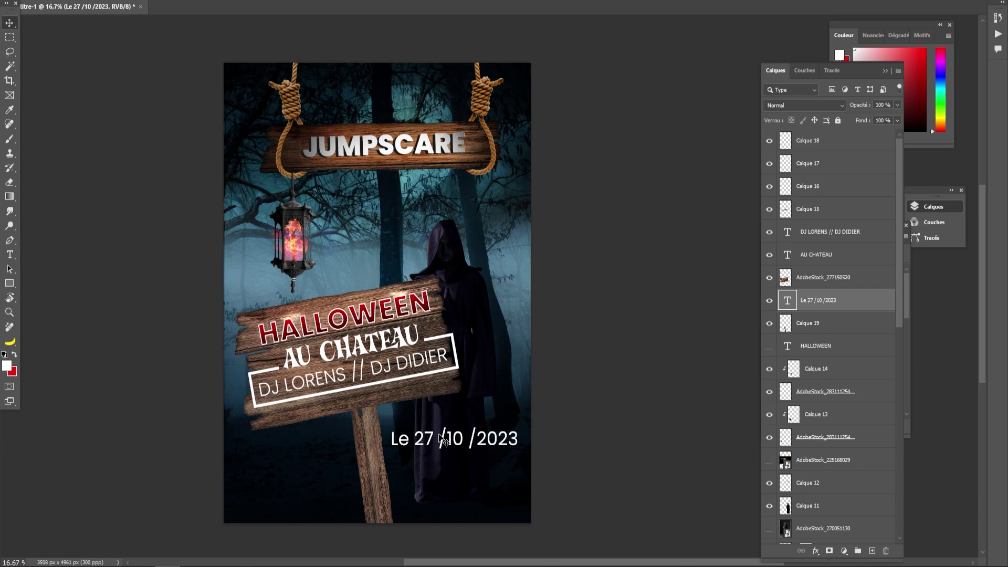
drag(447, 440, 452, 430)
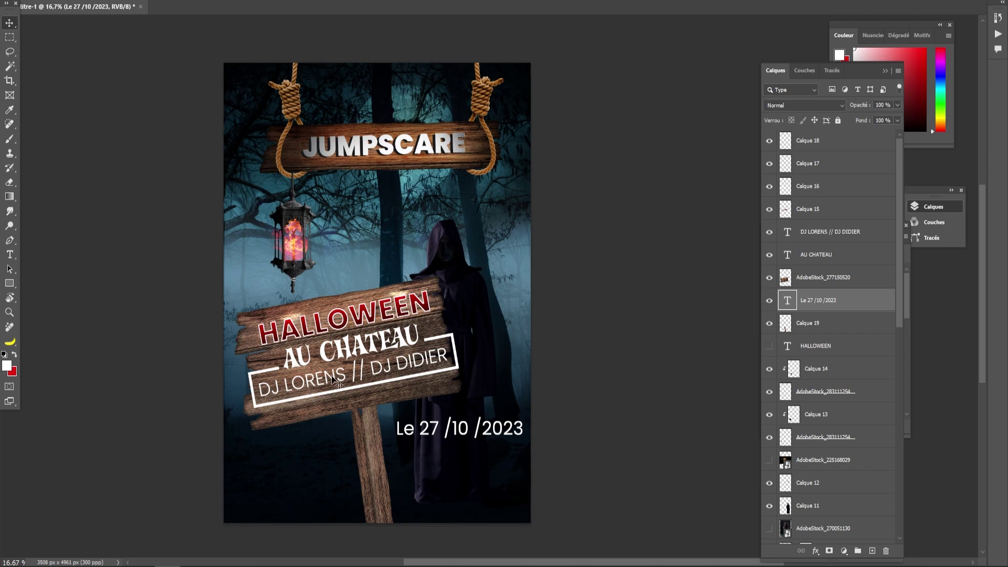
double_click(455, 430)
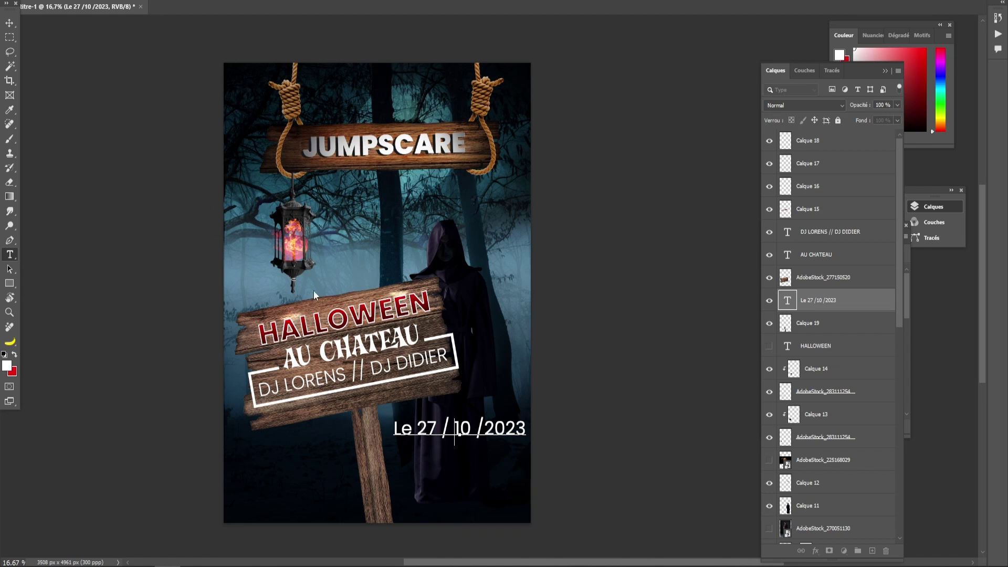
click(483, 426)
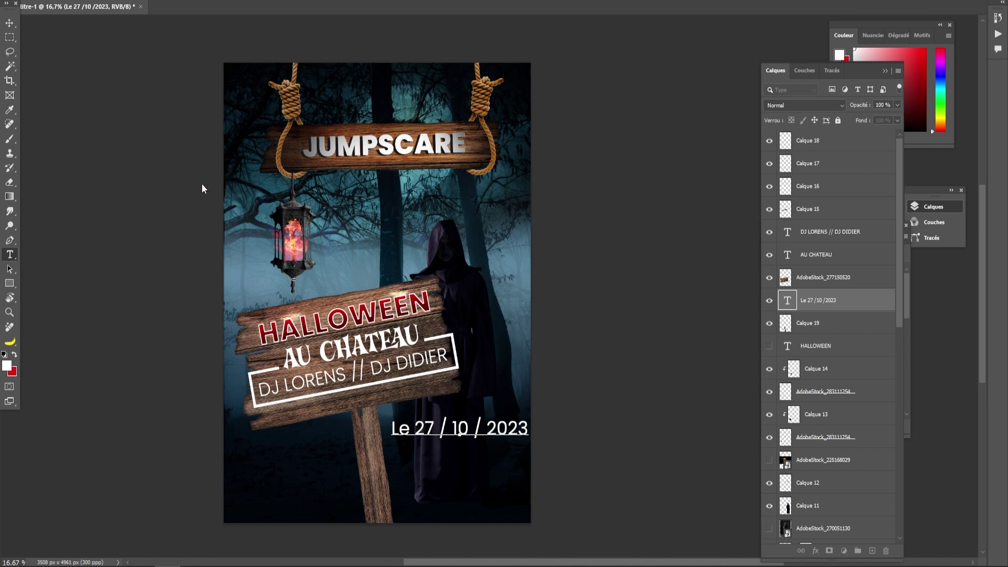
click(10, 23)
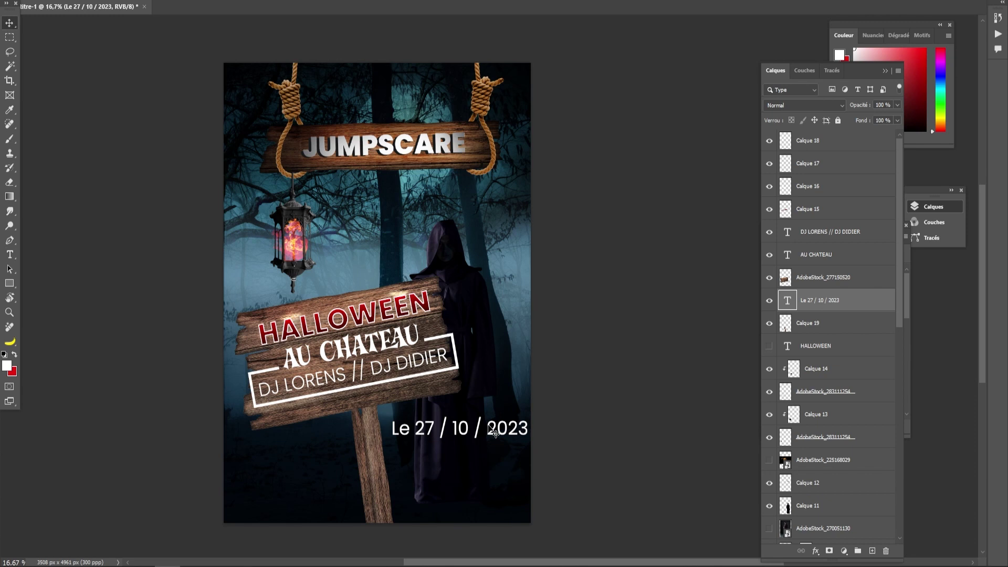
drag(498, 428, 491, 428)
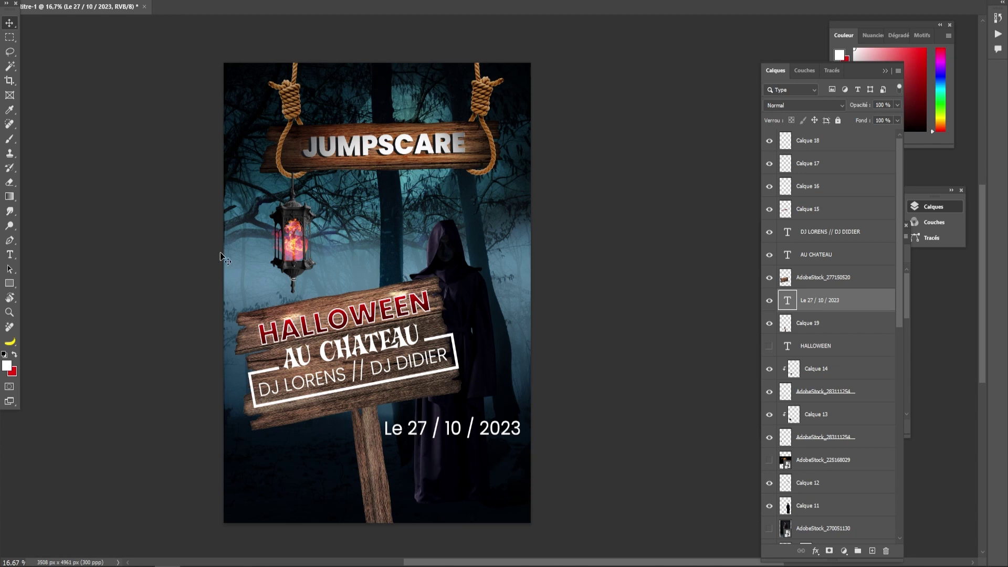
- Duplicate the date below and rewrite it as 'Entrée gratuite :' over '-pour les filles'
drag(449, 431, 451, 460)
double_click(455, 455)
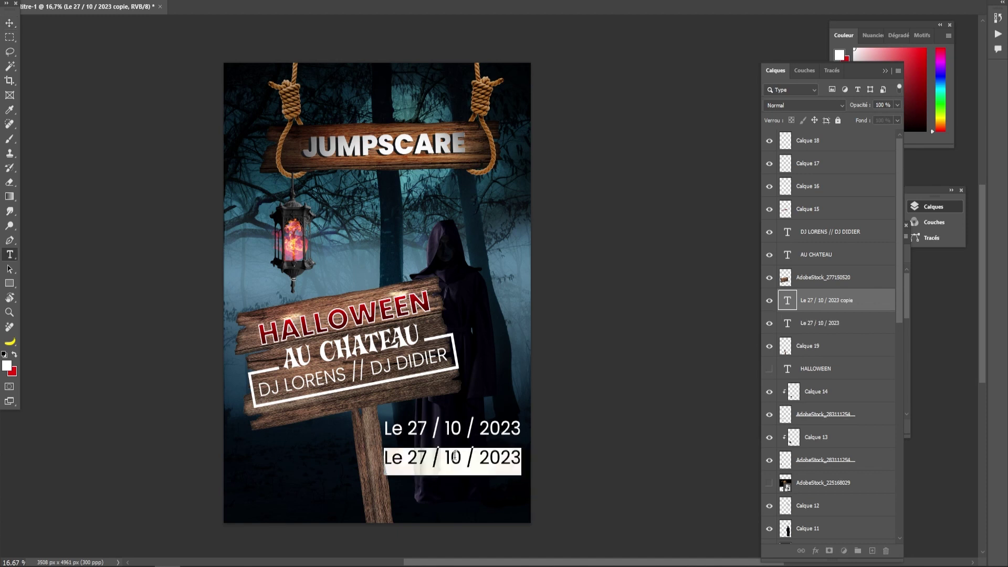
text(Entrée gratu)
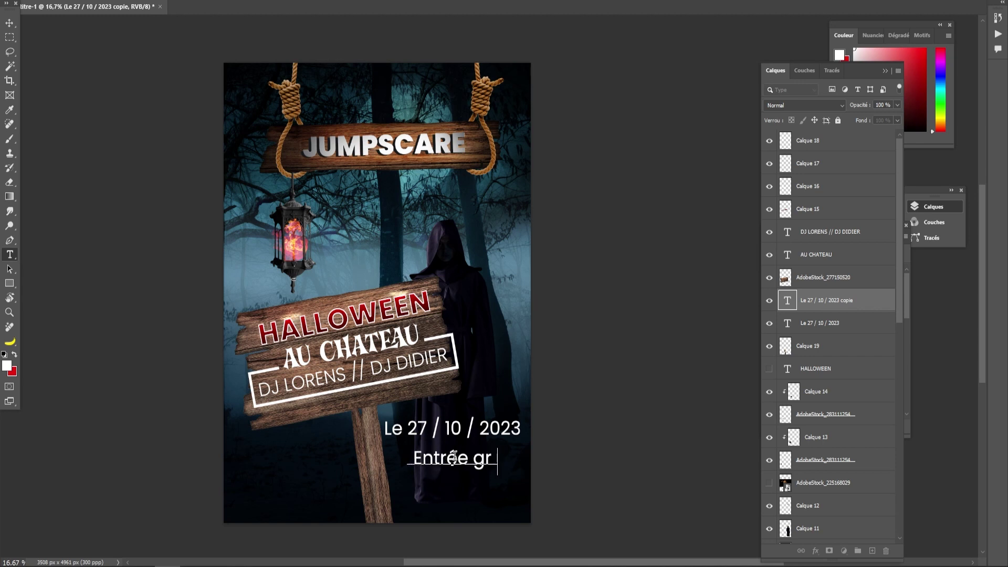
key(BackSpace)
key(BackSpace)
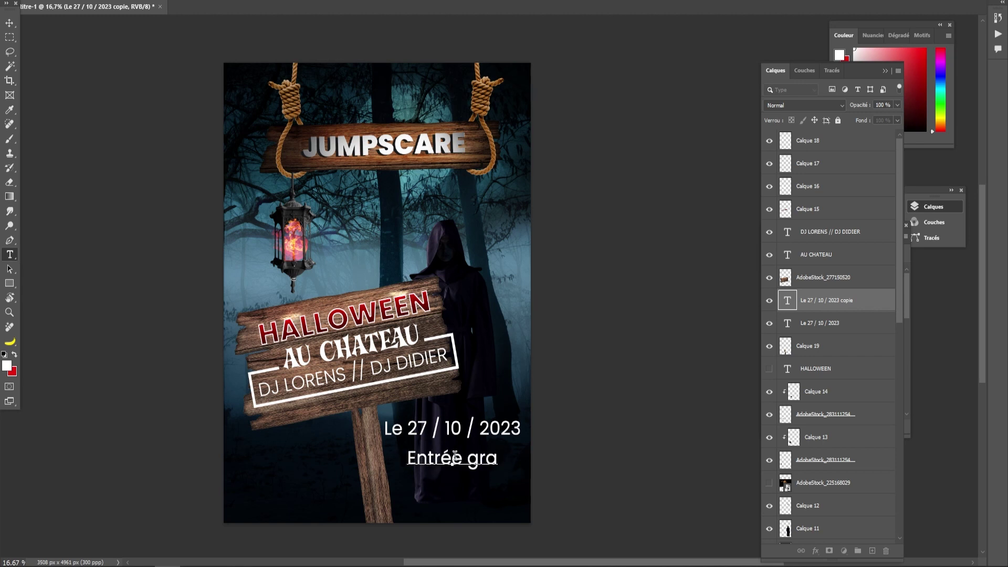
text(tuite)
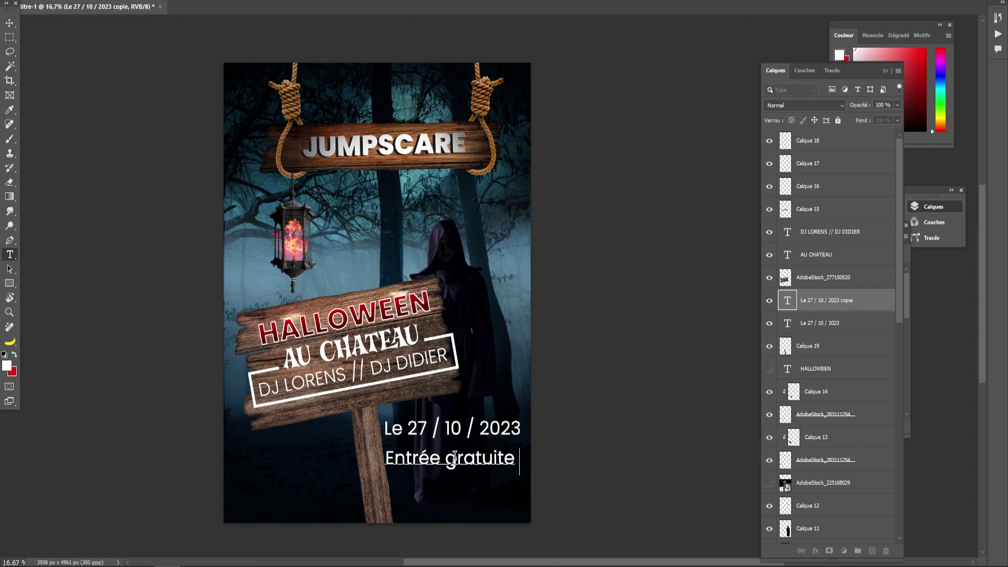
text( pou)
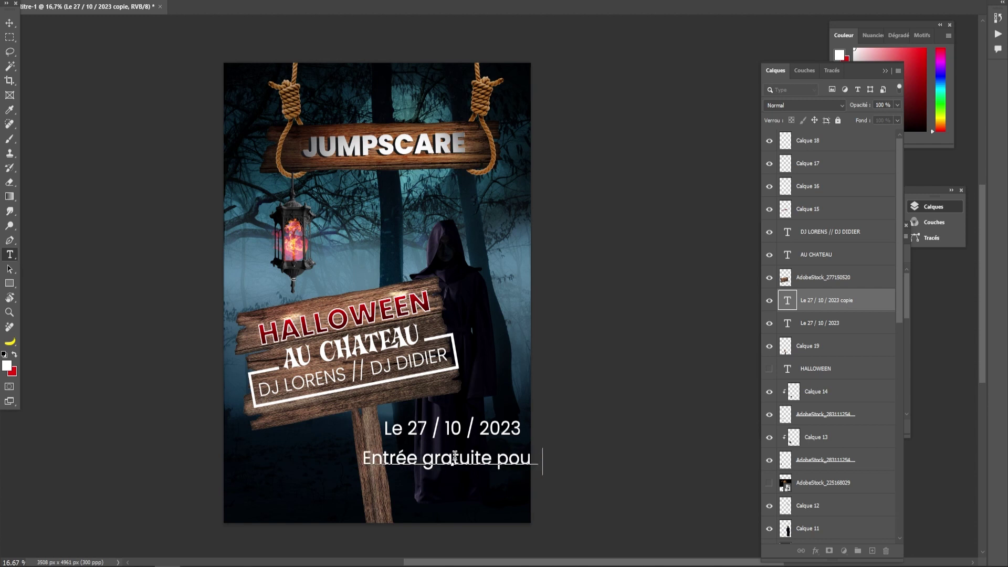
text(r les)
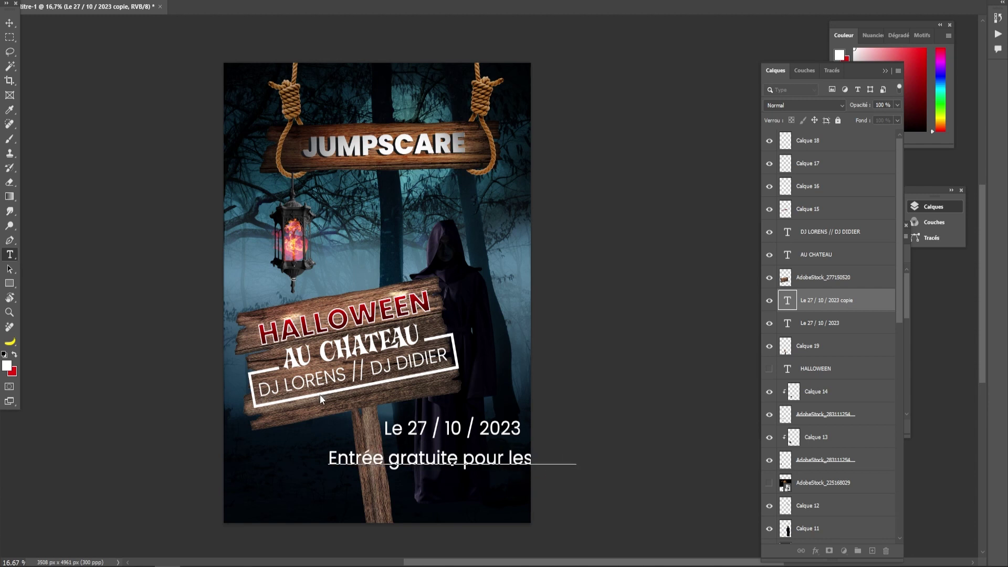
click(462, 460)
text(:)
key(Return)
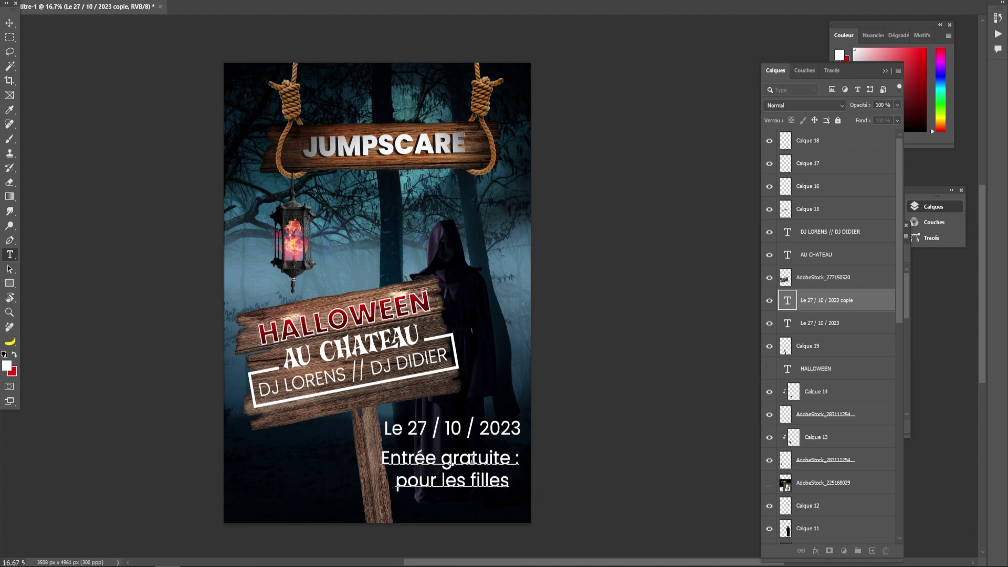
text(-)
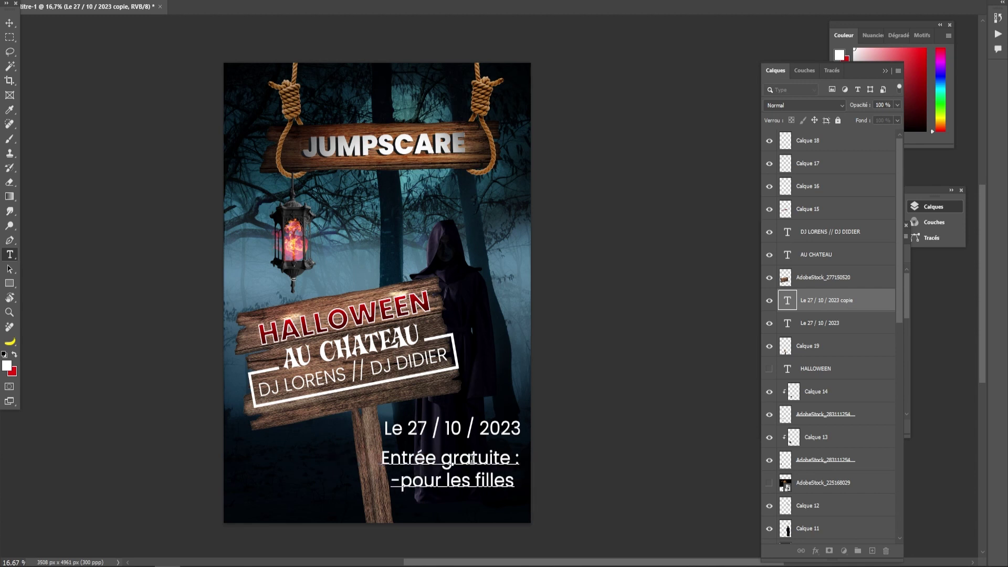
click(10, 23)
drag(463, 458, 465, 455)
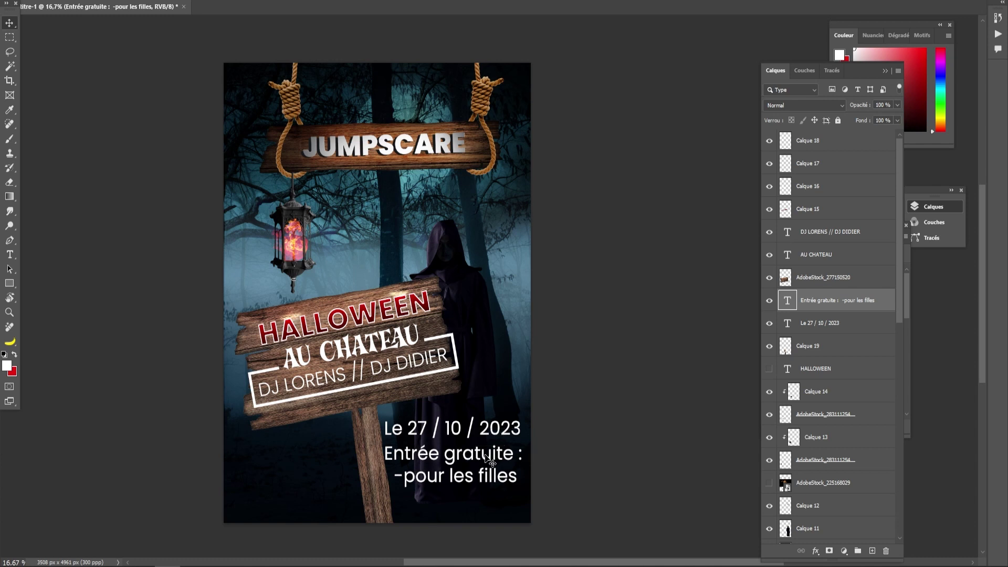
click(610, 435)
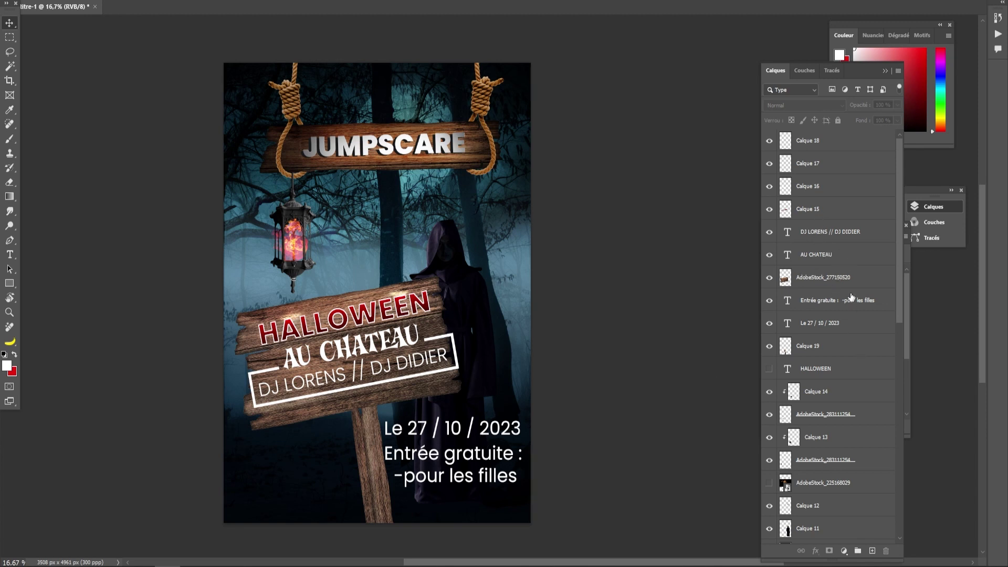
- Scale the date and free-entry text layers down slightly and shift the block right
click(827, 306)
shift+click(819, 325)
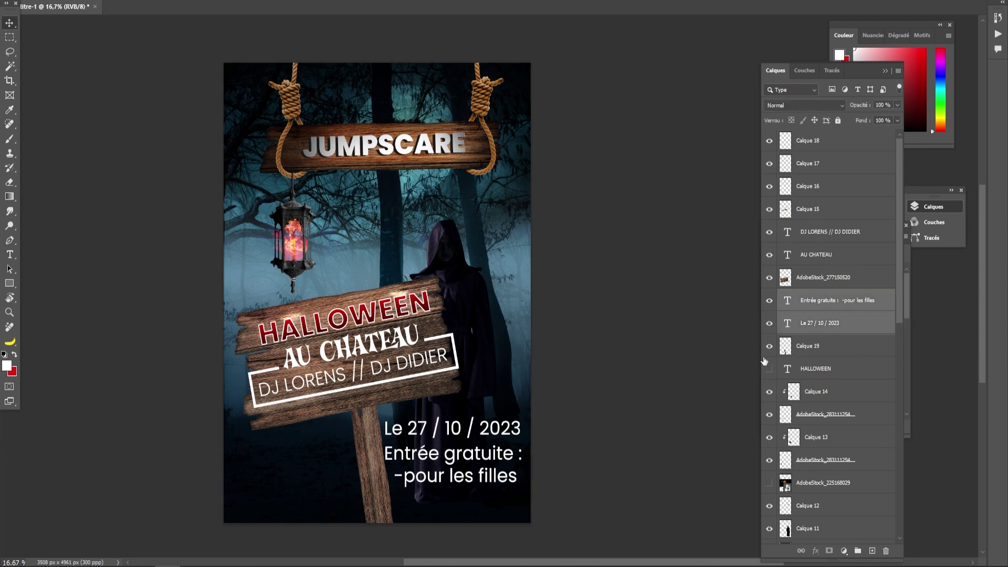
key(v)
drag(524, 415, 508, 423)
drag(460, 461, 474, 460)
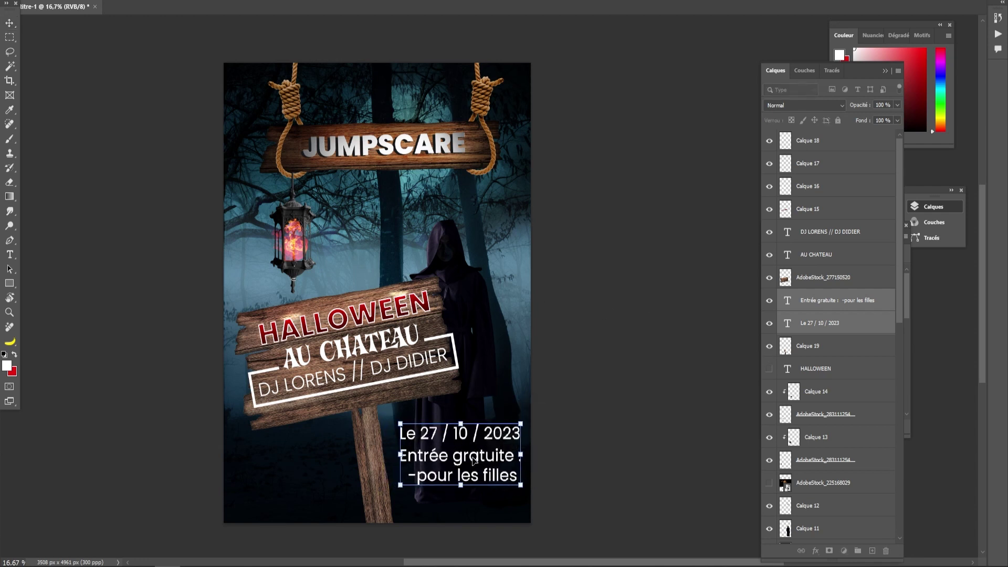
click(9, 23)
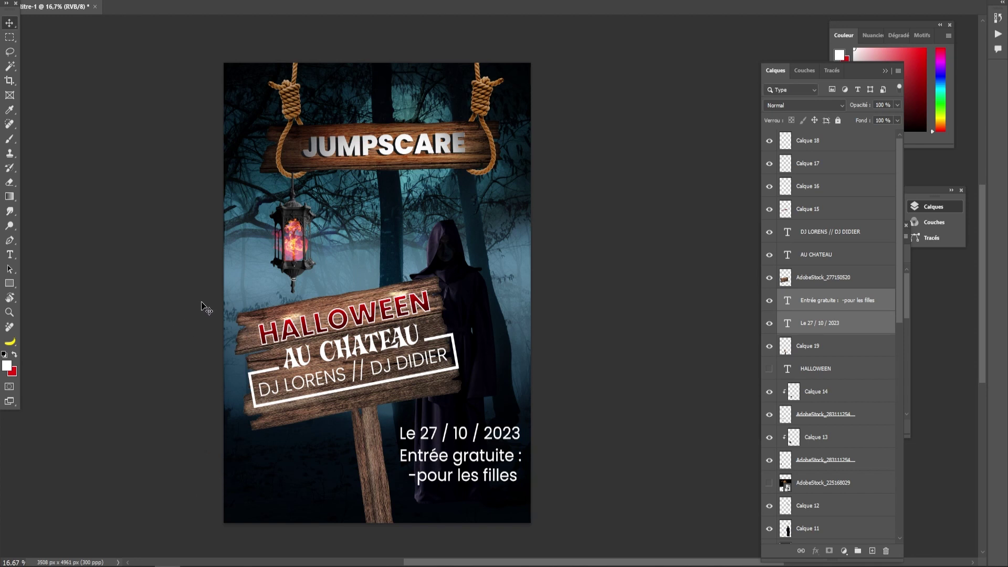
click(7, 39)
click(813, 140)
- Fill a thin vertical strip on a new layer with red beside the date text, nudged slightly right
click(872, 551)
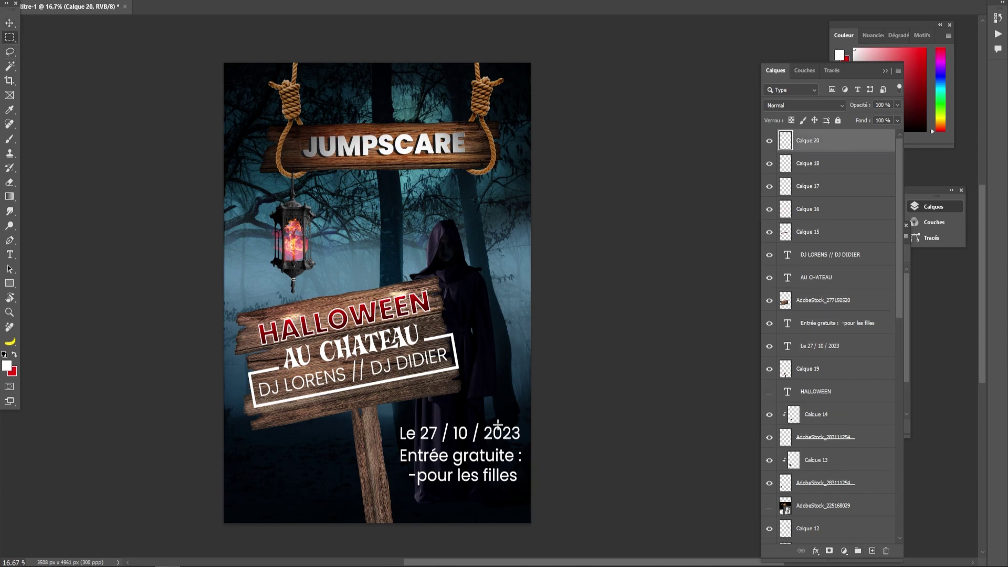
drag(390, 427, 394, 490)
click(9, 196)
right_click(10, 196)
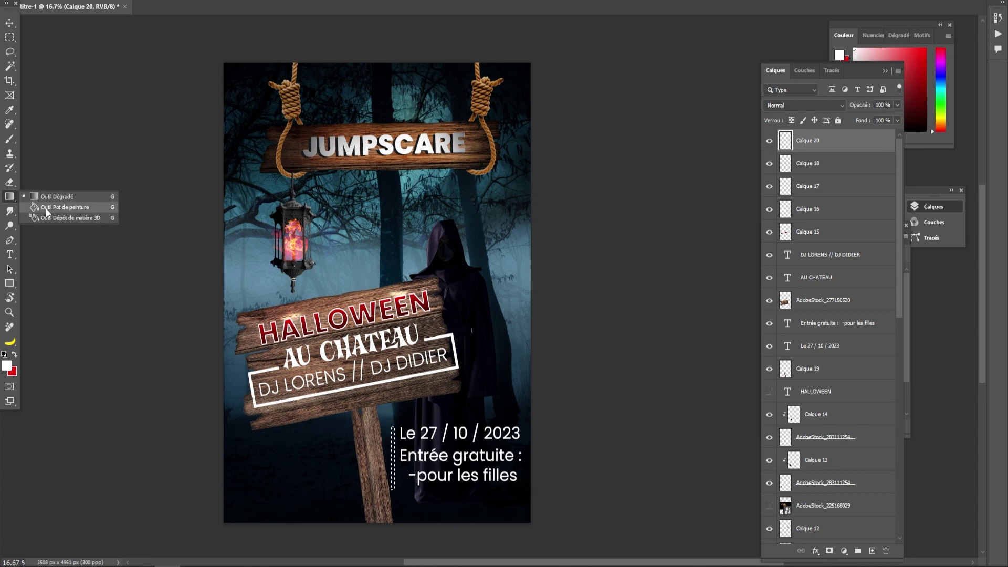
click(48, 206)
click(14, 354)
click(393, 441)
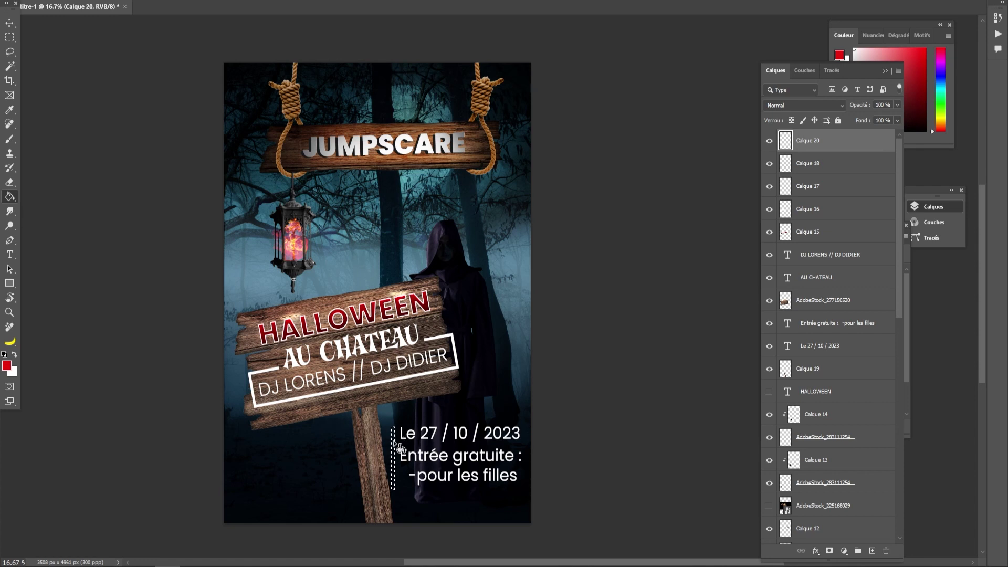
key(ctrl+d)
click(9, 23)
drag(393, 455, 396, 455)
click(429, 455)
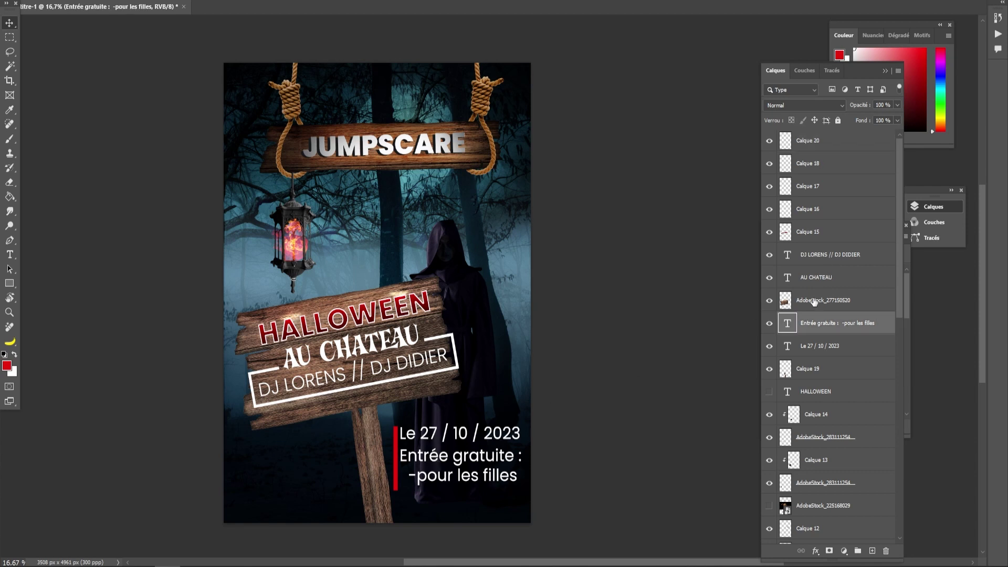
- Left-align the 'Entrée gratuite :' / '-pour les filles' text, keeping its two lines
double_click(822, 324)
click(488, 457)
double_click(458, 459)
click(405, 472)
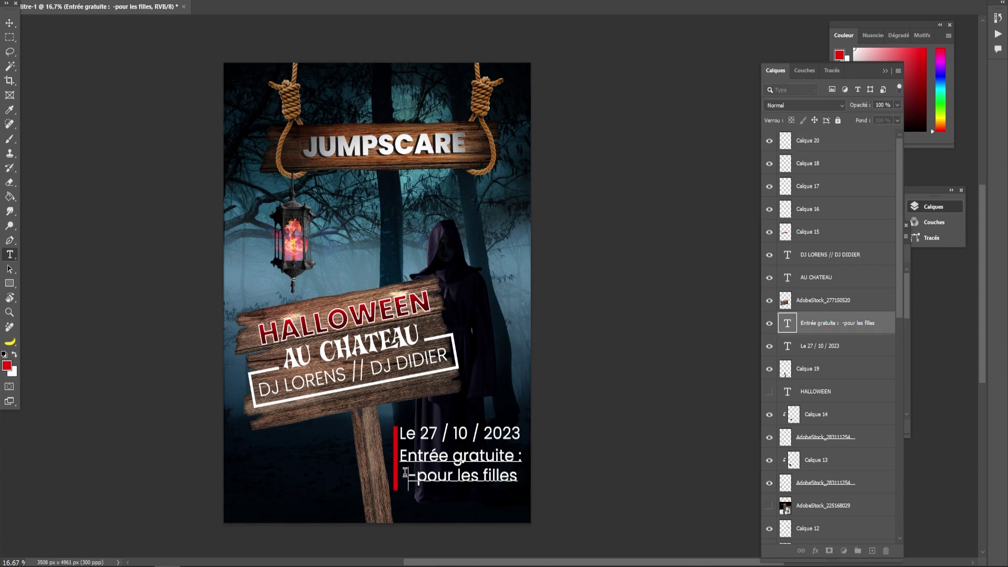
key(BackSpace)
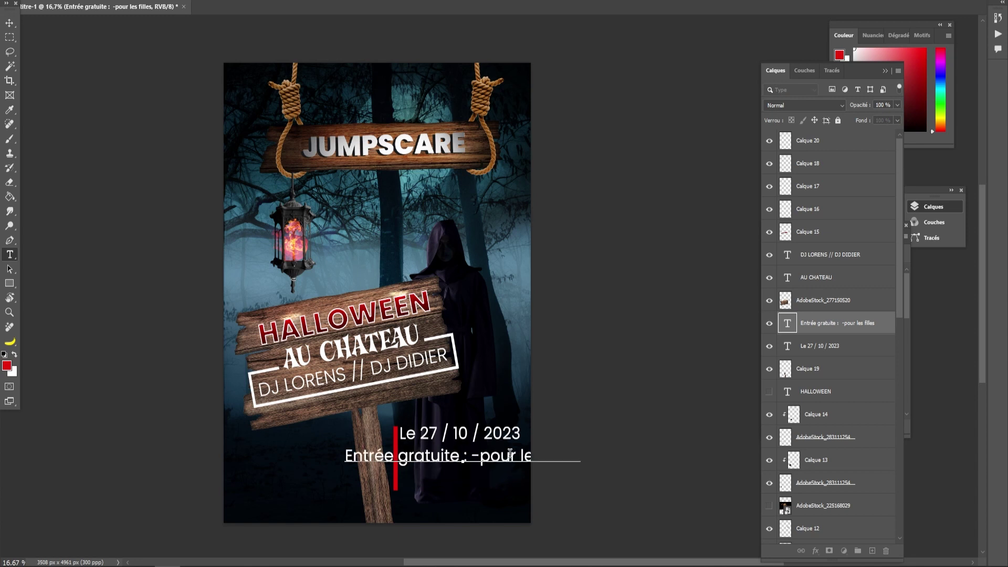
key(Return)
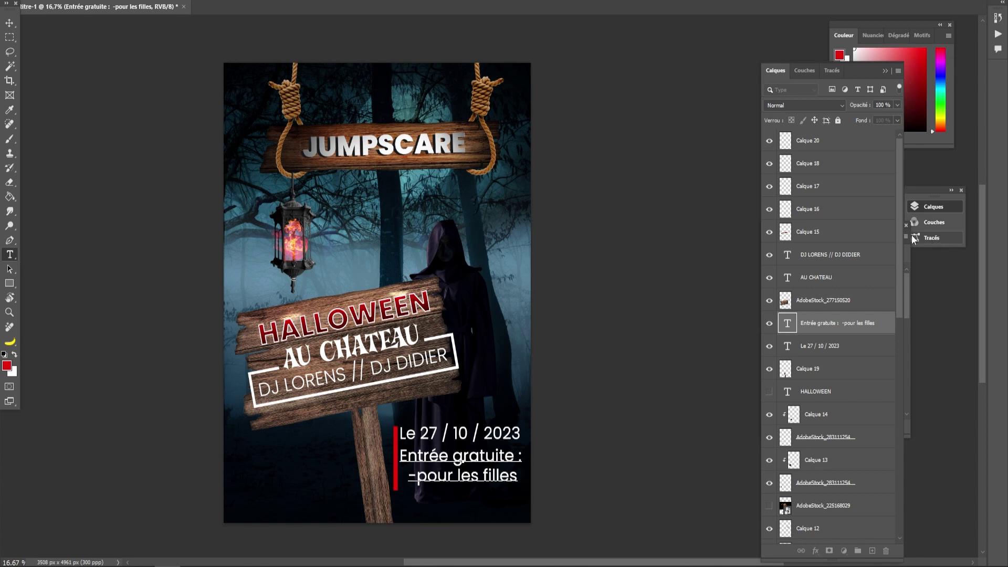
click(911, 262)
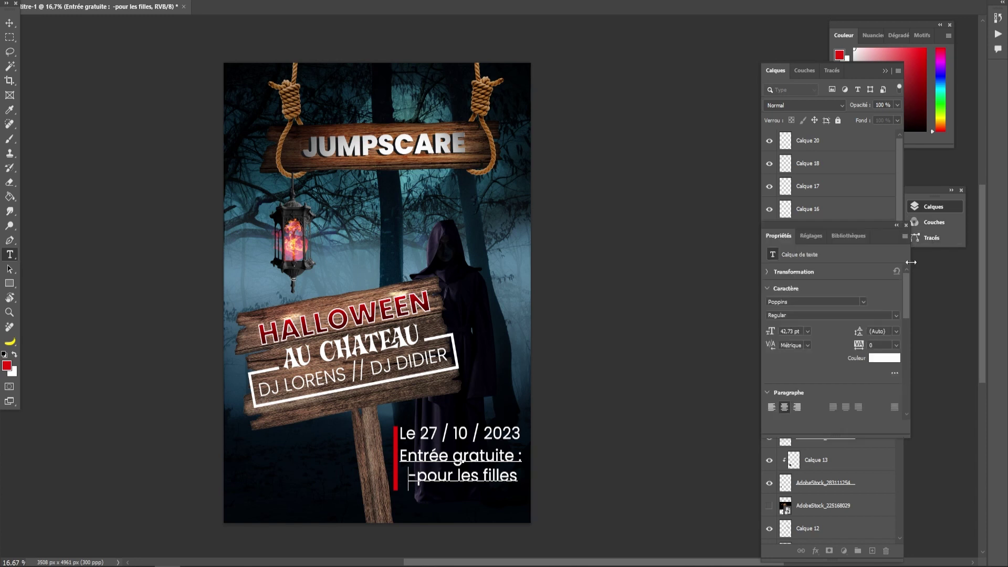
click(771, 408)
- Move the entry text left under the date beside the red bar, slightly lower
click(493, 456)
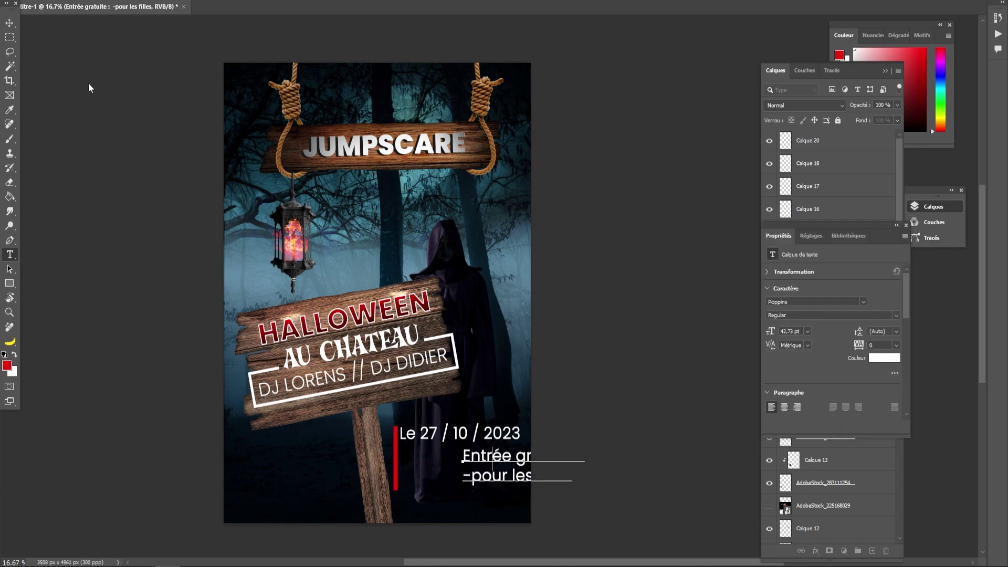
click(9, 23)
drag(497, 455, 448, 460)
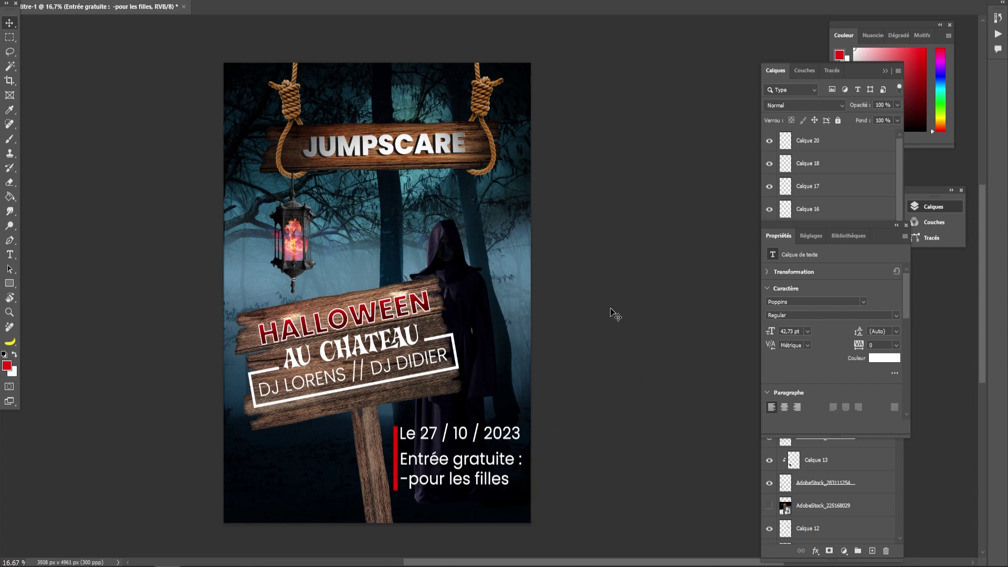
drag(439, 461, 439, 466)
click(633, 420)
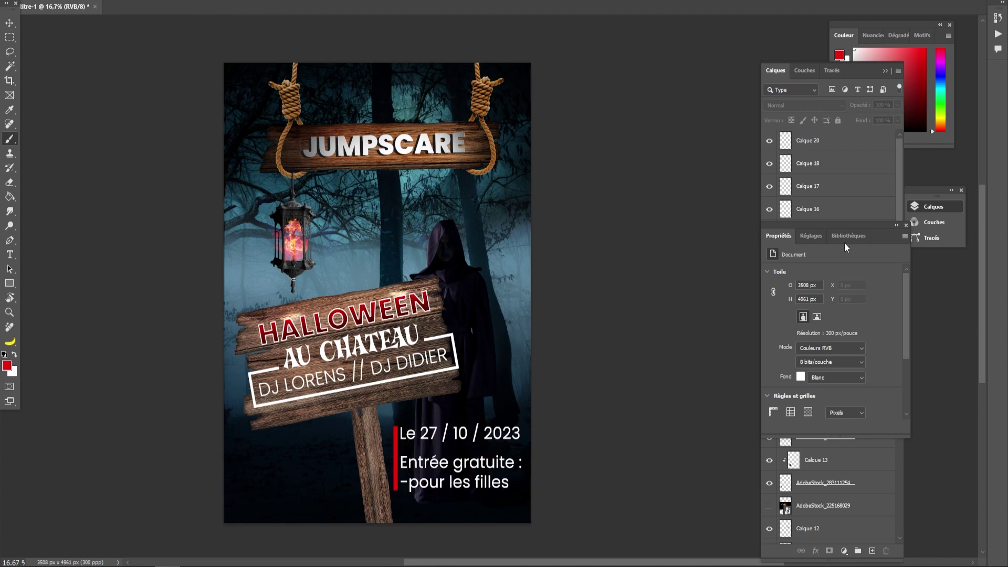
- Move the date and entry text layers to the top and group them with the red bar
click(850, 196)
click(768, 165)
click(769, 165)
click(815, 324)
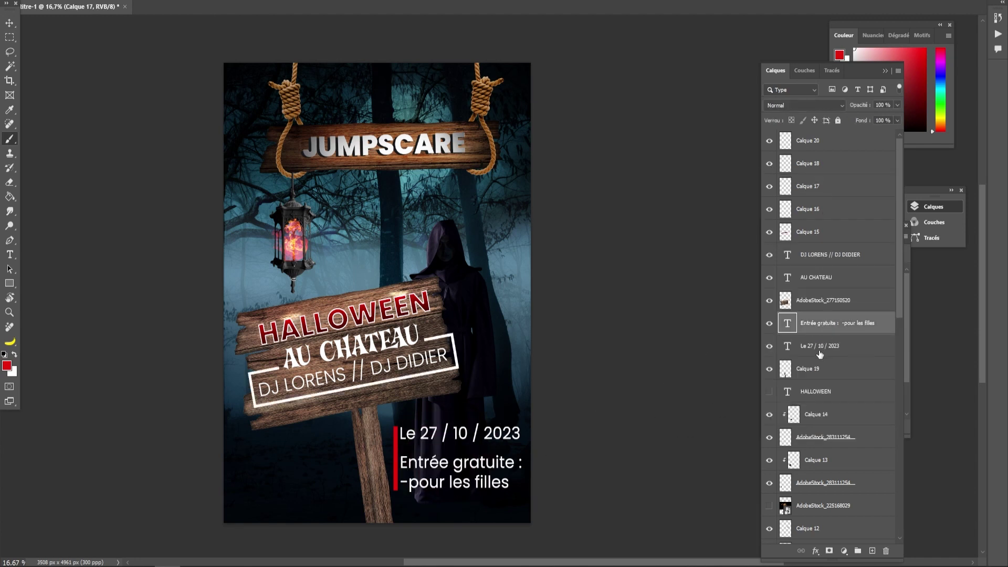
shift+click(824, 348)
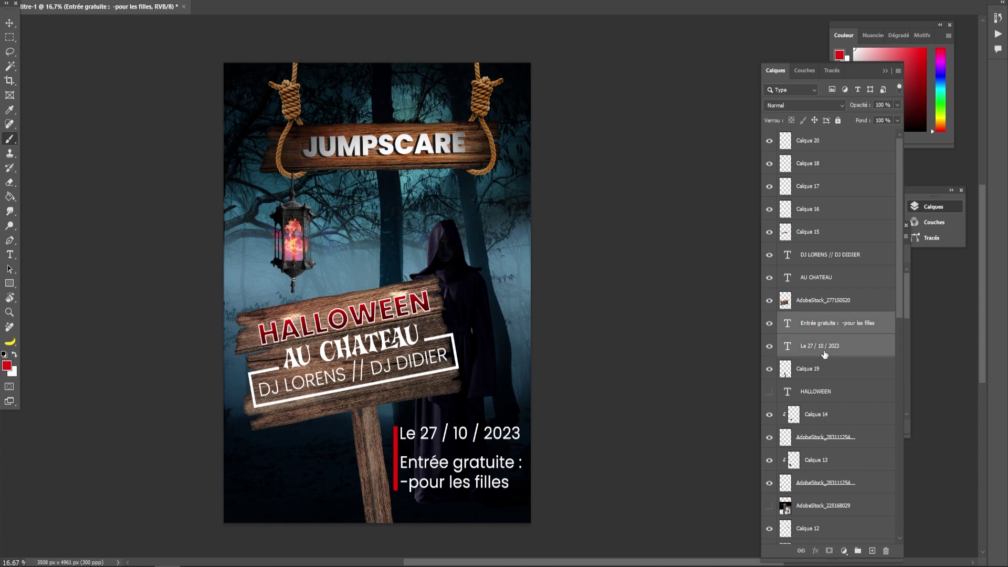
drag(827, 329, 803, 145)
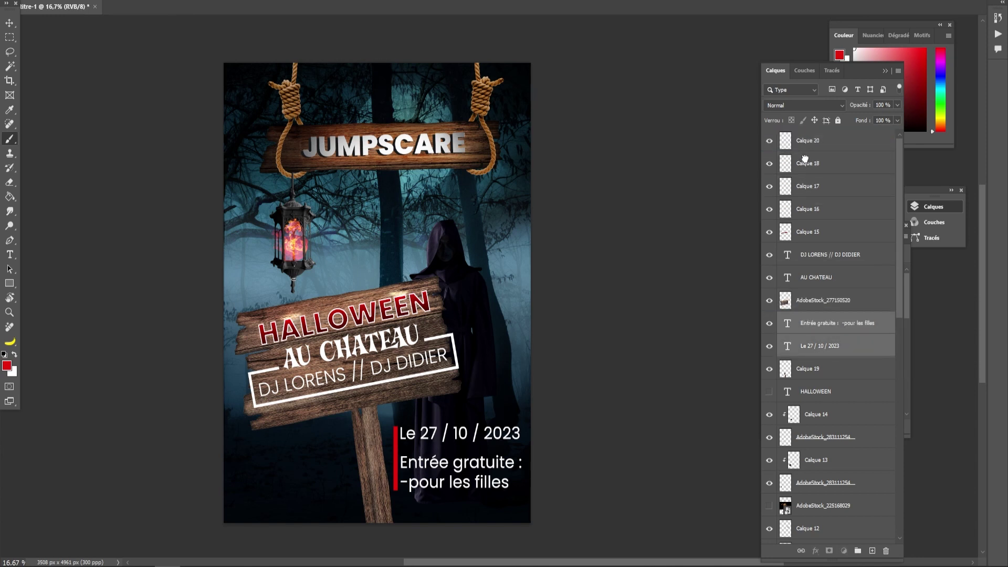
shift+click(805, 194)
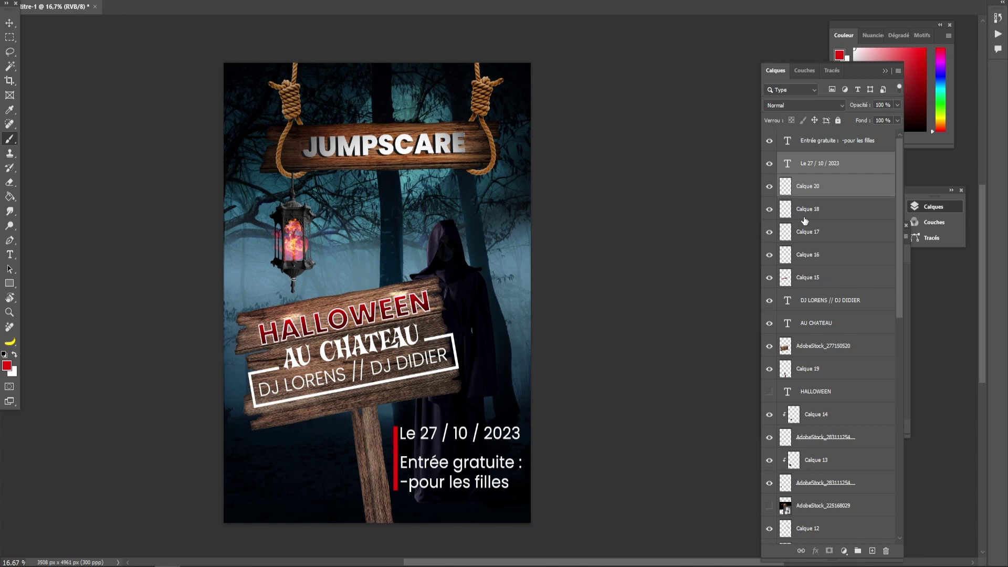
click(828, 139)
shift+click(803, 193)
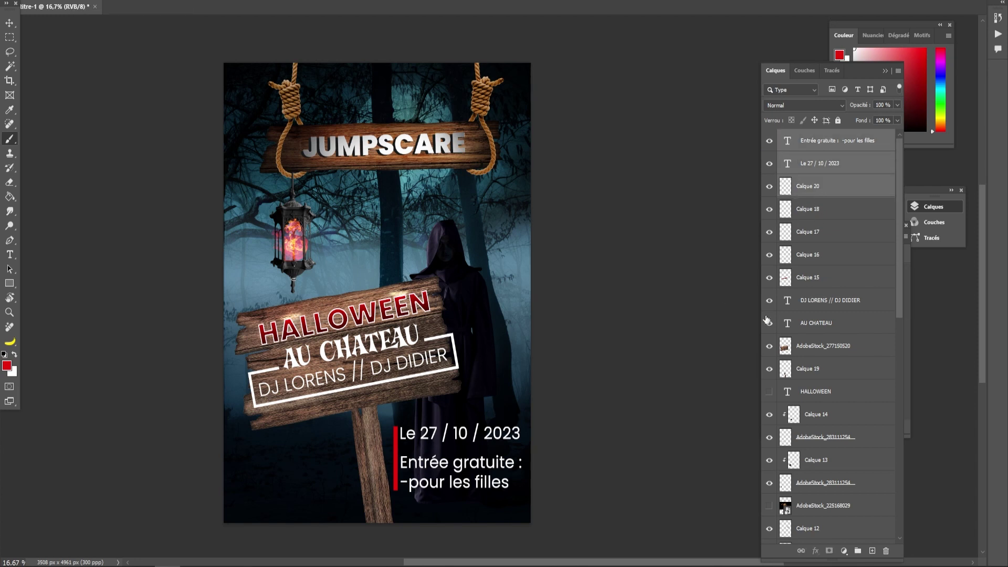
click(857, 550)
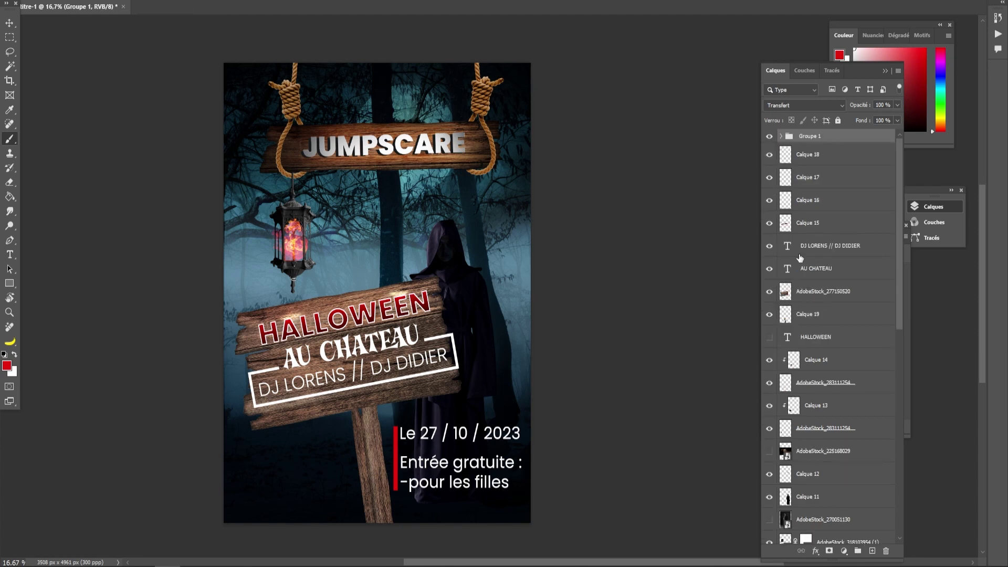
- Check each sign layer's content, then group Calque 18 through Calque 19 together
click(806, 157)
click(769, 155)
click(770, 155)
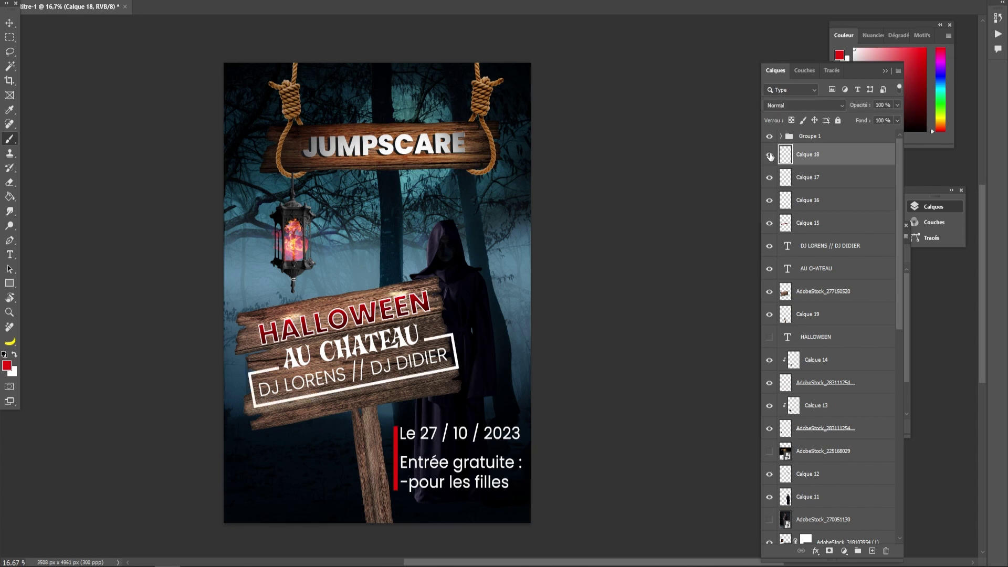
click(770, 177)
click(770, 178)
click(769, 199)
click(769, 199)
click(770, 222)
click(771, 222)
click(770, 246)
click(769, 246)
click(769, 268)
click(770, 268)
click(770, 292)
click(770, 292)
click(769, 313)
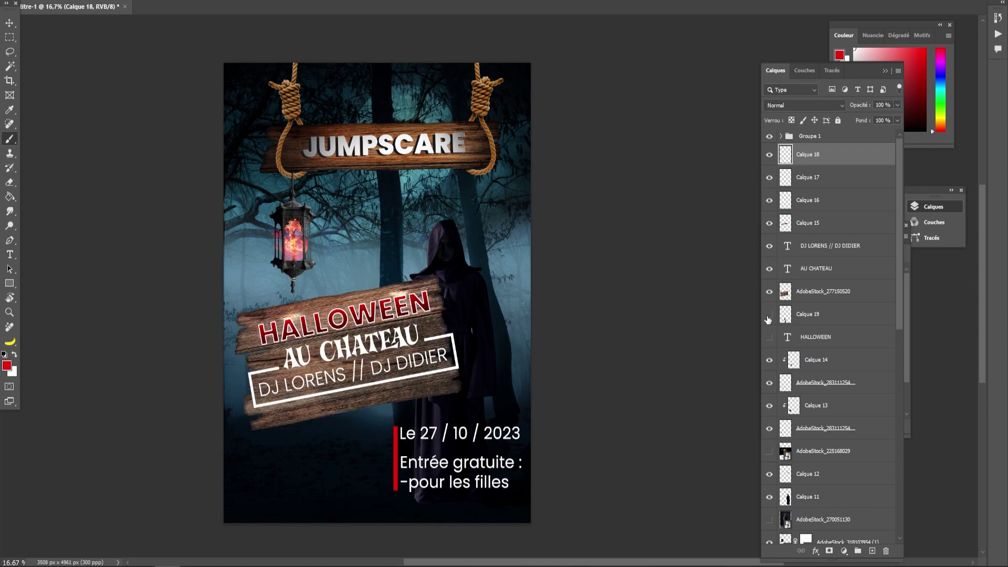
click(770, 314)
click(800, 318)
shift+click(808, 158)
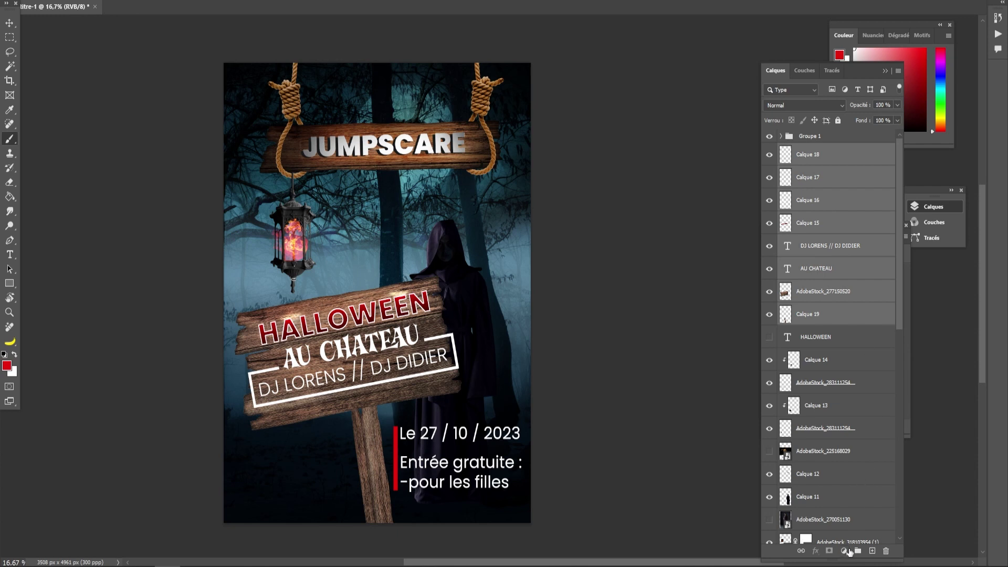
click(857, 551)
- Rename the groups 'panneau' and 'Texte du bas'
double_click(810, 150)
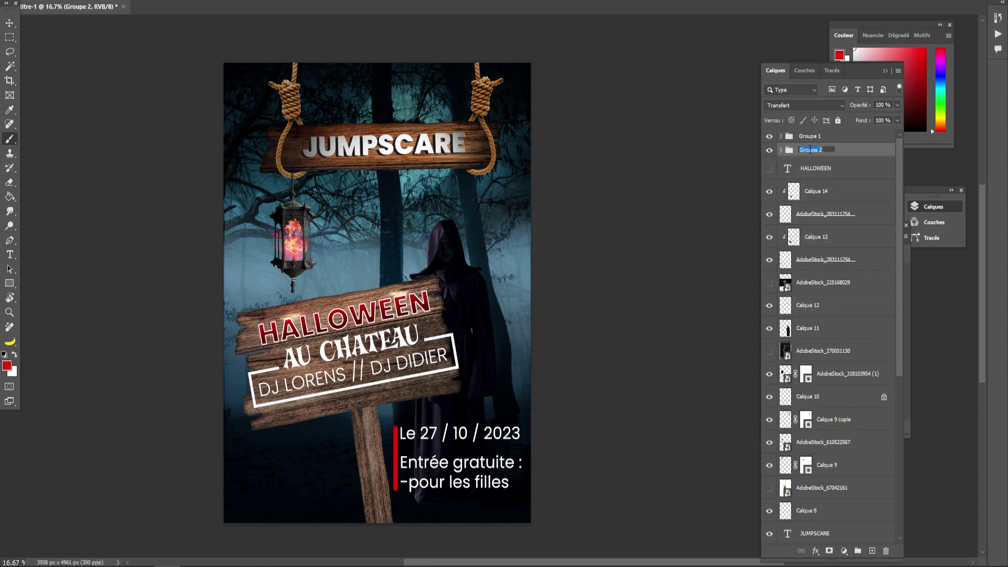
text(Danneau)
key(Return)
double_click(809, 136)
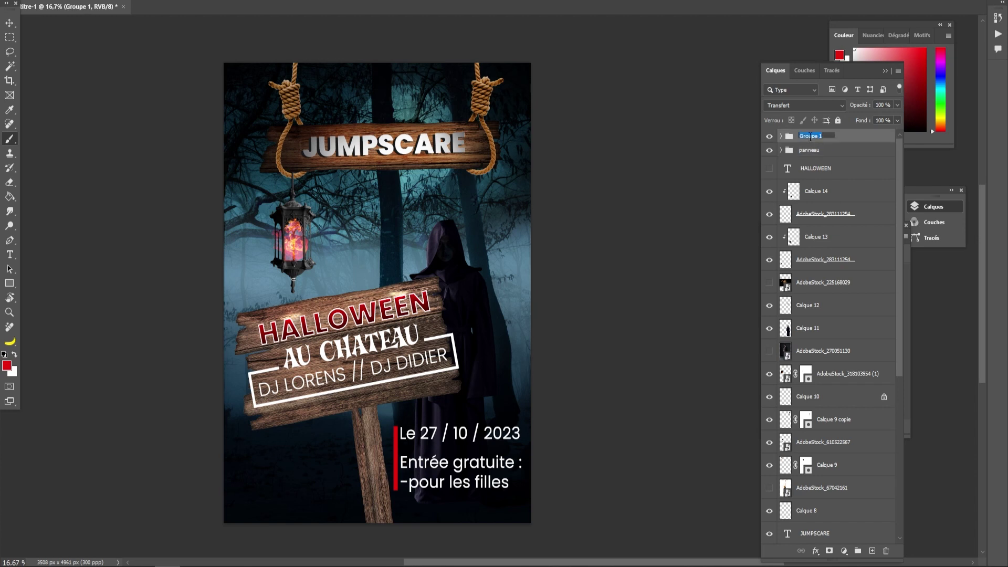
text(Texte du bas)
click(823, 154)
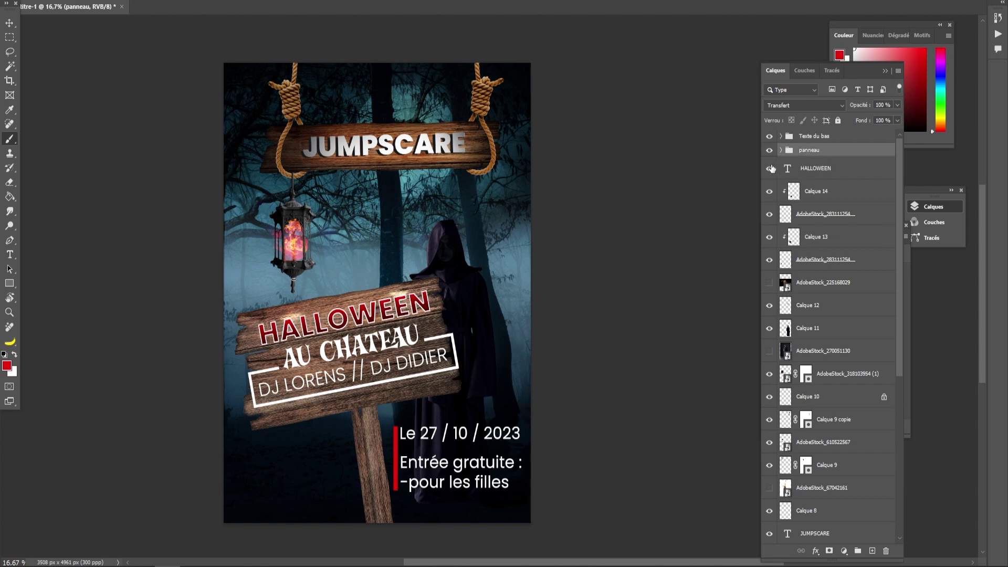
- Delete the hidden HALLOWEEN, AdobeStock_270051130, AdobeStock_67042161 and duplicate sign layers
click(807, 176)
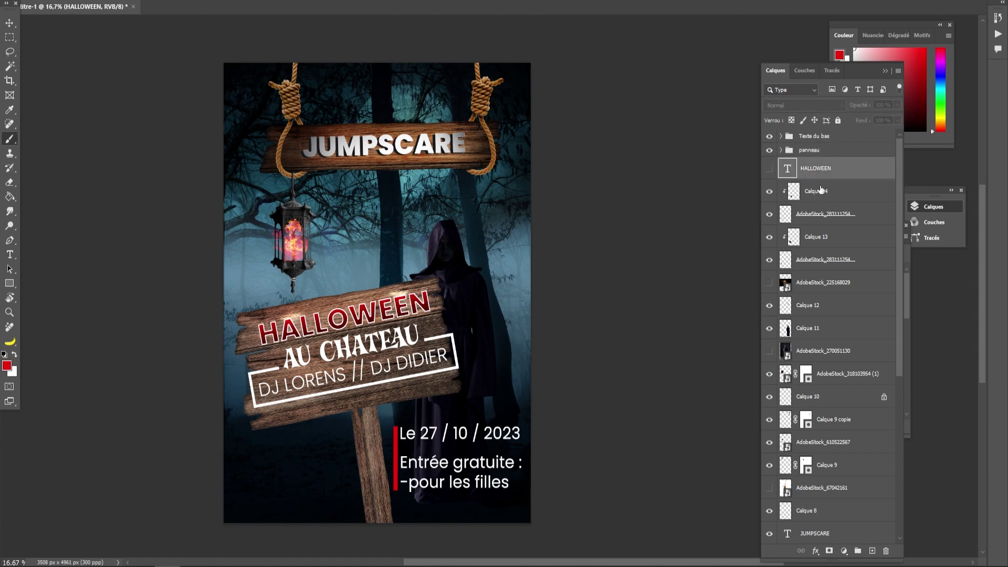
key(Delete)
scroll(823, 270, down, 1)
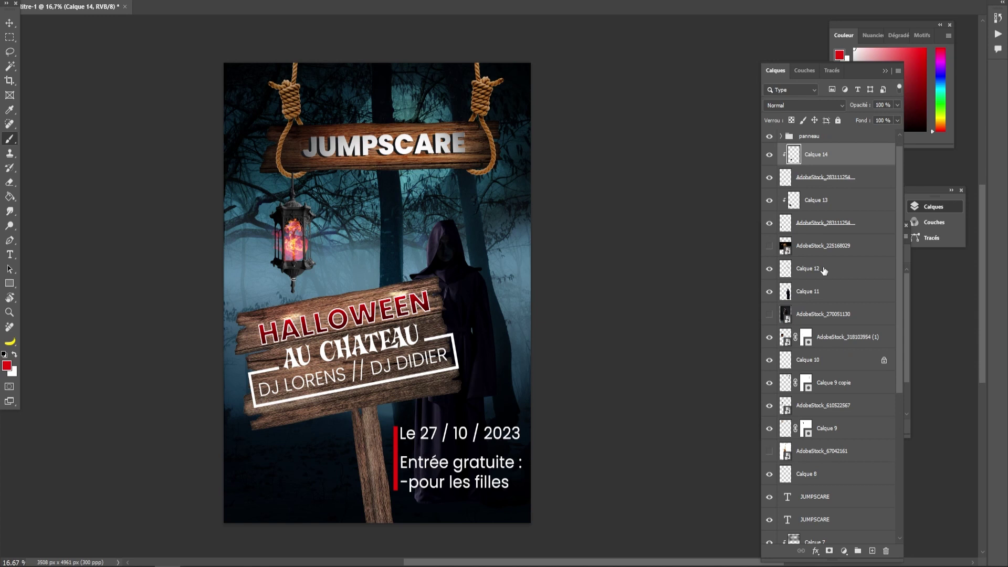
click(807, 314)
key(Delete)
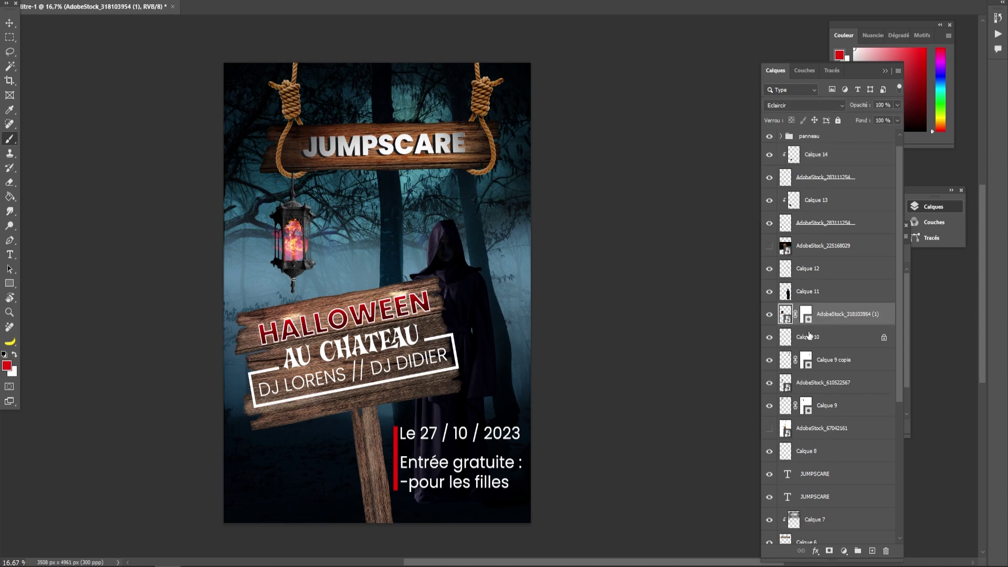
click(799, 428)
key(Delete)
scroll(812, 438, down, 1)
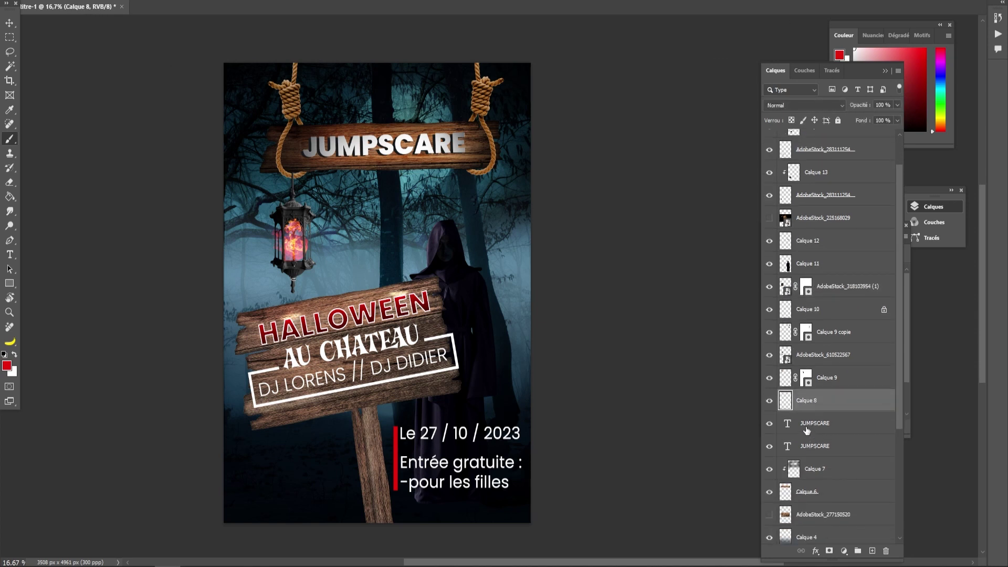
scroll(806, 446, down, 2)
click(809, 475)
key(Delete)
scroll(814, 441, up, 3)
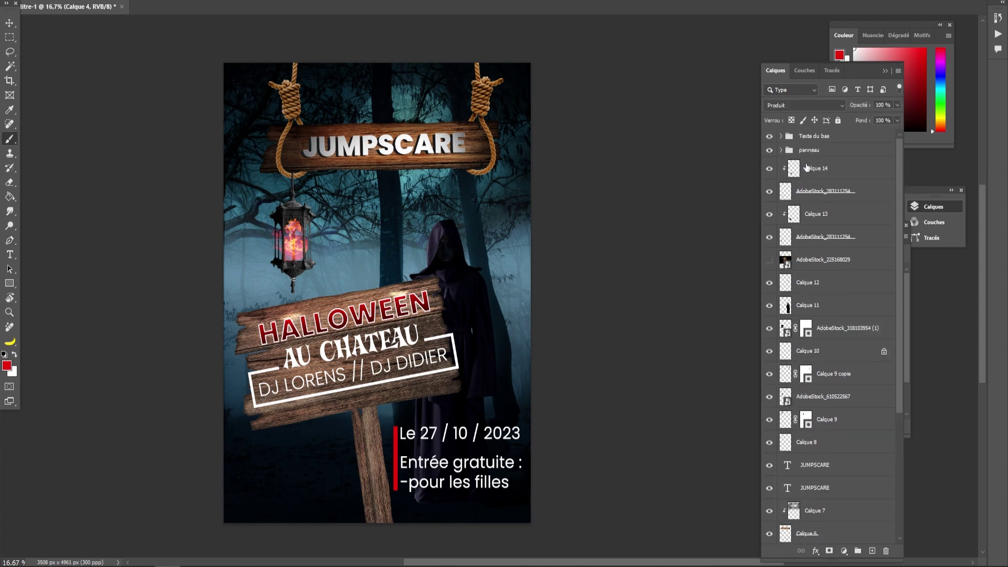
click(806, 139)
- Shrink the Texte du bas group, move it lower, and nudge its red bar slightly left
key(v)
drag(454, 424, 464, 477)
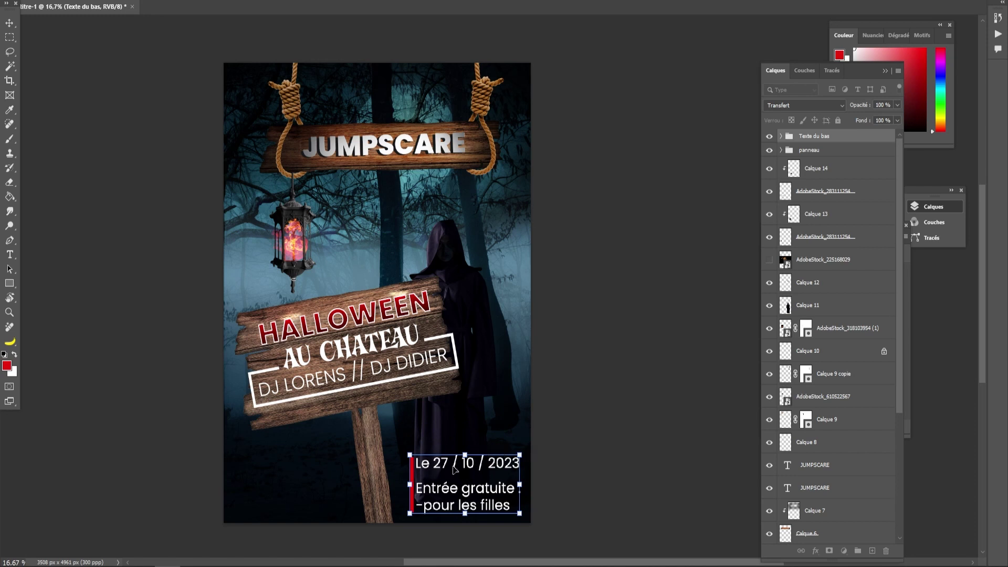
click(8, 24)
click(170, 208)
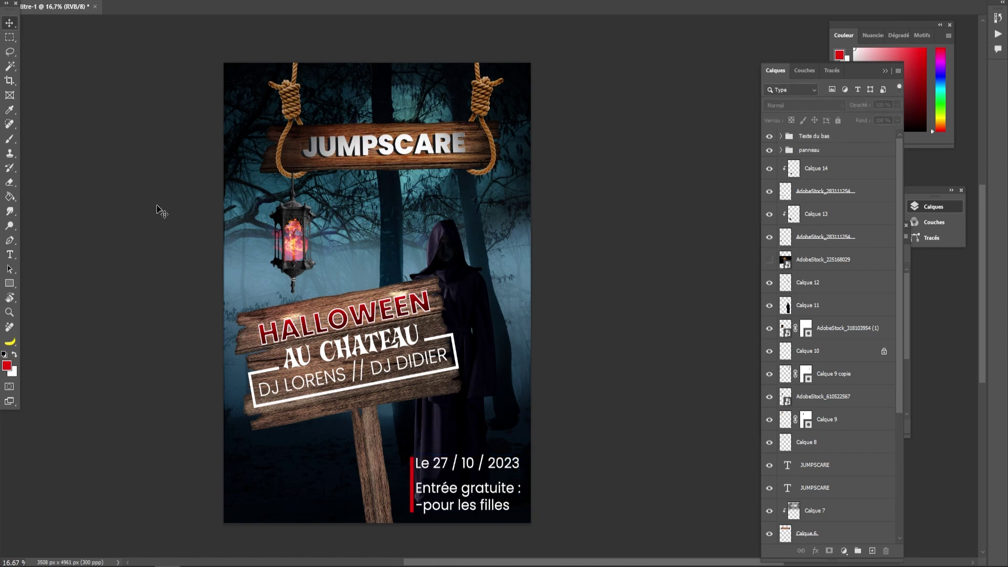
drag(411, 477, 408, 476)
click(600, 420)
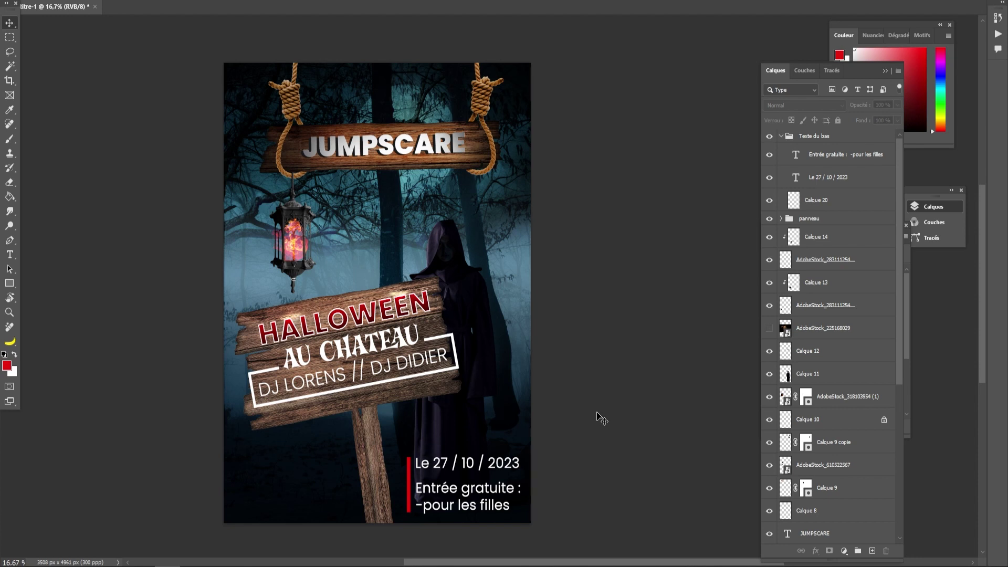
key(t)
click(305, 482)
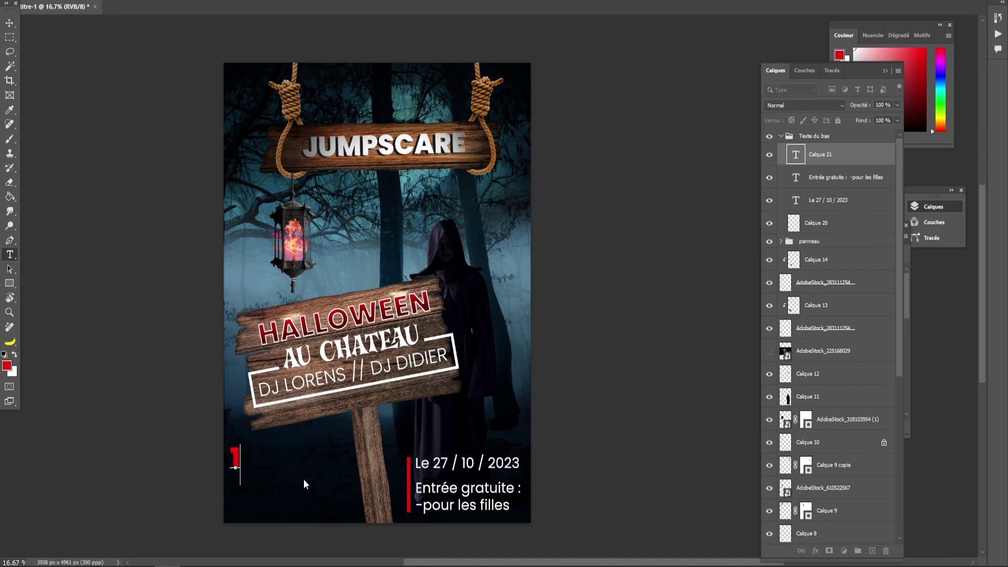
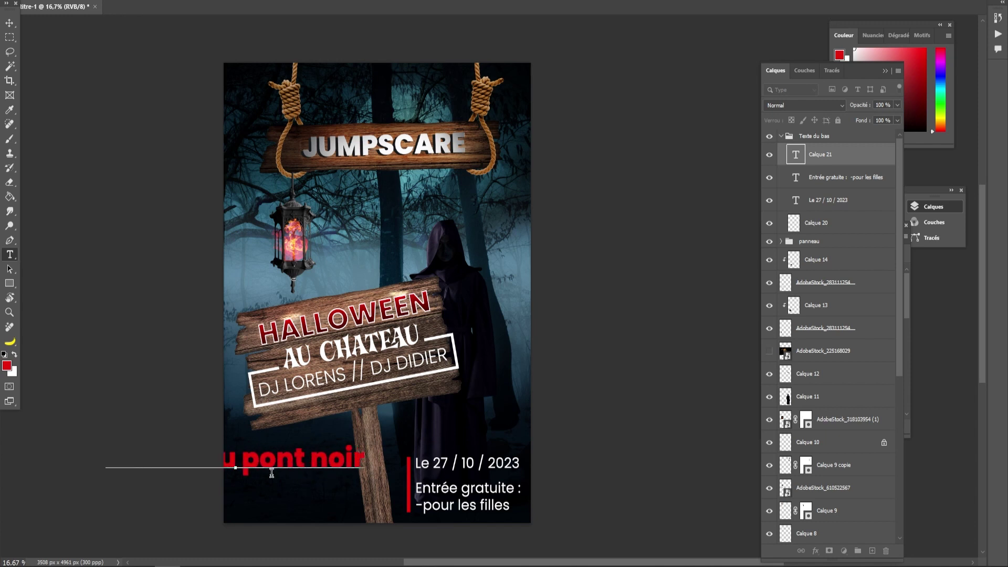
drag(242, 458, 328, 460)
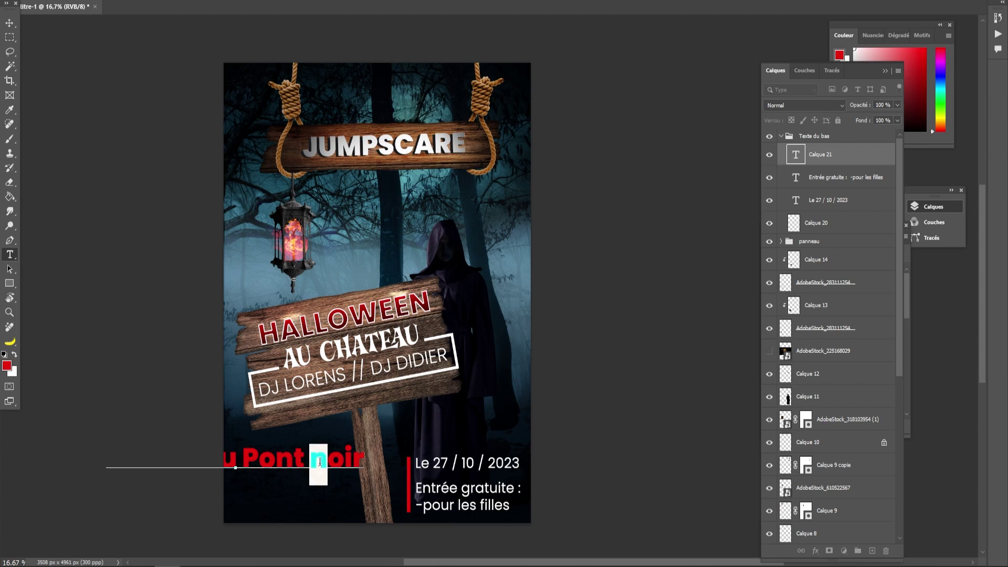
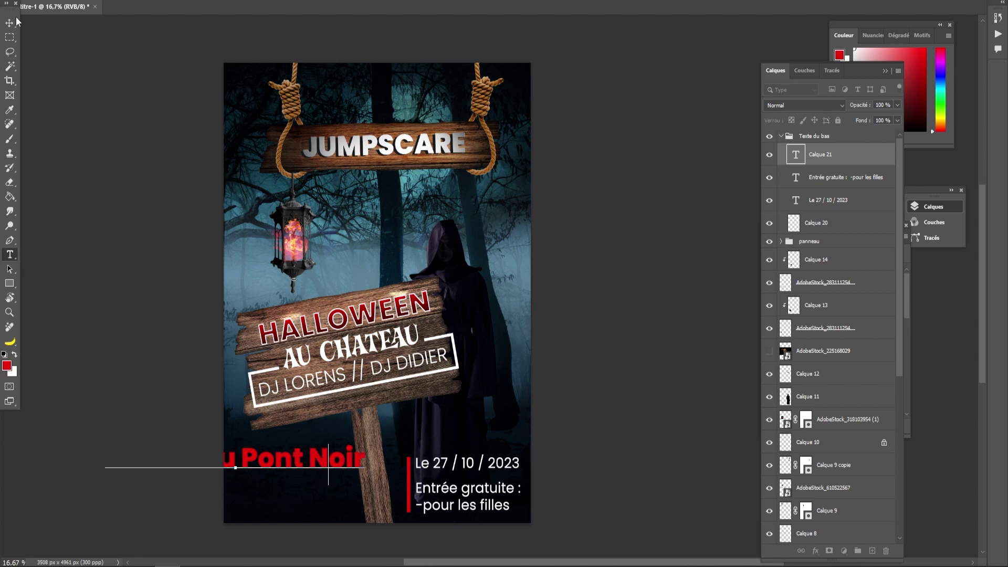
click(10, 22)
drag(275, 462, 420, 438)
click(566, 357)
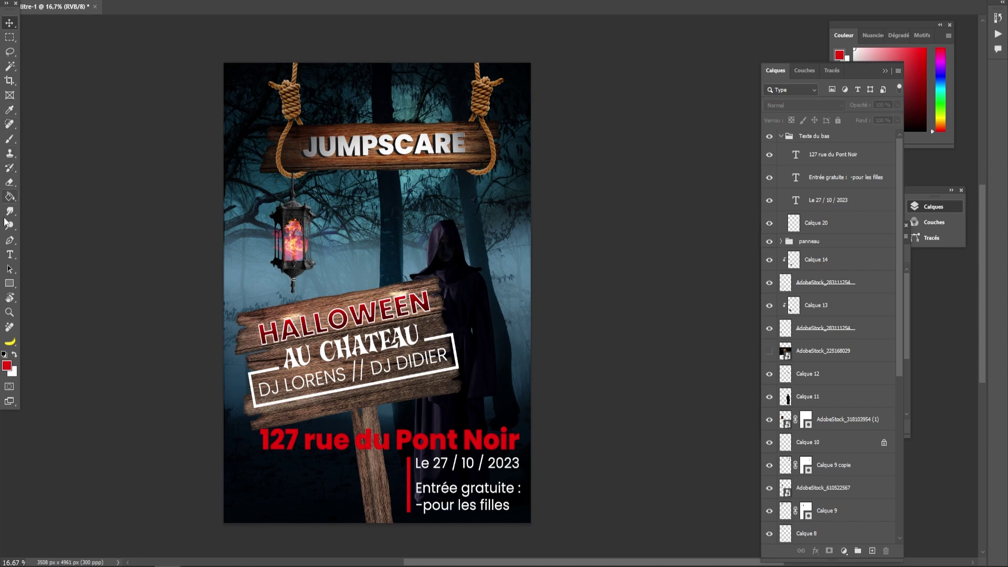
- Place a copy of the date text to the left at the poster's lower left
click(9, 254)
click(9, 22)
drag(439, 469, 294, 474)
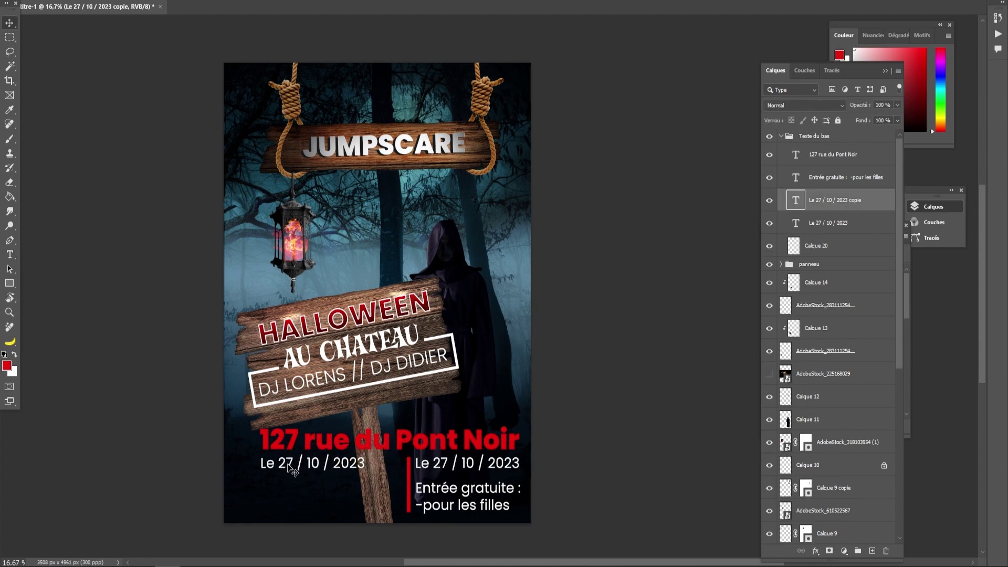
- Rewrite the date copy as '06623 La Vilette' and place a duplicate of it beneath
double_click(288, 465)
key(BackSpace)
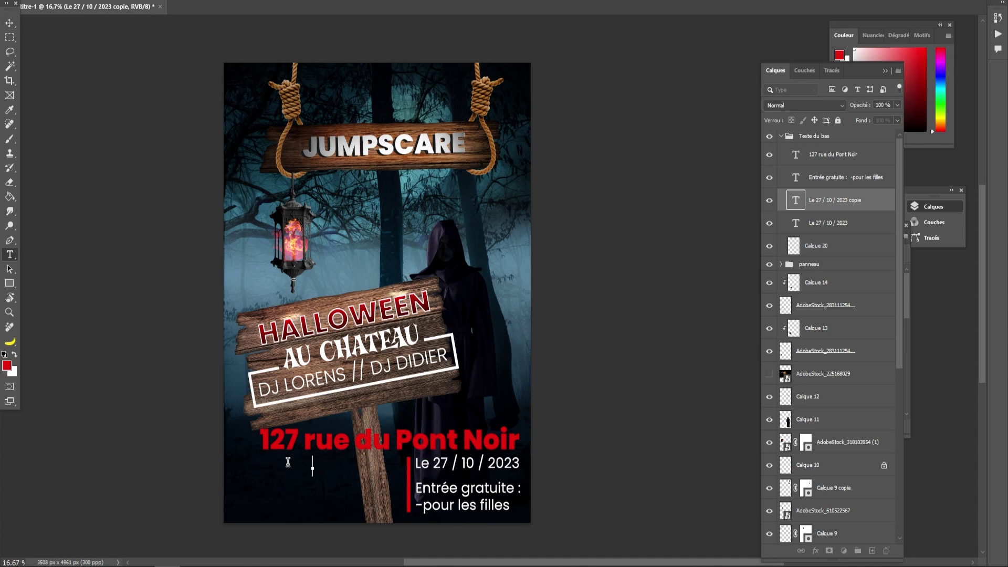
text(06623 La)
text(Vile)
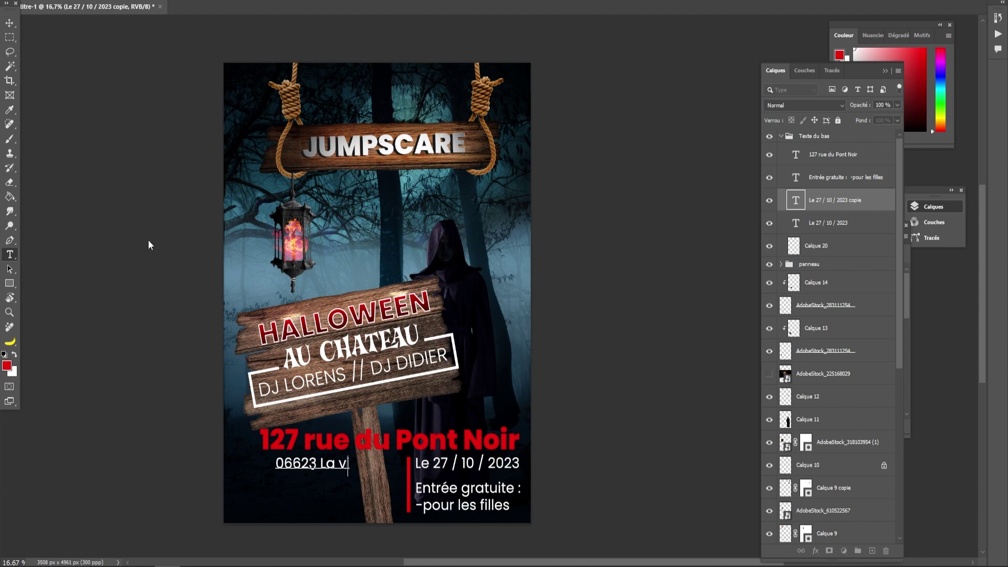
text(tte)
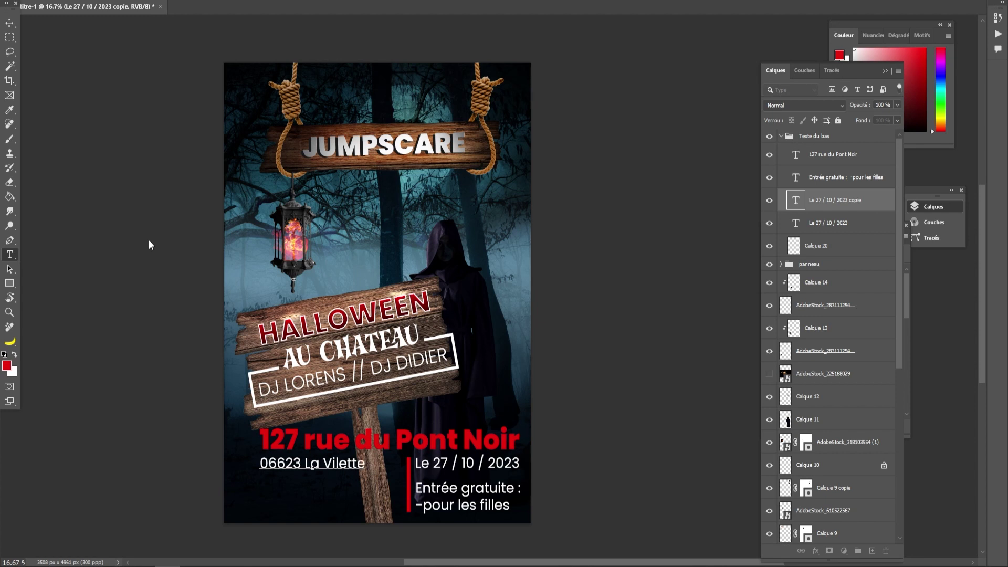
click(9, 23)
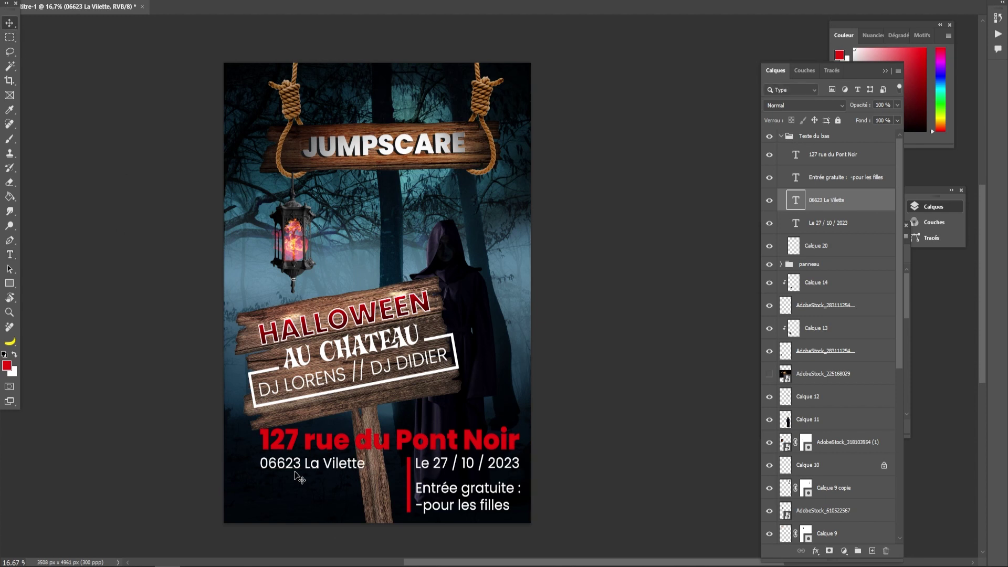
drag(295, 467, 324, 498)
- Change the lower duplicate to '15€' in the heaviest font style
double_click(342, 514)
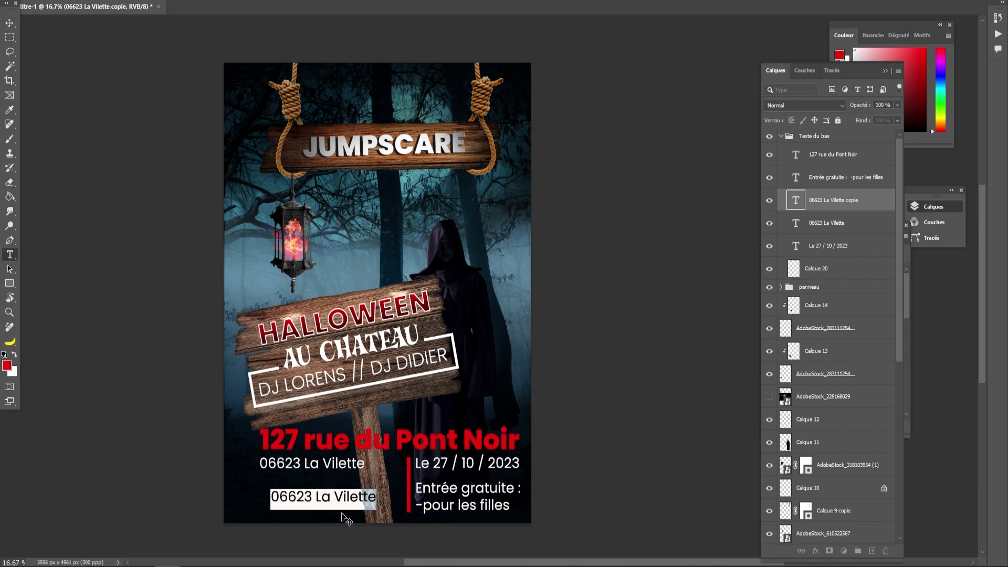
text(15€)
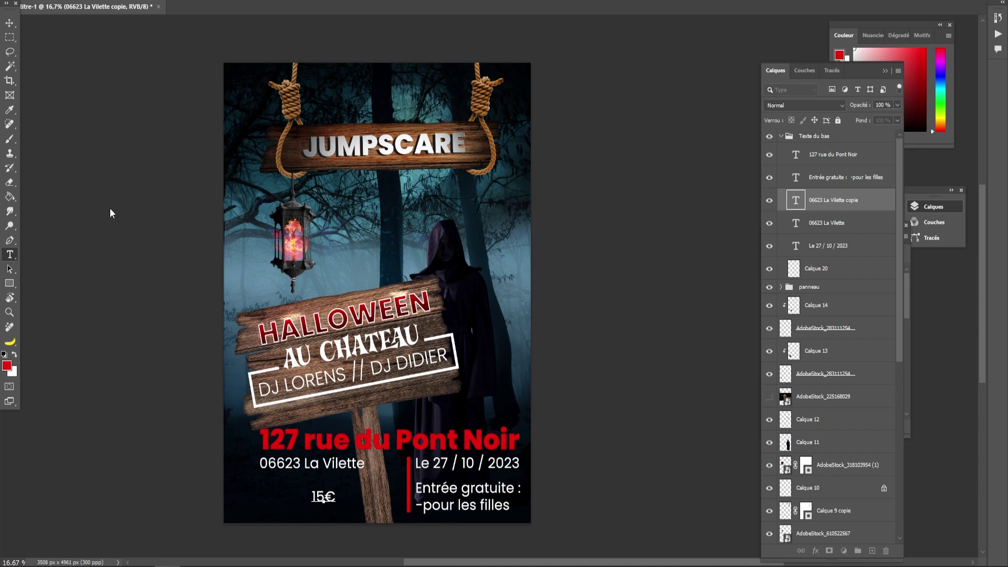
click(10, 23)
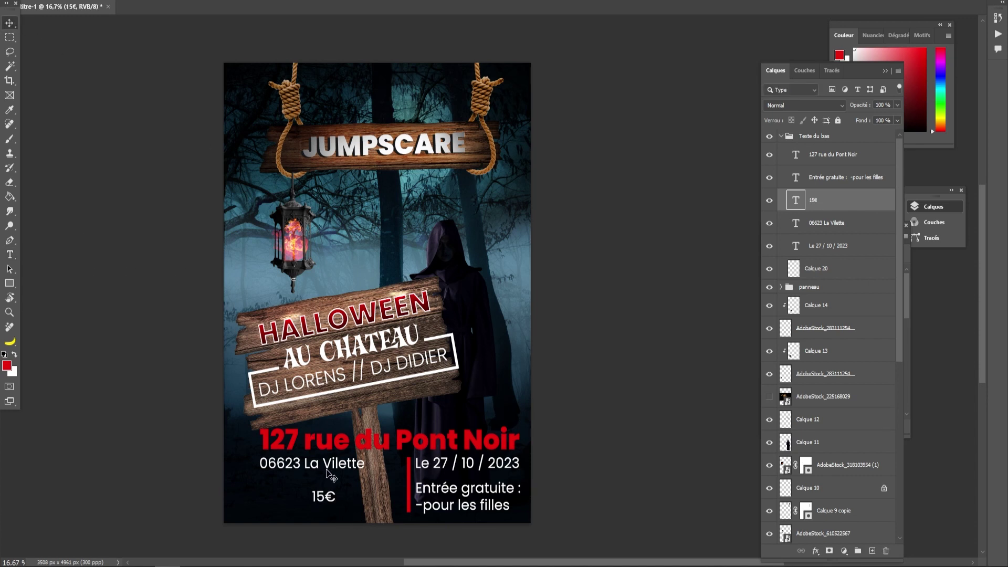
key(ctrl+t)
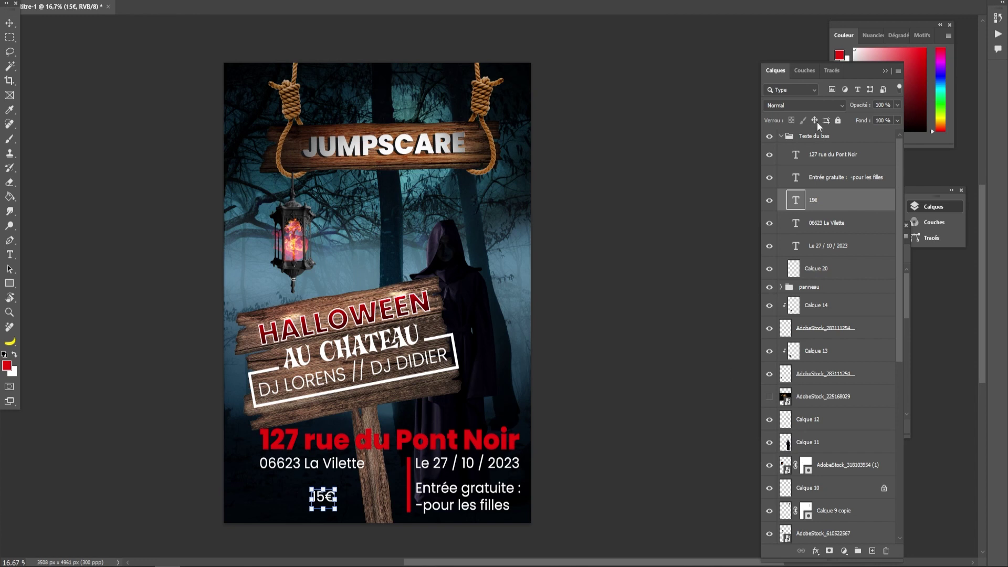
double_click(793, 204)
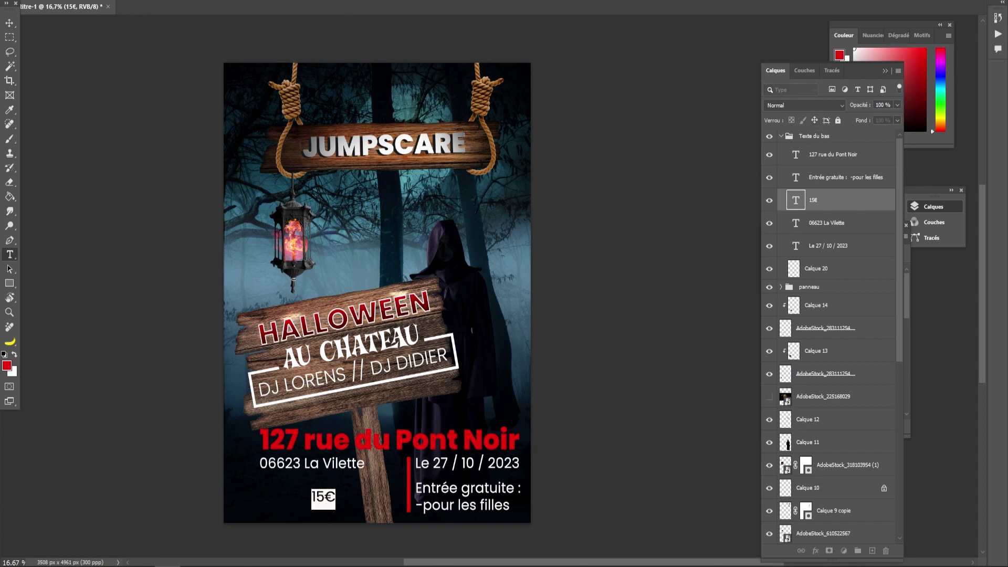
click(234, 1)
click(182, 54)
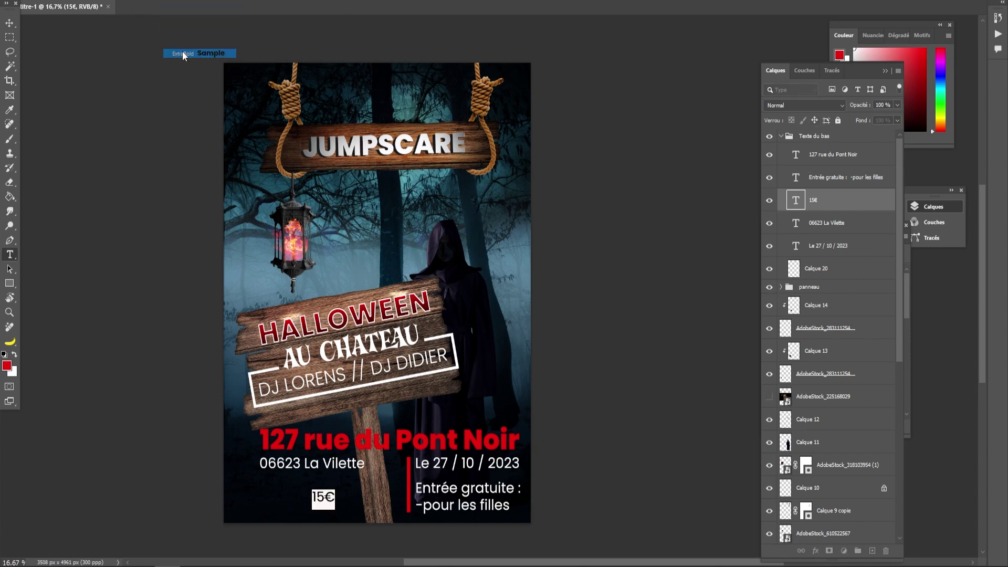
click(10, 23)
- Enlarge the 15€ price and move it down-left
key(ctrl+t)
drag(344, 484, 306, 498)
click(10, 36)
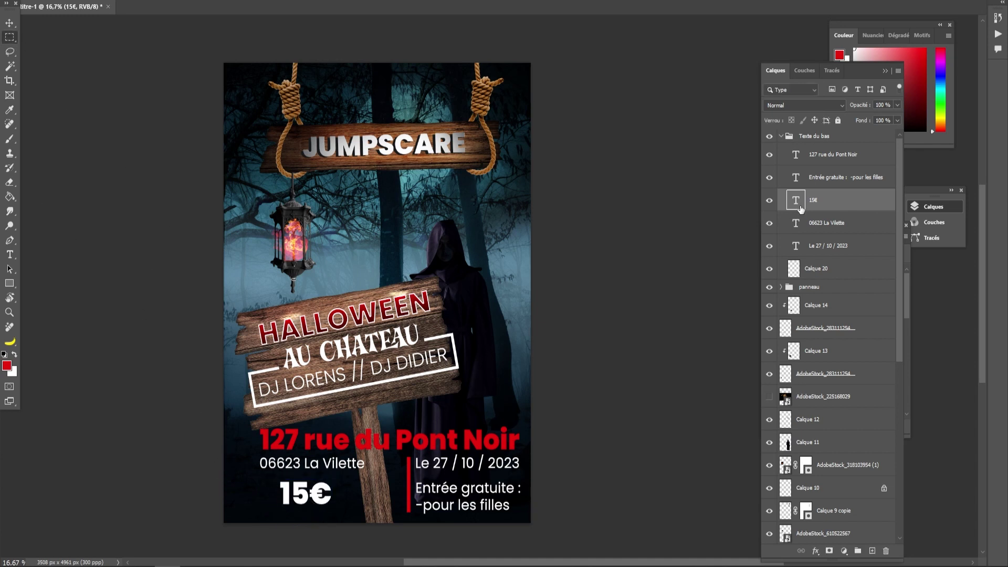
- Stroke a 20 px red outline around the 15€ price on a new layer
click(818, 224)
click(873, 552)
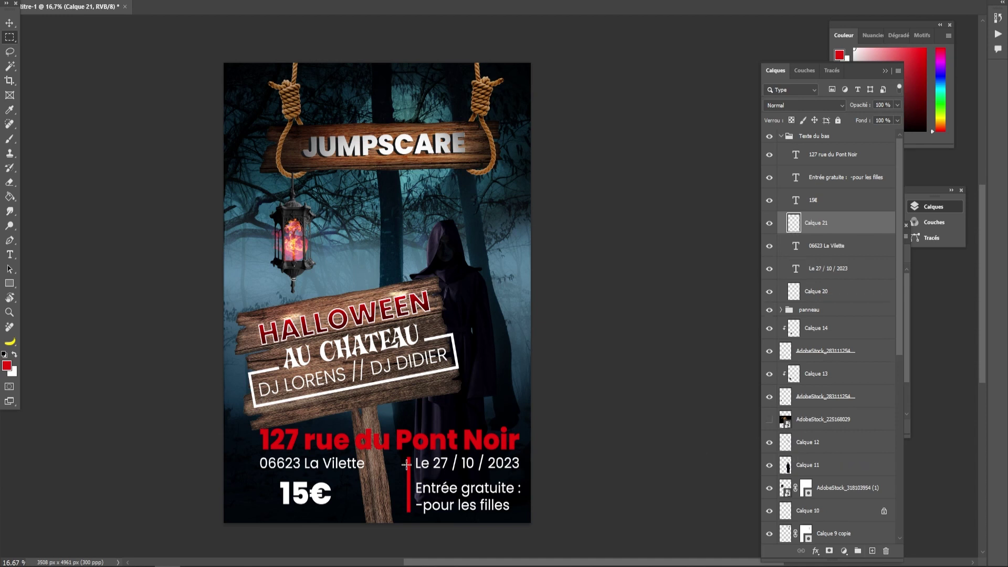
drag(260, 491, 346, 516)
right_click(294, 506)
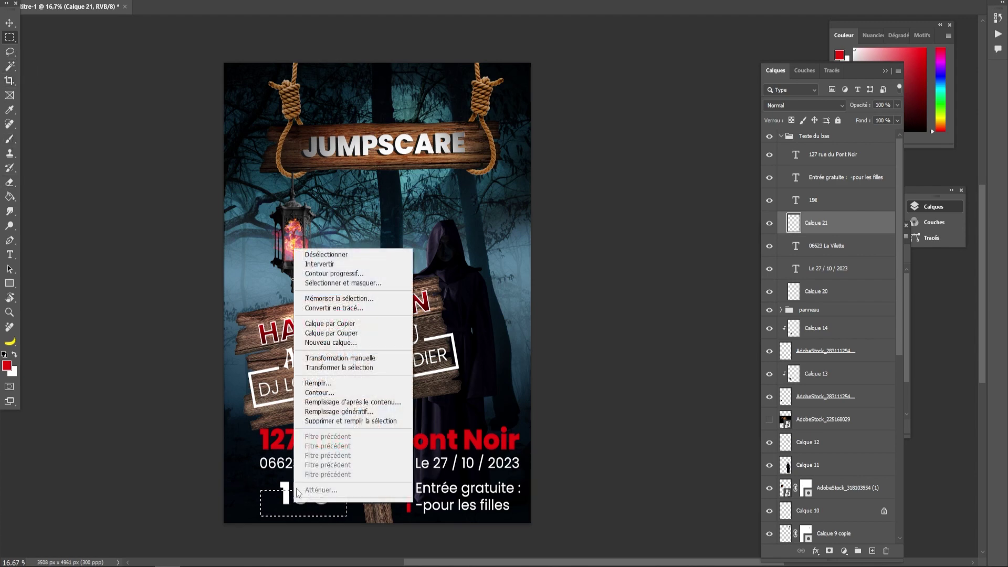
click(336, 400)
drag(538, 269, 506, 276)
text(20)
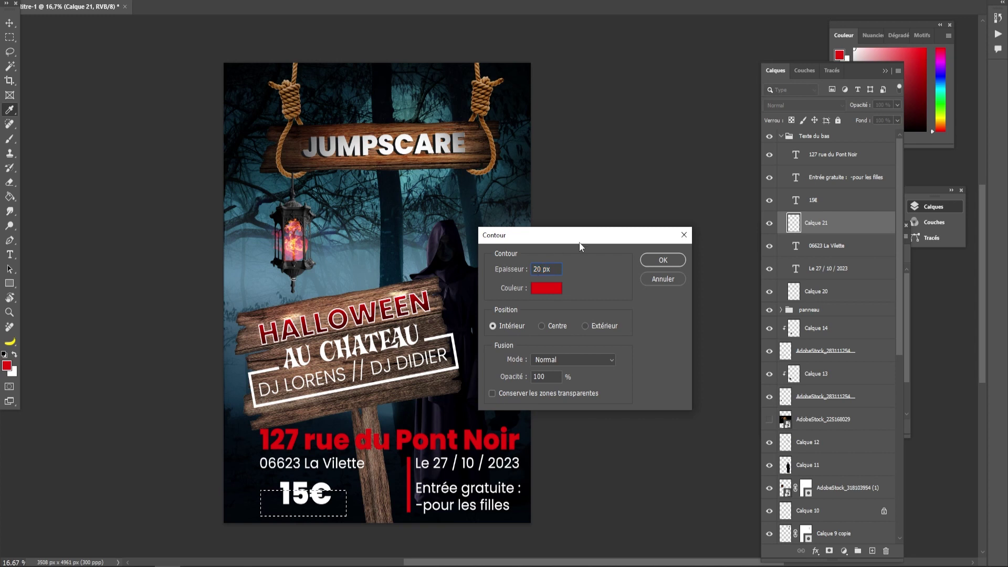
click(663, 260)
key(m)
key(ctrl+d)
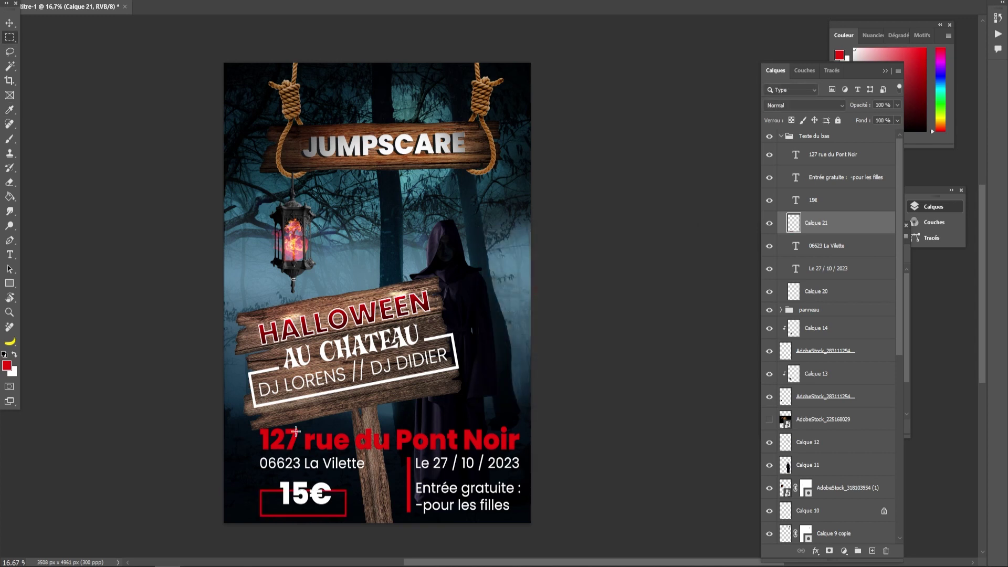
- Move the 15€ price up and right to centre it in the frame
key(v)
drag(320, 496, 318, 491)
click(613, 400)
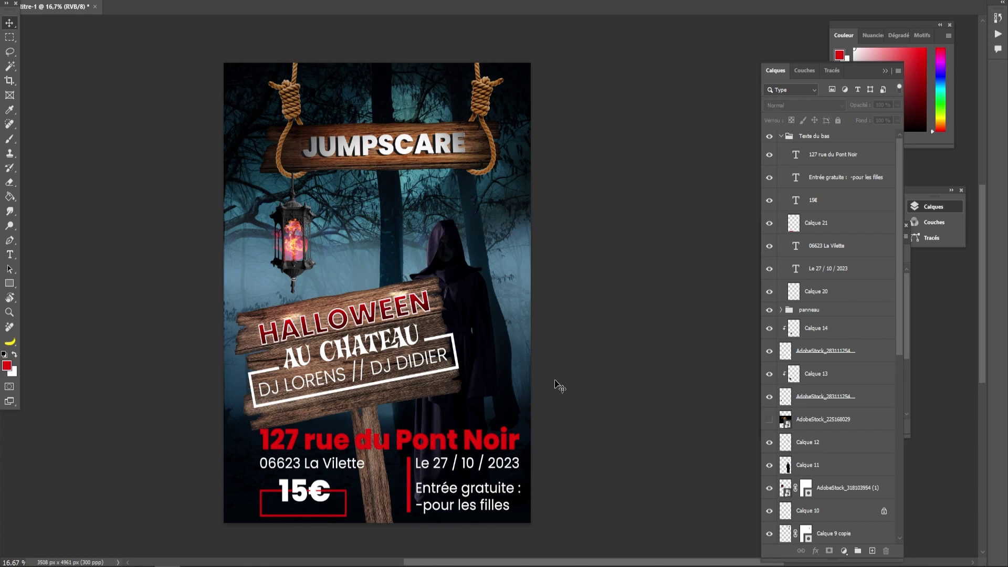
click(354, 445)
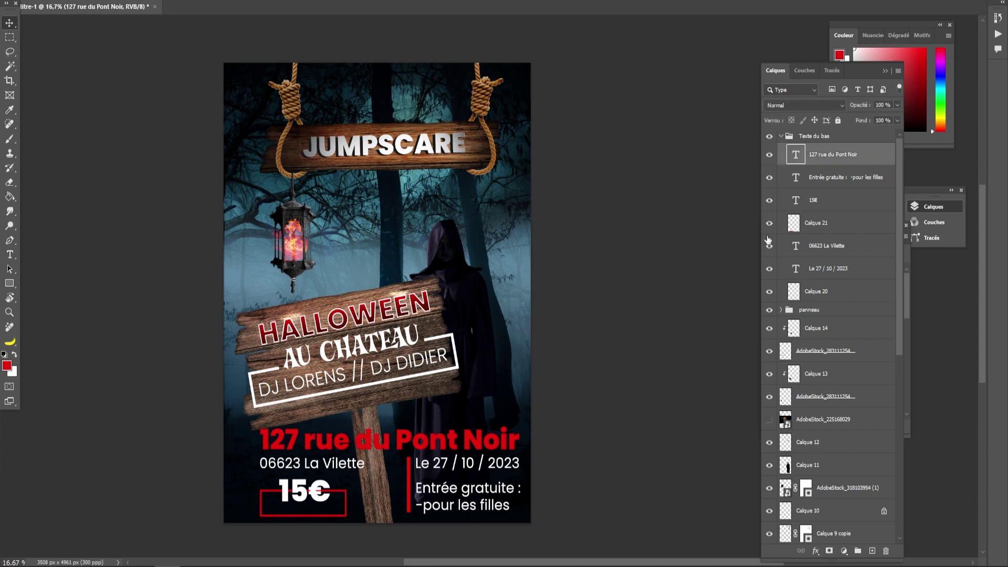
key(ctrl+t)
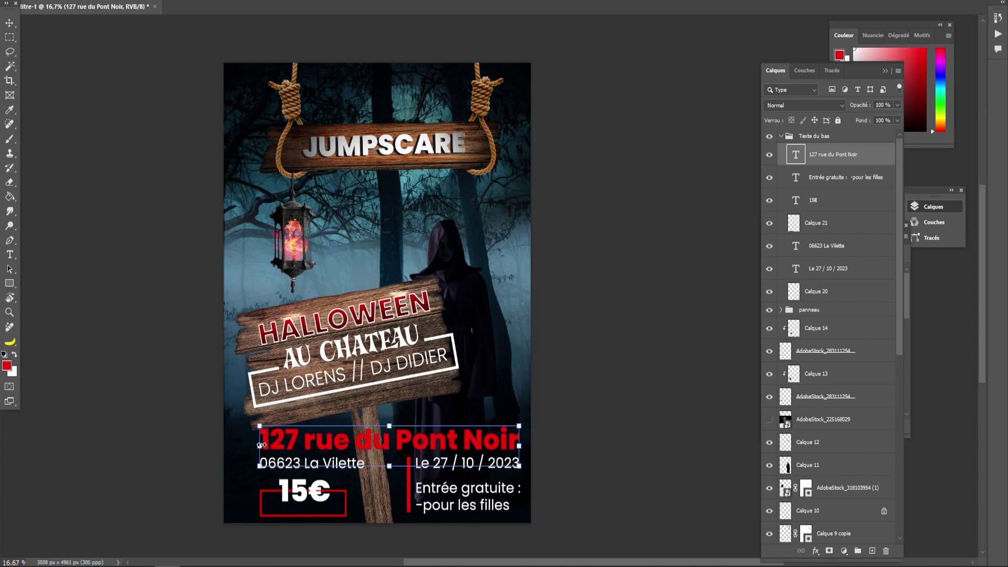
drag(261, 445, 259, 445)
drag(518, 446, 519, 436)
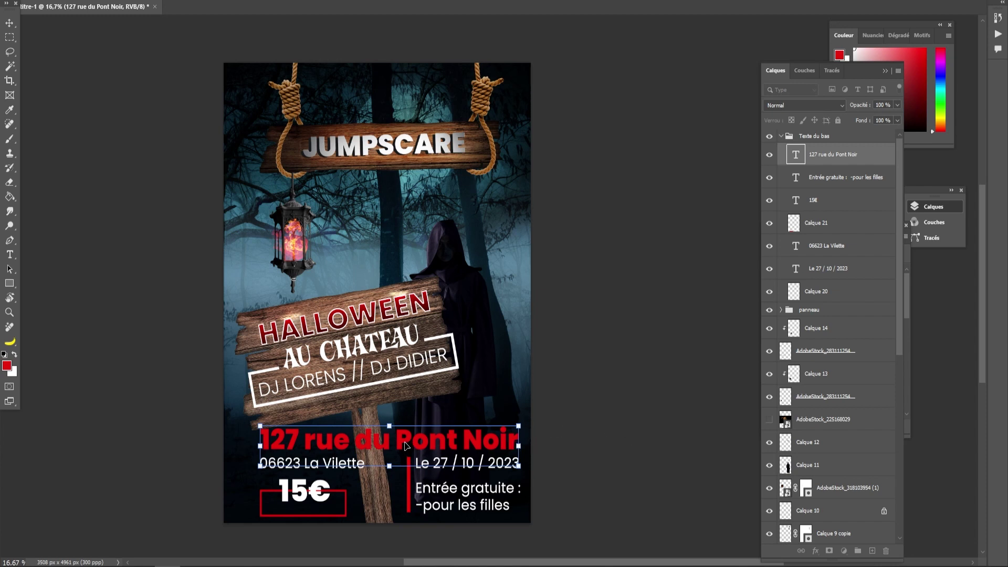
drag(405, 445, 406, 450)
key(Return)
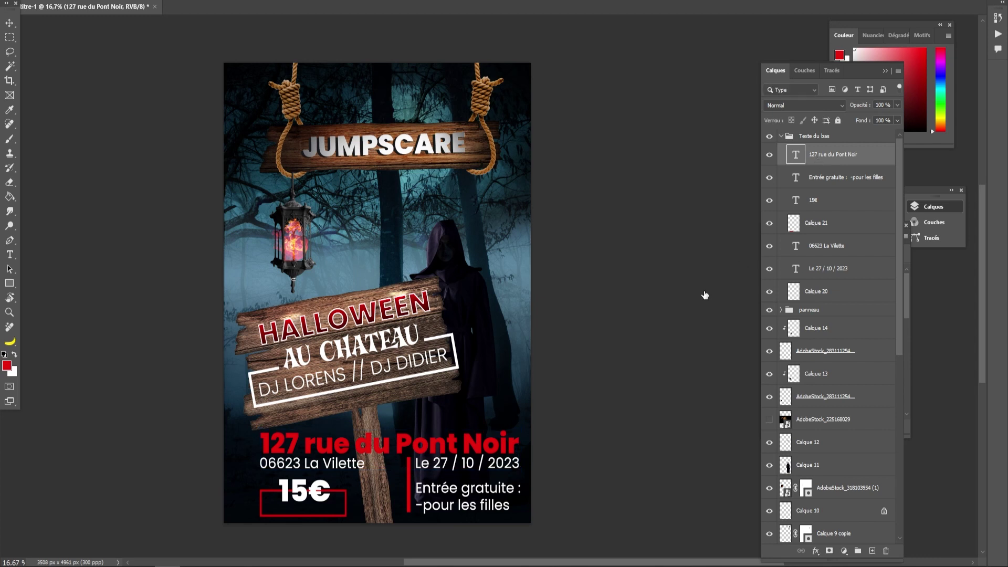
drag(447, 464, 448, 468)
drag(315, 465, 315, 467)
click(457, 468)
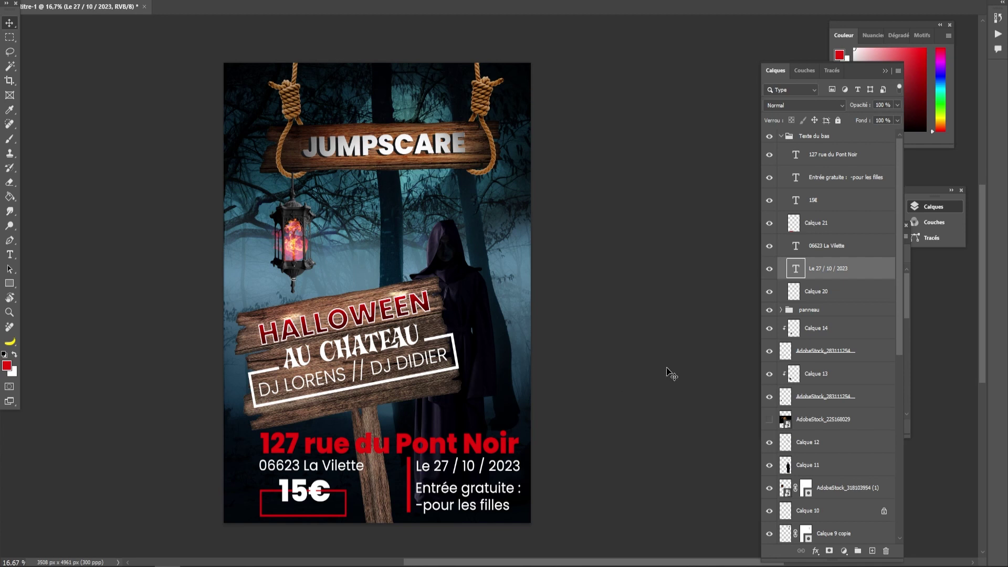
shift+click(819, 247)
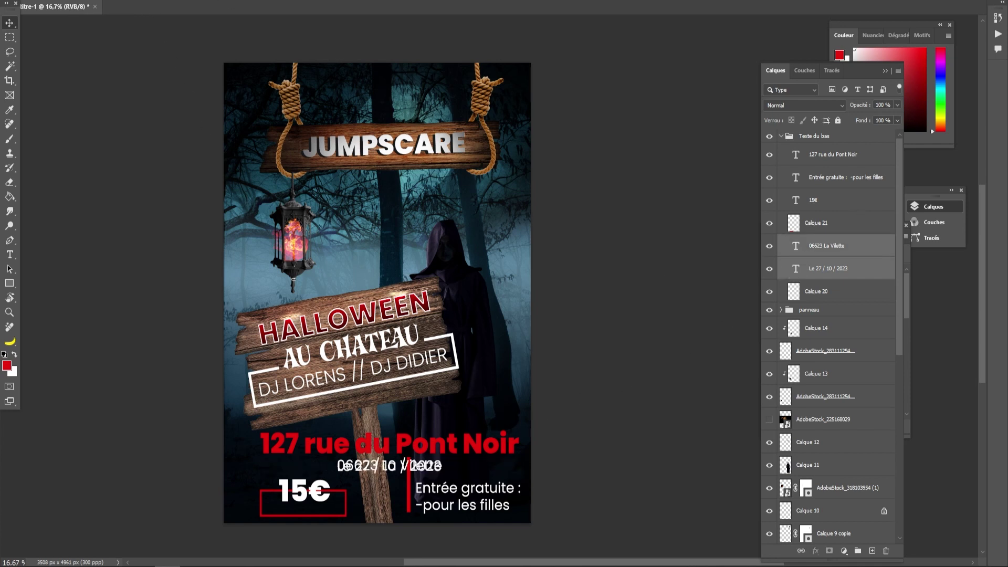
key(ctrl+q)
click(571, 198)
key(ctrl+q)
- Save the poster over the existing 'Halloween affiche.psb' file, replacing it
click(581, 200)
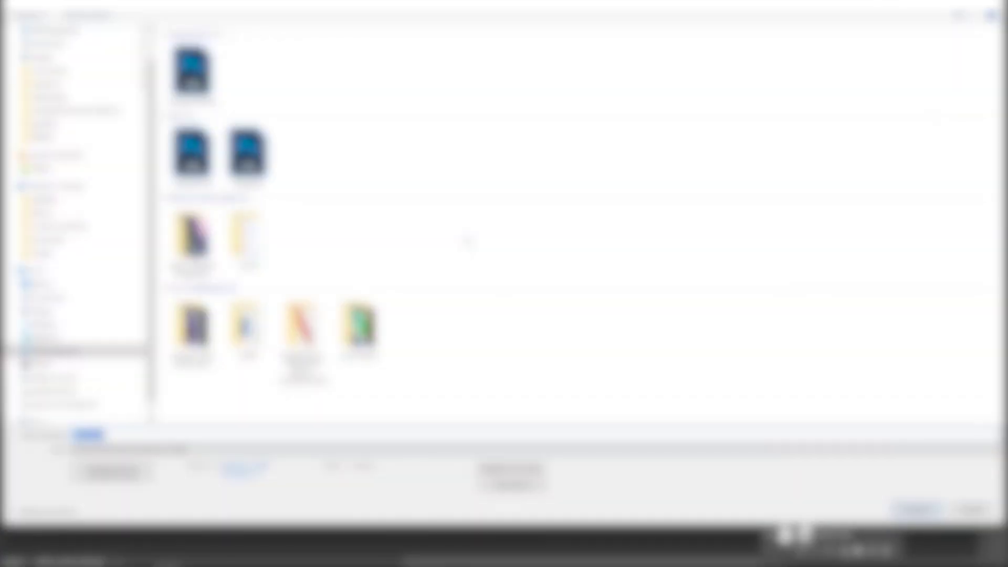
click(190, 73)
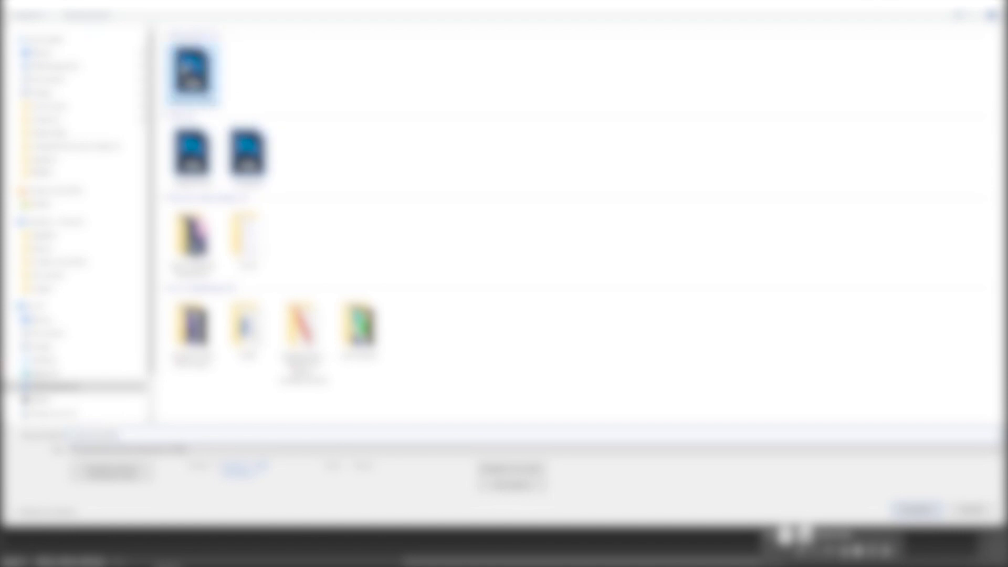
click(918, 510)
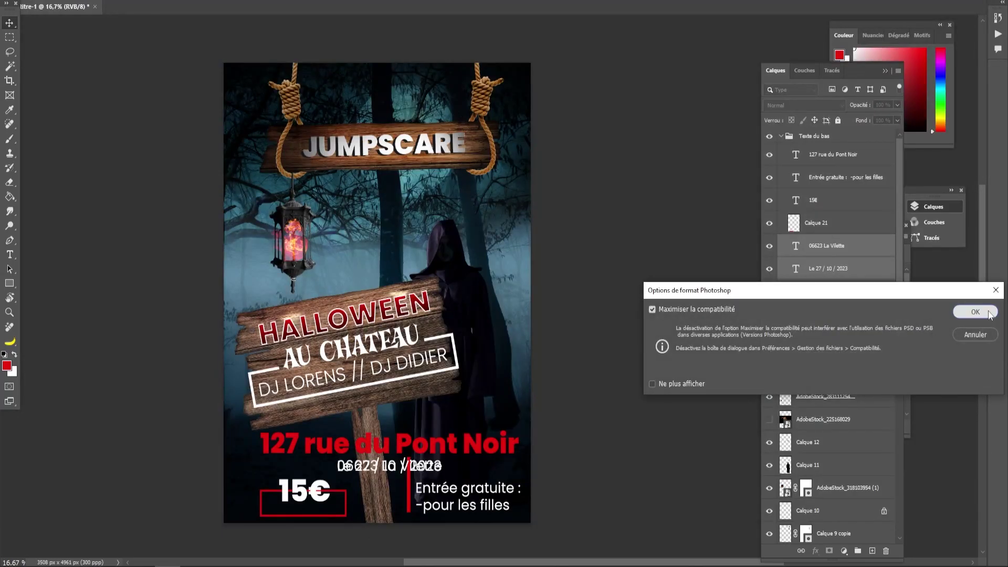
click(974, 312)
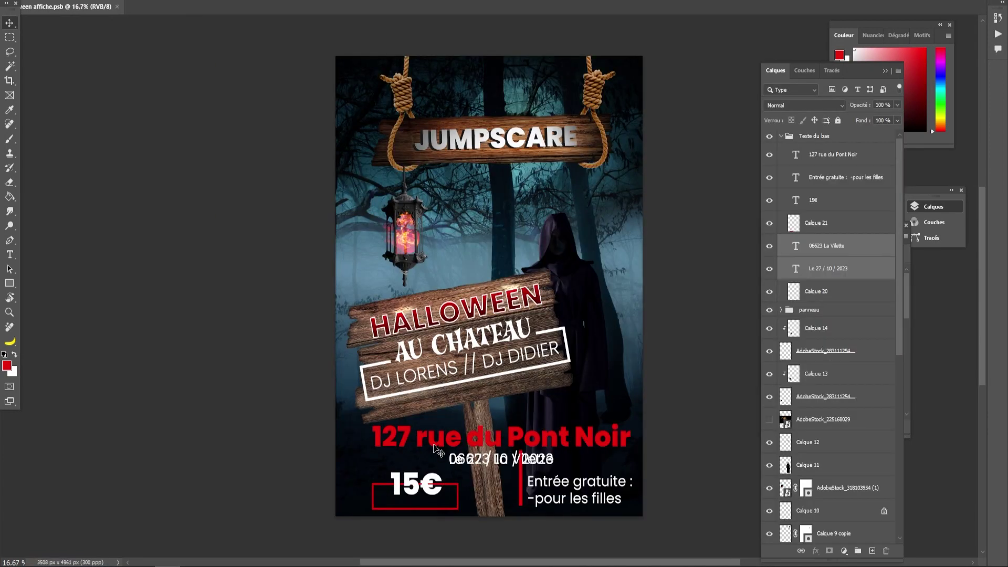
- Move 06623 La Vilette left under the address and the date Le 27 / 10 / 2023 right
mouse_move(472, 462)
mouse_down()
mouse_move(507, 461)
mouse_move(467, 458)
mouse_up()
click(787, 245)
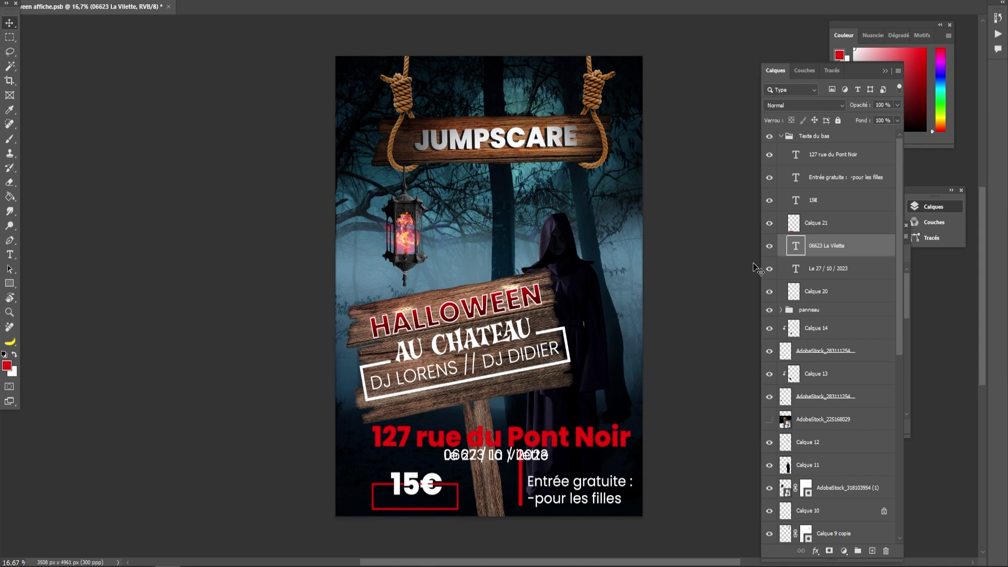
drag(482, 462, 405, 460)
drag(492, 455, 555, 460)
- Lower the location and date lines together slightly
click(735, 427)
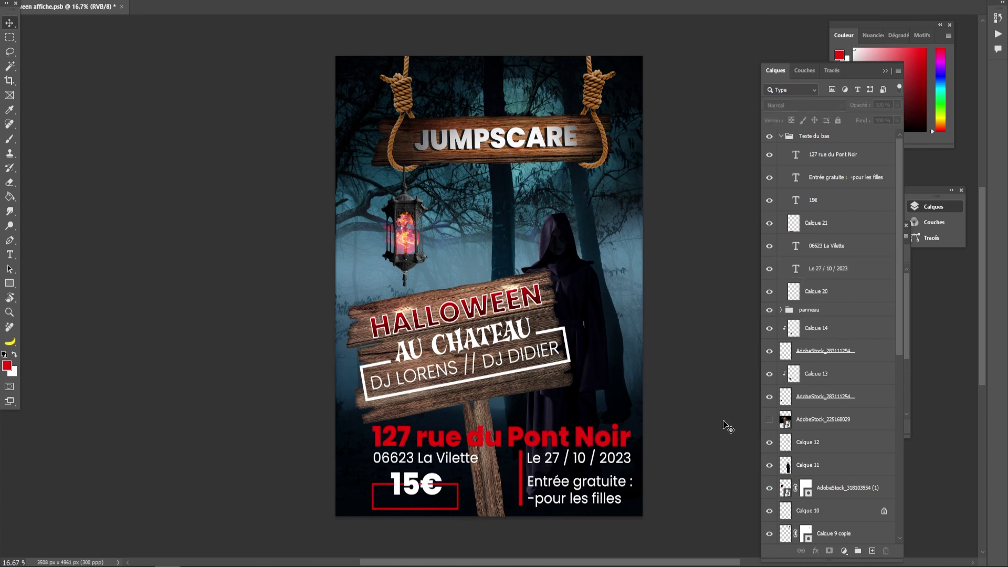
click(464, 463)
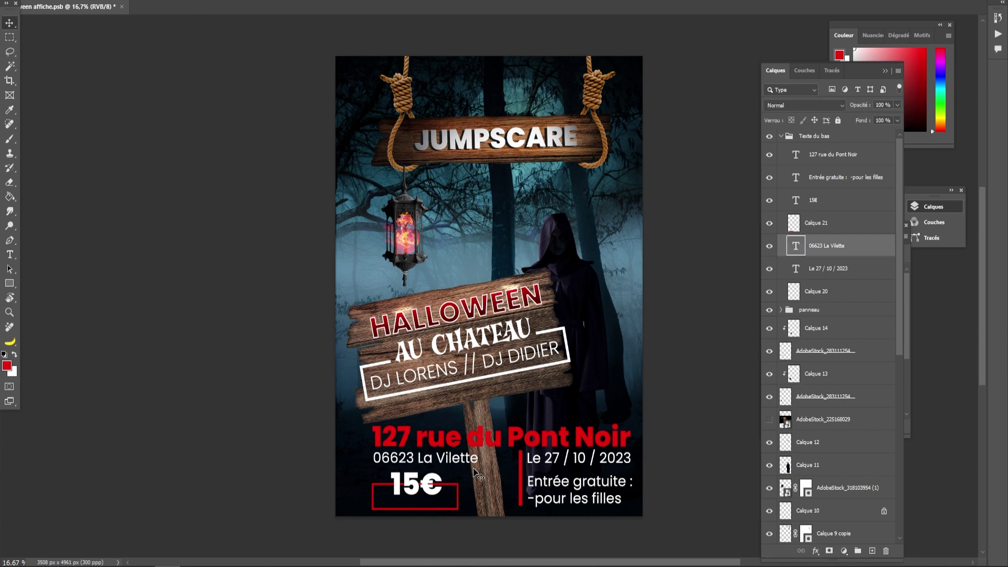
shift+click(551, 469)
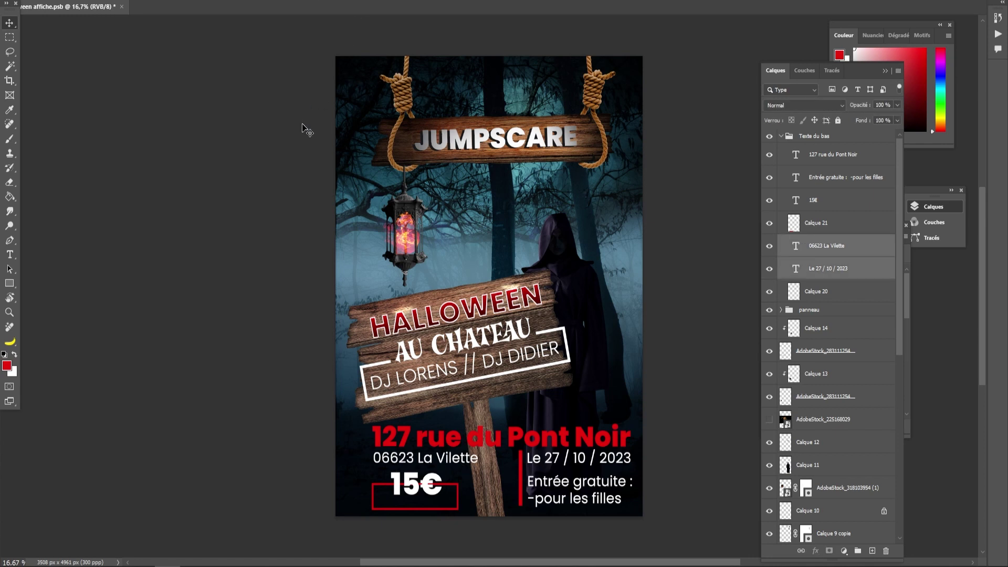
key(ctrl+z)
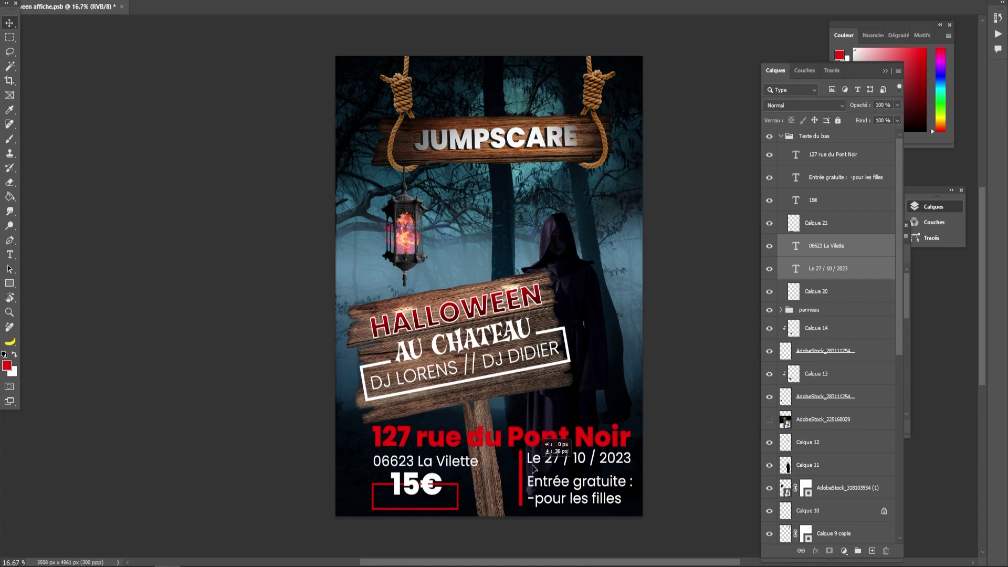
key(ctrl+shift+z)
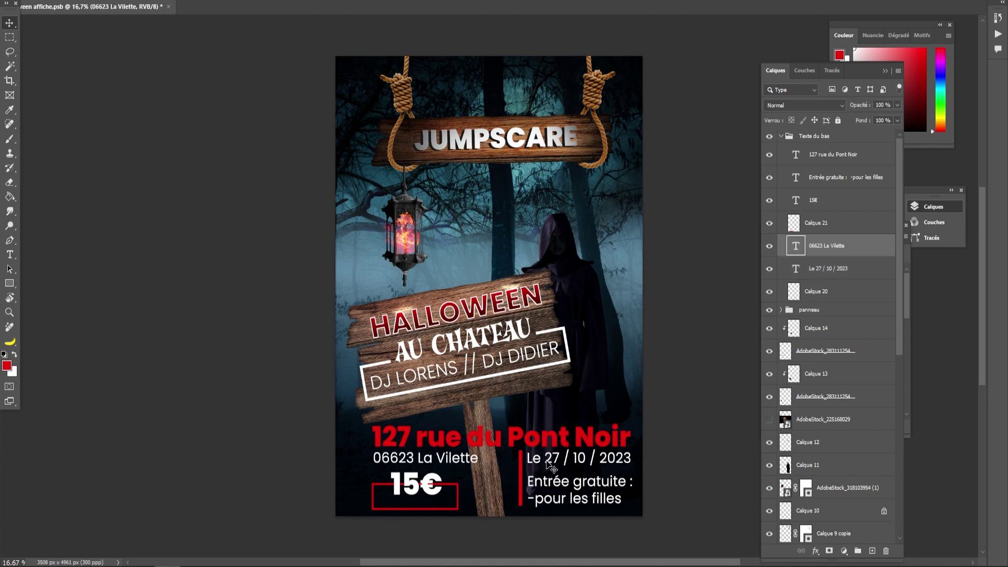
shift+click(550, 460)
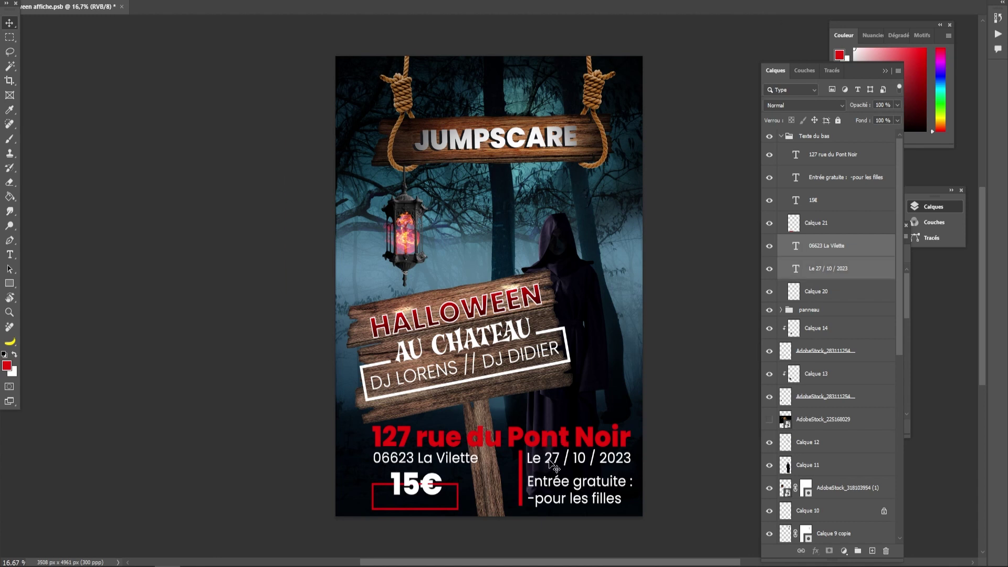
drag(550, 457, 550, 460)
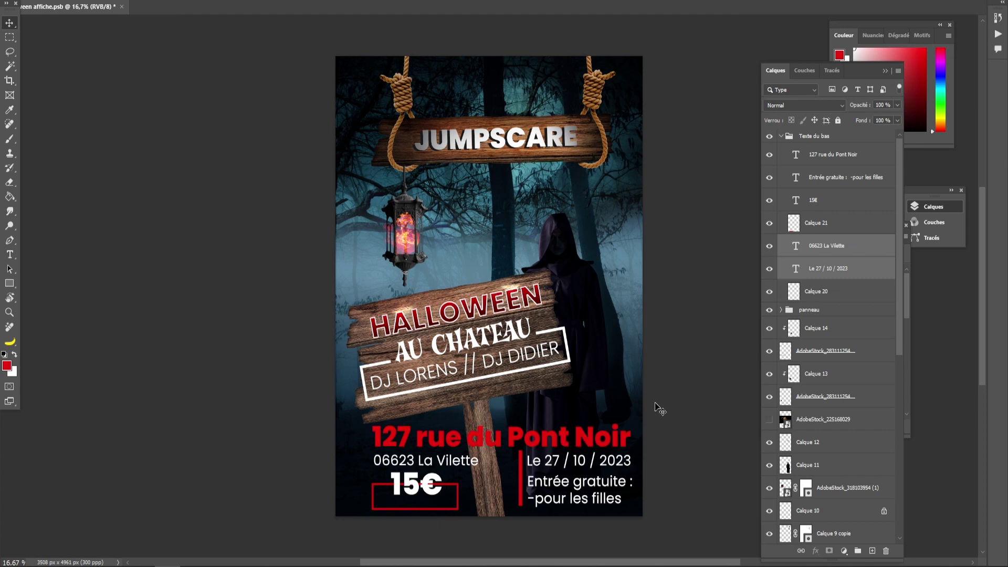
- Nudge the 15€ price slightly up and to the left
click(692, 395)
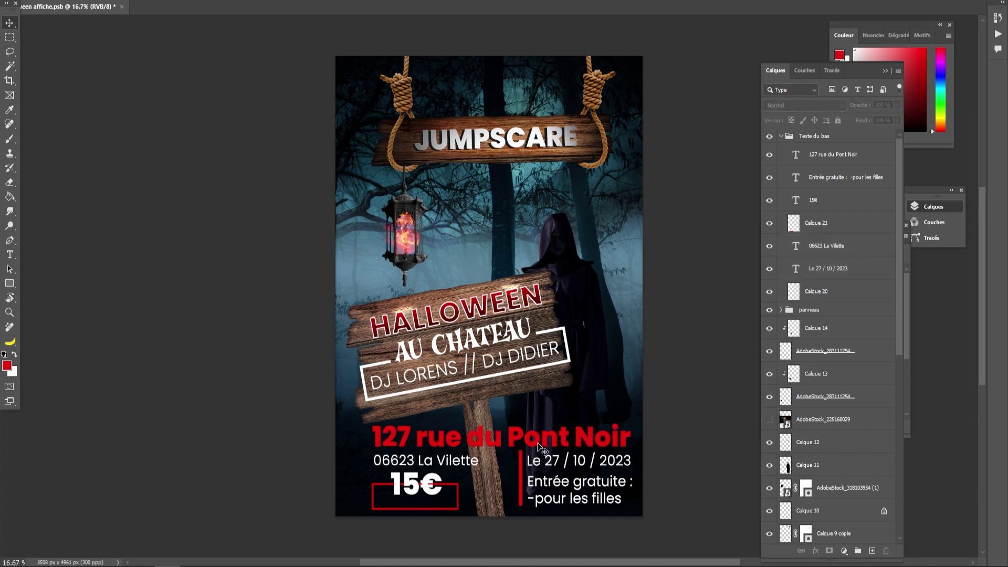
drag(429, 484, 431, 487)
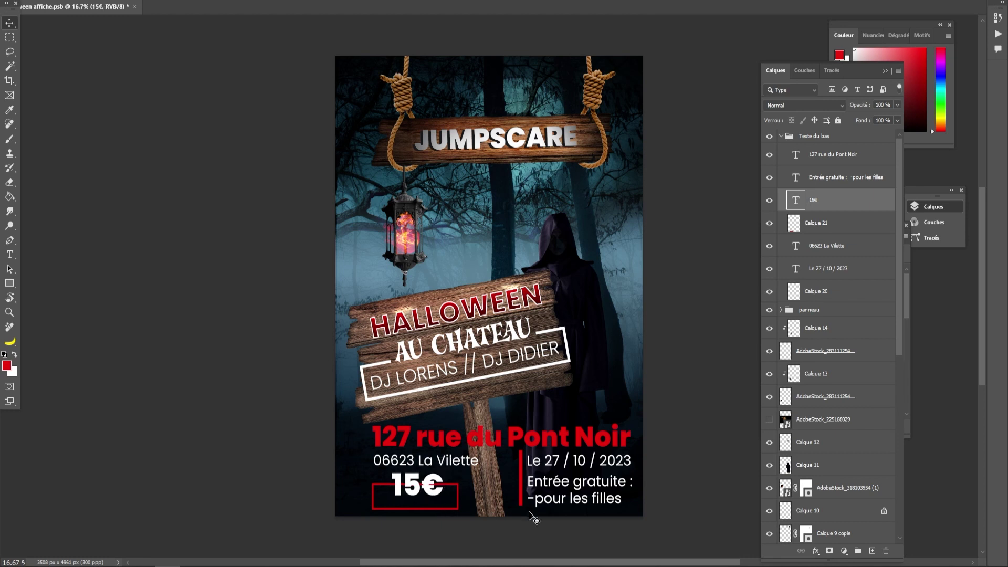
click(824, 228)
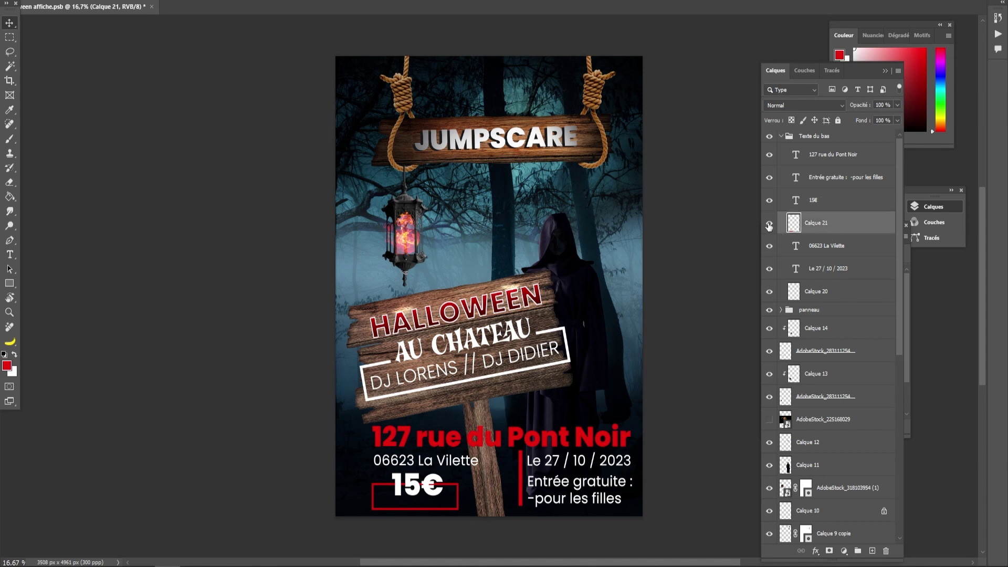
- Erase the red frame's top edge behind 15€ on Calque 21
click(9, 37)
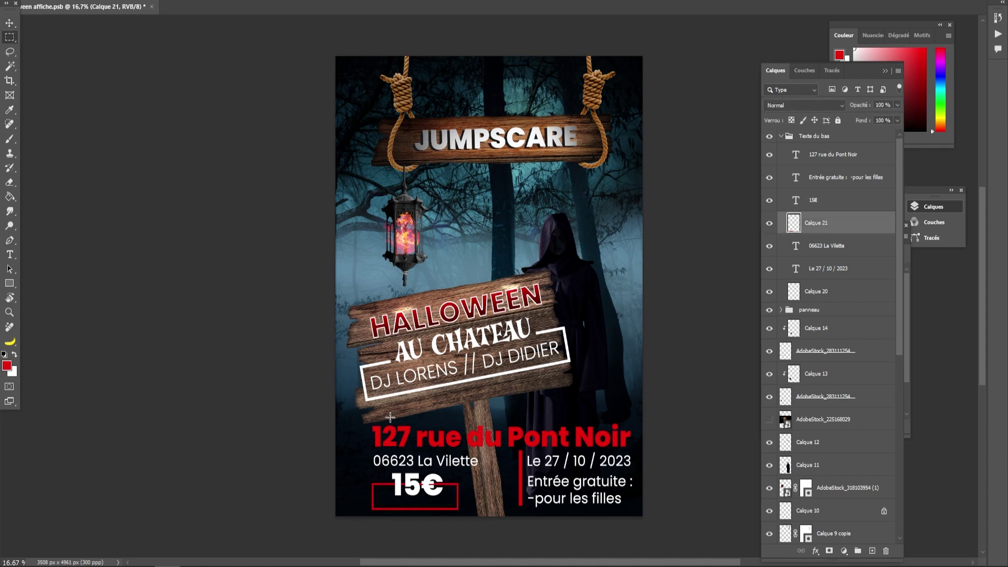
drag(389, 468, 447, 498)
drag(432, 491, 431, 491)
key(Delete)
key(ctrl+d)
- Add a '+1 CONSO' text line in a light font weight
click(10, 254)
click(351, 494)
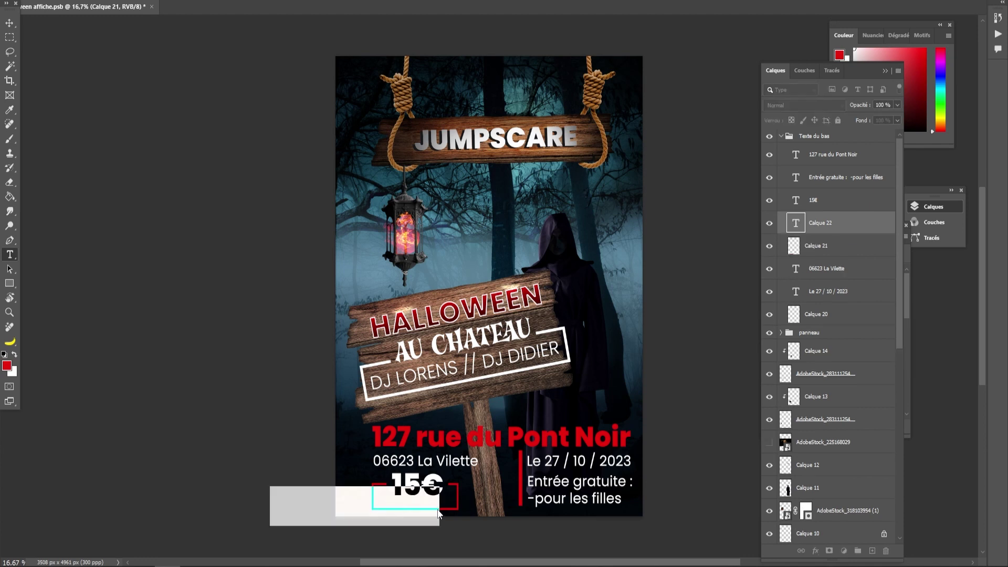
text(+1 CONSO)
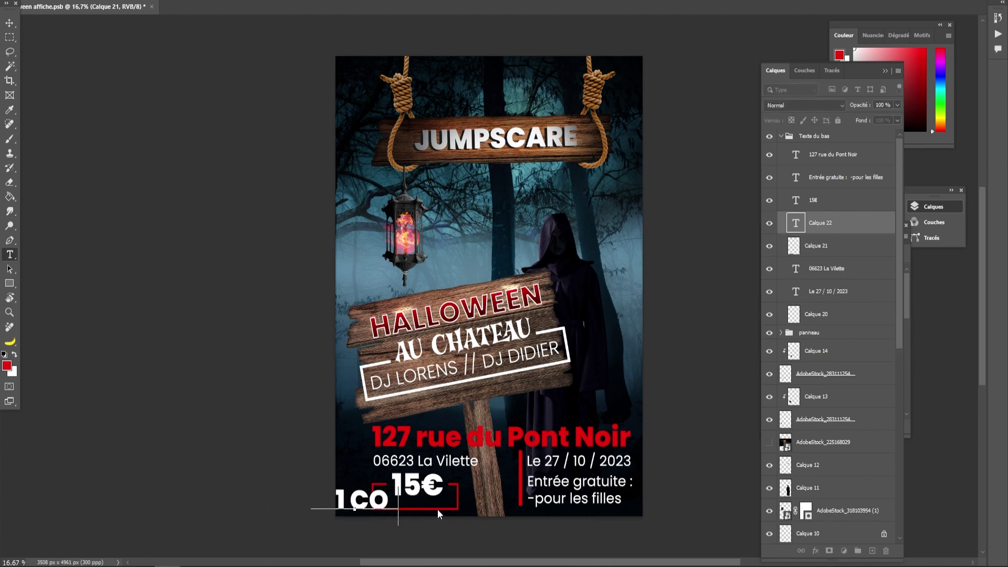
click(9, 23)
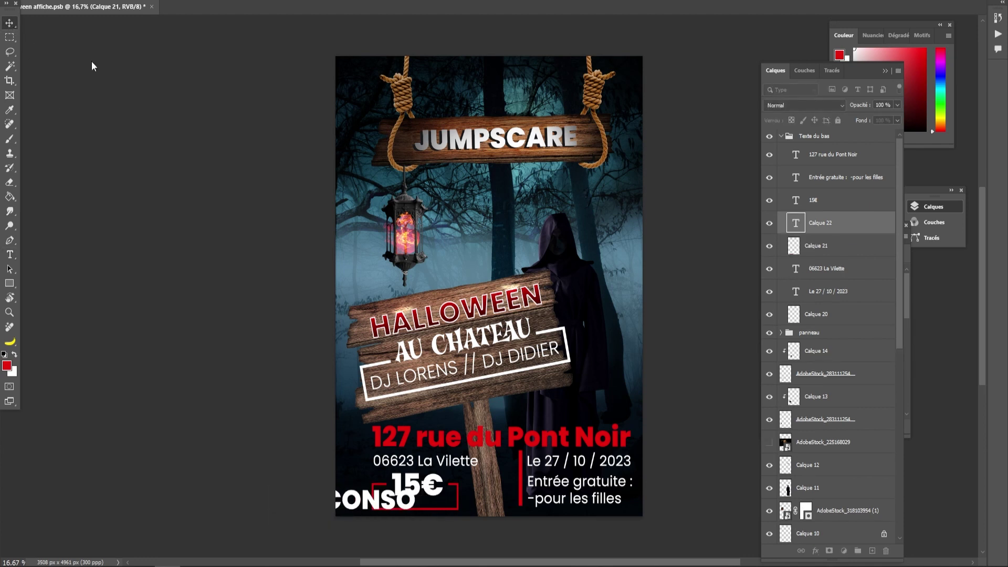
double_click(793, 223)
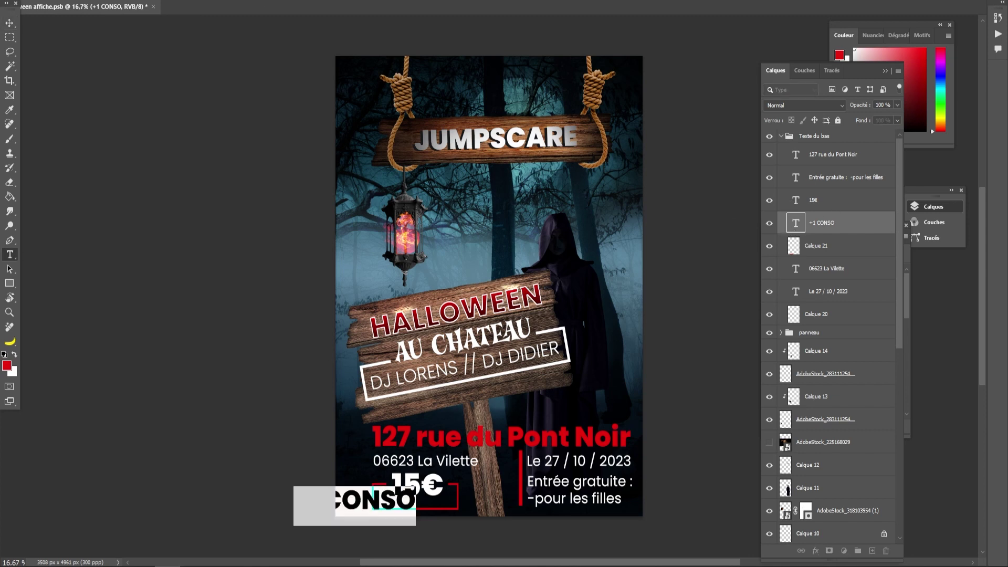
click(226, 0)
click(189, 10)
click(10, 22)
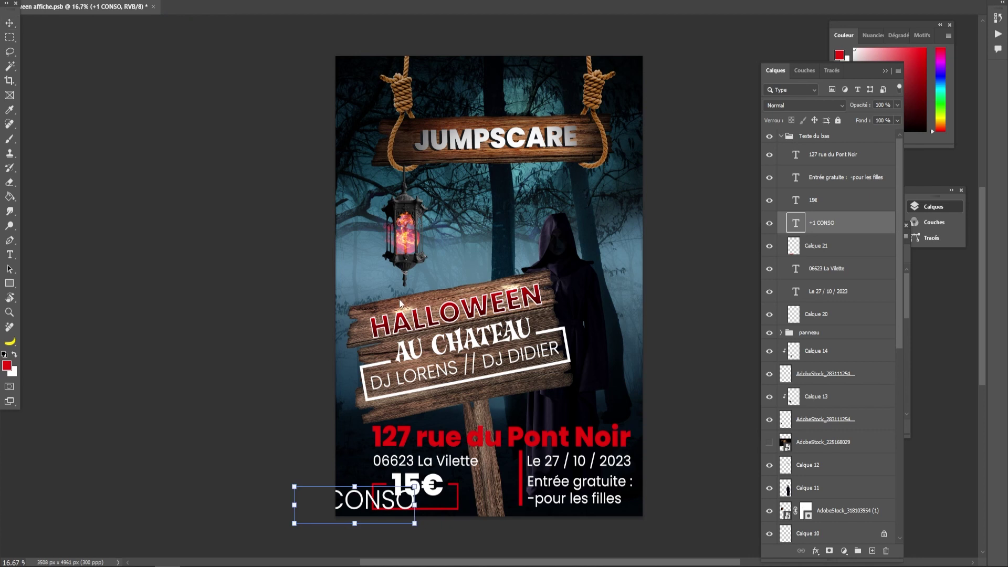
- Shrink '+1 CONSO' and place it under 15€ inside the red frame
drag(355, 488, 425, 507)
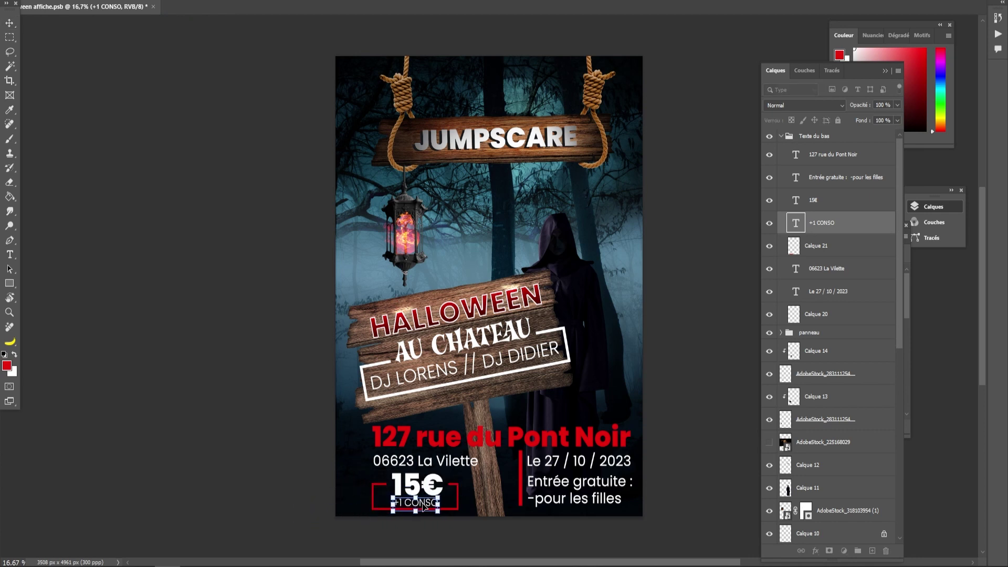
click(9, 23)
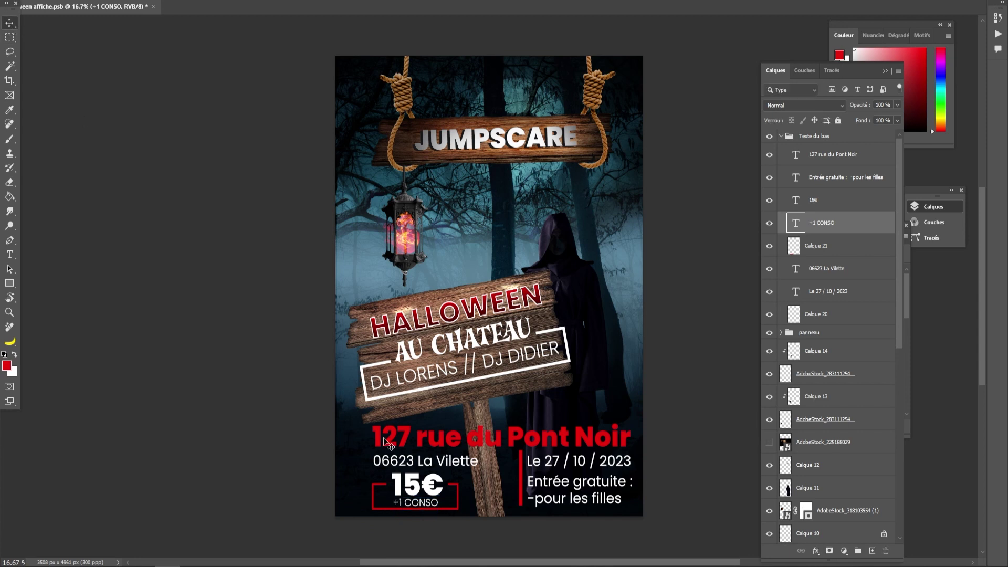
drag(425, 509, 432, 516)
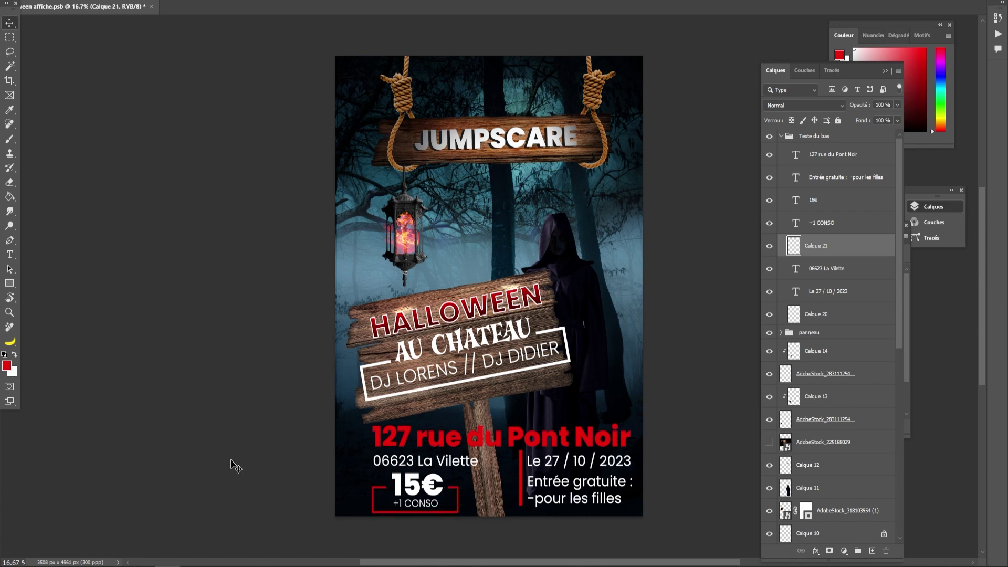
- Scale down the lantern layers (Calque 10 and both AdobeStock images) and raise them slightly
click(223, 461)
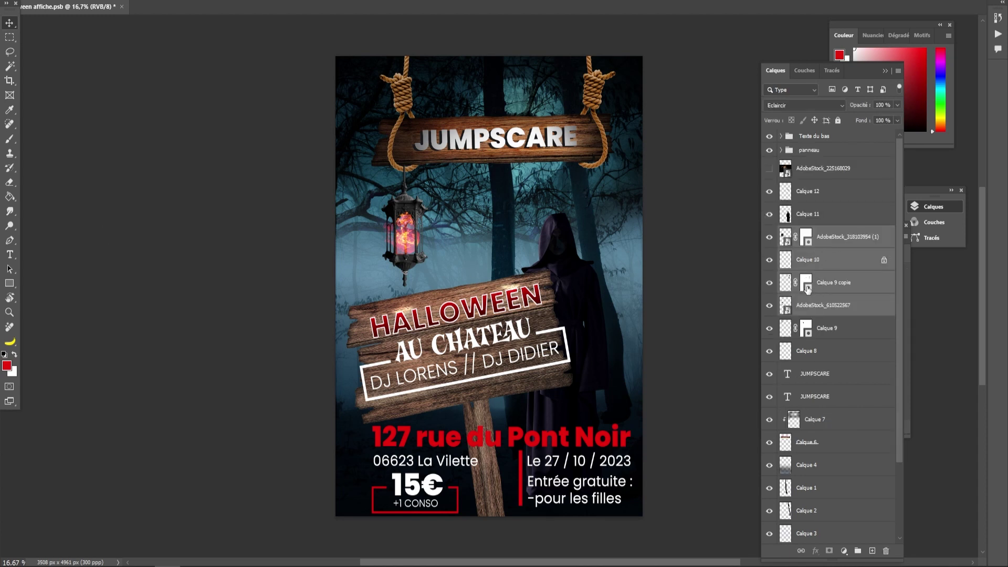
click(808, 288)
click(771, 307)
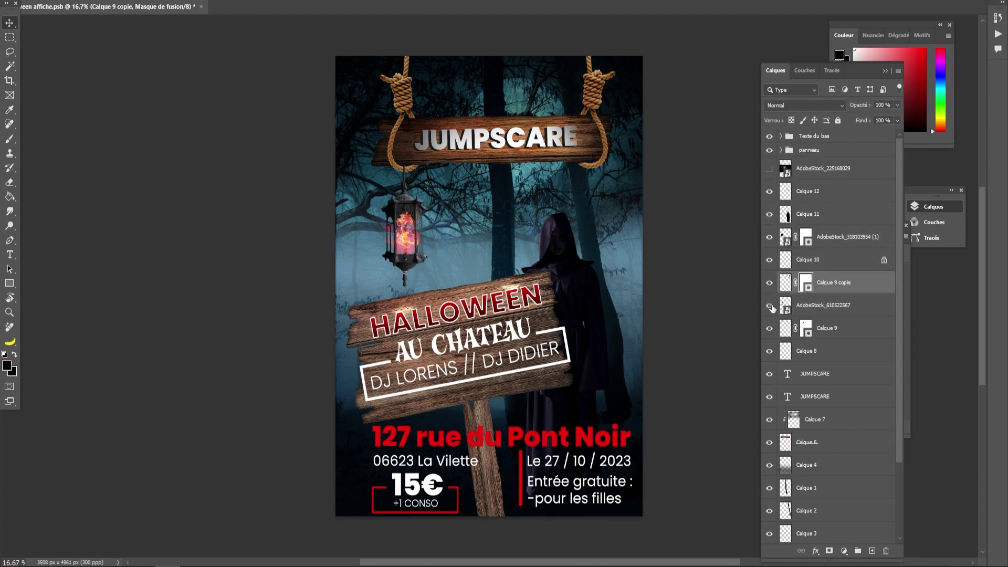
ctrl+click(802, 262)
click(809, 262)
ctrl+click(805, 310)
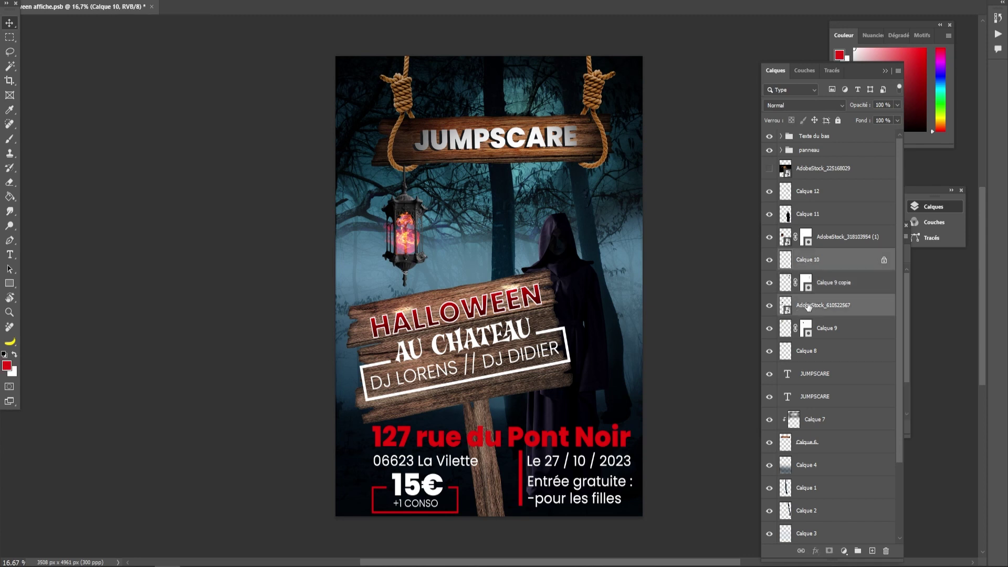
ctrl+click(819, 245)
key(ctrl+t)
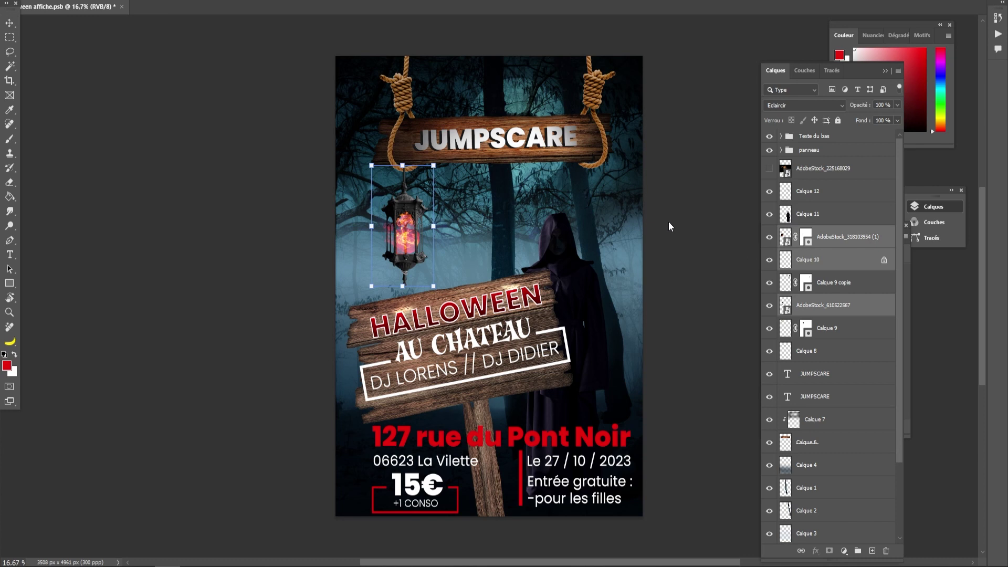
drag(434, 167, 425, 181)
drag(397, 248, 401, 232)
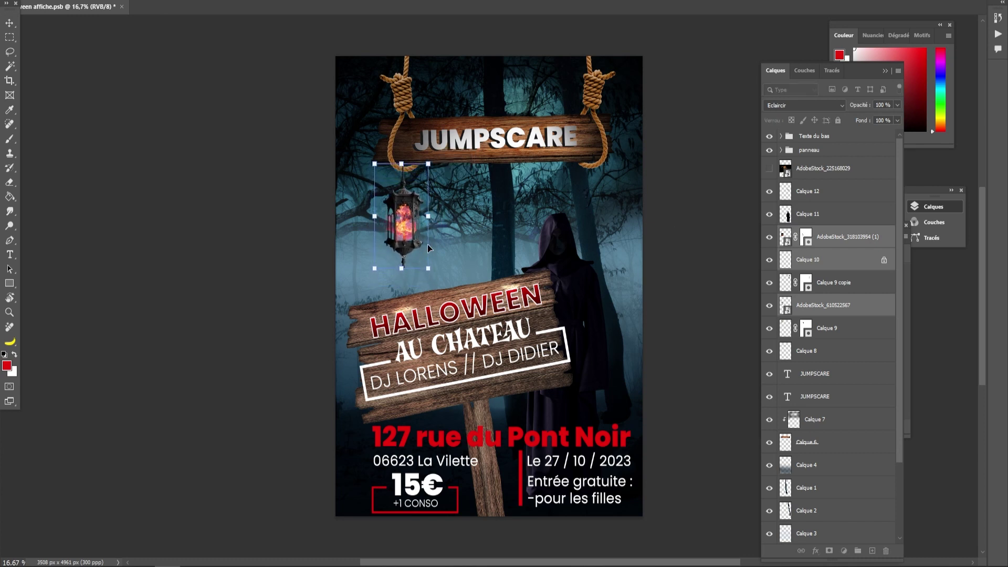
key(Return)
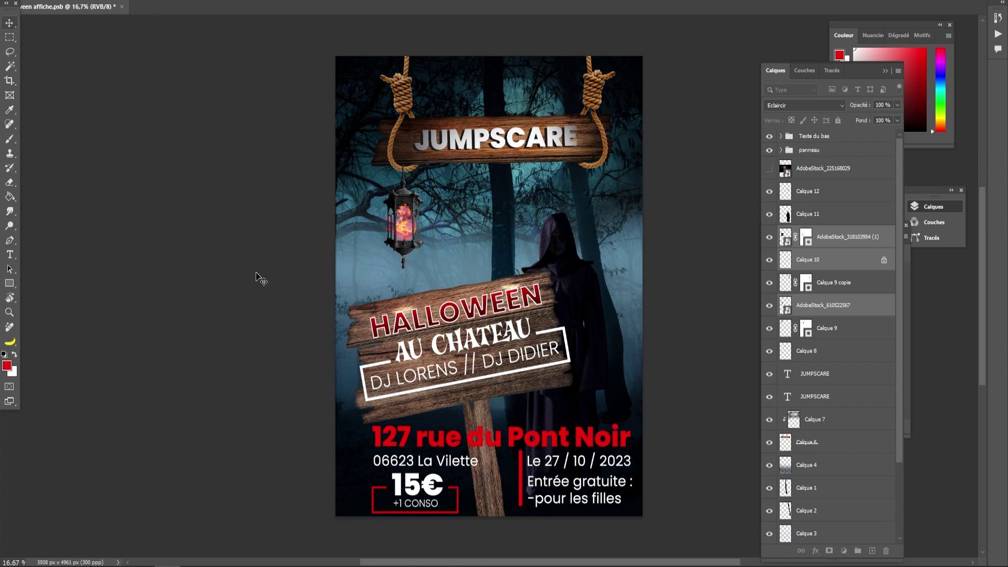
click(245, 270)
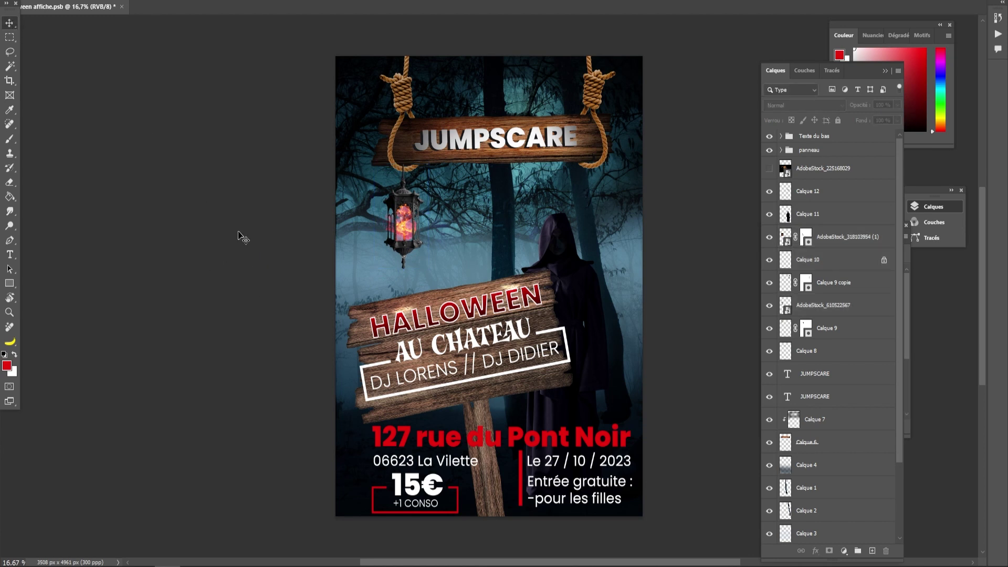
- Delete the unused AdobeStock_225168029 layer and add a new empty layer
click(800, 179)
click(770, 169)
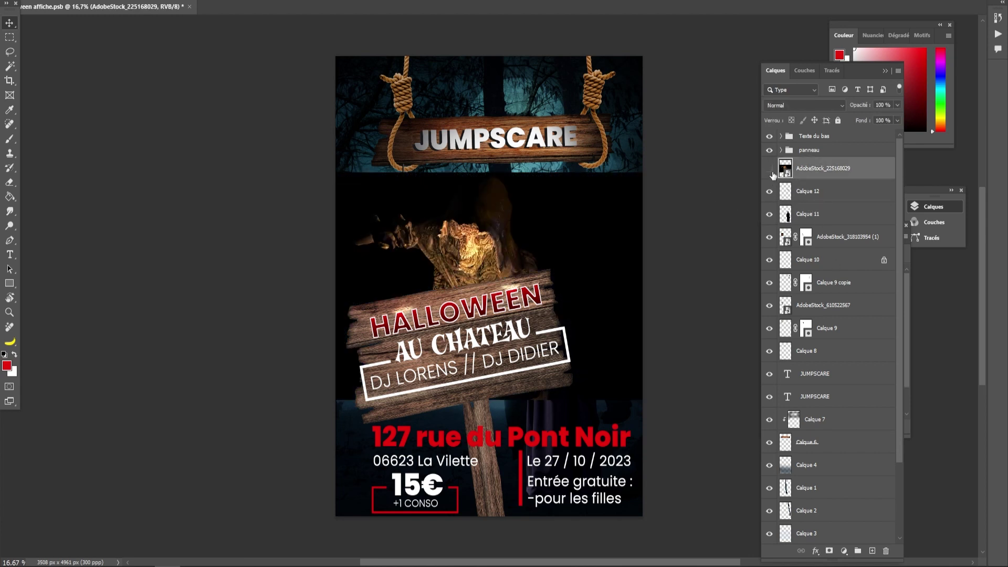
key(Delete)
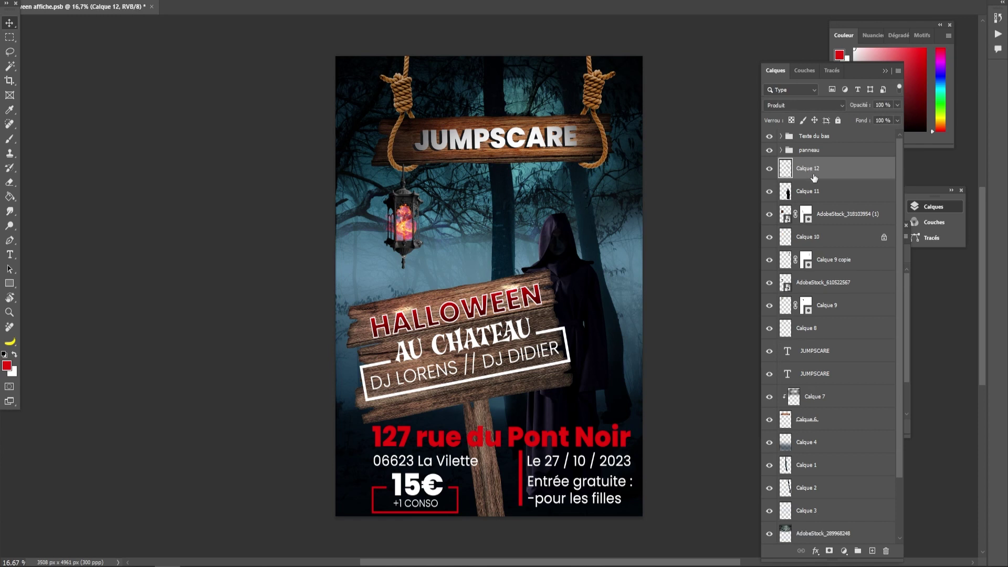
click(872, 551)
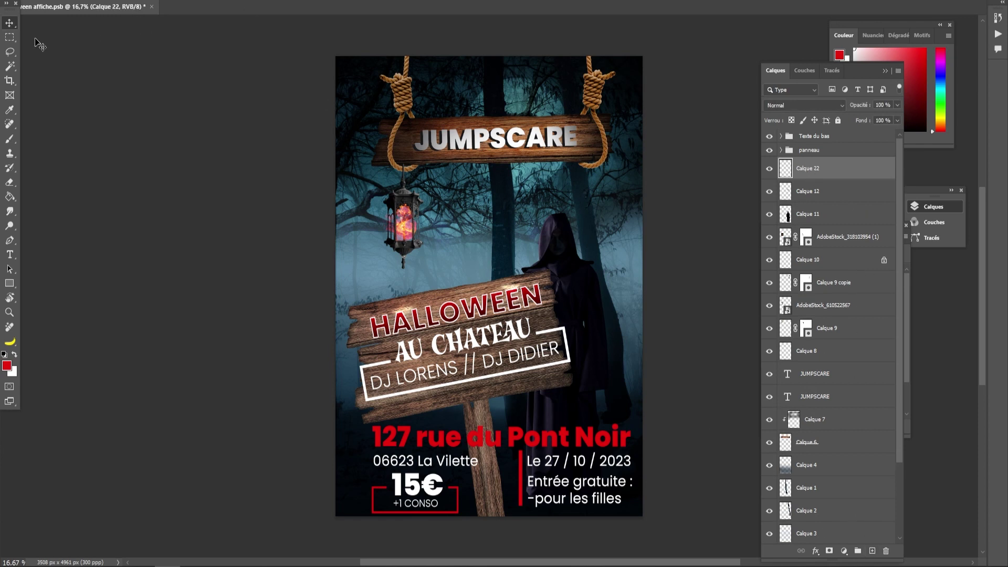
- Draw a large elliptical selection over the poster, test a dark blue fill, then undo it
right_click(10, 38)
click(70, 48)
mouse_move(336, 54)
mouse_down()
mouse_move(520, 295)
mouse_move(675, 542)
mouse_move(640, 456)
mouse_move(638, 481)
mouse_up()
click(13, 140)
click(10, 196)
click(5, 355)
click(7, 365)
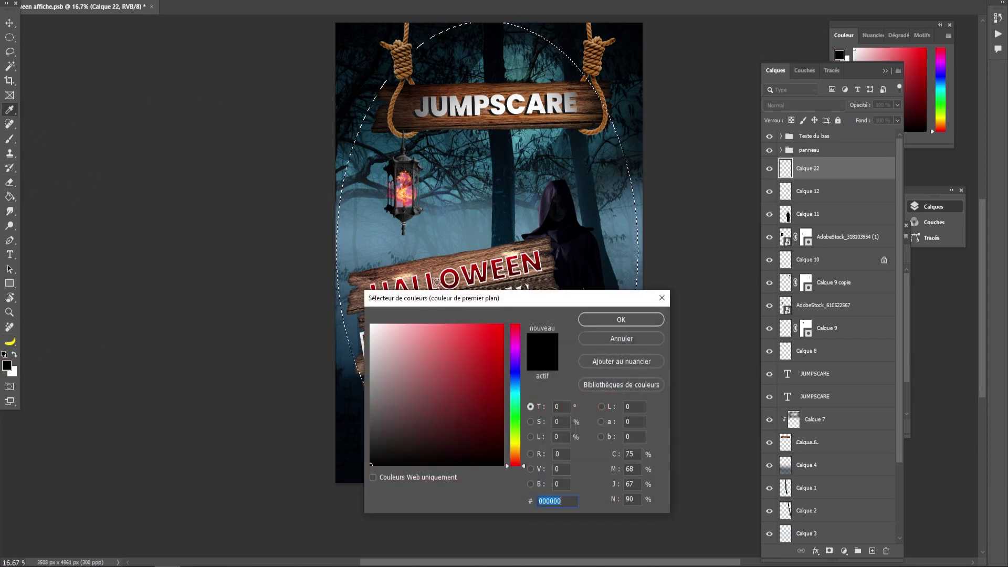
click(587, 320)
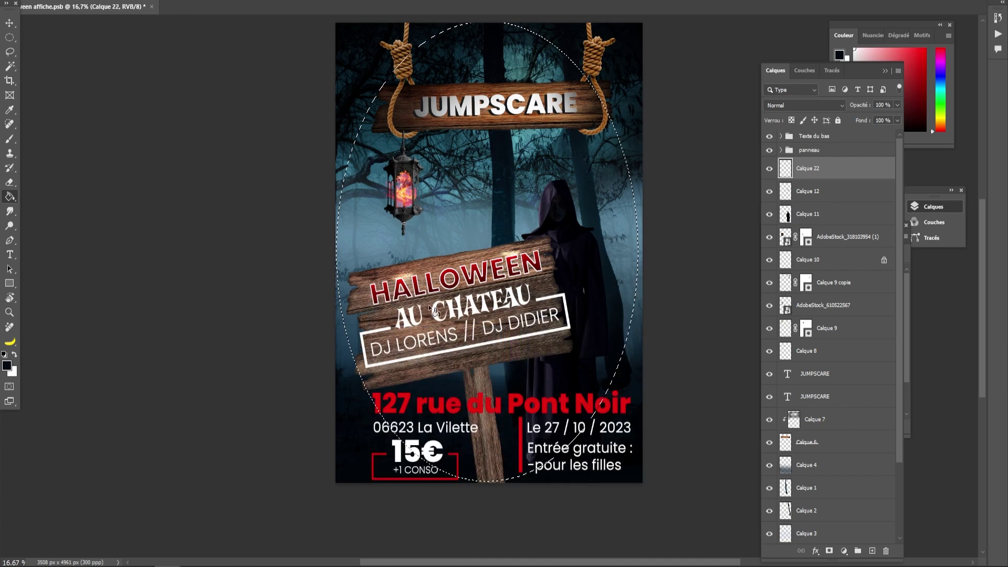
click(374, 367)
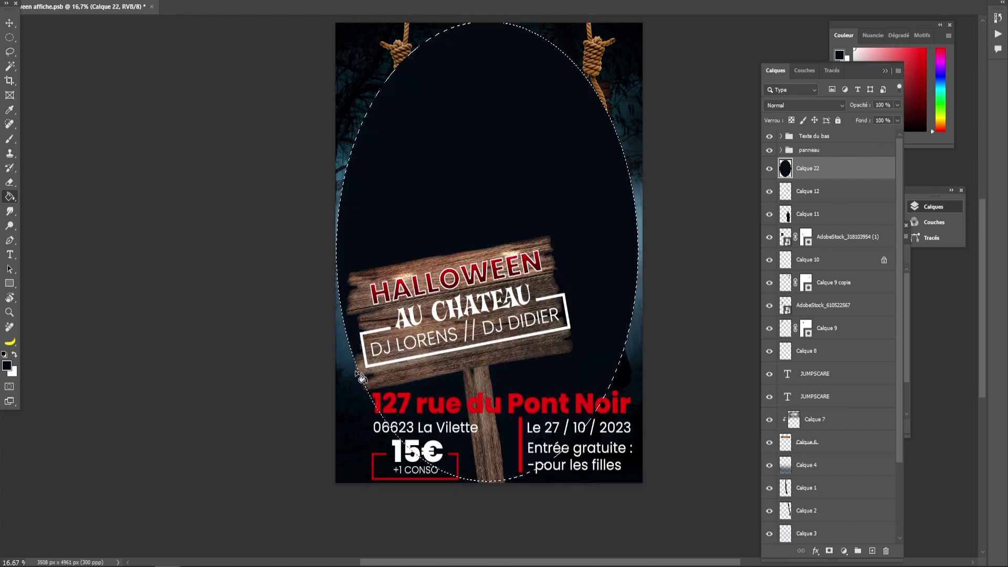
key(ctrl+z)
- Feather the ellipse 5 px, invert it, and fill the outer edges dark
click(10, 37)
right_click(333, 98)
right_click(388, 67)
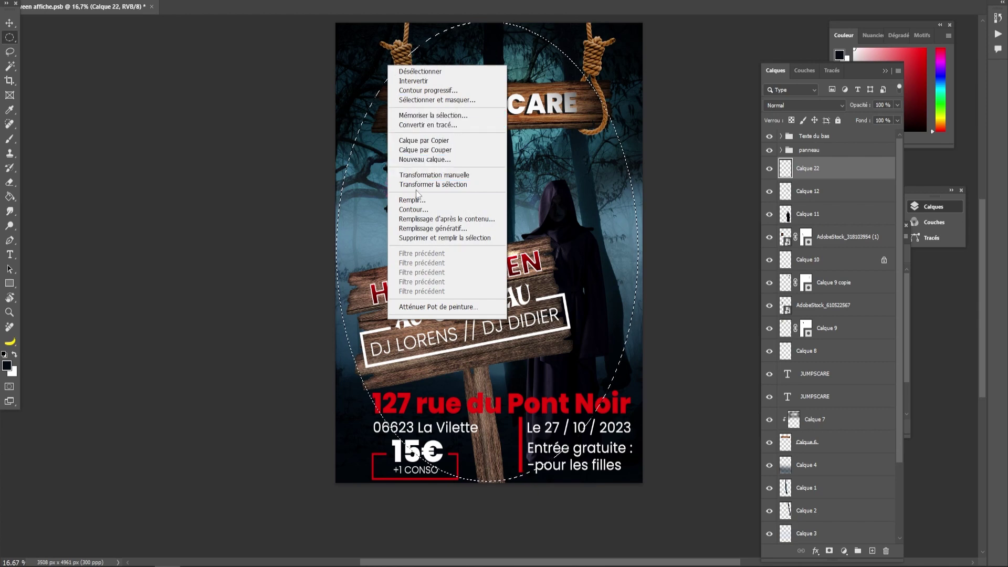
click(428, 90)
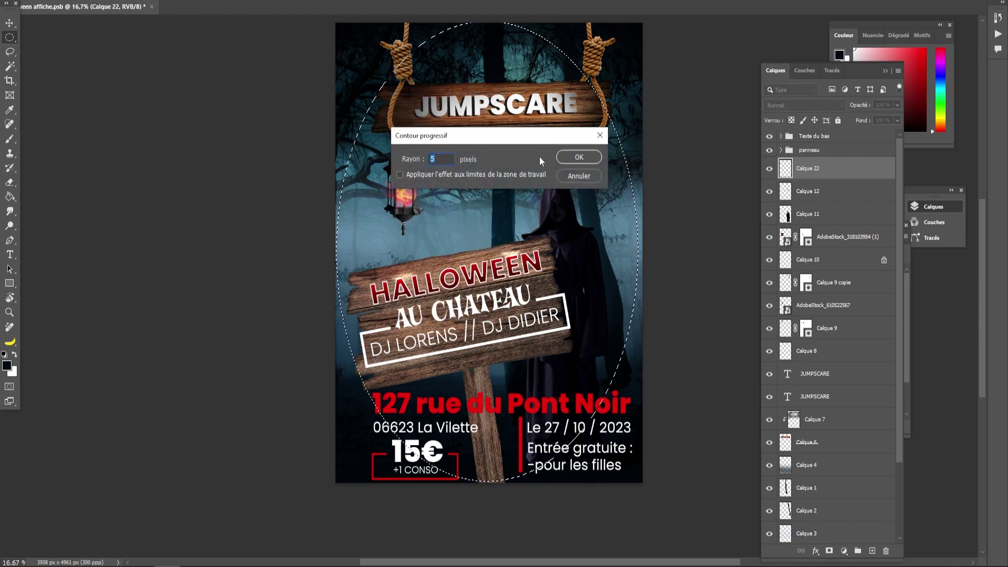
key(Return)
right_click(398, 117)
click(401, 113)
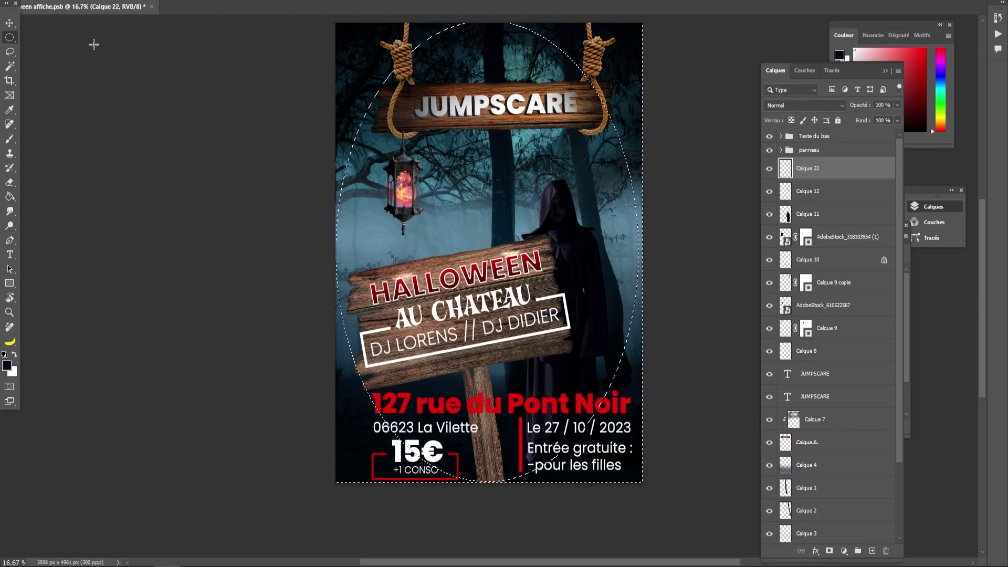
click(10, 197)
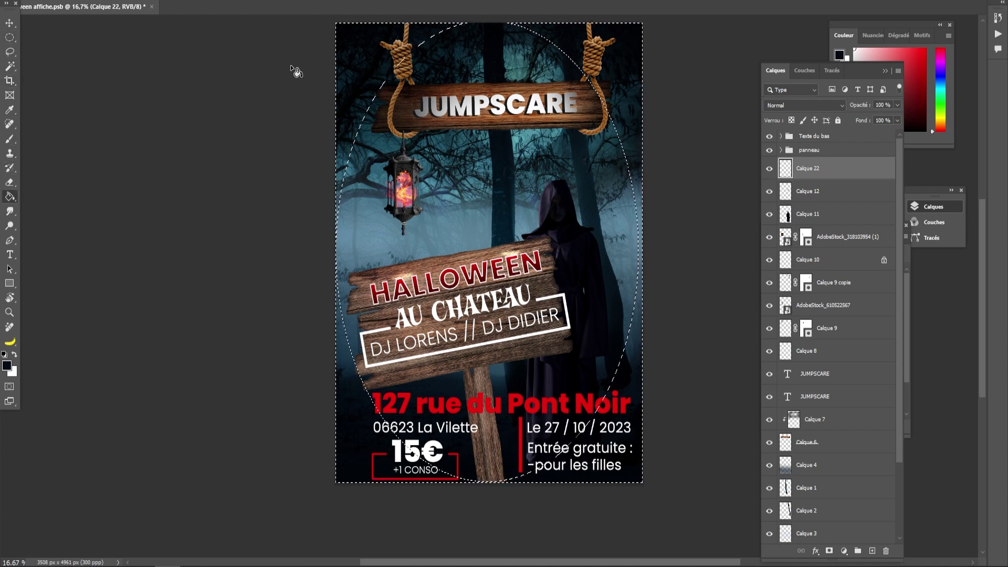
click(355, 53)
- Blur the dark border with a 240,1 px Gaussian blur and set Calque 22 to Produit
click(9, 38)
click(231, 166)
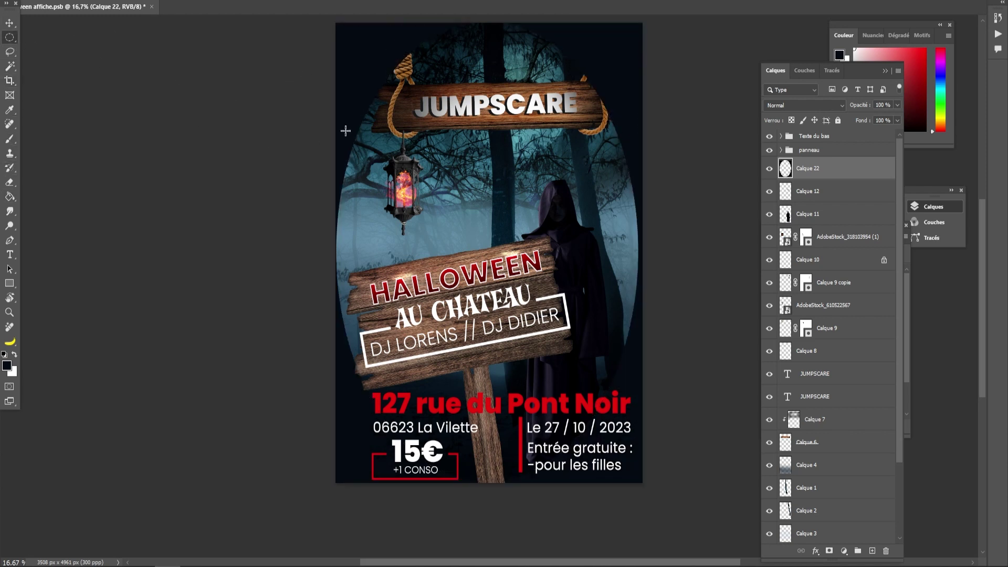
click(176, 2)
click(69, 141)
click(176, 1)
mouse_move(188, 148)
click(336, 199)
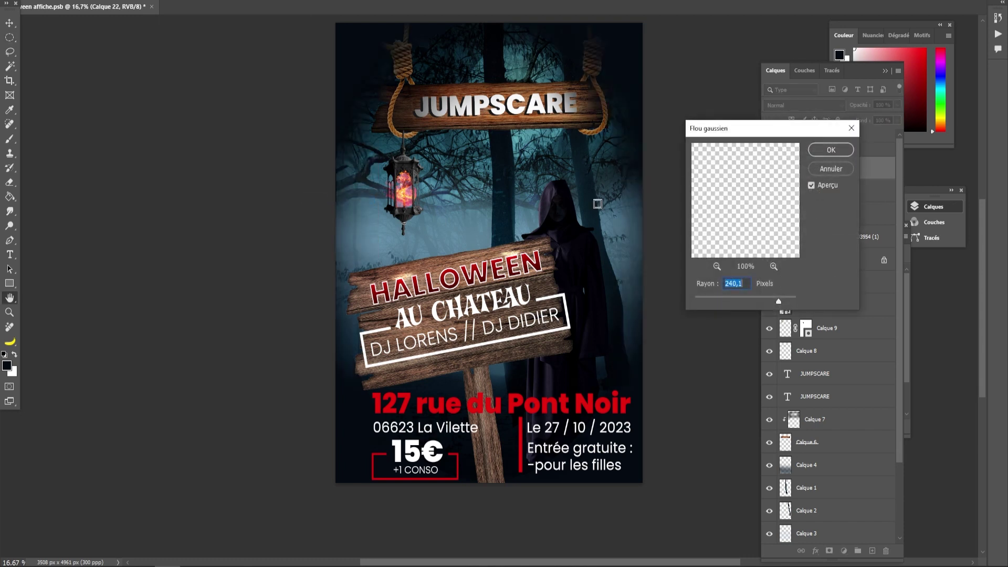
click(831, 151)
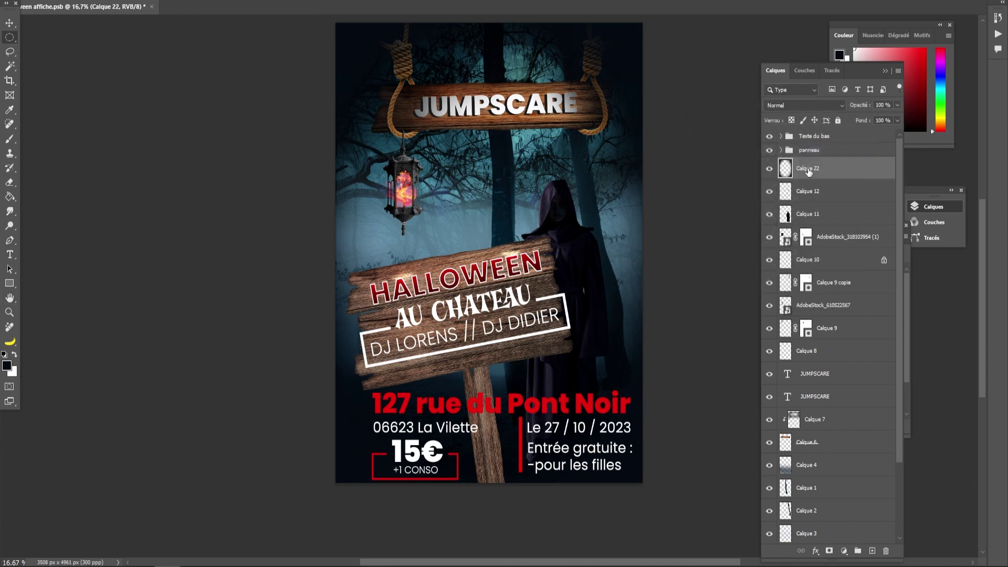
click(804, 105)
click(787, 139)
- Add a new empty layer above Calque 19
scroll(817, 459, down, 4)
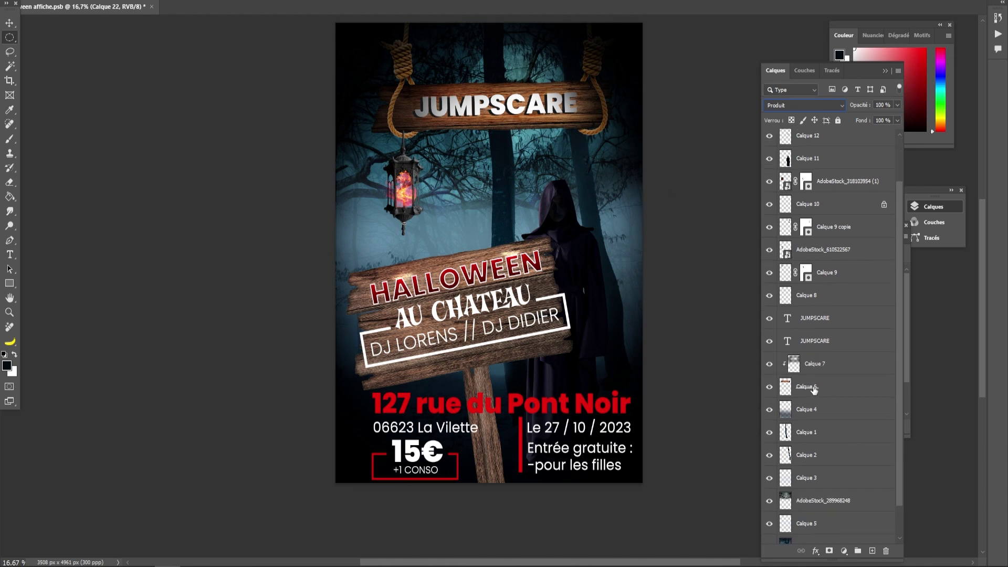
click(9, 23)
ctrl+click(407, 273)
click(769, 213)
click(770, 213)
click(819, 237)
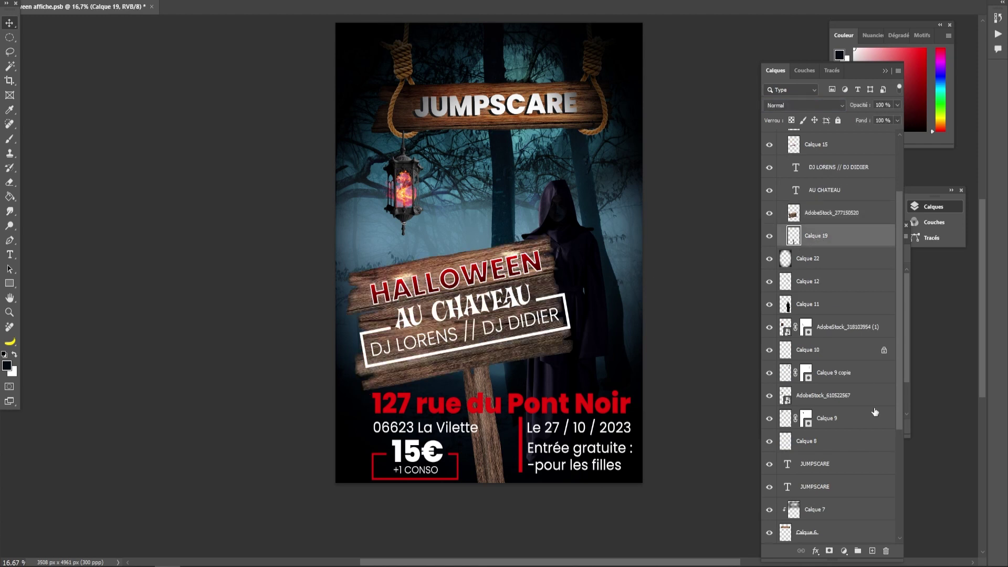
click(872, 550)
- Sample an orange from the lantern flame, test a glow, undo it, and enlarge the brush to 3550 px
click(9, 139)
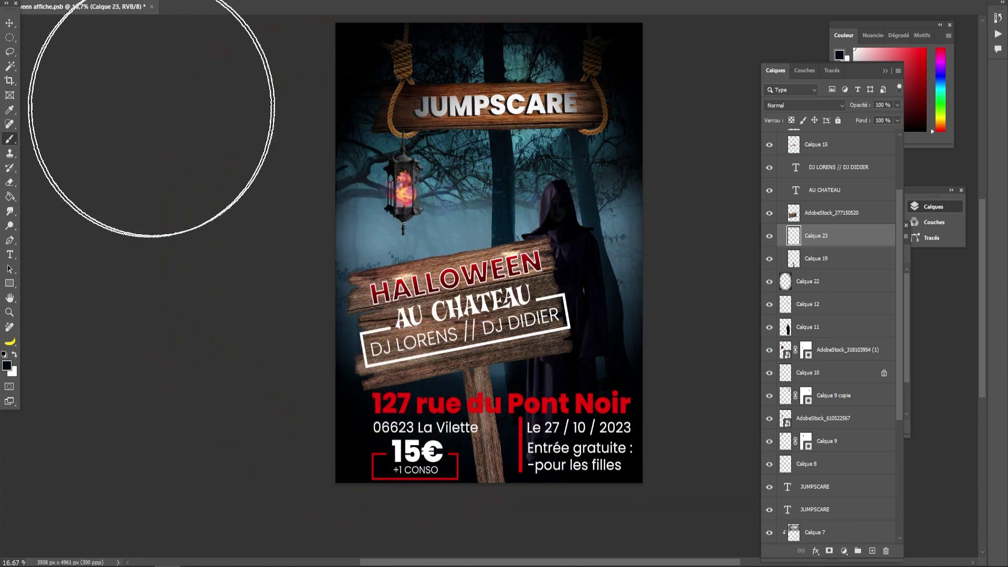
click(7, 366)
drag(410, 188, 407, 187)
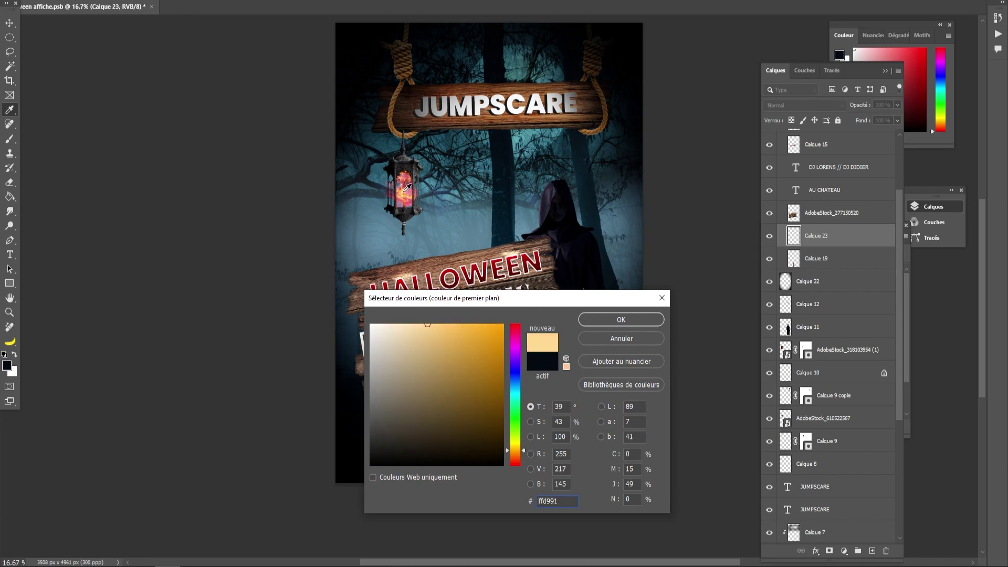
click(457, 337)
click(621, 319)
key(b)
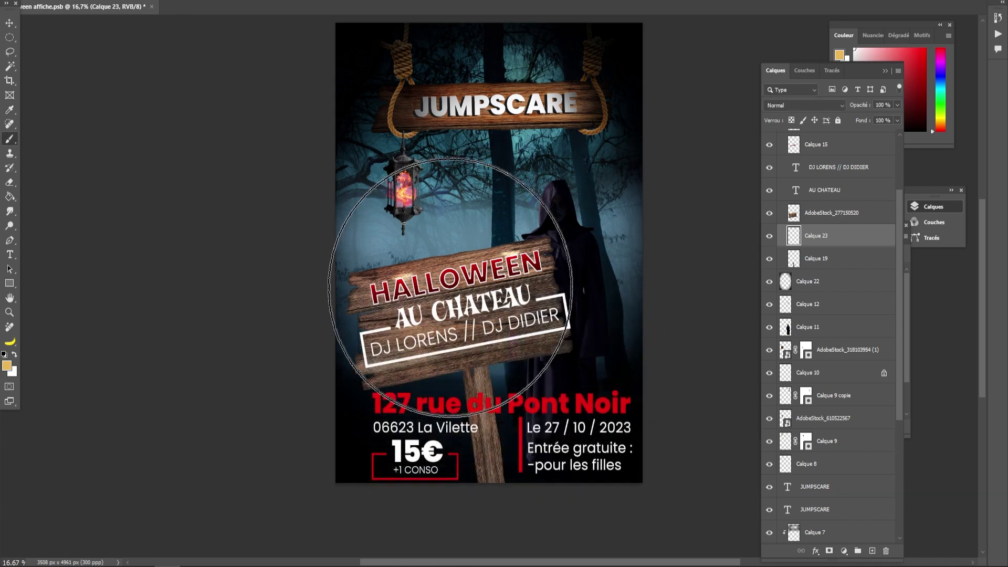
click(439, 294)
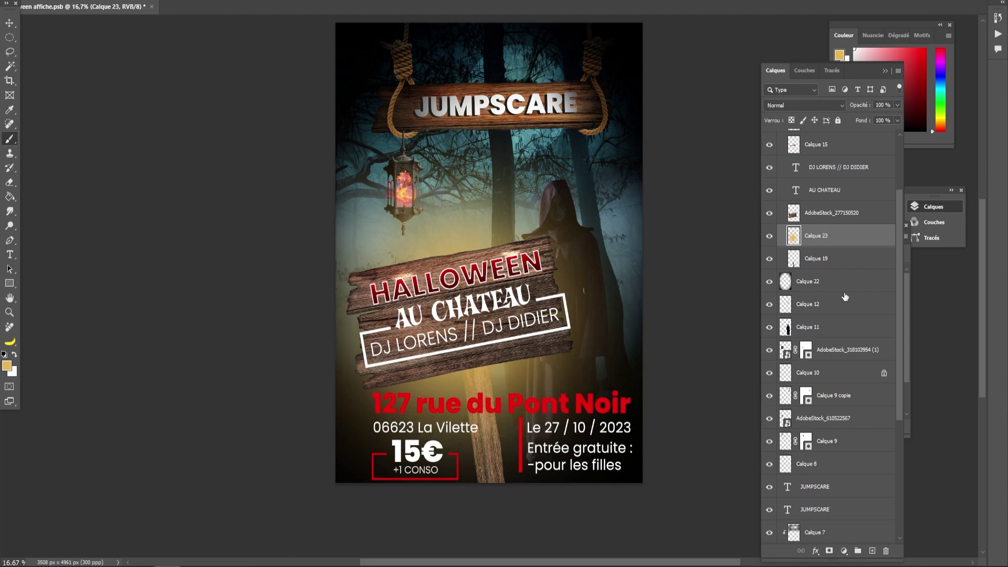
key(ctrl+z)
drag(482, 296, 449, 288)
- Try deeper orange Eclaircir glows, undo them, and set the foreground colour to pink dd1759
click(7, 366)
click(484, 343)
click(621, 319)
mouse_move(464, 302)
mouse_down()
mouse_move(422, 294)
mouse_move(439, 296)
mouse_up()
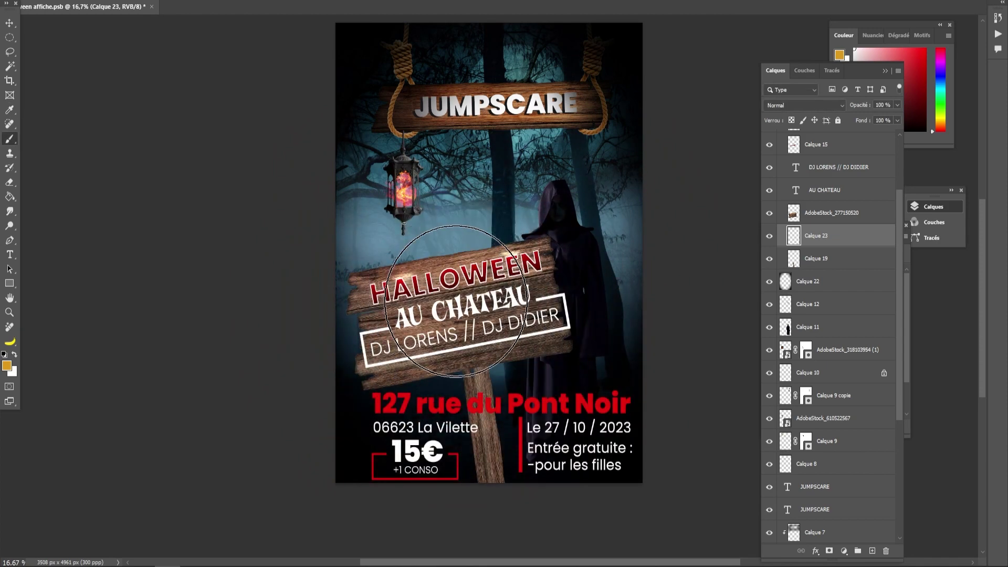
click(488, 239)
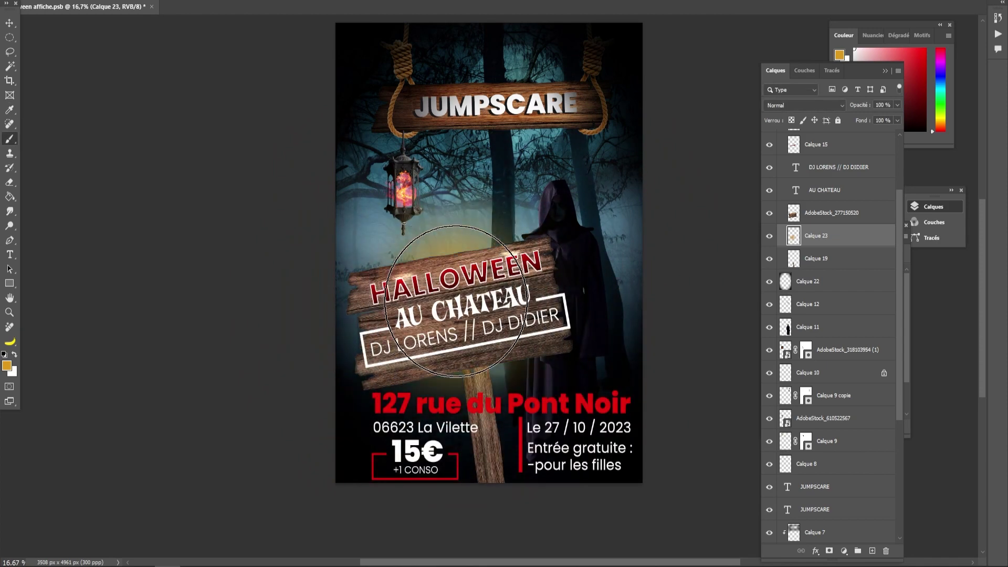
click(803, 105)
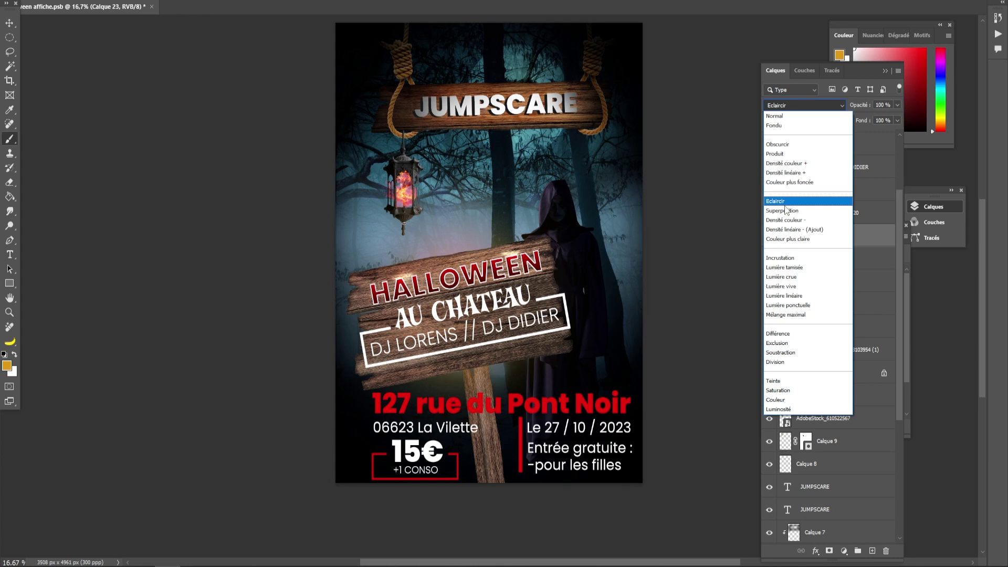
click(785, 204)
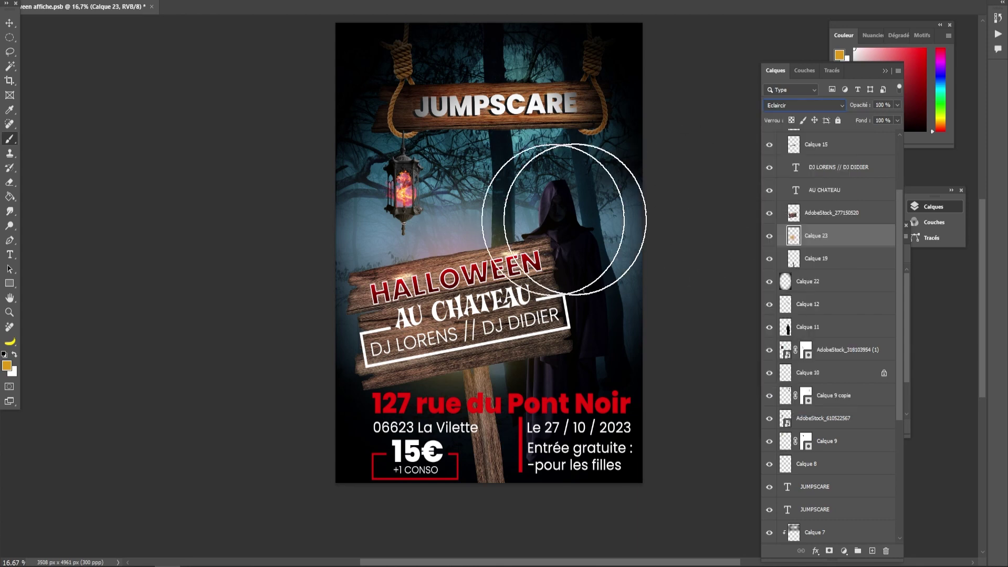
mouse_move(409, 271)
mouse_down()
mouse_move(484, 308)
mouse_move(551, 247)
mouse_up()
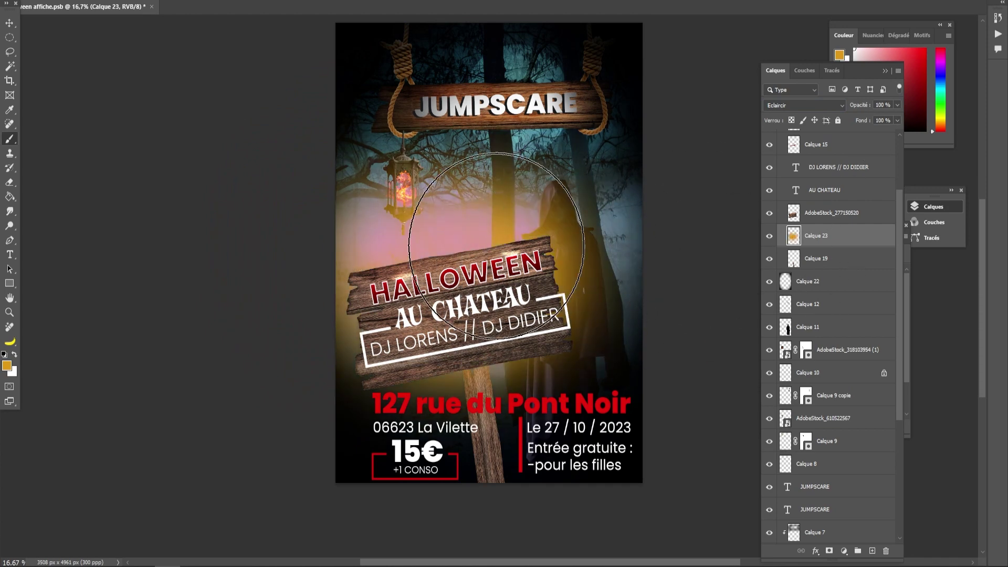
key(ctrl+z)
key(ctrl+z)
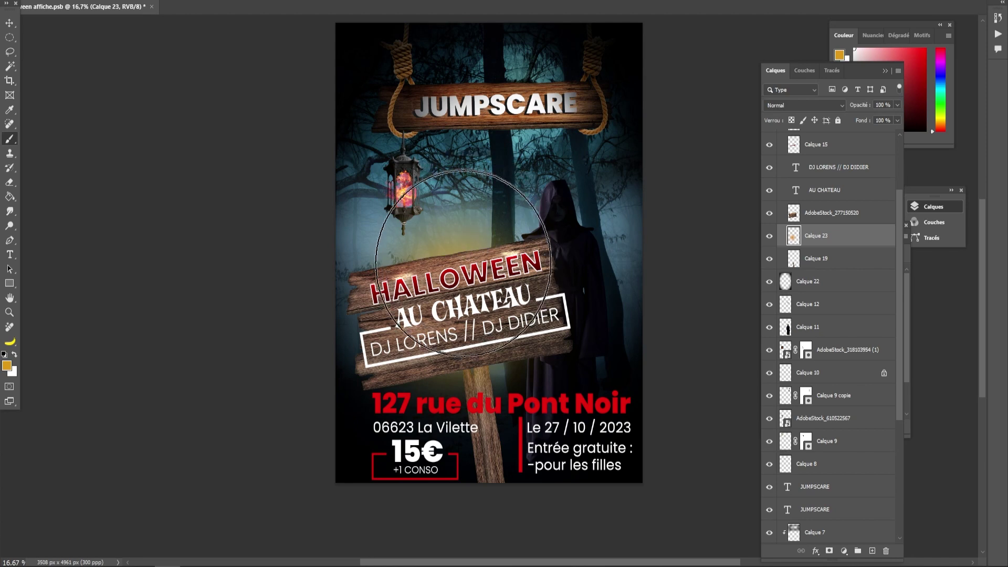
key(ctrl+z)
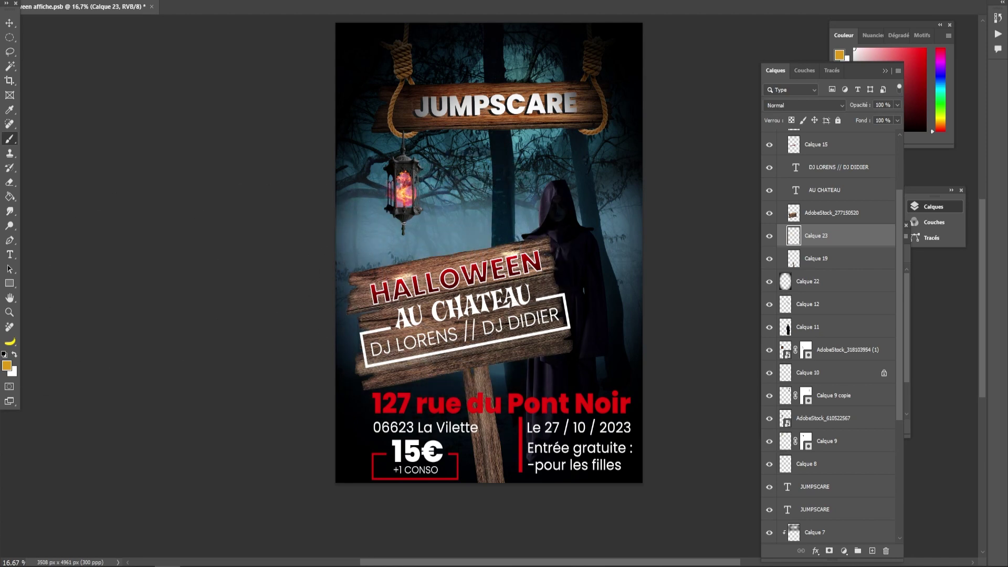
click(8, 362)
drag(512, 347, 513, 333)
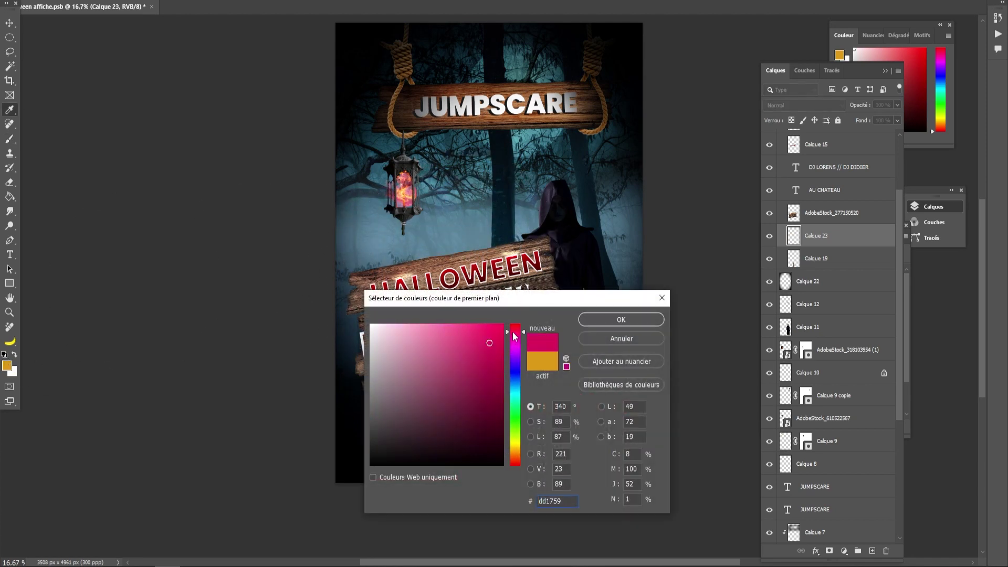
- Paint a large pink glow across the poster on Calque 23 in Incrustation blending
click(612, 320)
key(b)
drag(339, 236, 653, 247)
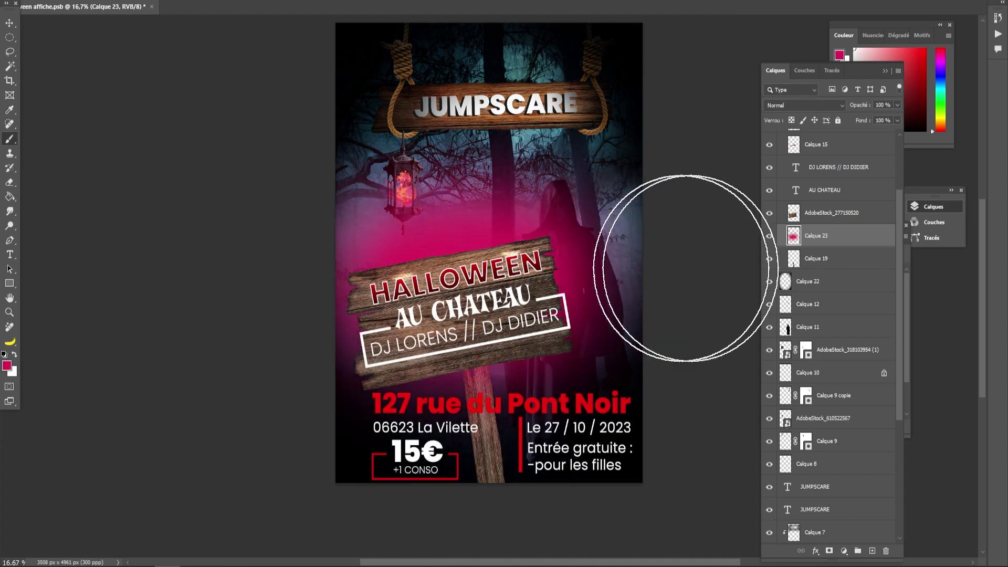
click(832, 105)
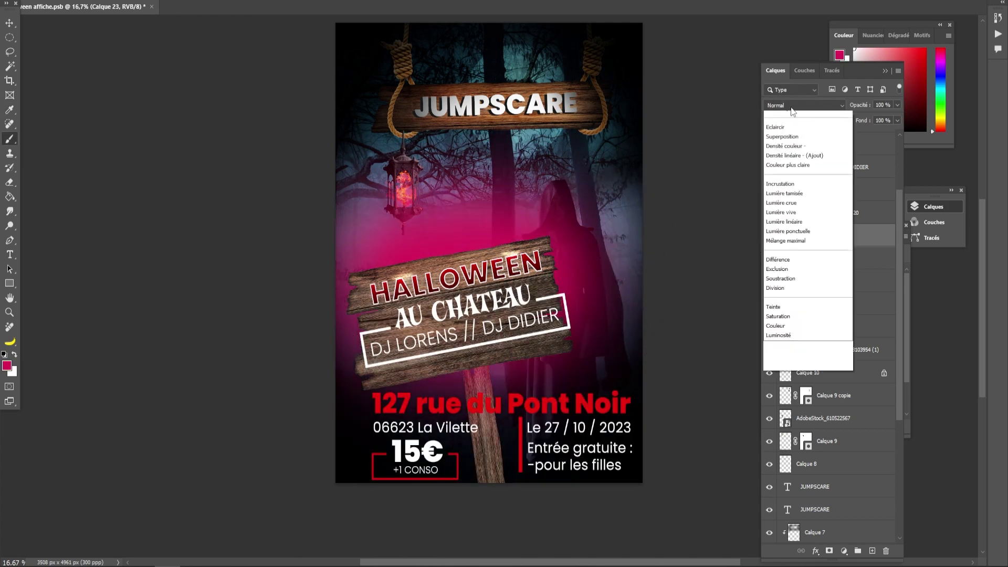
click(780, 257)
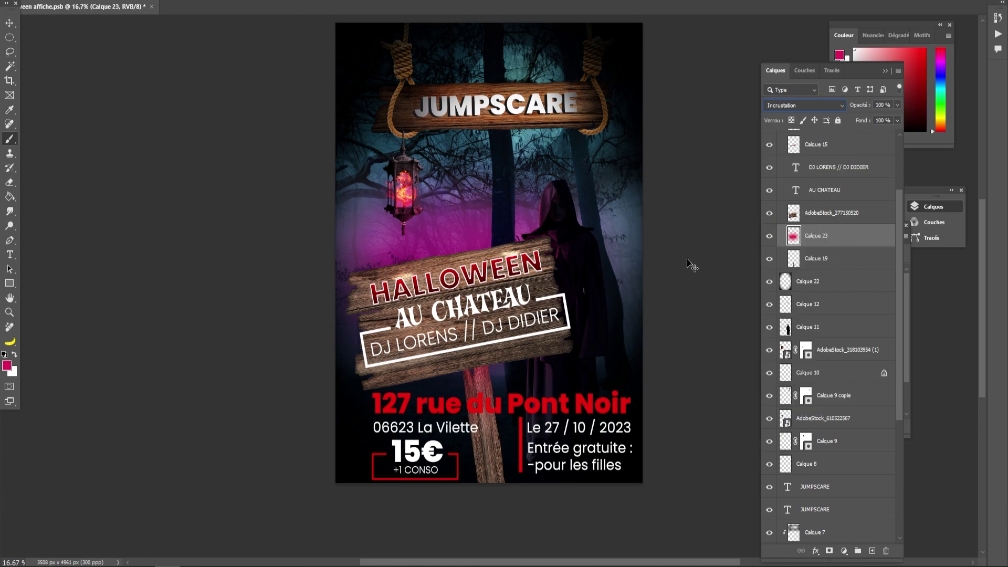
- Scale the pink glow and move it slightly lower, keeping Incrustation blending
key(ctrl+t)
drag(489, 84, 503, 59)
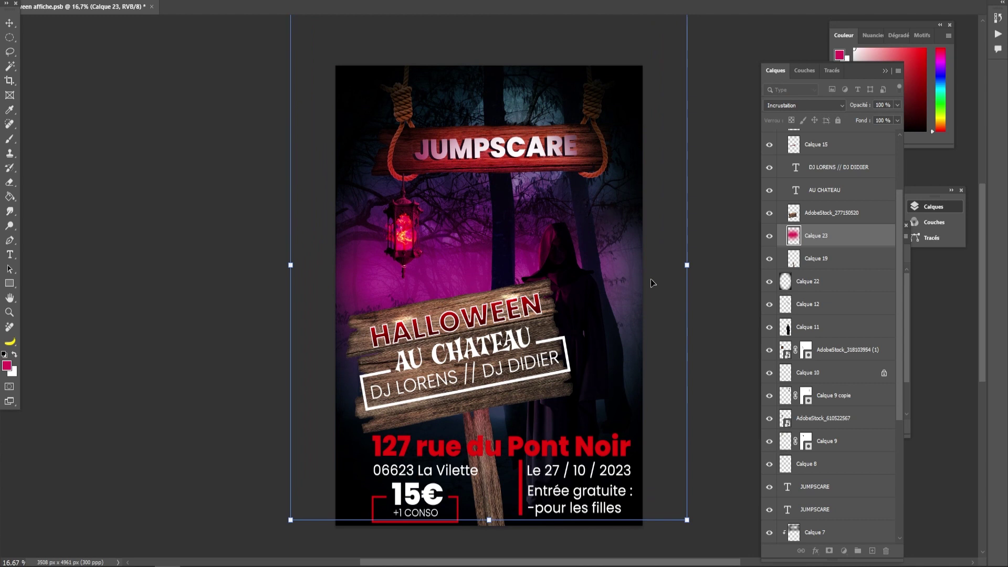
drag(631, 254, 613, 279)
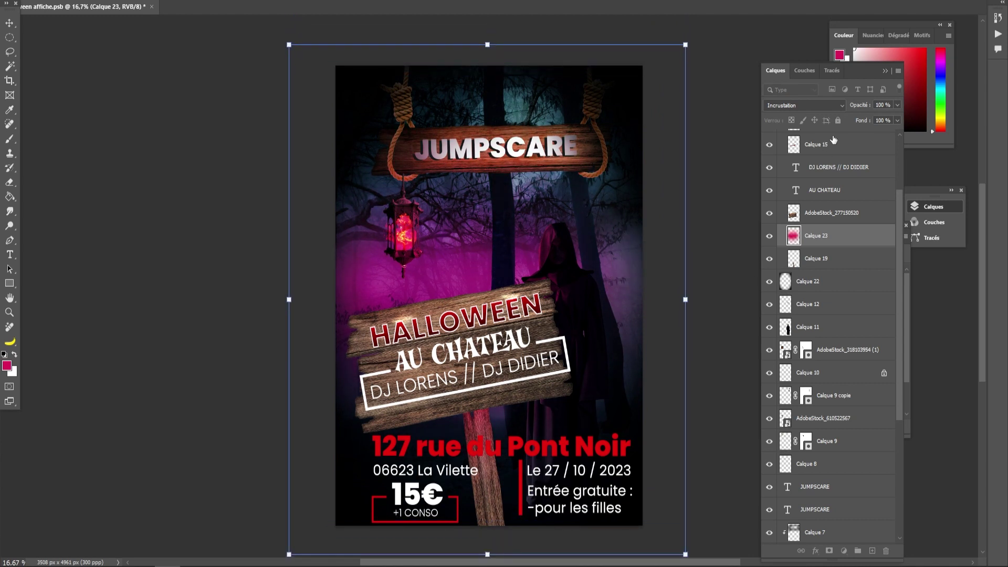
click(826, 103)
click(784, 260)
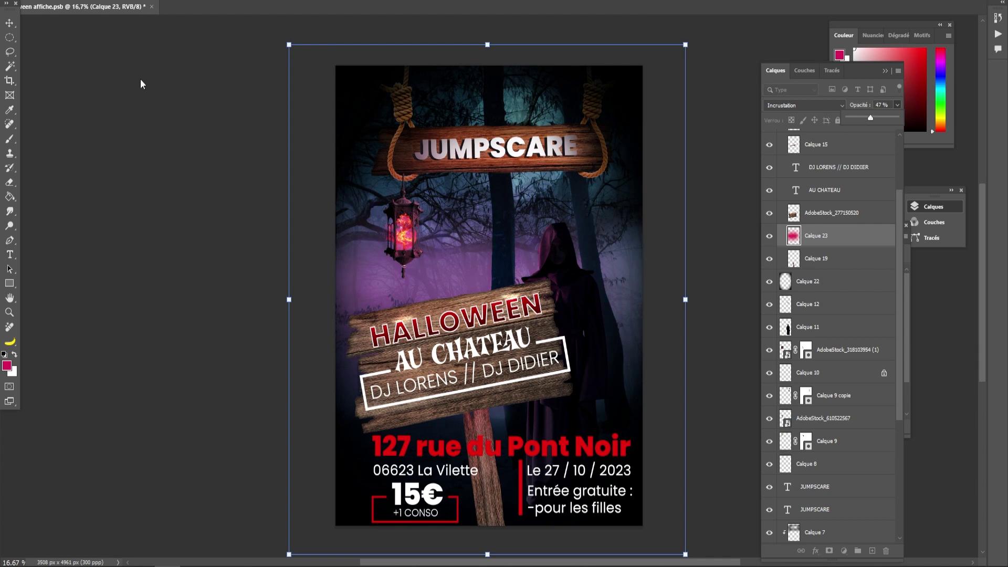
click(9, 24)
click(231, 286)
drag(250, 292, 241, 276)
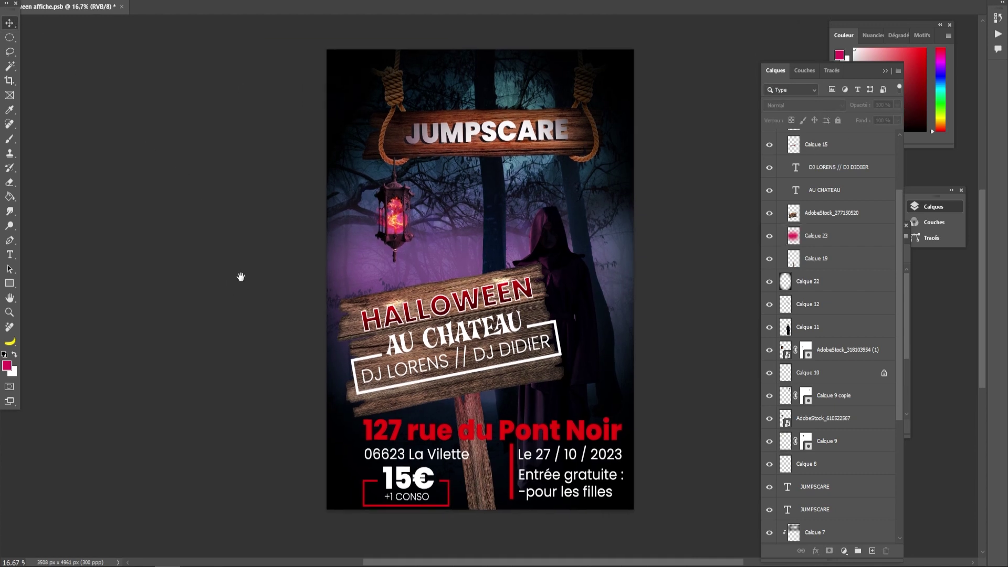
- Lower the pink glow's opacity from 47% to 36% and add a new empty layer above it
scroll(703, 270, up, 1)
scroll(820, 305, up, 2)
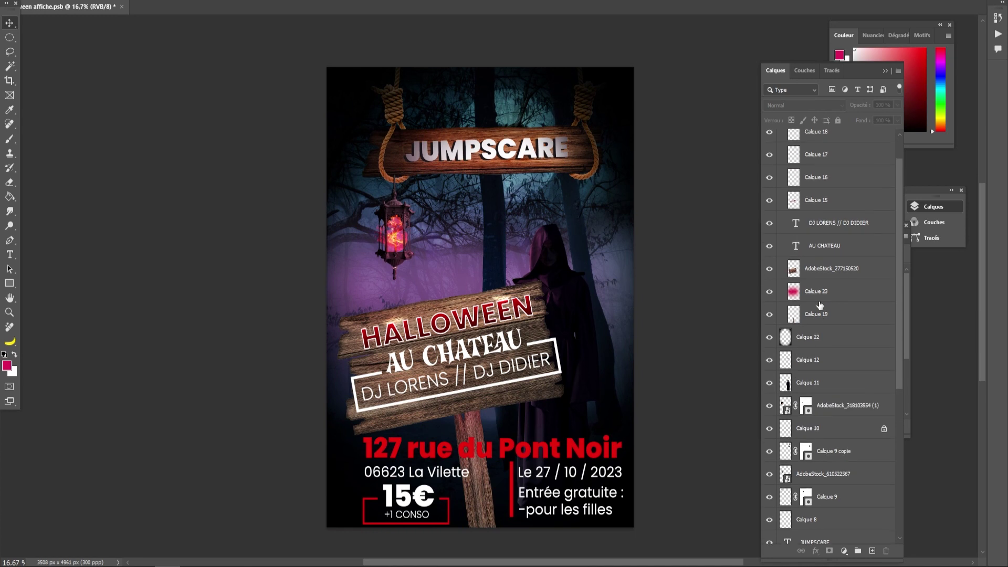
click(812, 297)
click(769, 293)
click(769, 292)
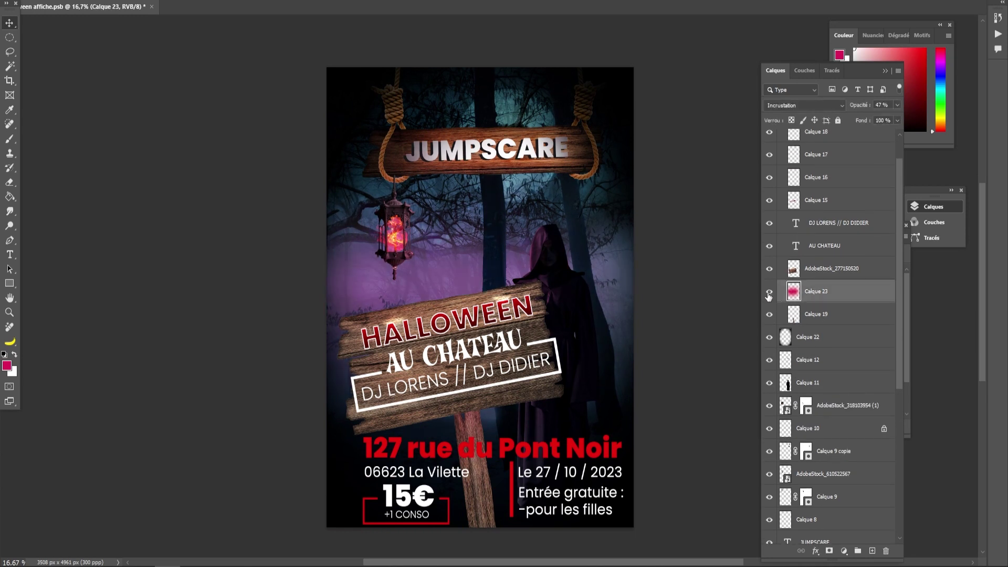
click(894, 108)
click(698, 275)
scroll(682, 270, down, 1)
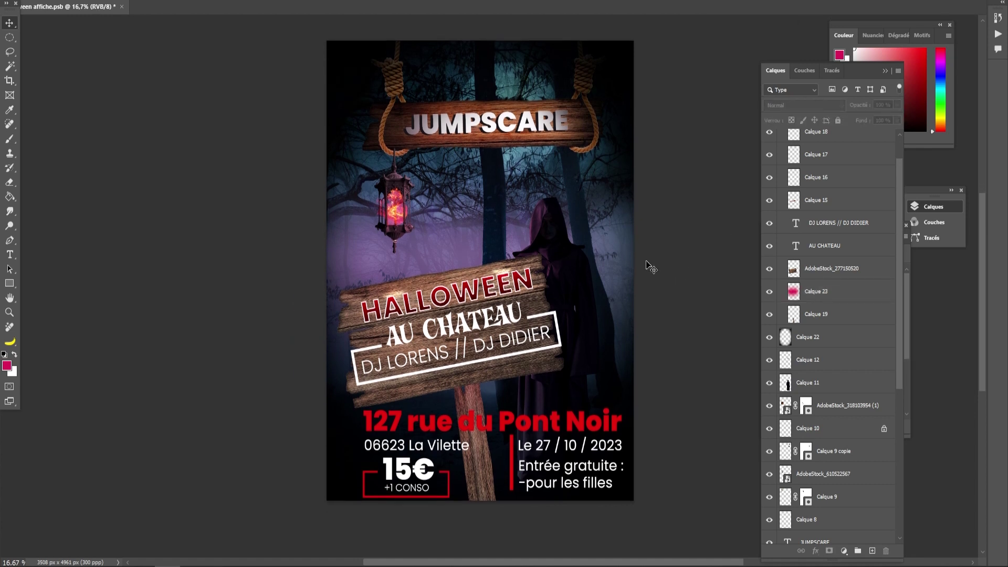
click(813, 286)
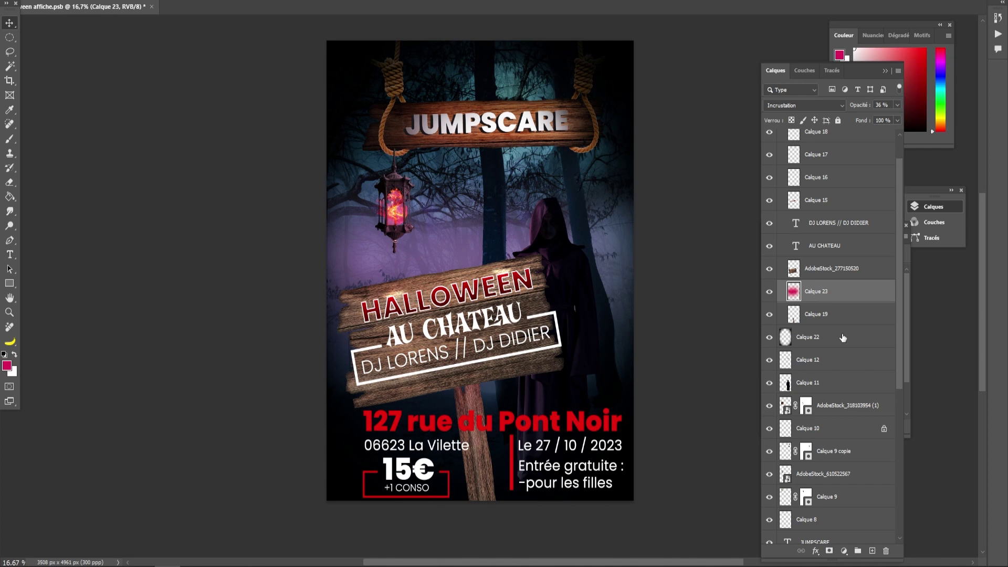
click(872, 551)
- Set the new layer to Incrustation and choose a medium blue foreground colour
click(788, 105)
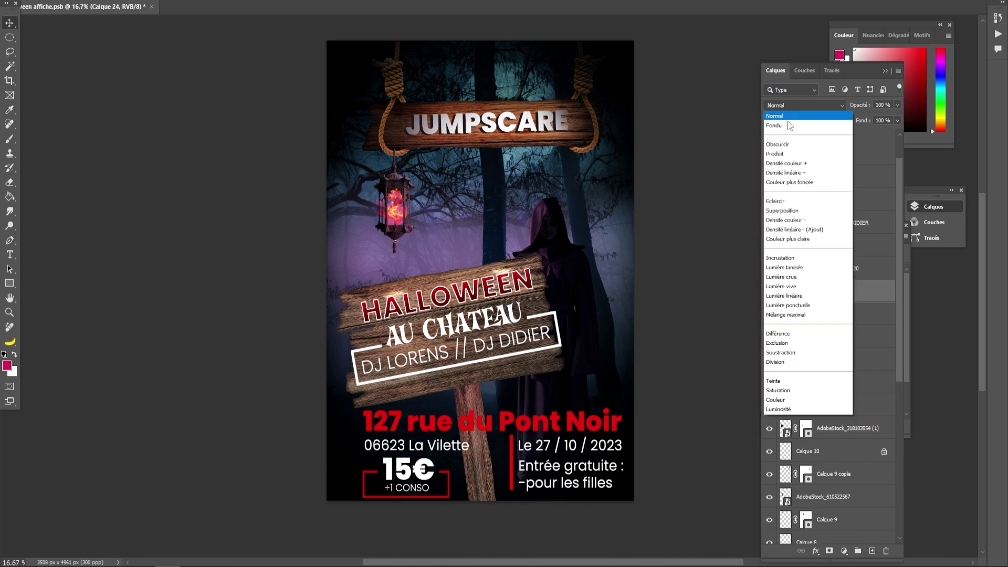
click(780, 258)
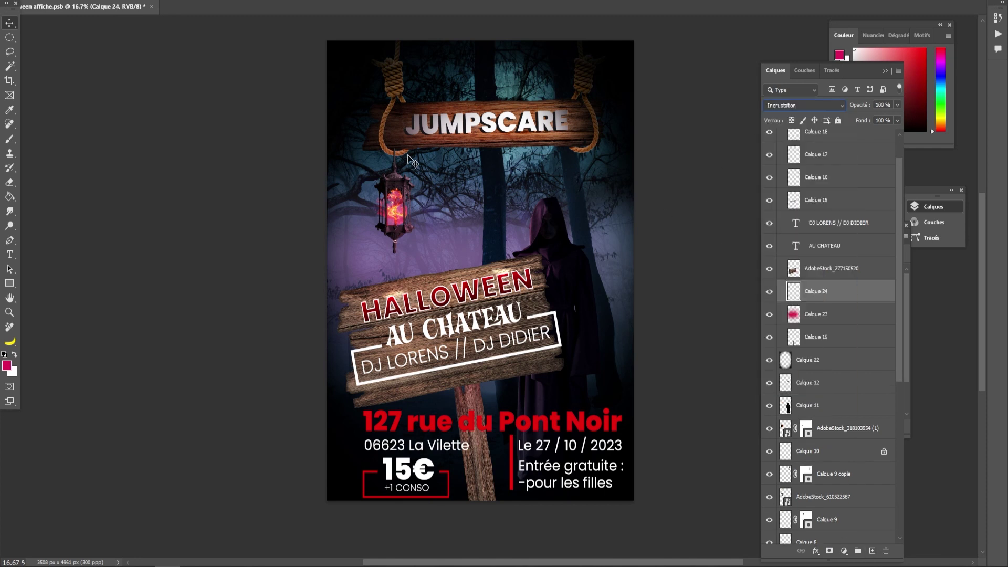
click(10, 139)
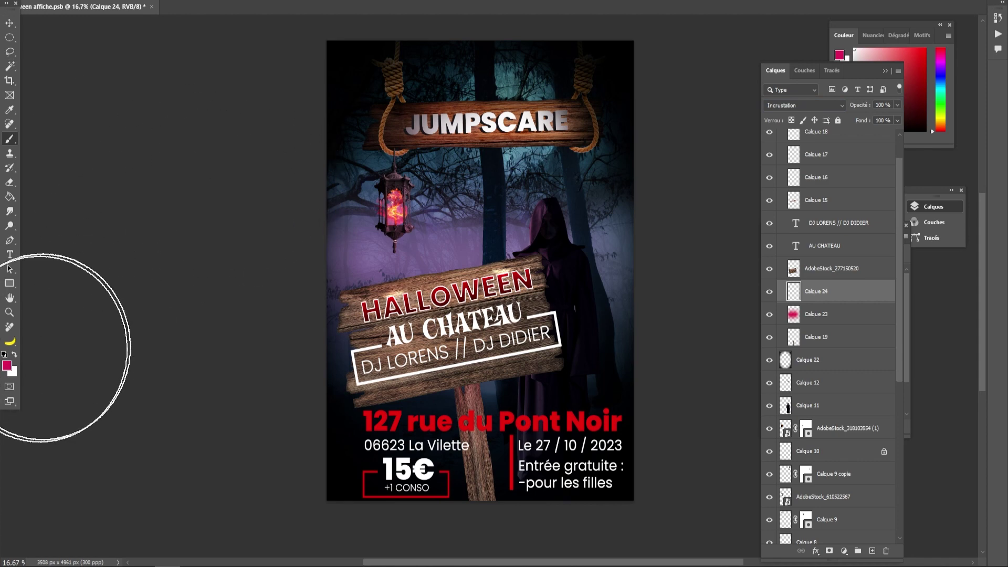
click(7, 366)
drag(490, 348, 493, 357)
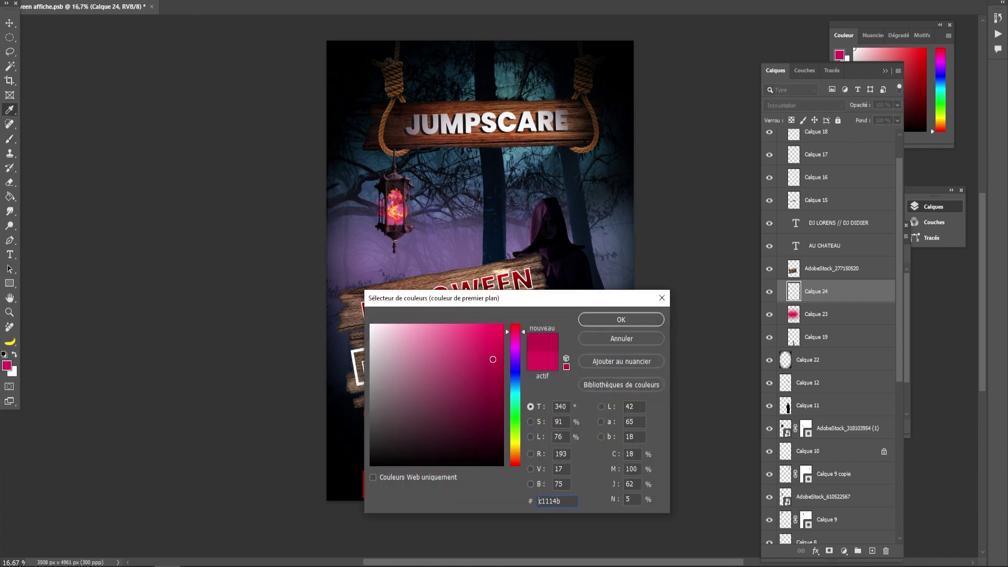
click(517, 372)
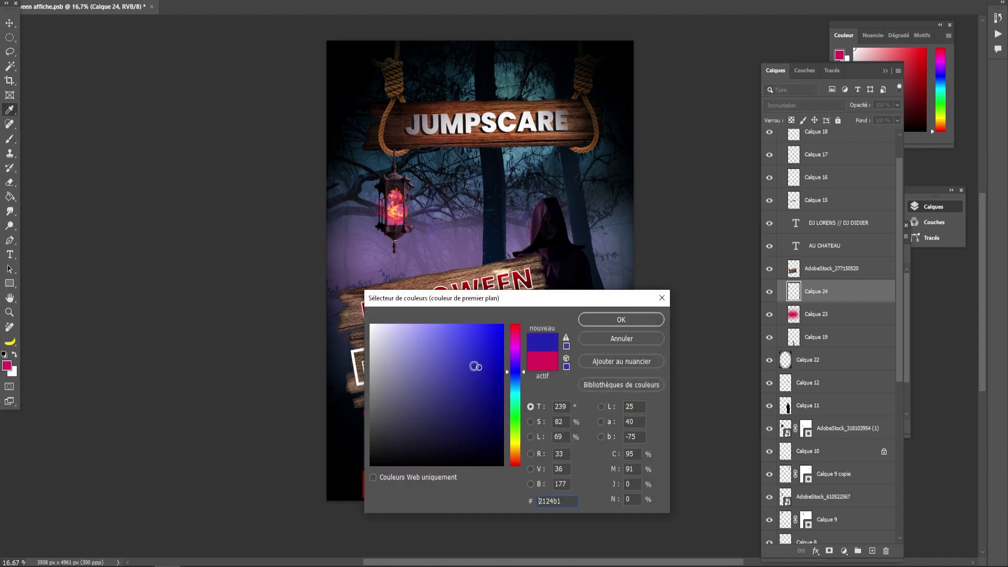
drag(475, 365, 449, 376)
click(605, 321)
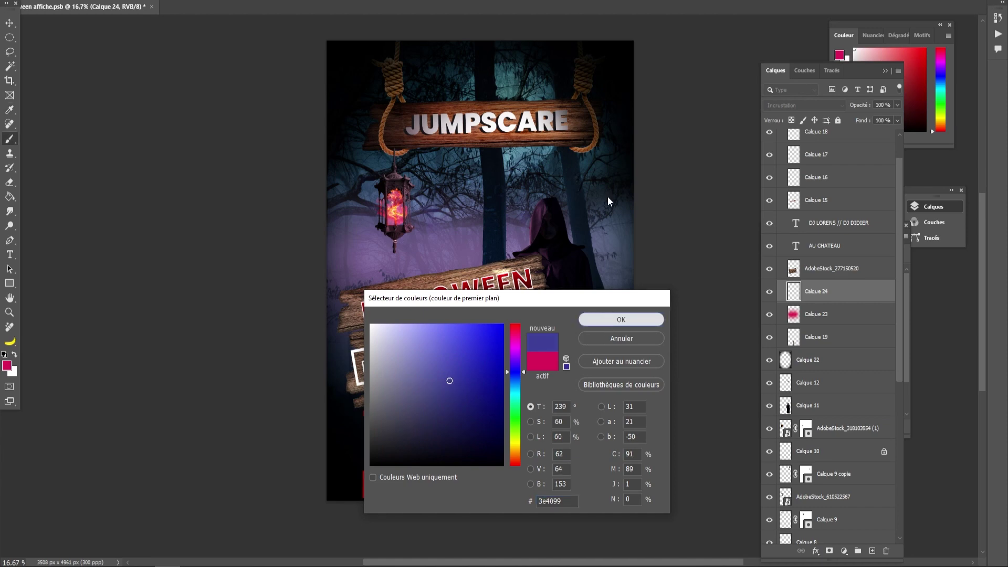
- Paint blue across the upper forest and fade the layer to 20% opacity
drag(617, 121, 293, 134)
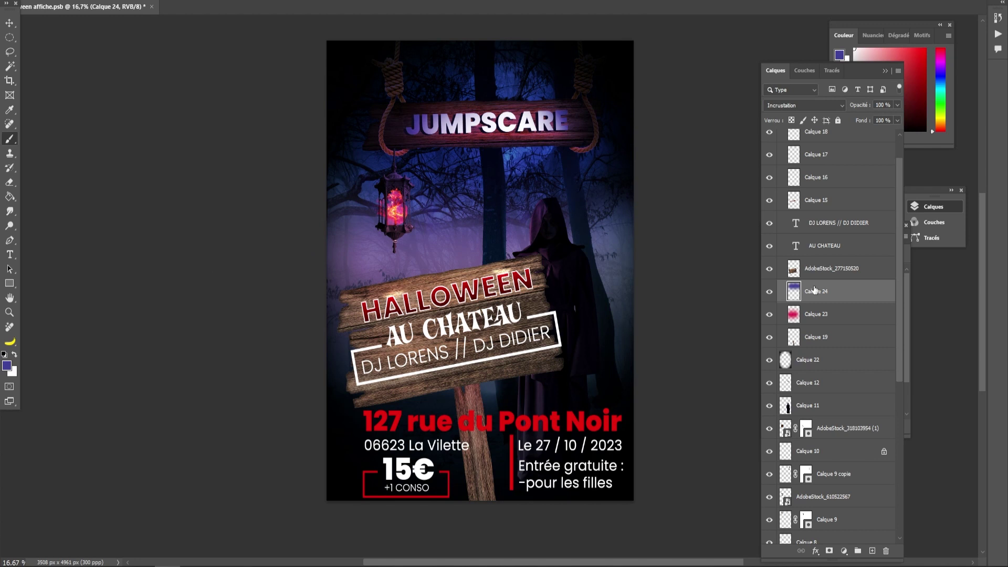
click(897, 105)
drag(869, 116, 861, 118)
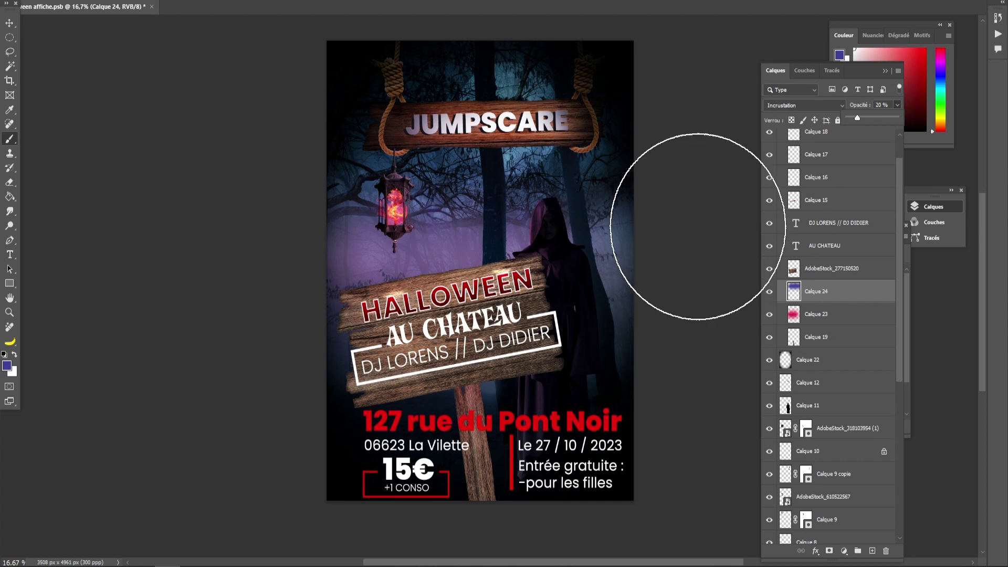
drag(523, 237, 458, 235)
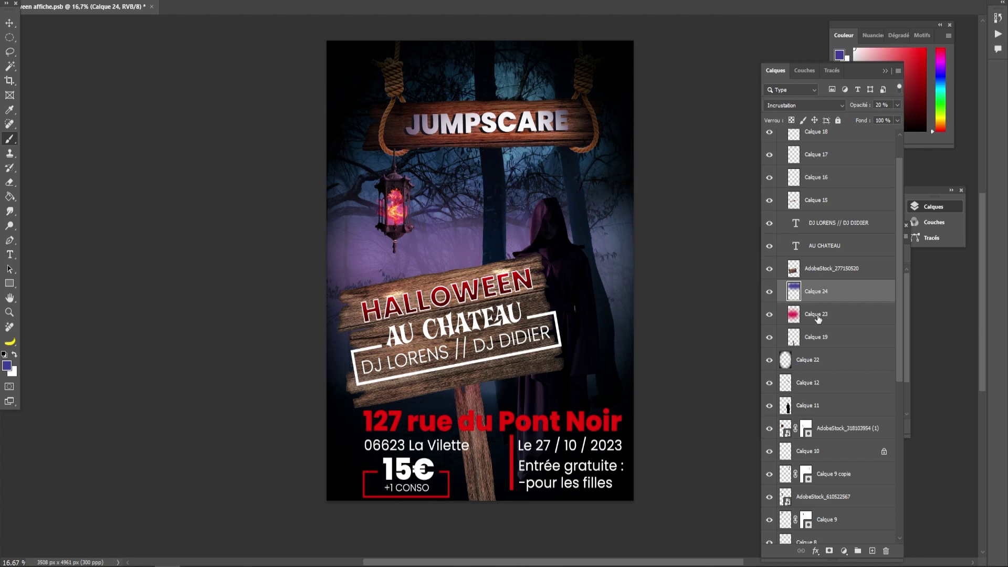
scroll(816, 351, down, 1)
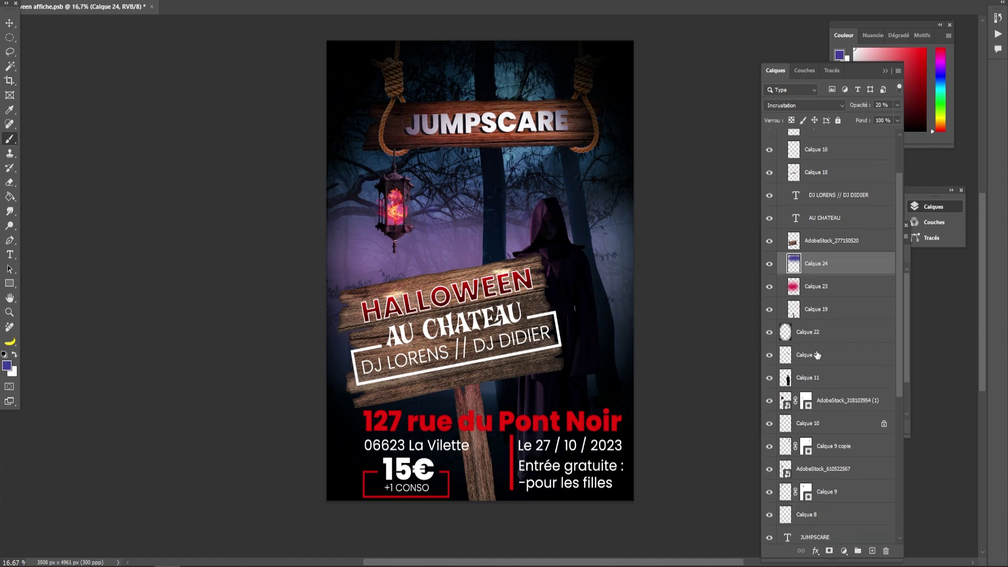
click(827, 450)
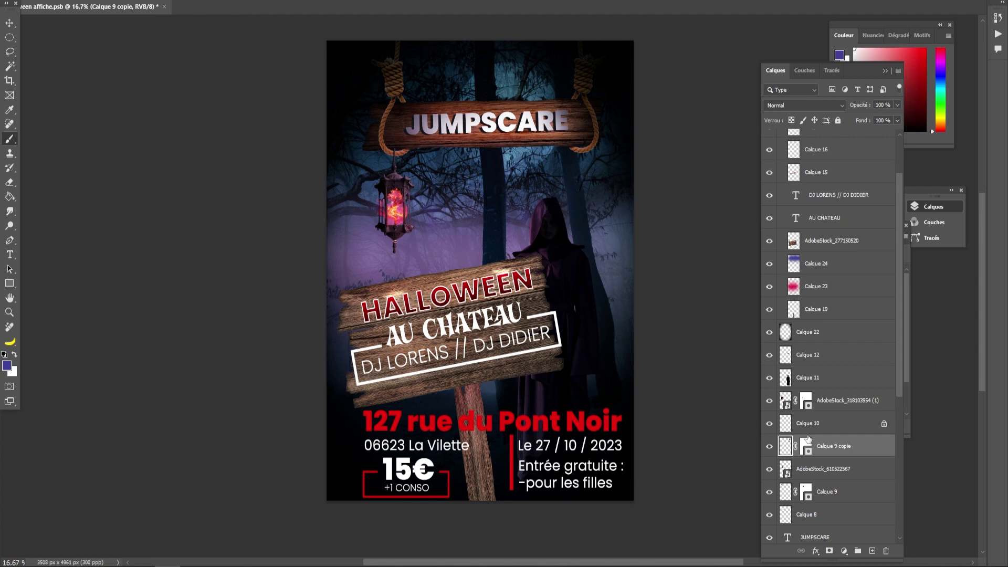
click(807, 403)
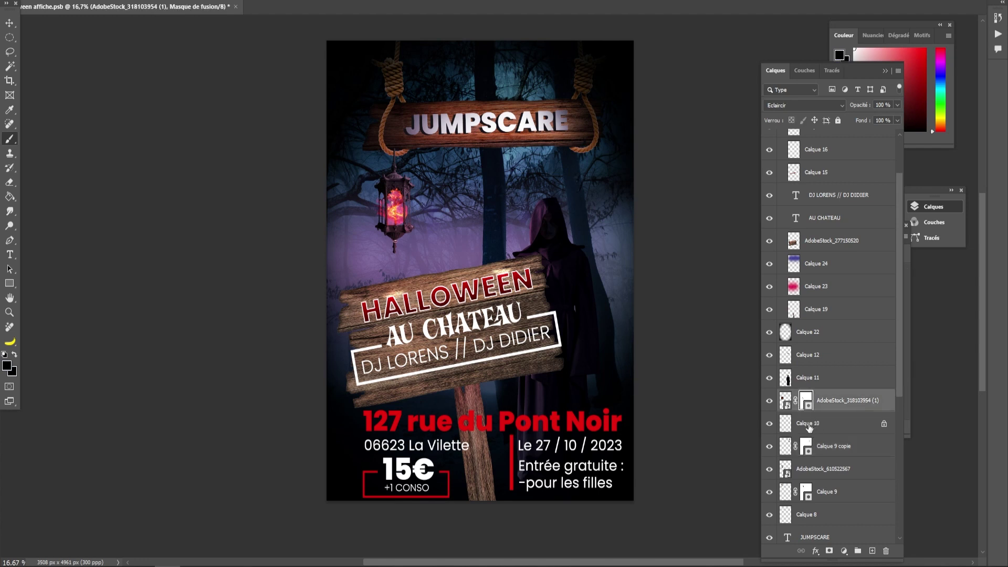
shift+click(809, 423)
ctrl+click(818, 473)
ctrl+click(823, 447)
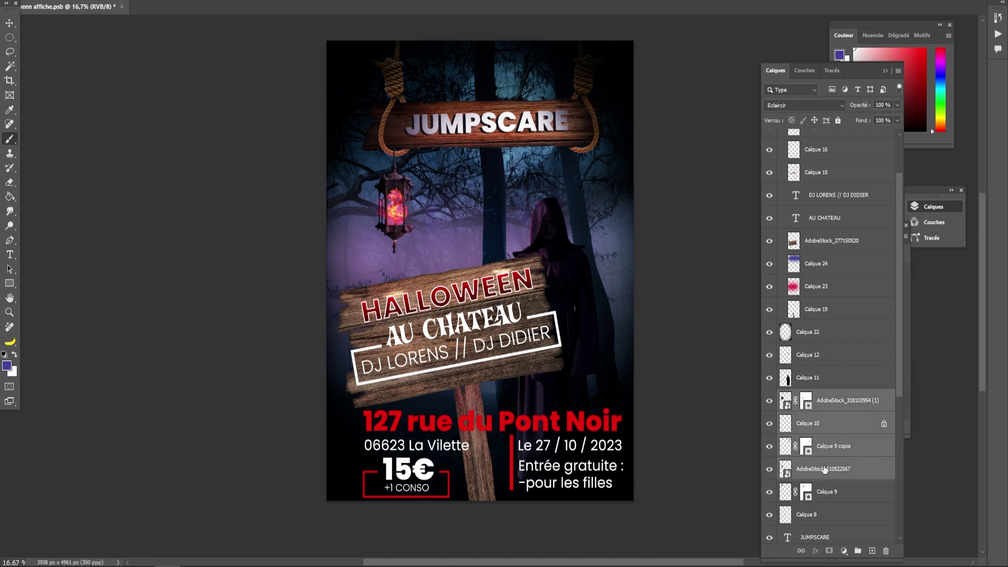
ctrl+click(823, 491)
drag(826, 428, 827, 347)
- Drop the pink glow lower and put blue glow Calque 24 between Calque 6 and Calque 4, then save
drag(821, 289, 829, 461)
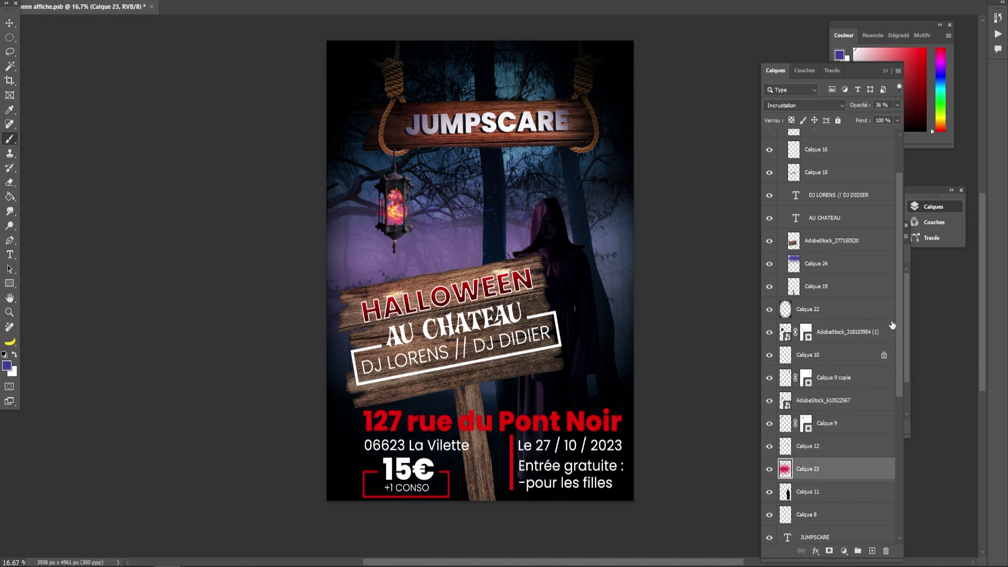
click(819, 274)
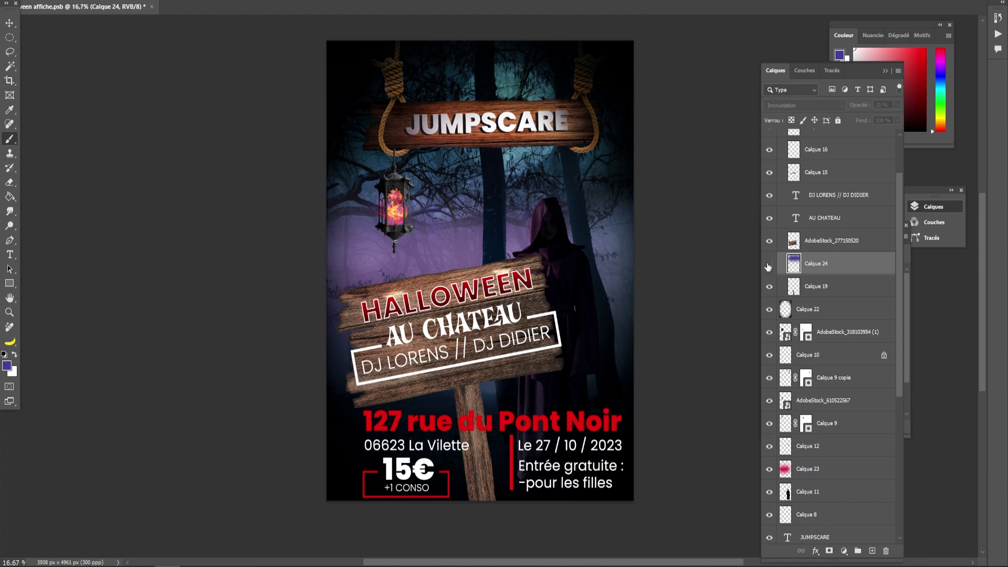
click(769, 241)
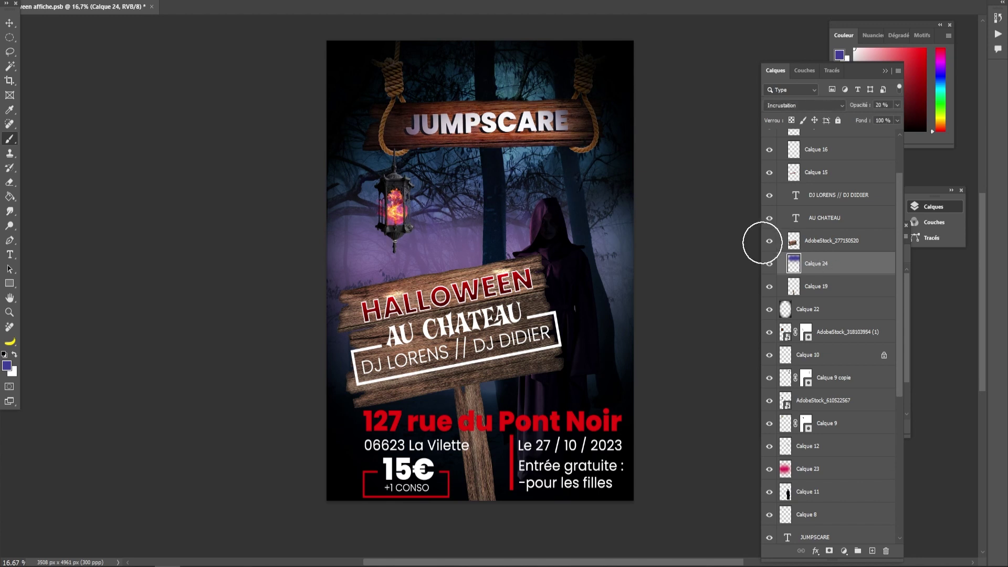
click(769, 242)
drag(818, 263, 857, 476)
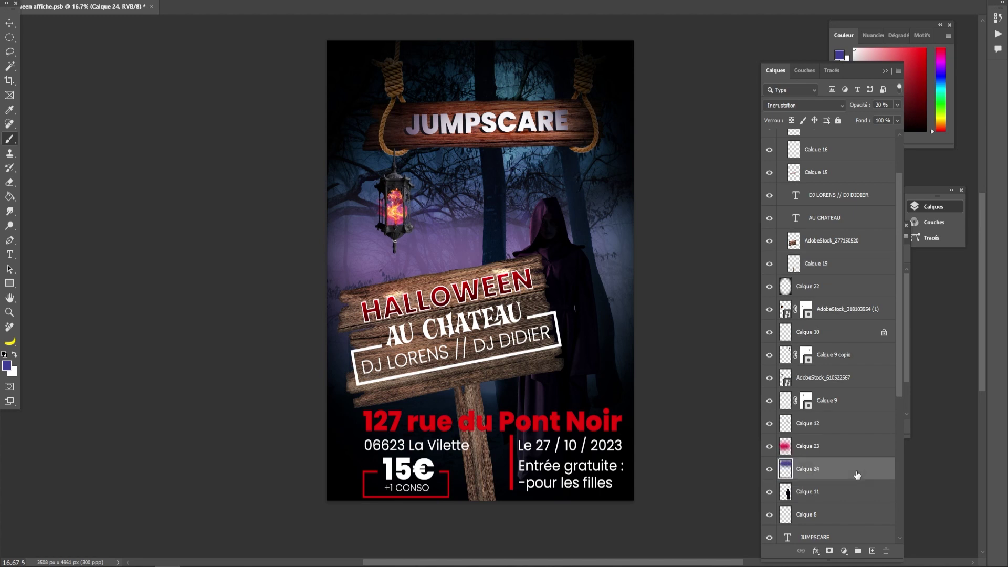
scroll(832, 389, down, 5)
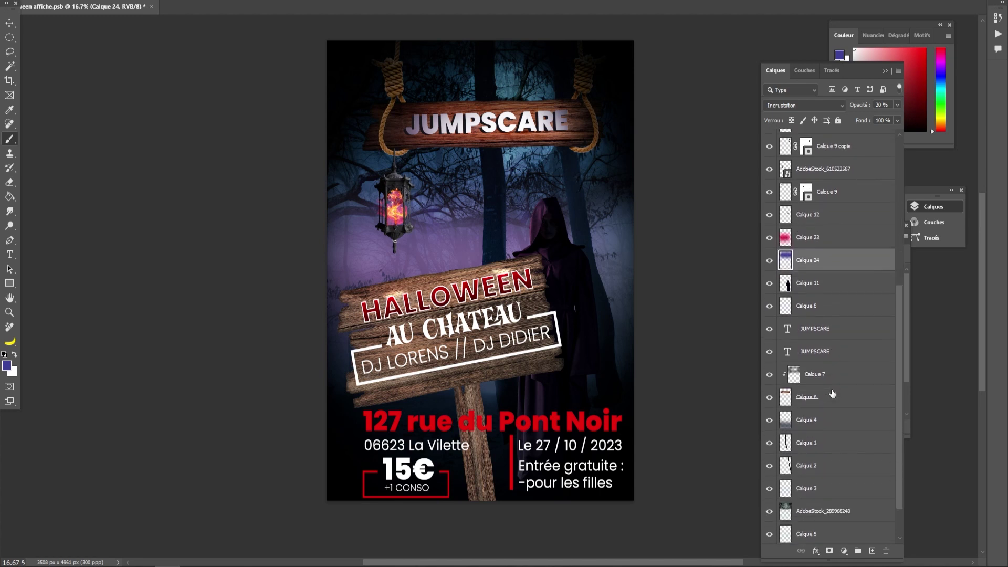
drag(806, 264, 834, 416)
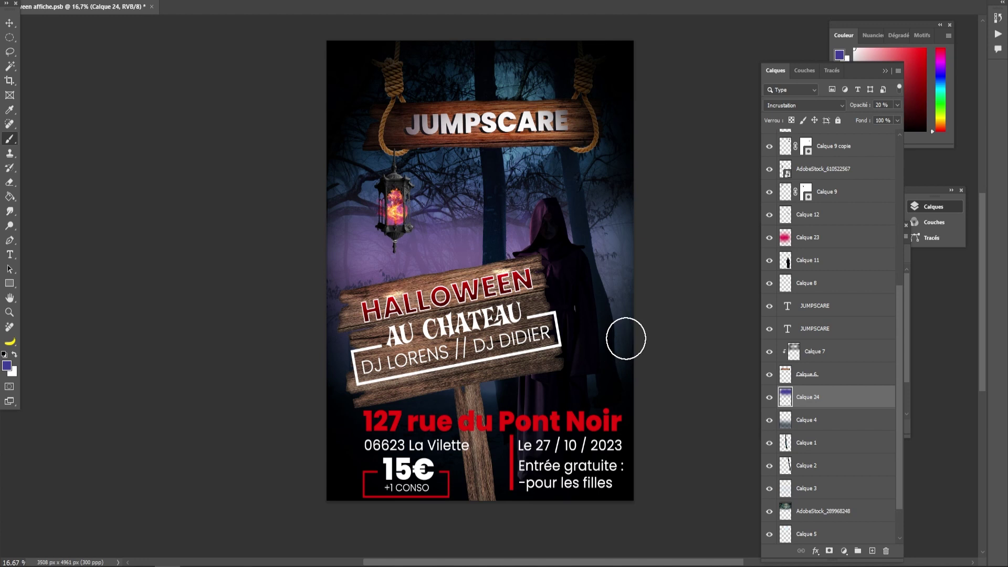
key(ctrl+s)
- Nudge the Entrée gratuite text slightly down and the Le 27 / 10 / 2023 date text slightly up
click(9, 23)
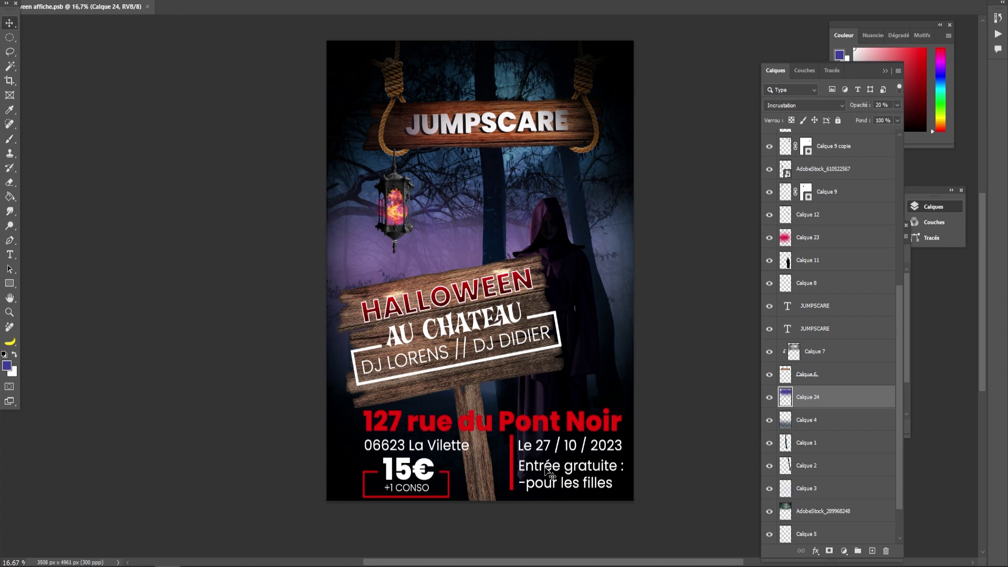
drag(546, 468, 546, 475)
click(544, 450)
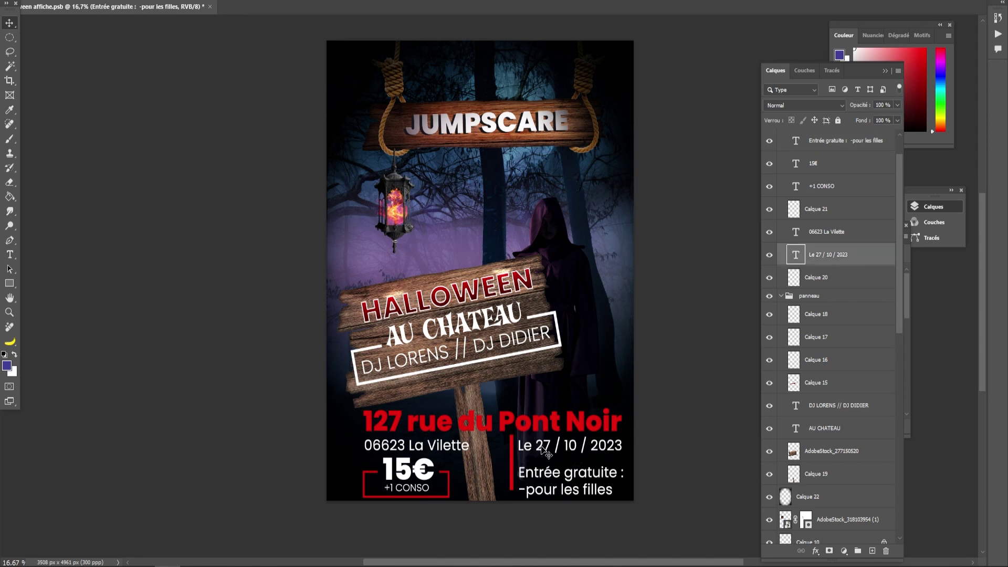
drag(543, 449, 544, 449)
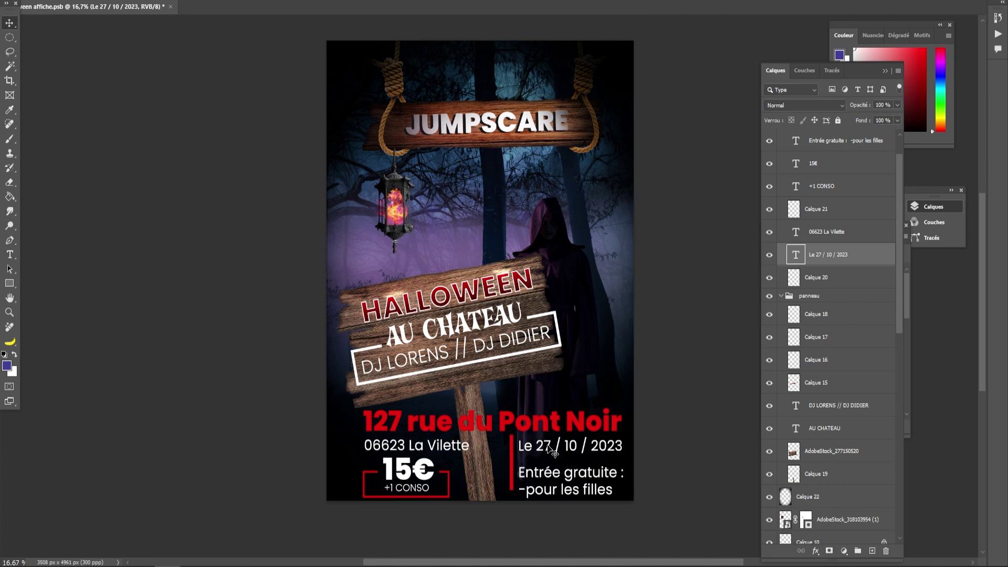
click(665, 460)
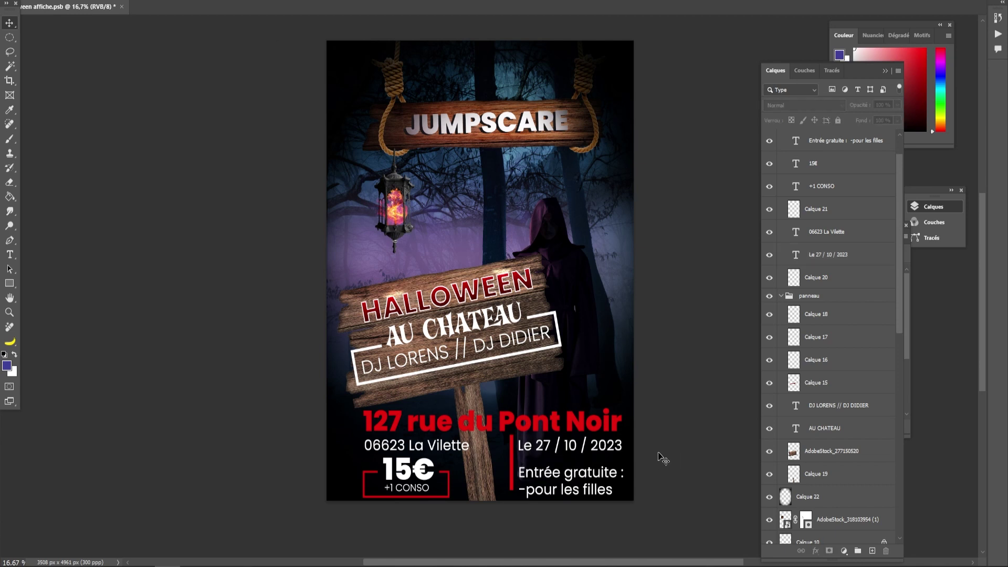